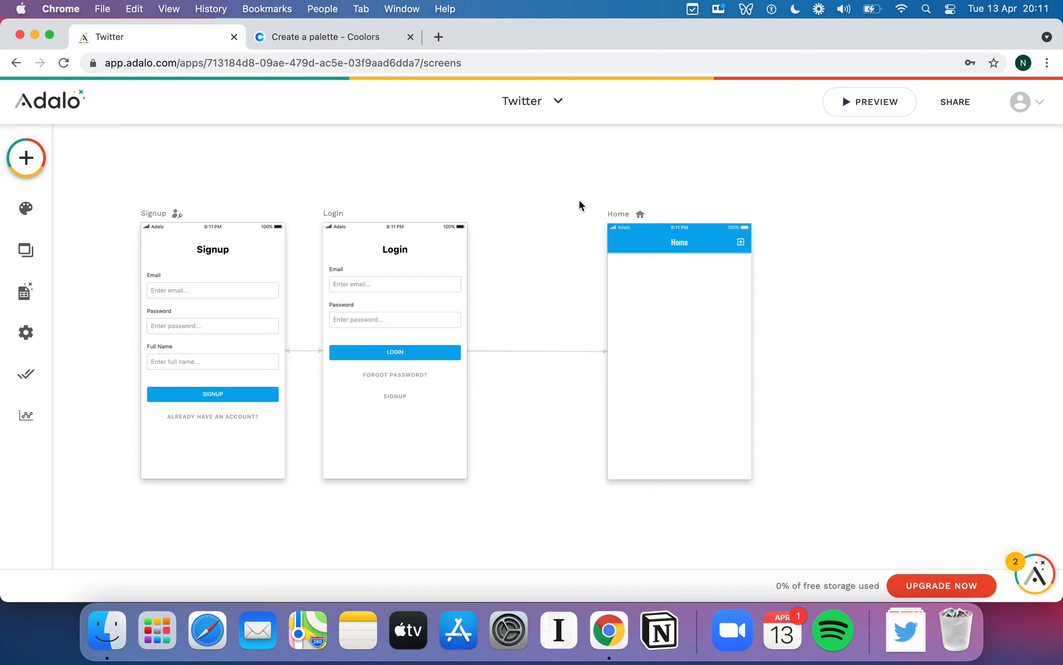
- Create a new screen named Setup from the App Bar template
click(26, 157)
click(272, 159)
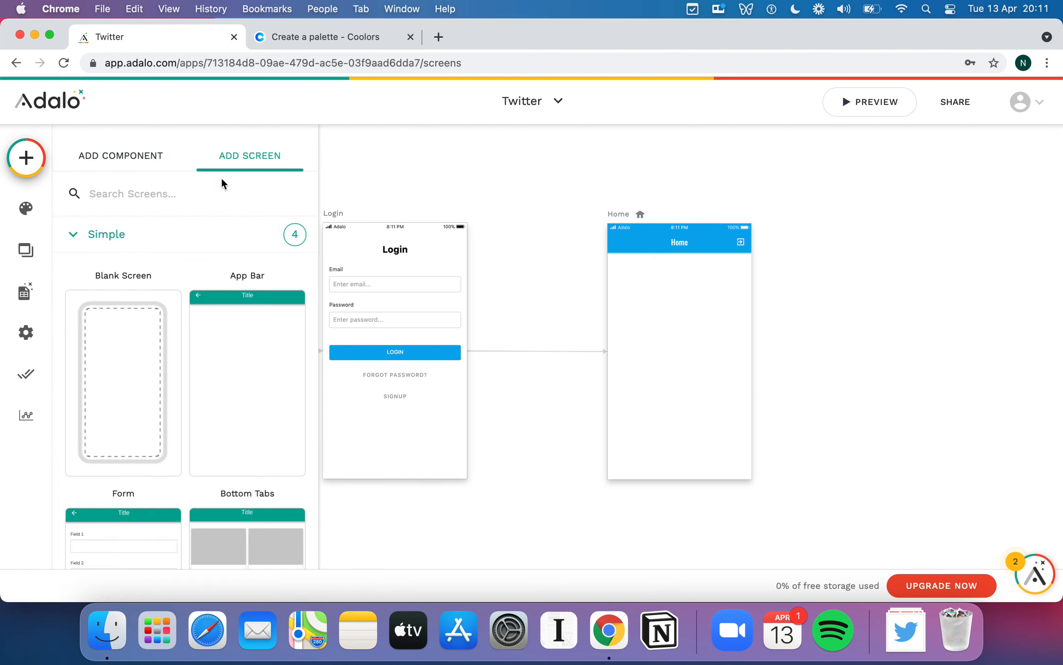
click(227, 336)
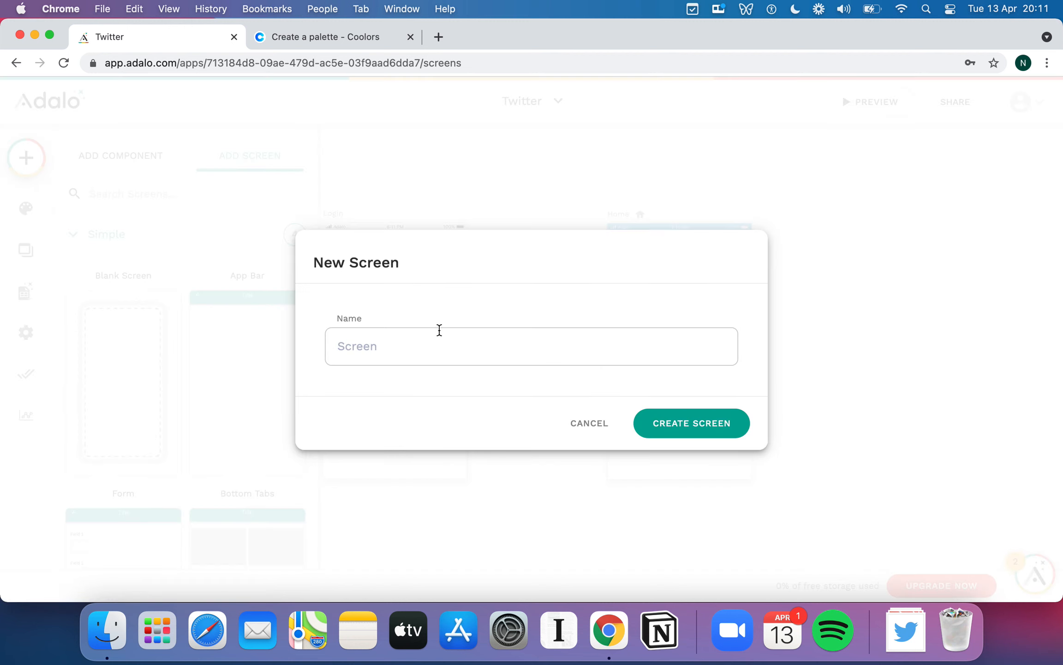
click(439, 329)
text(S)
click(687, 415)
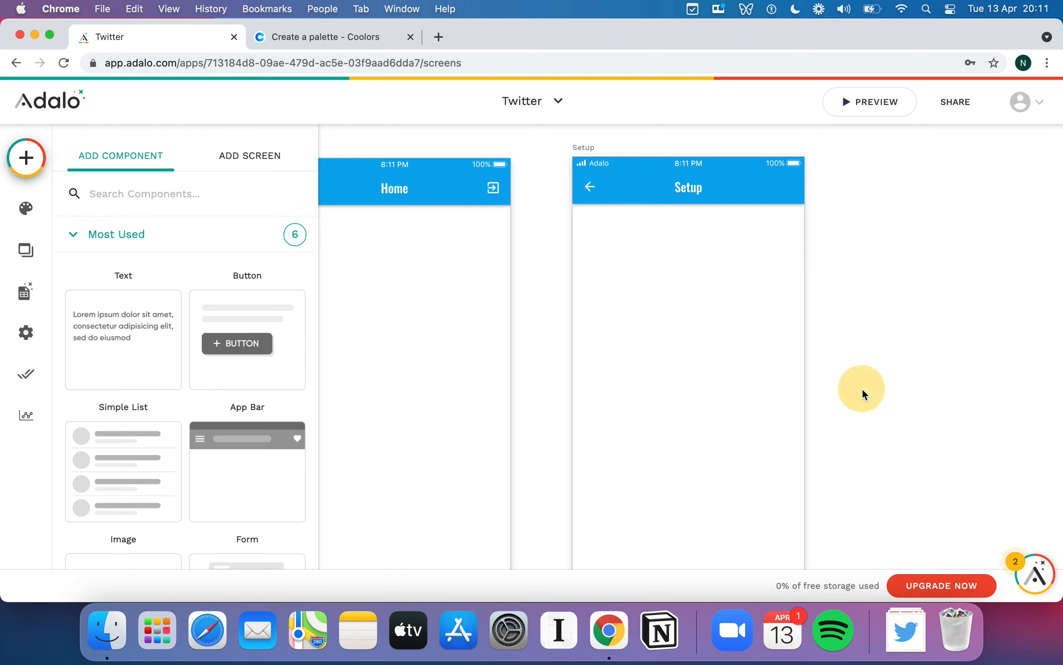
click(863, 392)
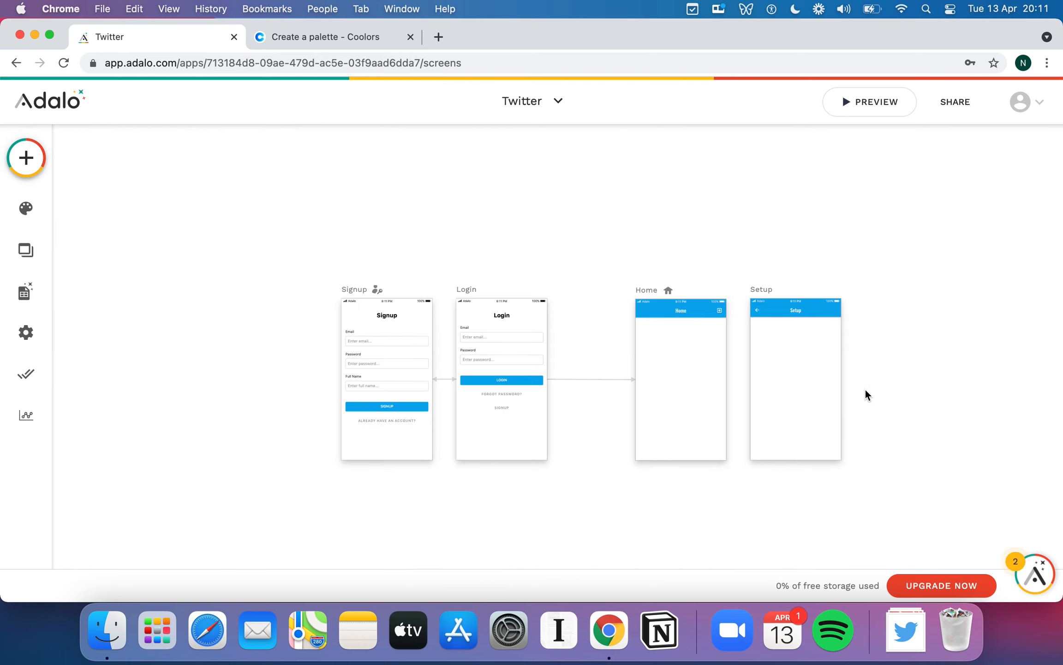
- Delete the Link Home action from the Signup form's Submit Button
scroll(865, 388, up, 3)
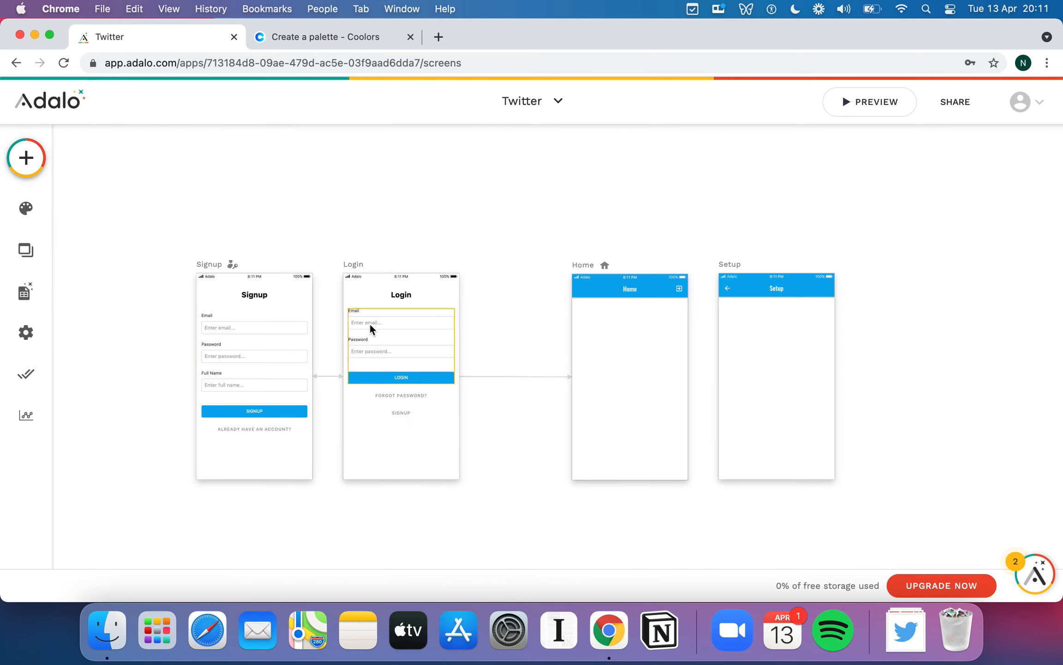
click(261, 340)
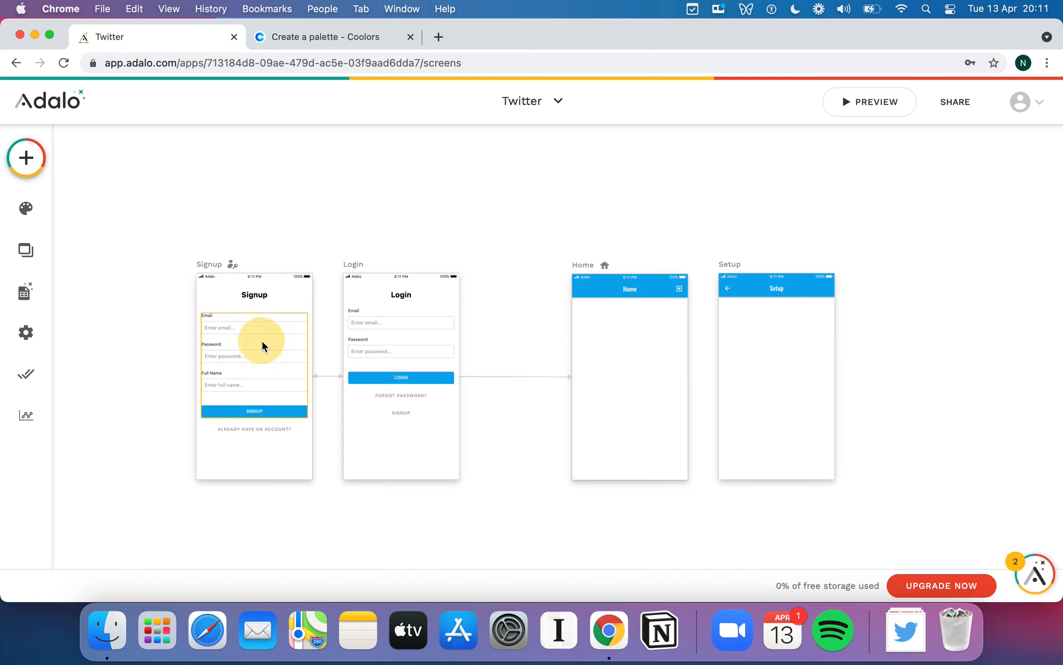
click(491, 218)
scroll(276, 376, up, 2)
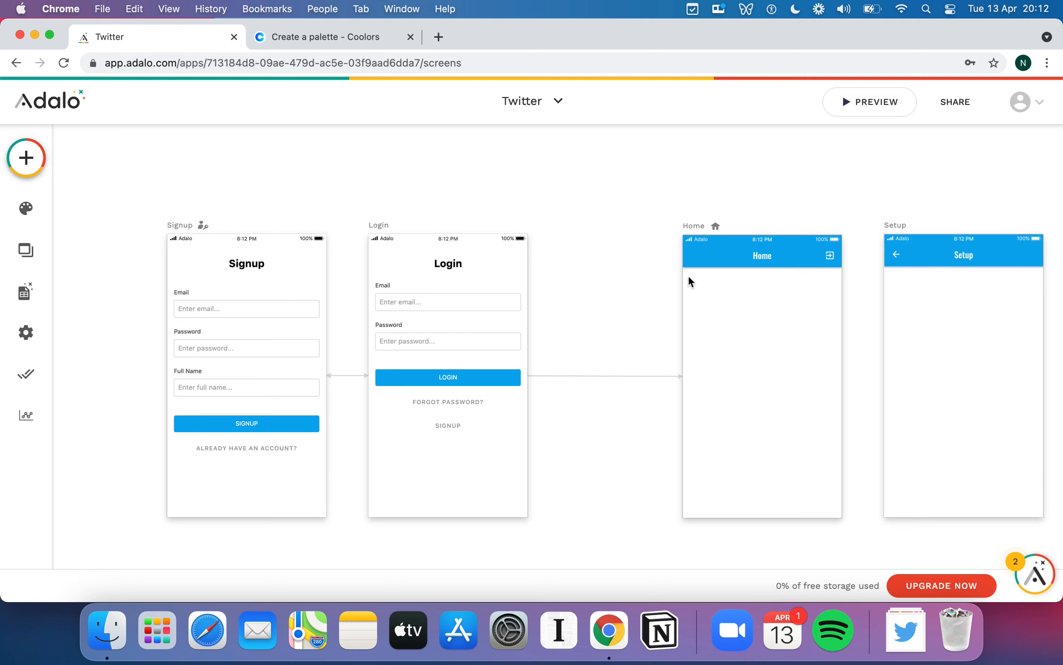
click(273, 425)
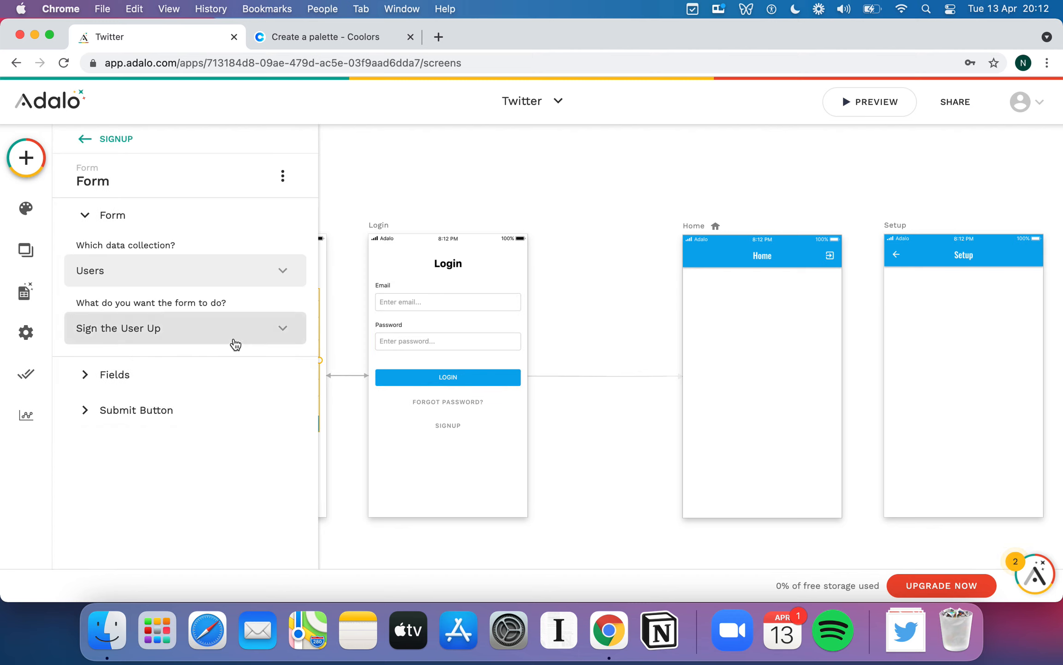
click(85, 410)
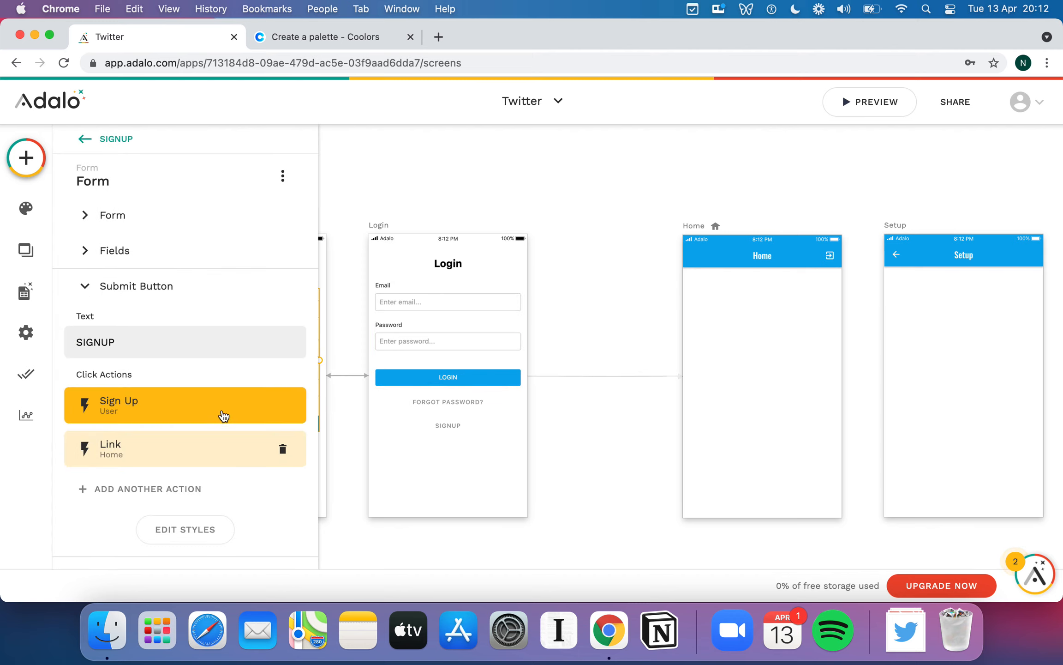
click(284, 449)
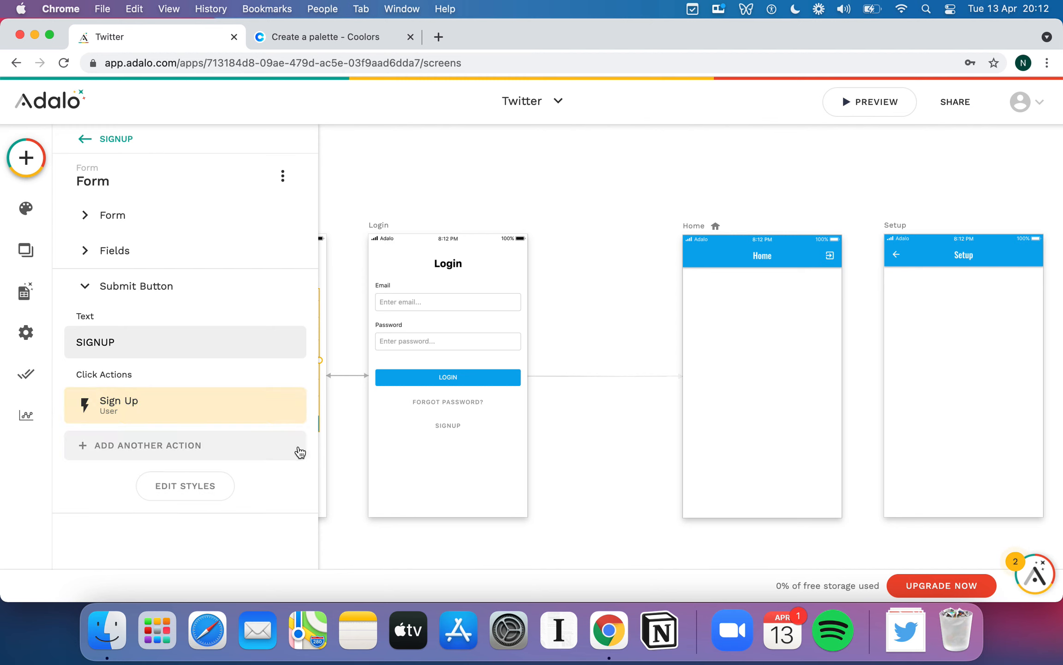
click(606, 255)
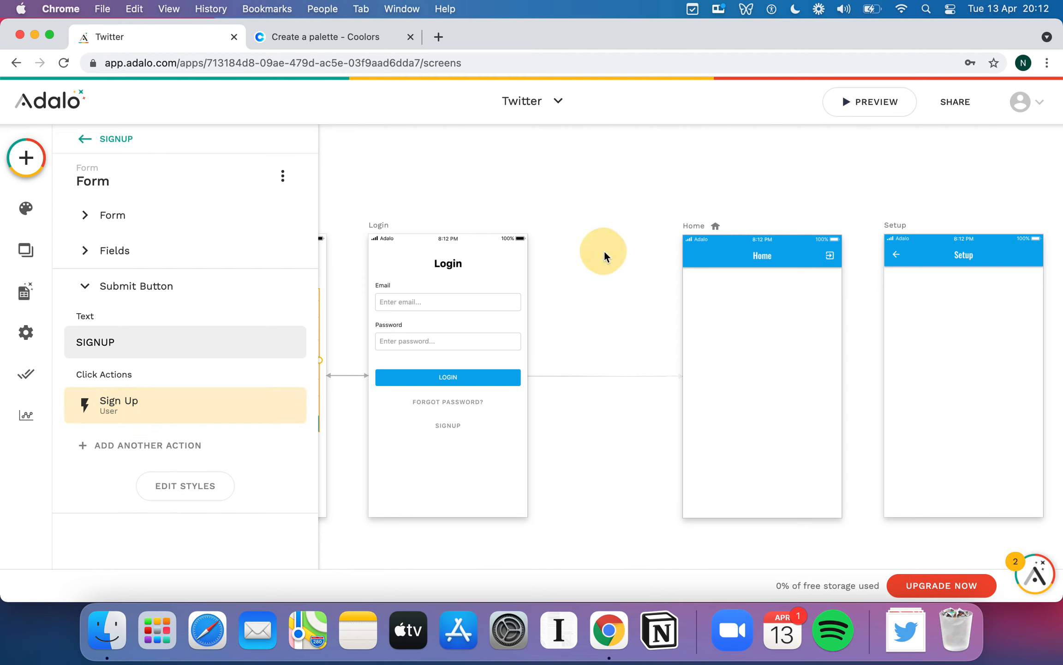
click(897, 226)
- Move the Setup screen between Login and Home, spacing the screens evenly
drag(802, 234, 550, 233)
drag(713, 228, 809, 229)
click(545, 228)
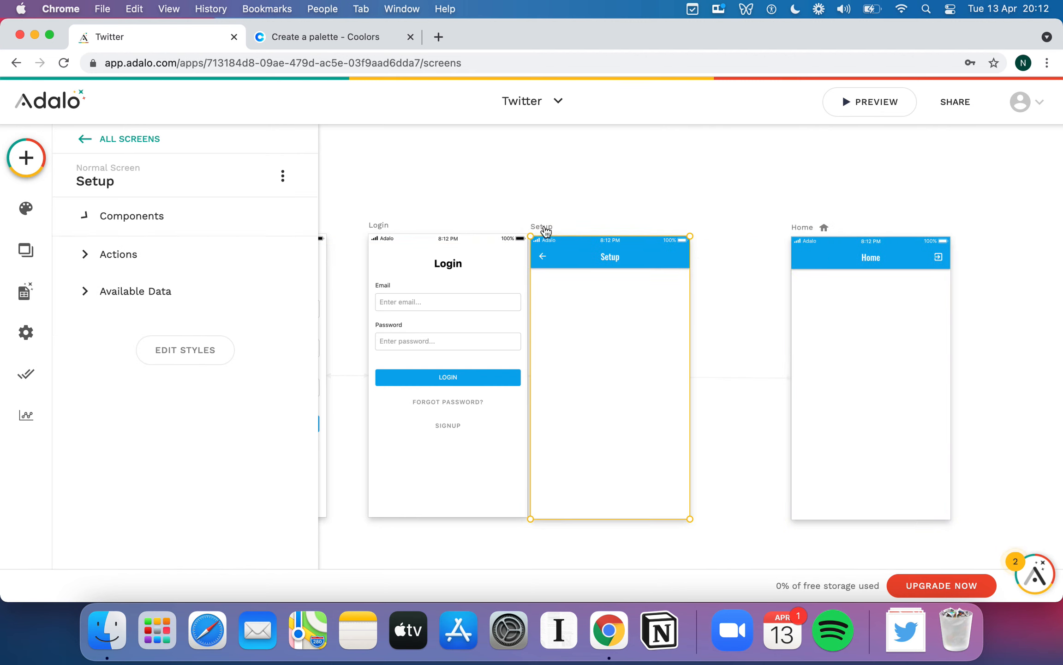
drag(557, 233, 618, 234)
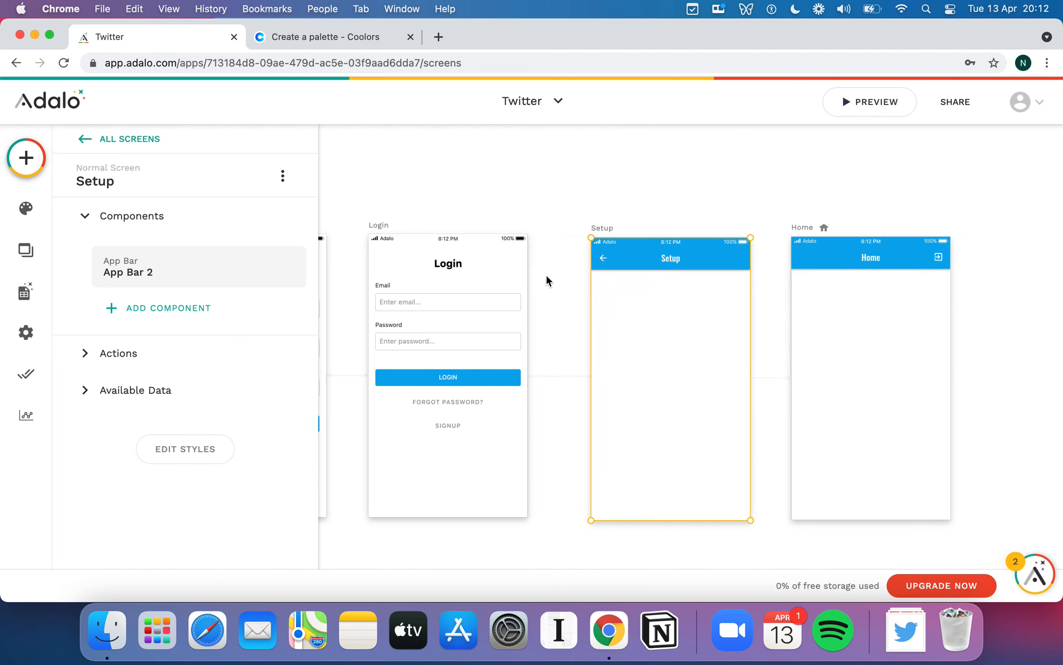
- Drop a Form component onto the Setup screen
click(27, 159)
scroll(187, 371, down, 5)
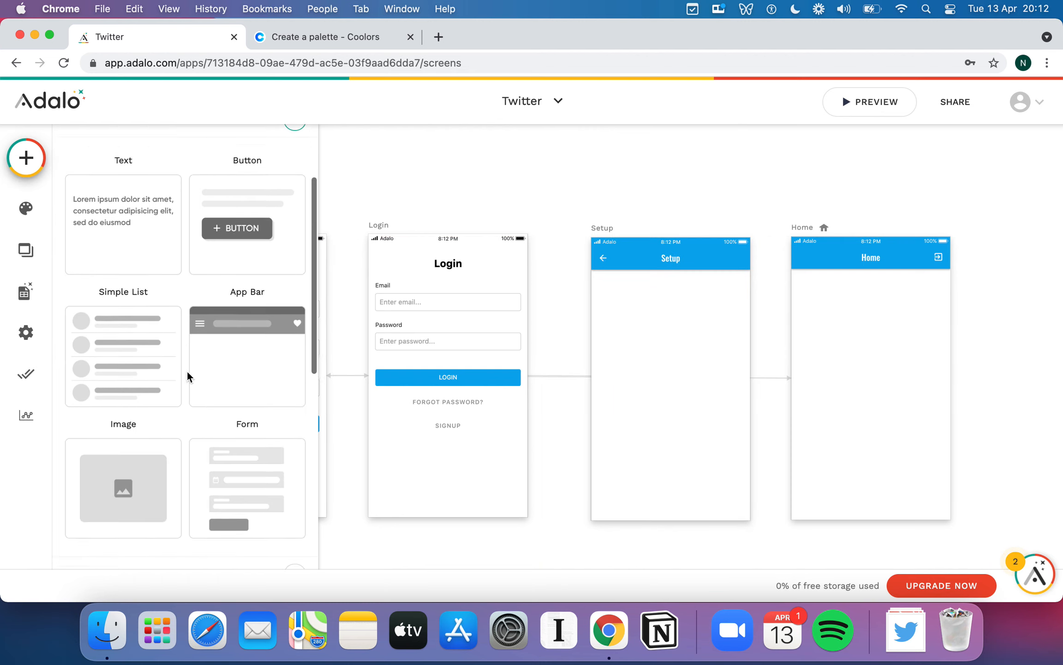
scroll(187, 371, down, 2)
drag(252, 313, 701, 356)
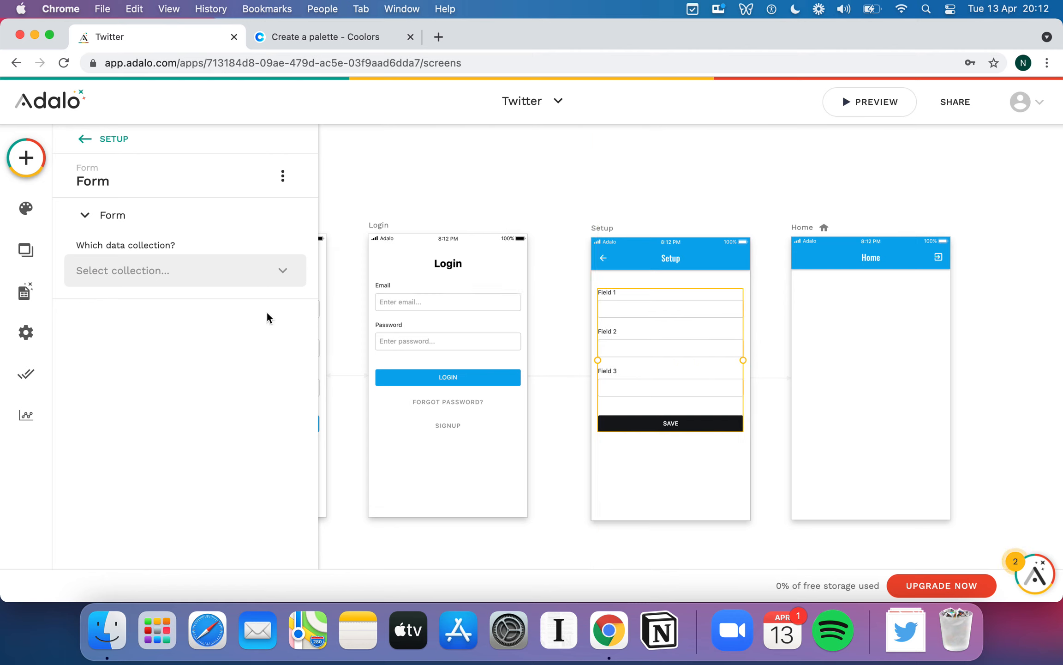
- Set the form's collection to Users and its action to Update Logged In User
click(191, 275)
click(181, 338)
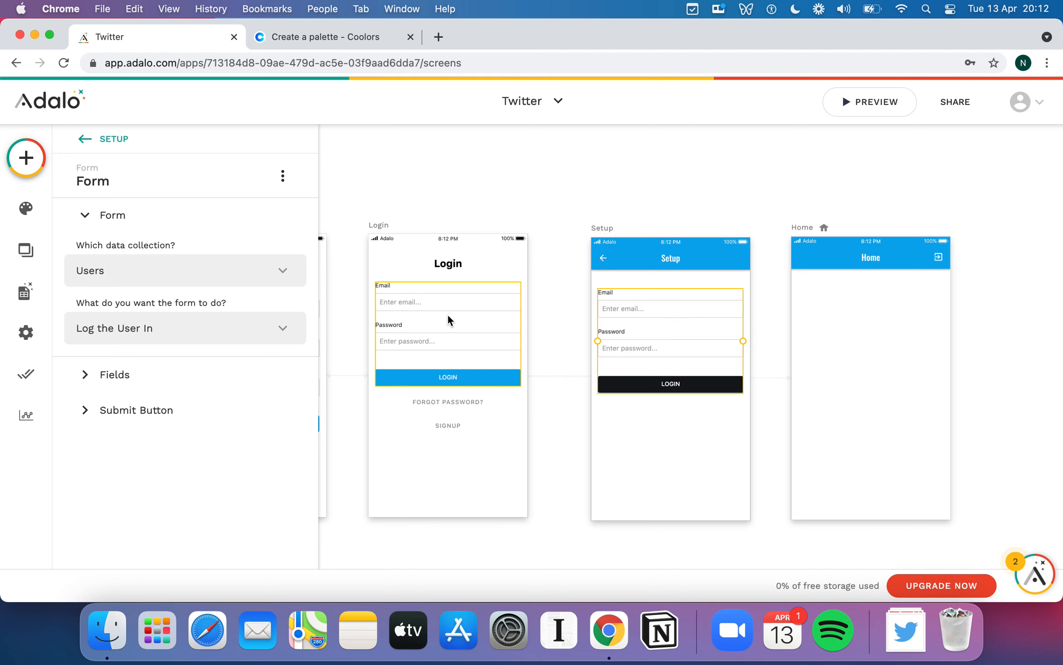
scroll(548, 271, left, 5)
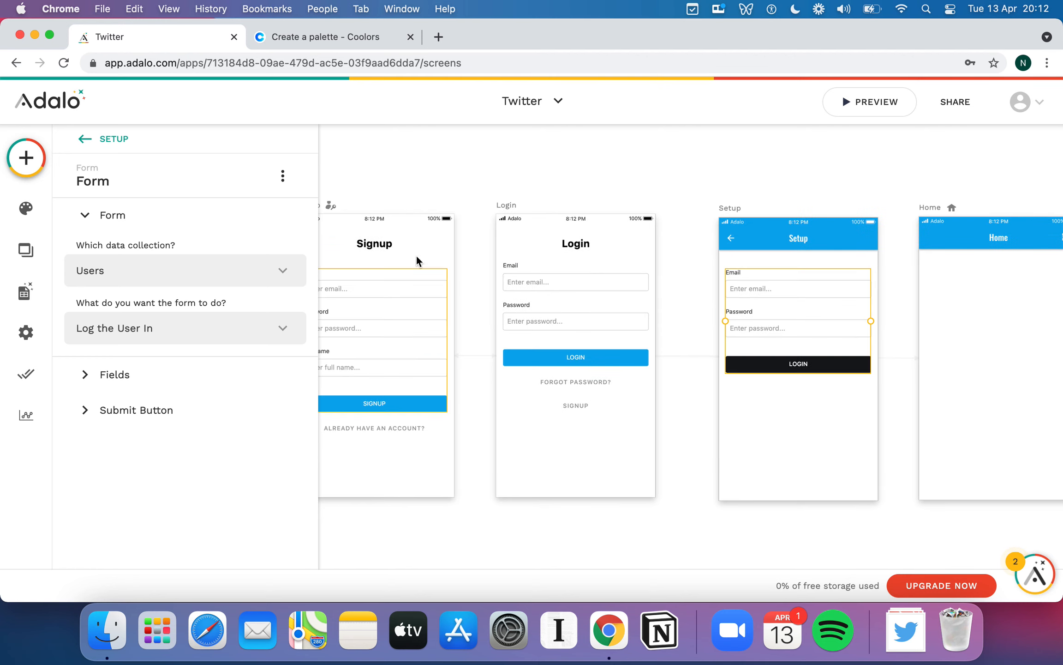
scroll(436, 426, right, 3)
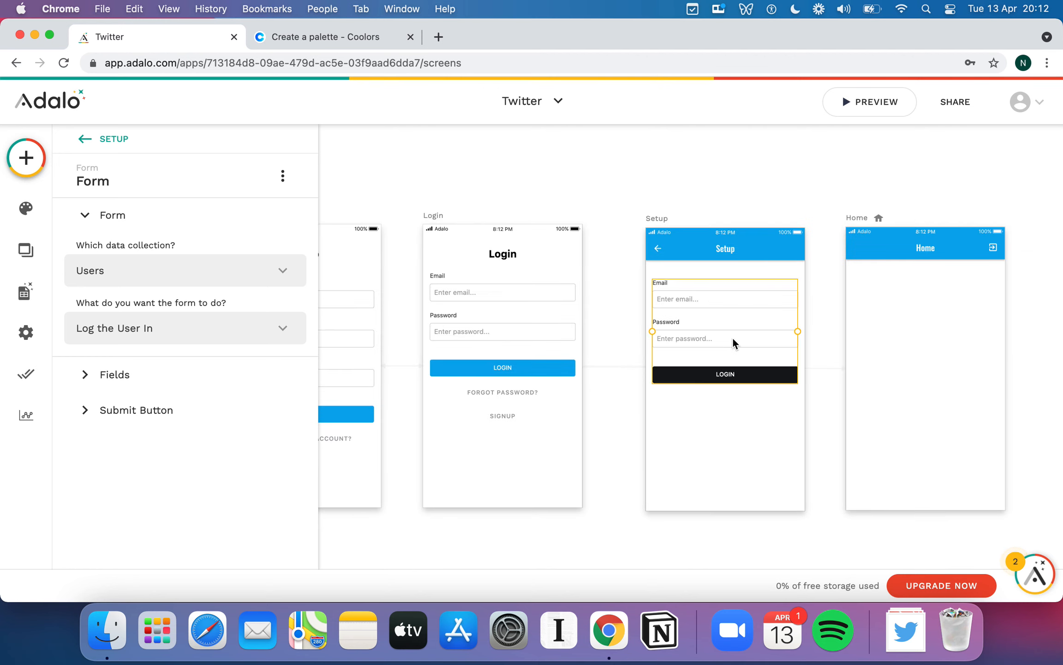
scroll(733, 337, right, 3)
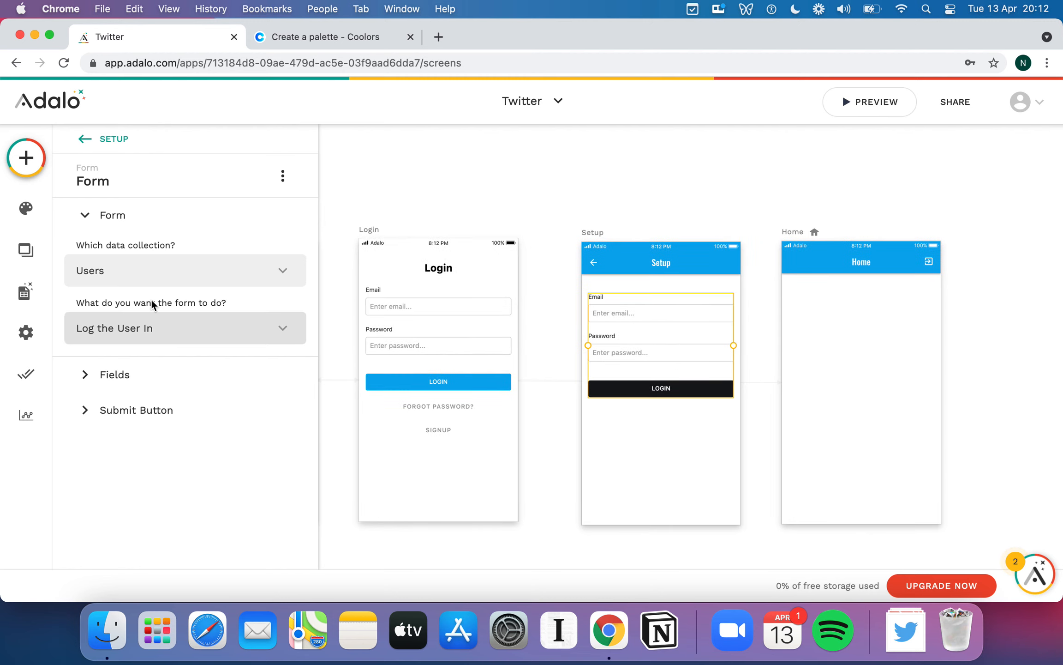
click(208, 328)
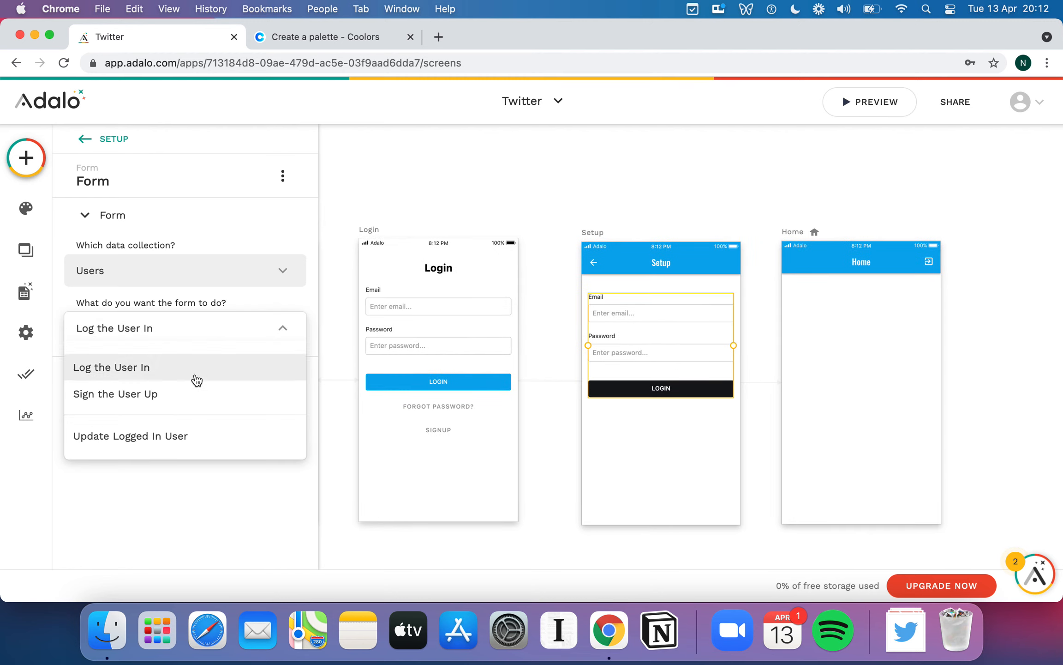
click(186, 435)
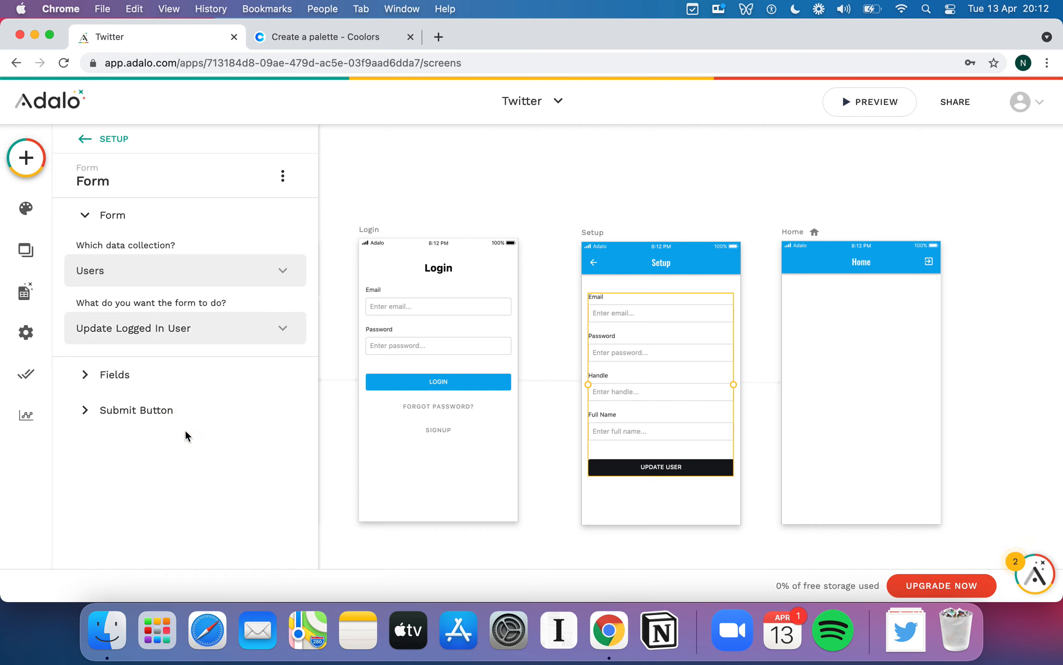
- Remove the Email, Password and Full Name fields, leaving only Handle
click(89, 381)
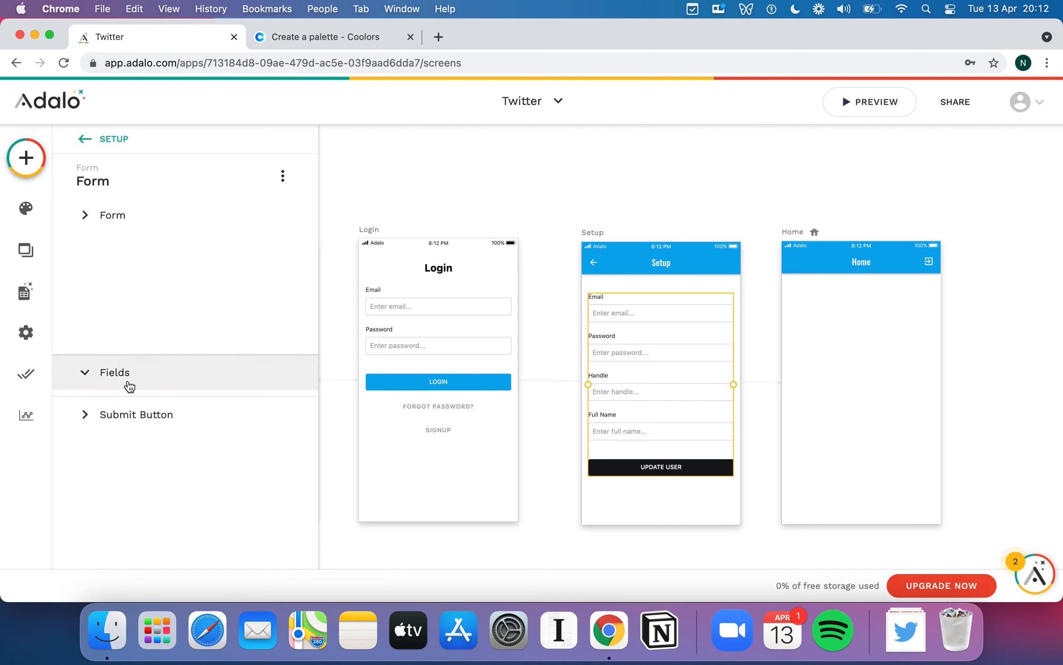
click(290, 311)
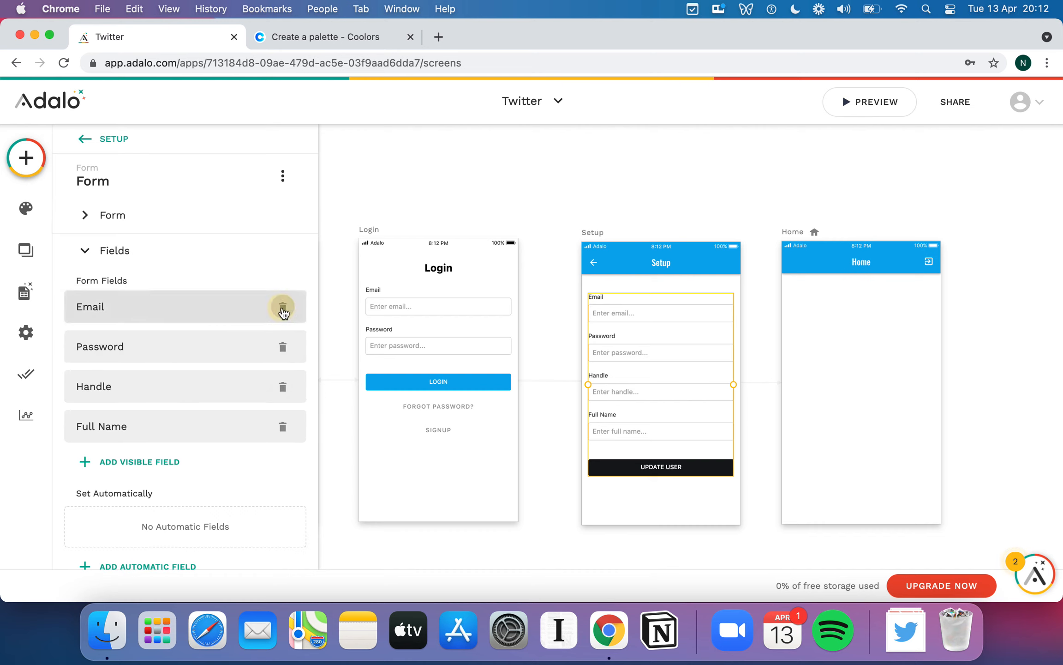
click(284, 313)
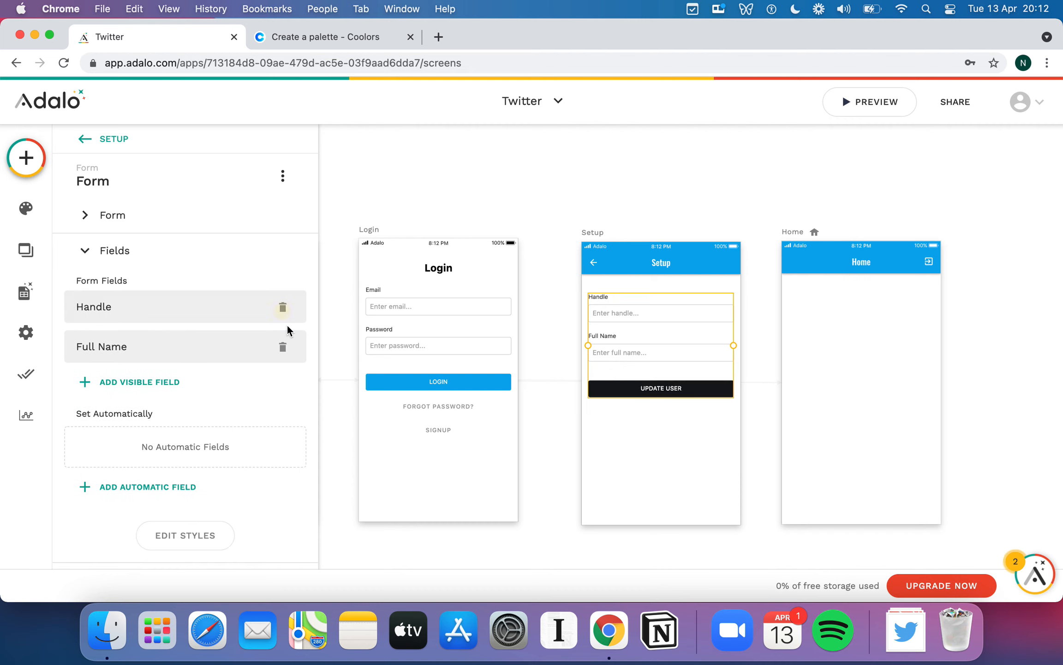
click(284, 349)
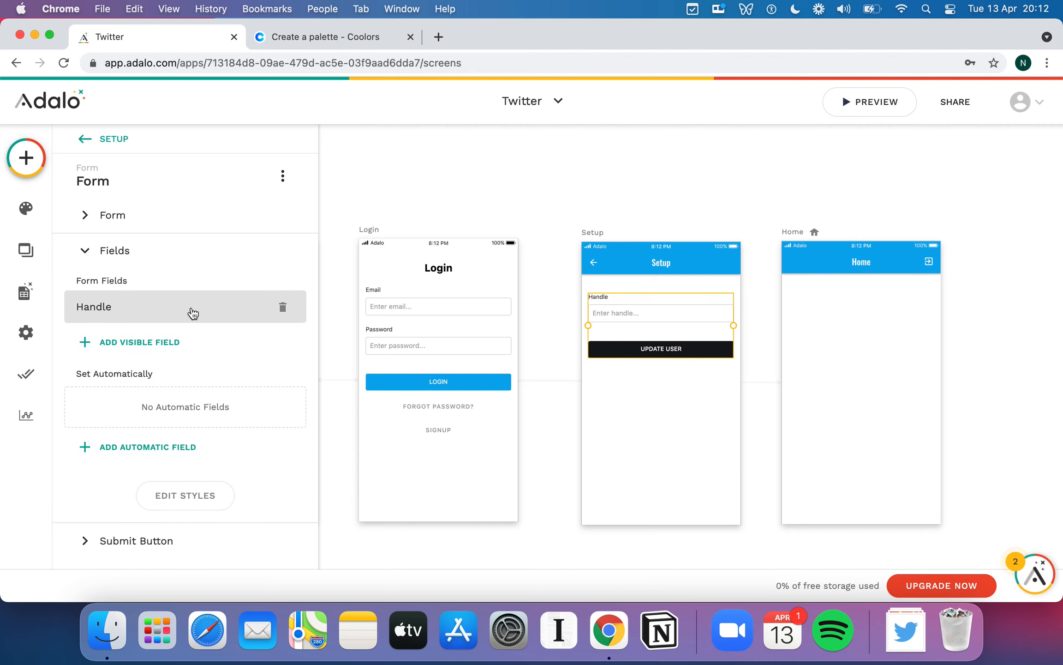
click(165, 342)
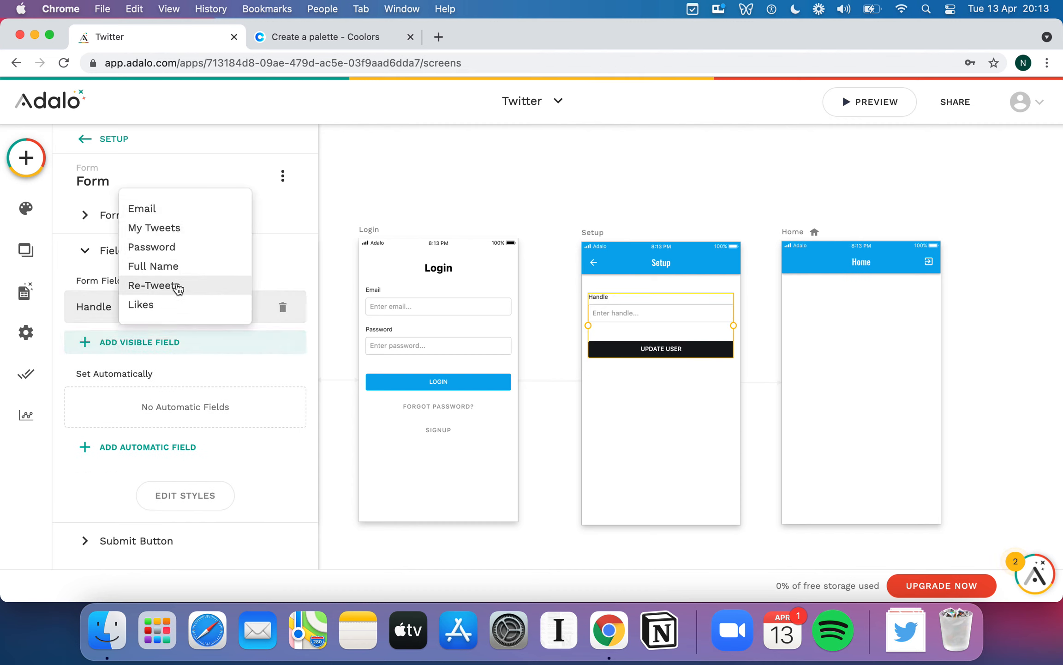
click(28, 300)
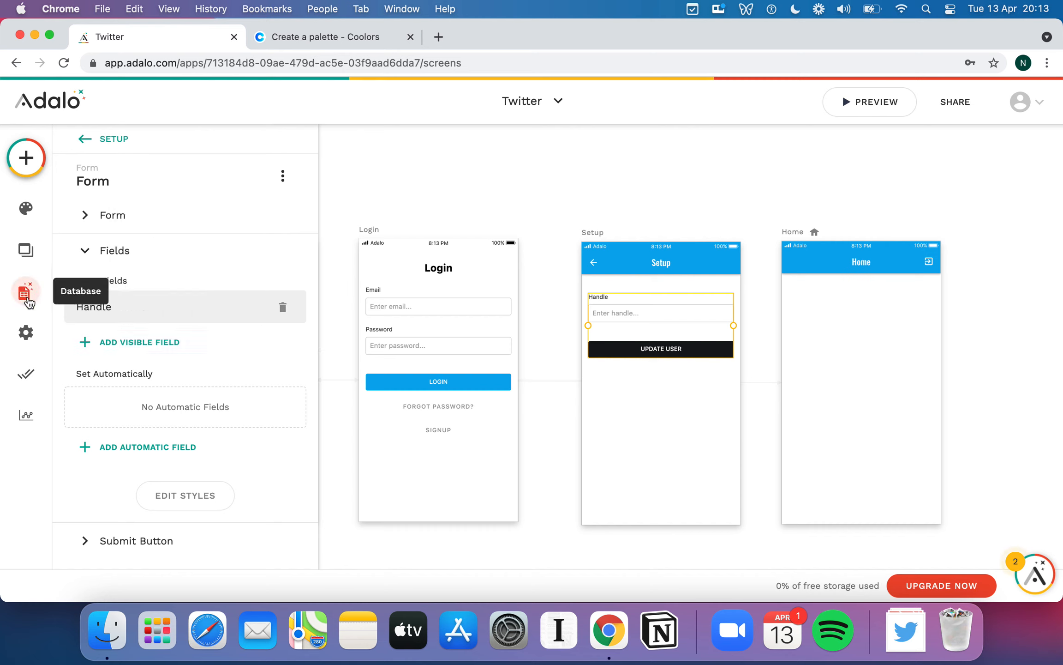
- Add an Image property named 'Profile Photo' to the Users collection
click(28, 300)
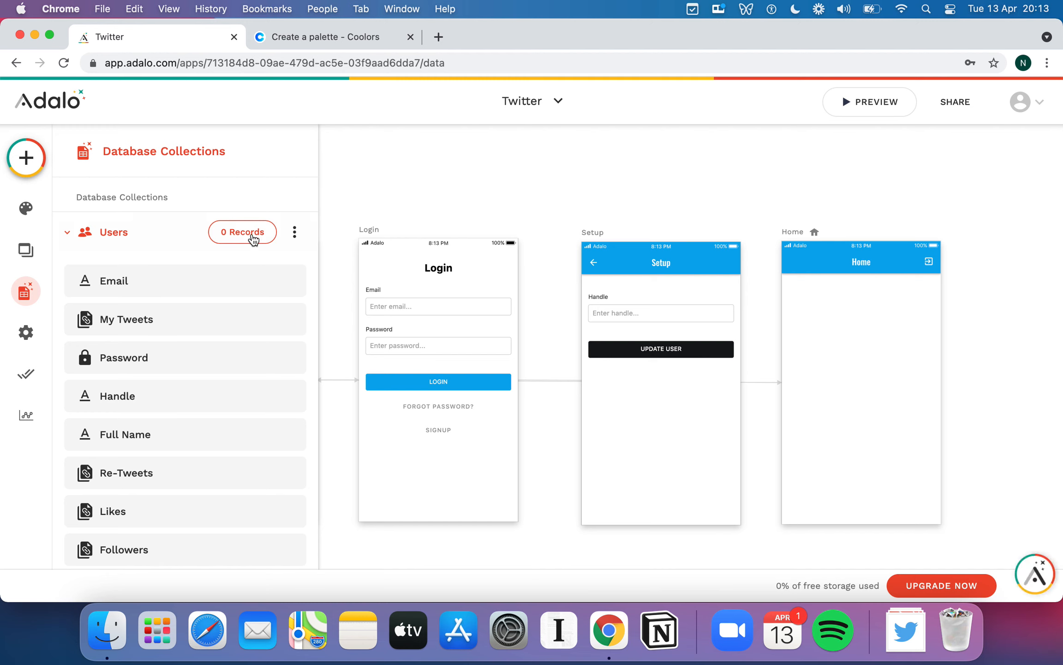
scroll(244, 371, down, 5)
click(153, 404)
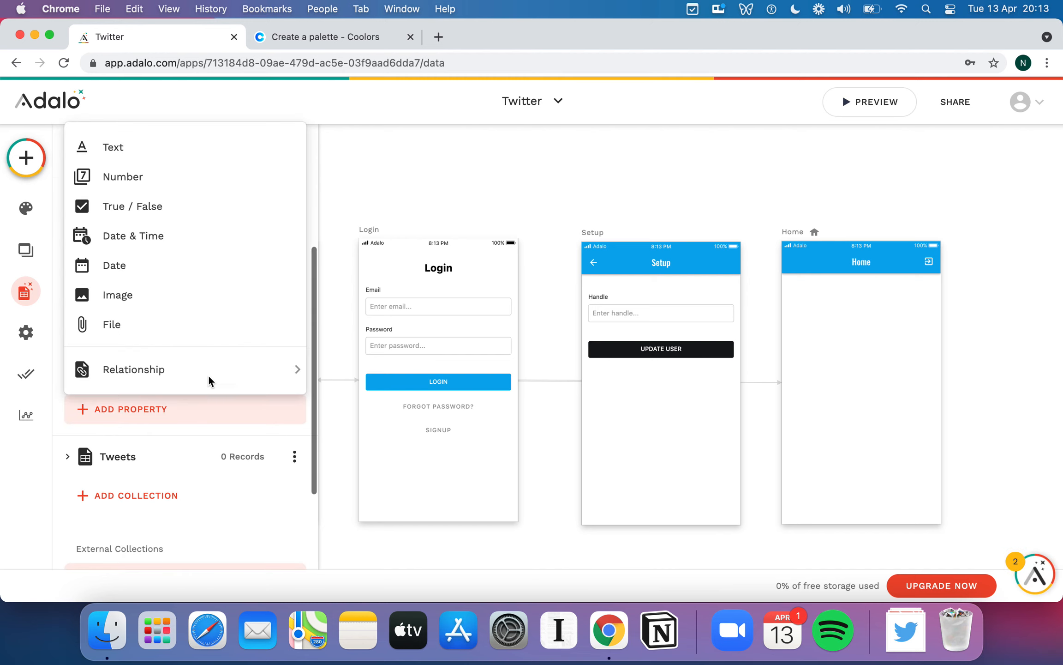
click(140, 294)
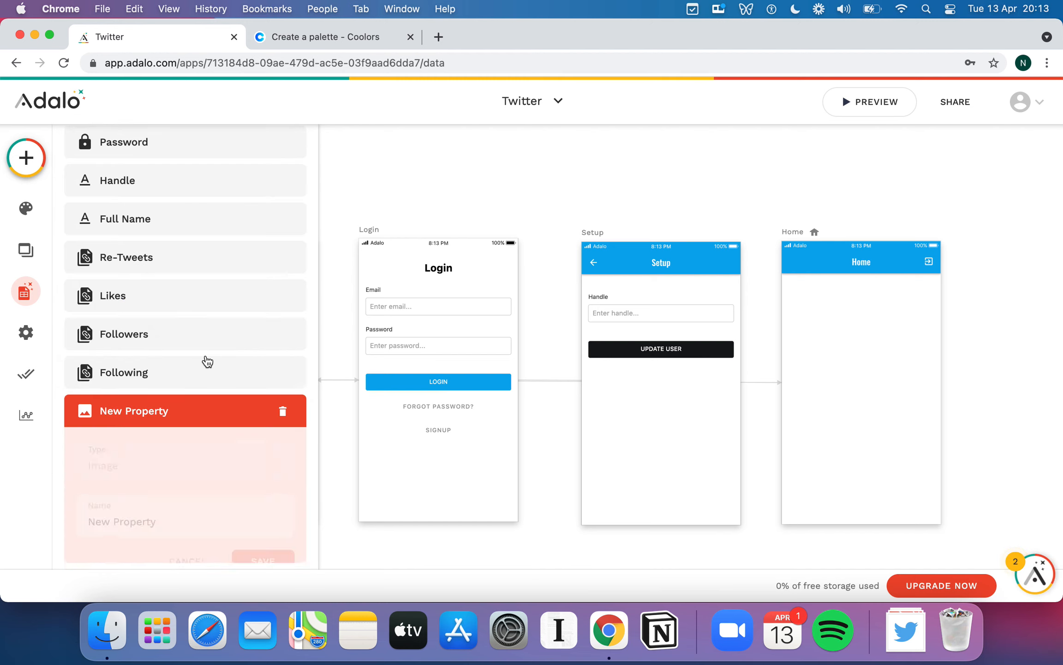
triple_click(162, 517)
text(Profile Photo)
click(276, 562)
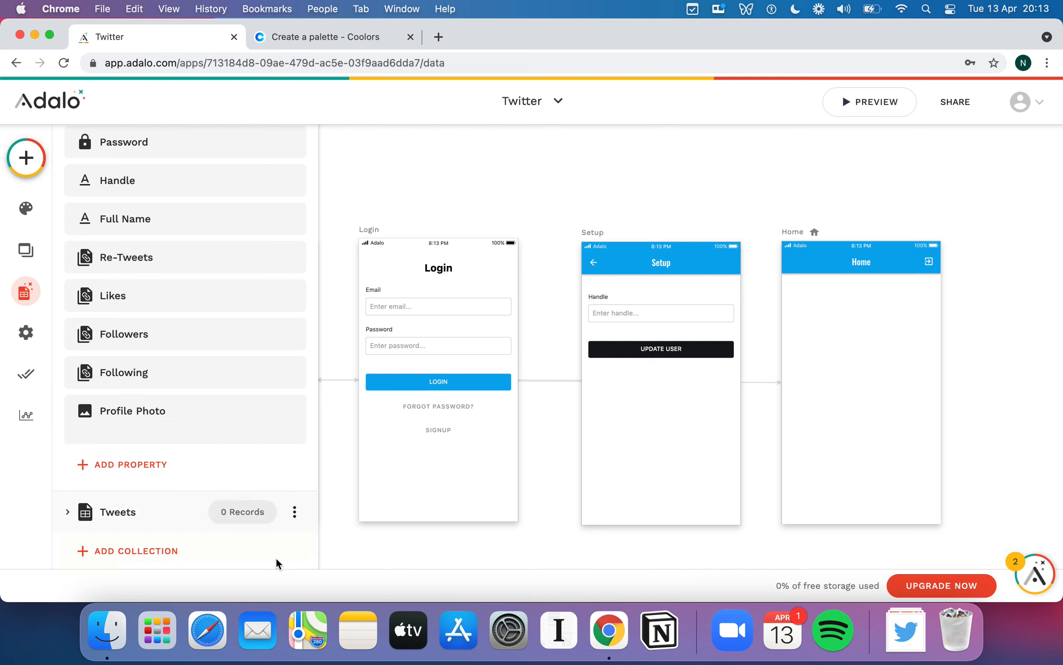
click(391, 171)
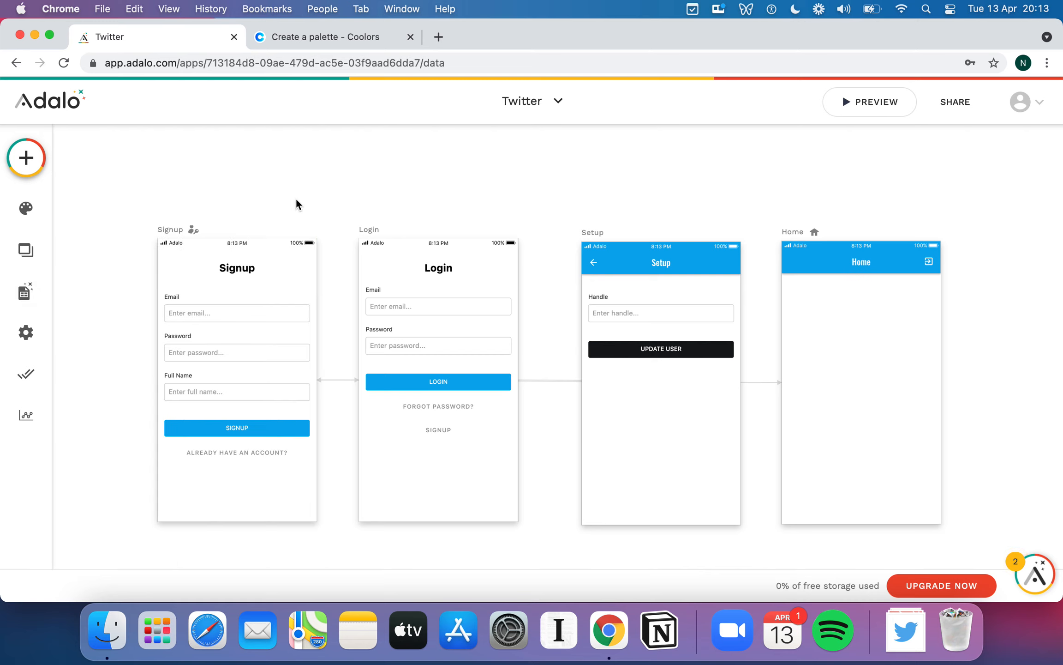
- Add Profile Photo as a visible field on the Setup form
click(664, 334)
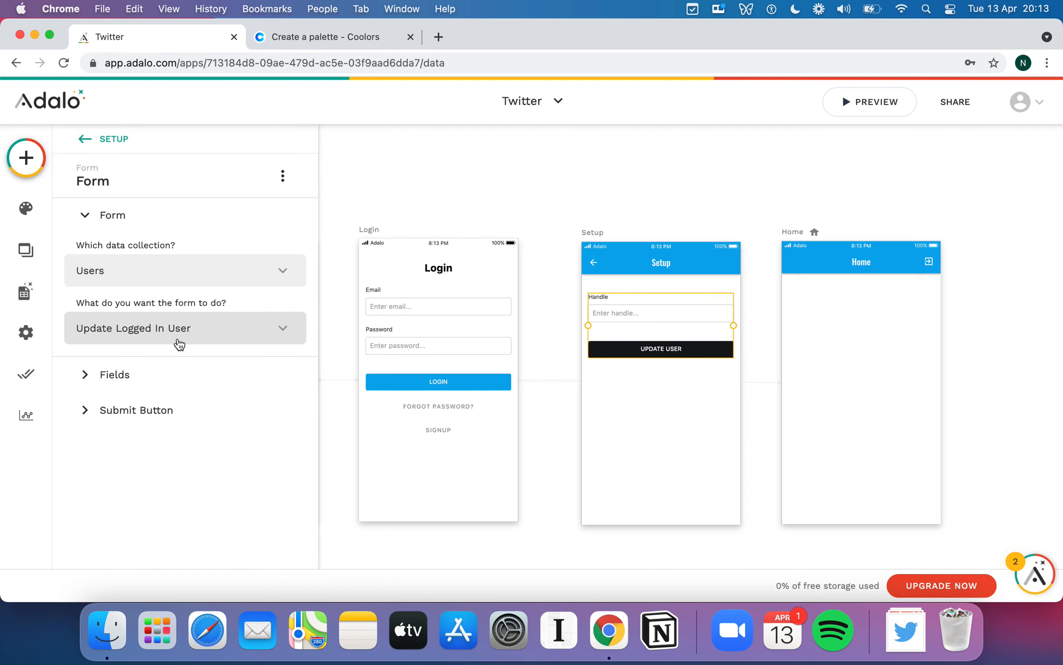
click(112, 374)
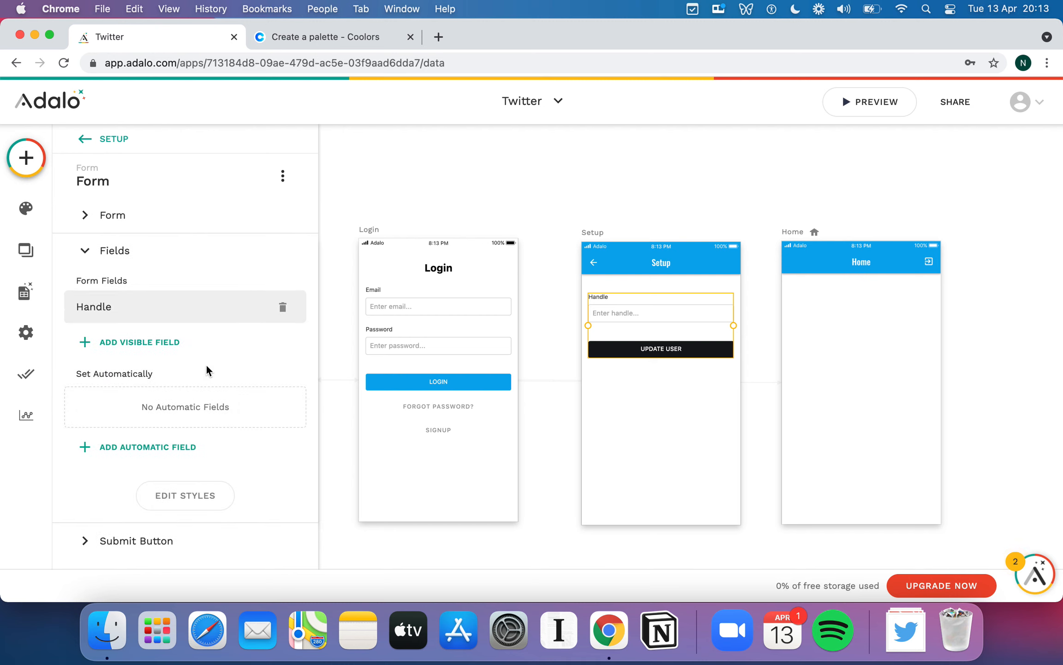
scroll(206, 367, down, 1)
click(113, 318)
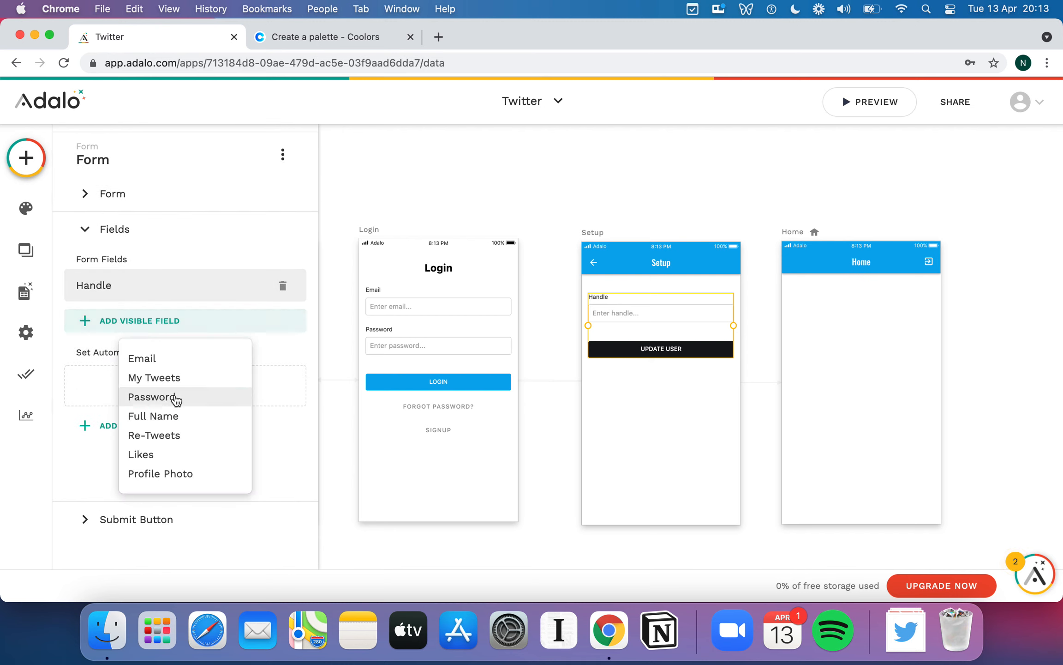
click(186, 473)
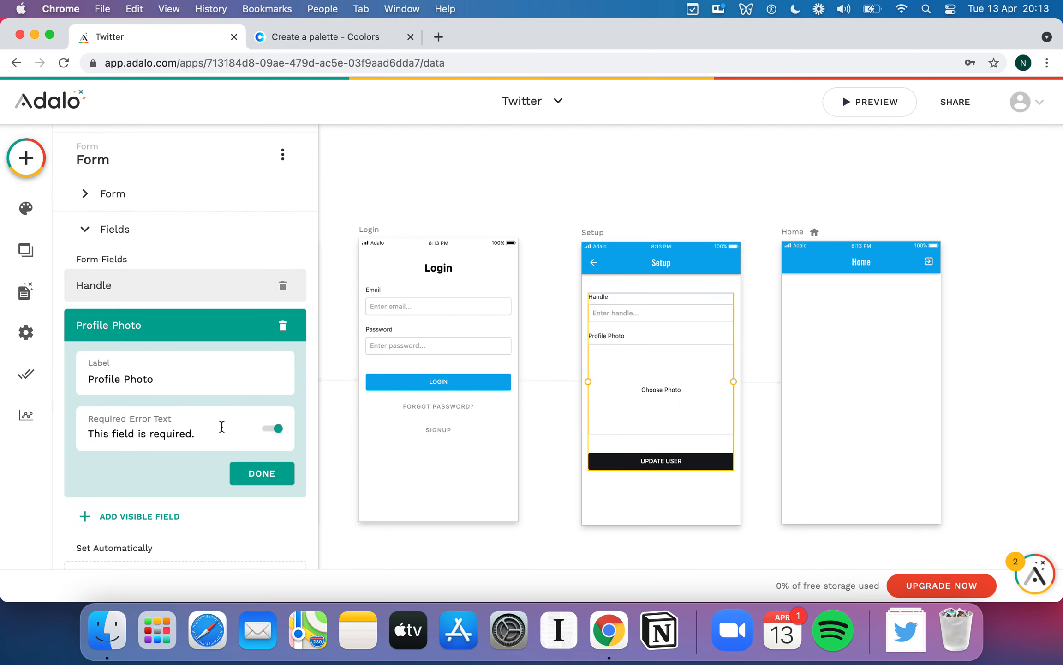
click(261, 477)
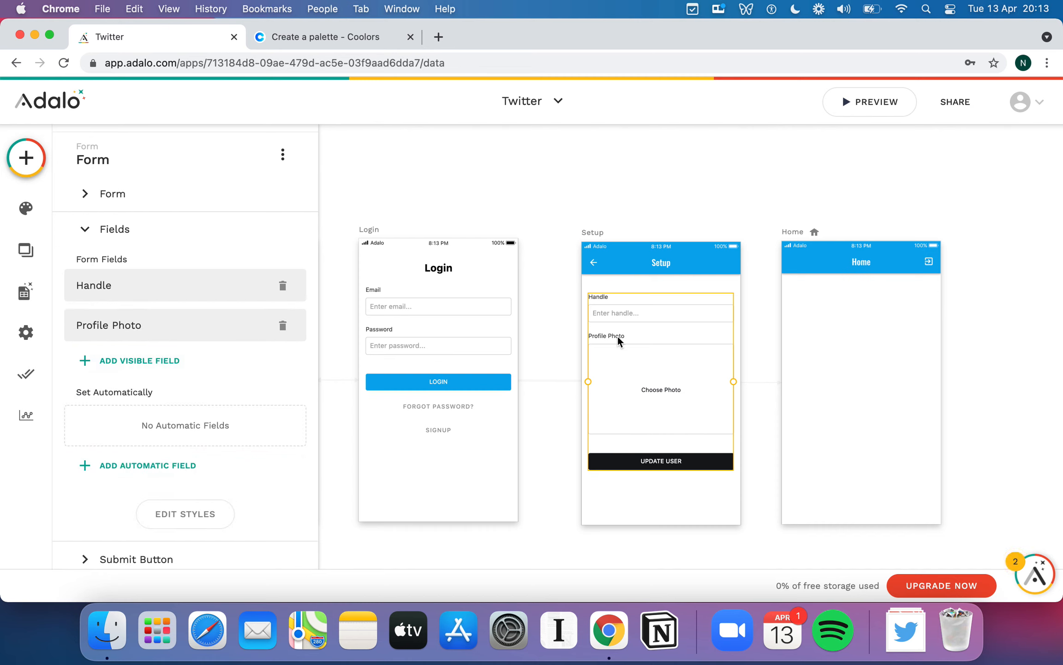
- Relabel the Handle field as "Handle (Don't include the @ symbol)"
click(187, 286)
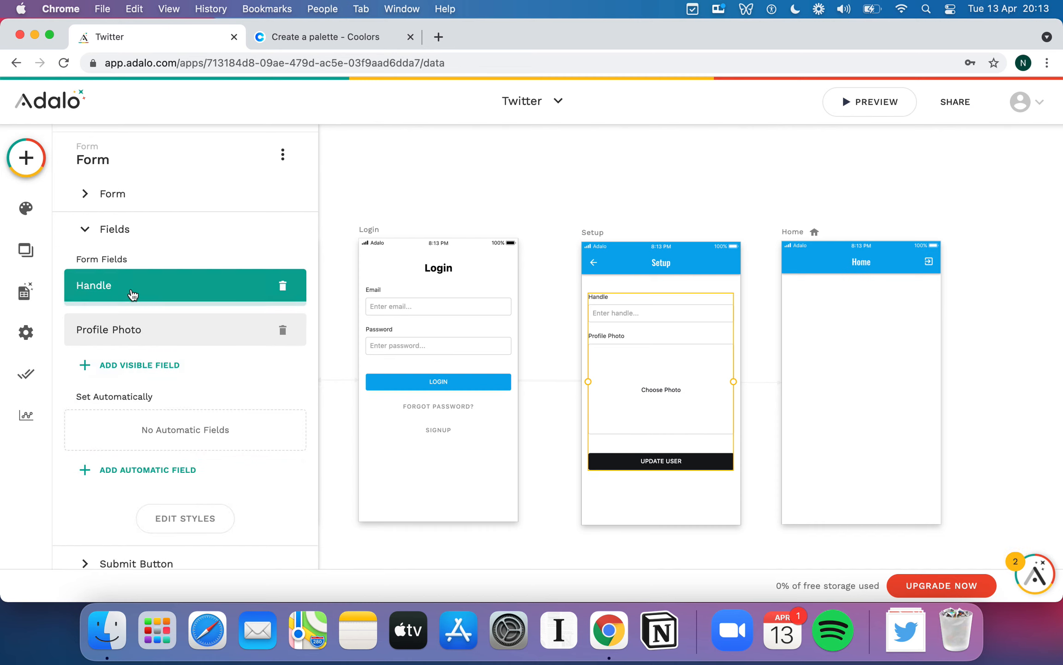
click(145, 346)
text((Don't include the @ symbol)
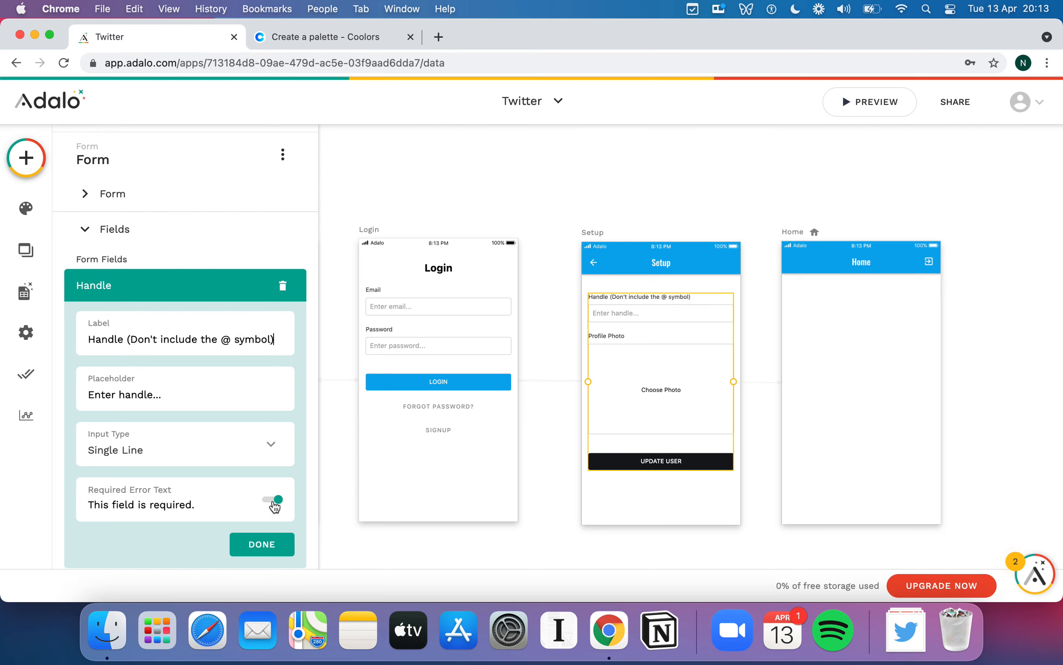
click(270, 542)
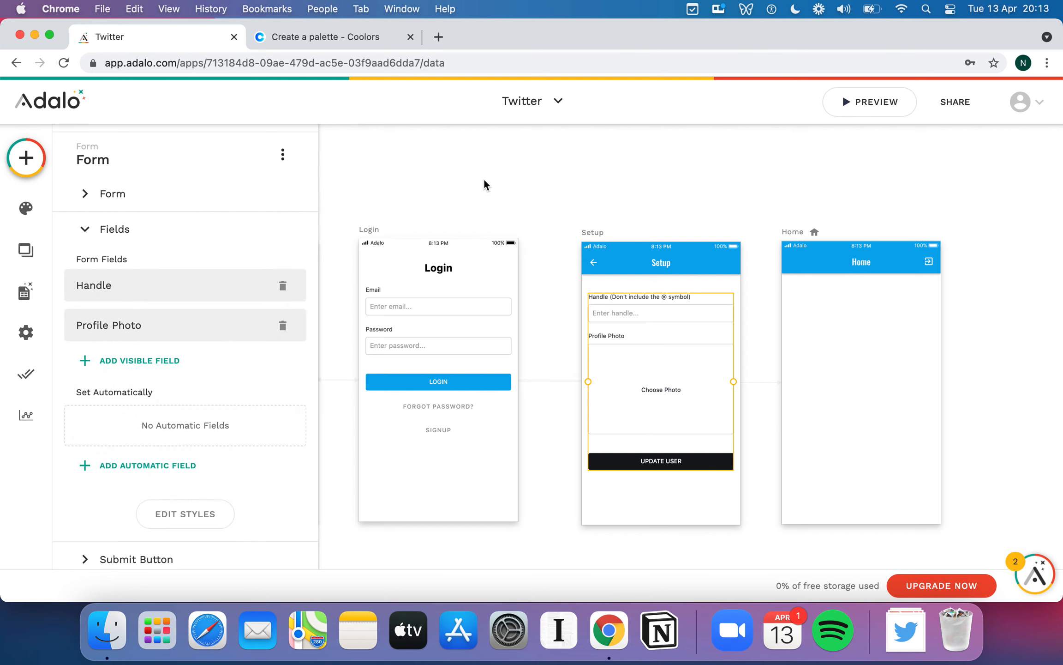
click(484, 184)
click(274, 426)
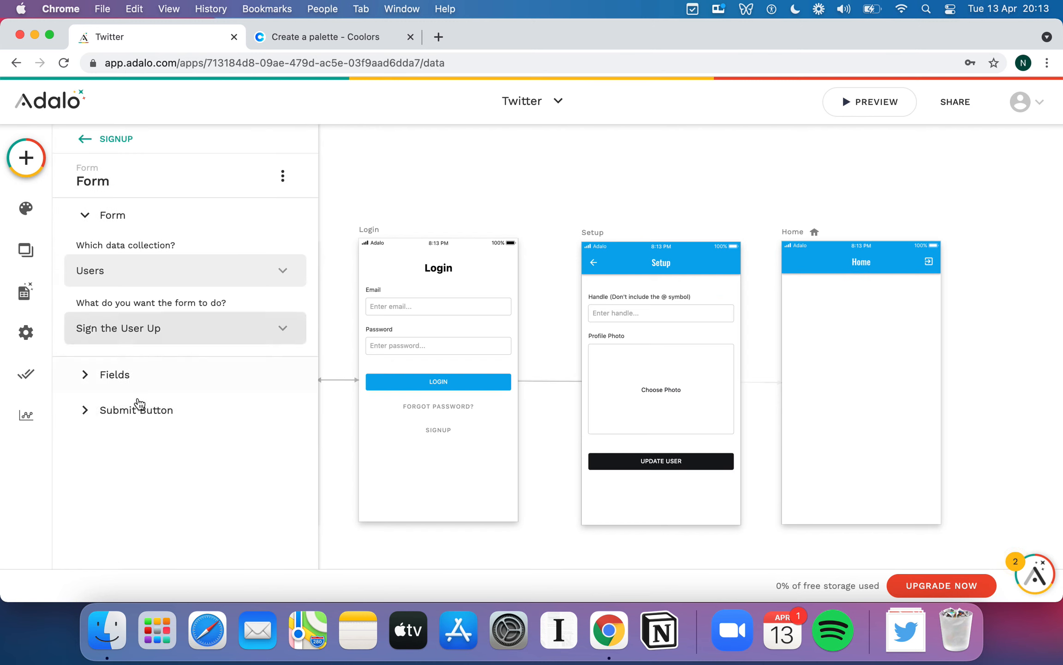
- Add a Link to Setup action to the Signup form's Submit Button
click(178, 407)
click(194, 444)
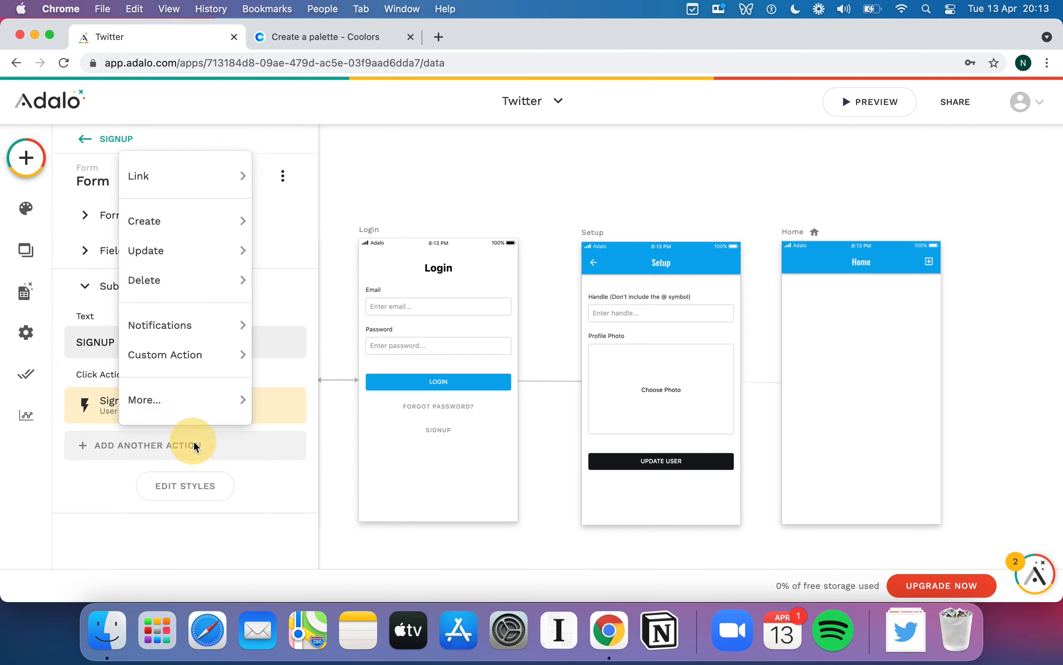
mouse_move(172, 177)
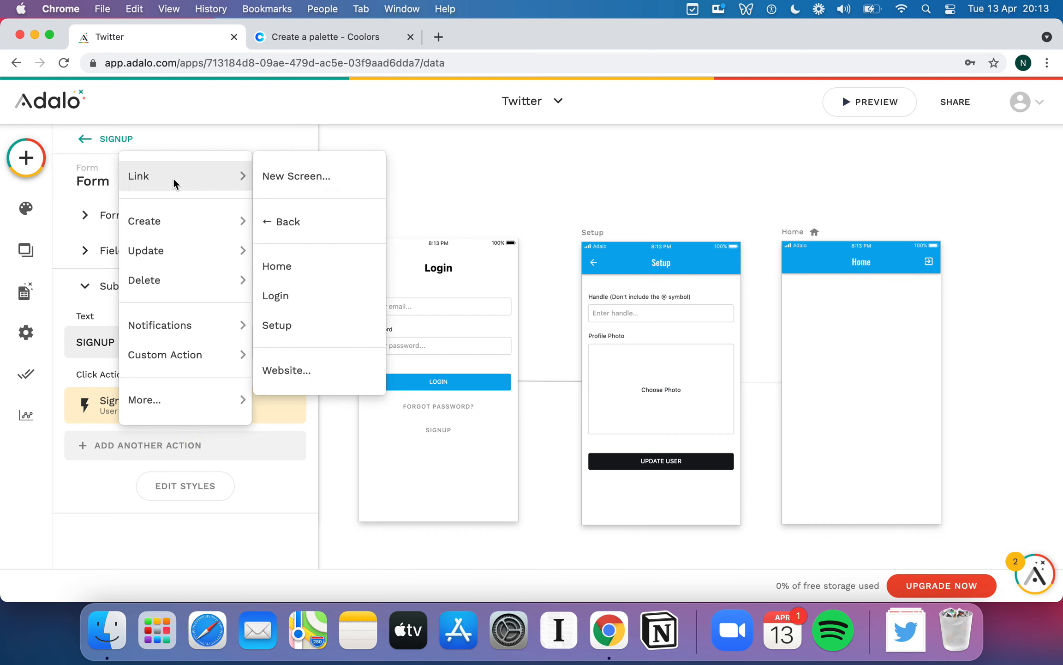
click(309, 327)
scroll(161, 393, down, 4)
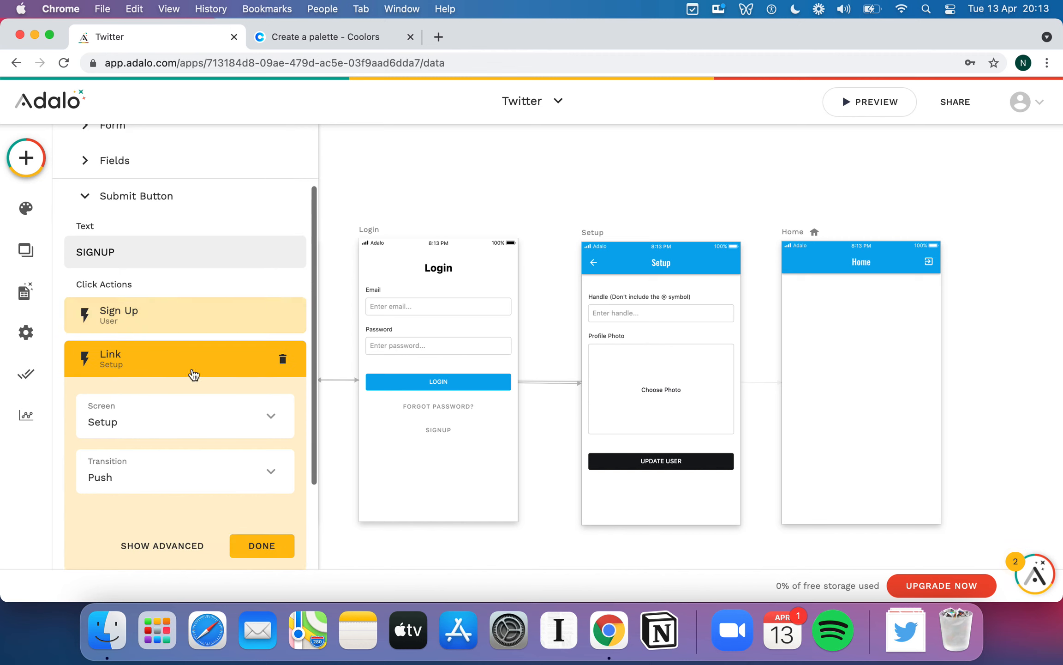
scroll(233, 458, down, 2)
- Keep the Push transition on the Setup link and finish the action
click(269, 388)
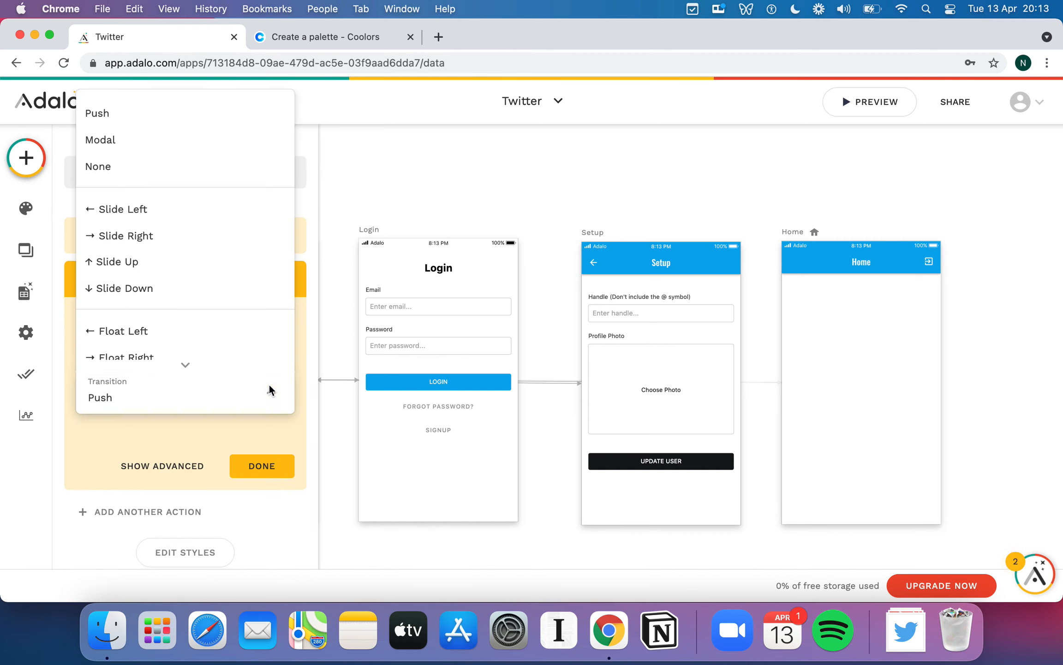
scroll(156, 266, down, 2)
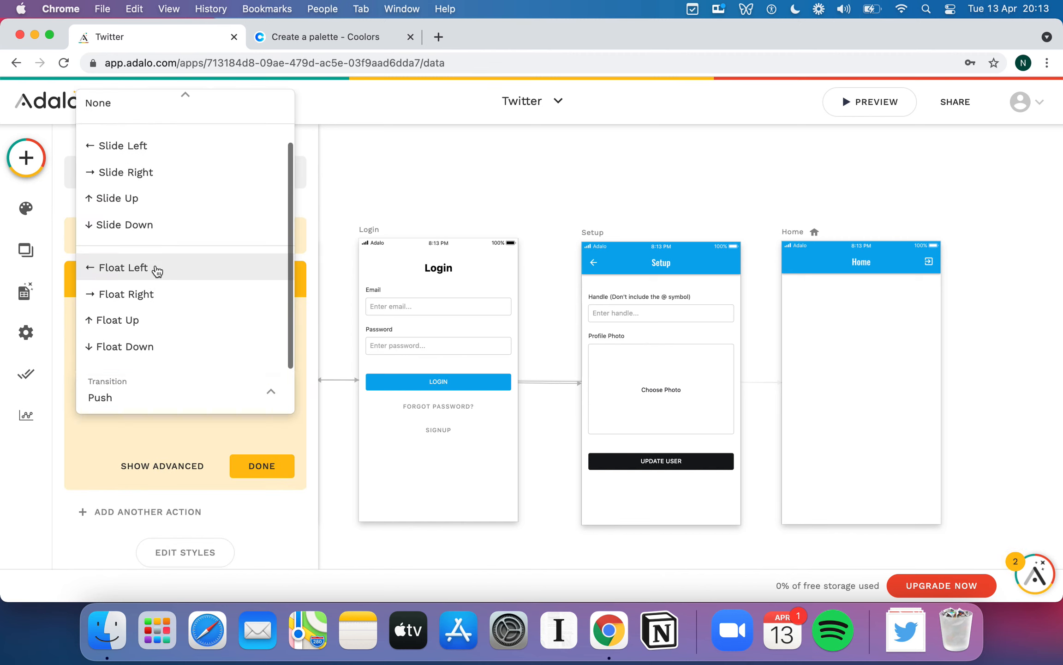
scroll(156, 269, up, 3)
click(187, 396)
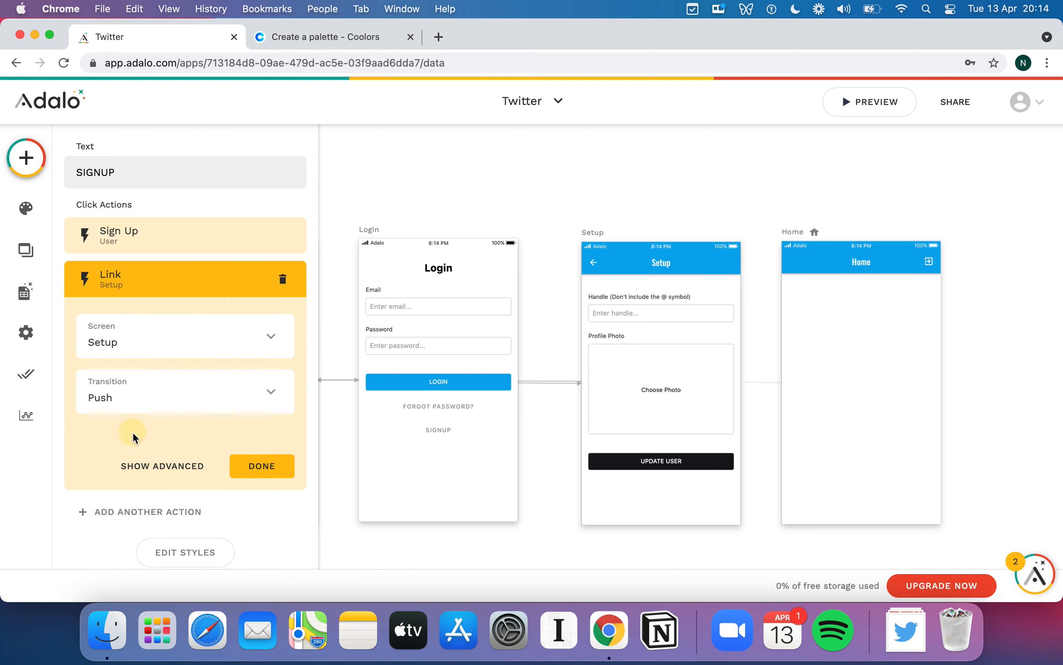
click(162, 466)
scroll(165, 399, down, 3)
click(164, 460)
click(252, 457)
click(270, 433)
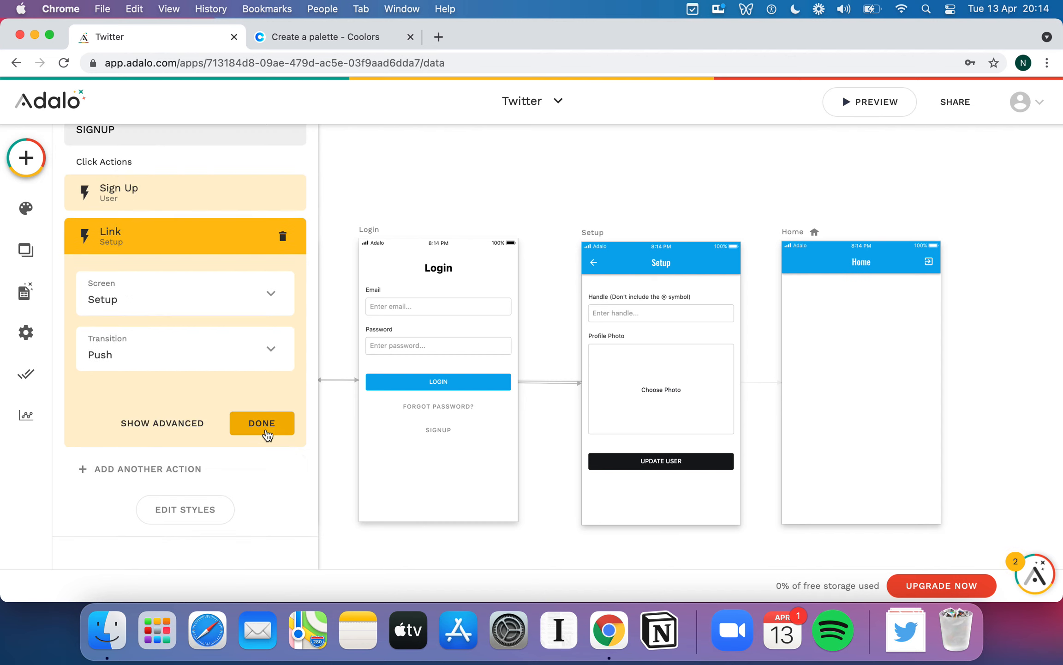
click(263, 427)
click(588, 161)
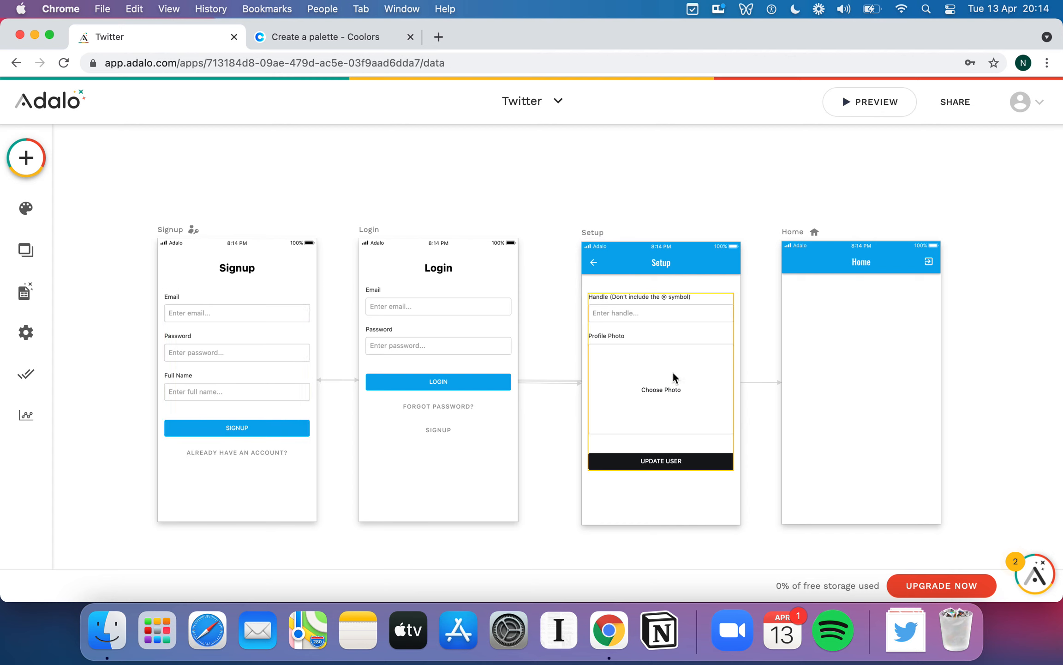
- Change the Setup form button's text from UPDATE USER to GET STARTED
click(686, 458)
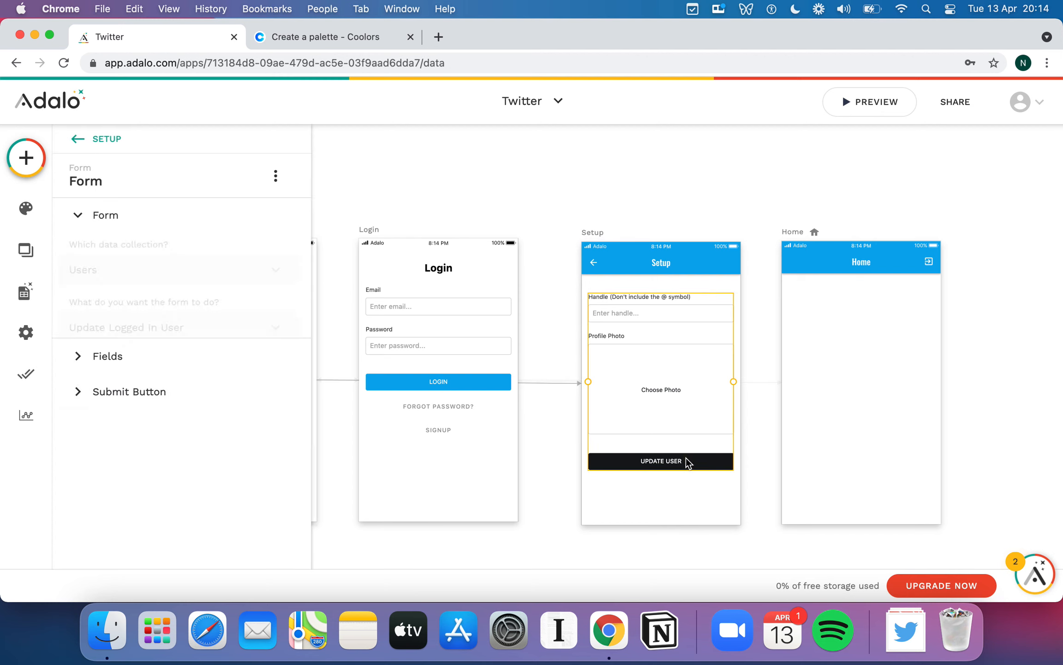
click(115, 399)
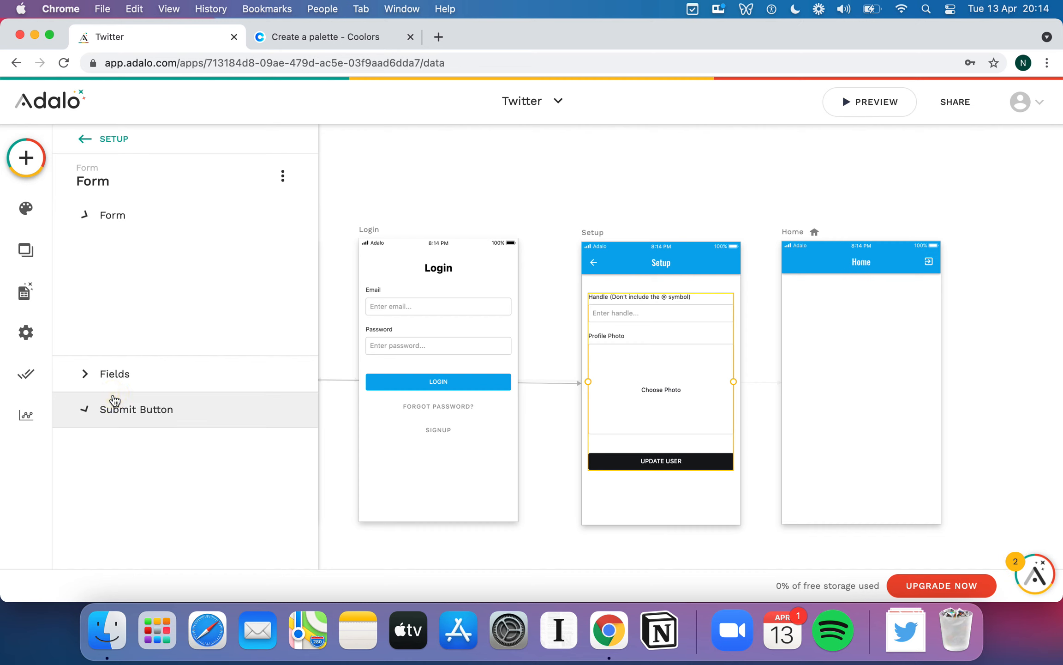
click(153, 338)
text(G)
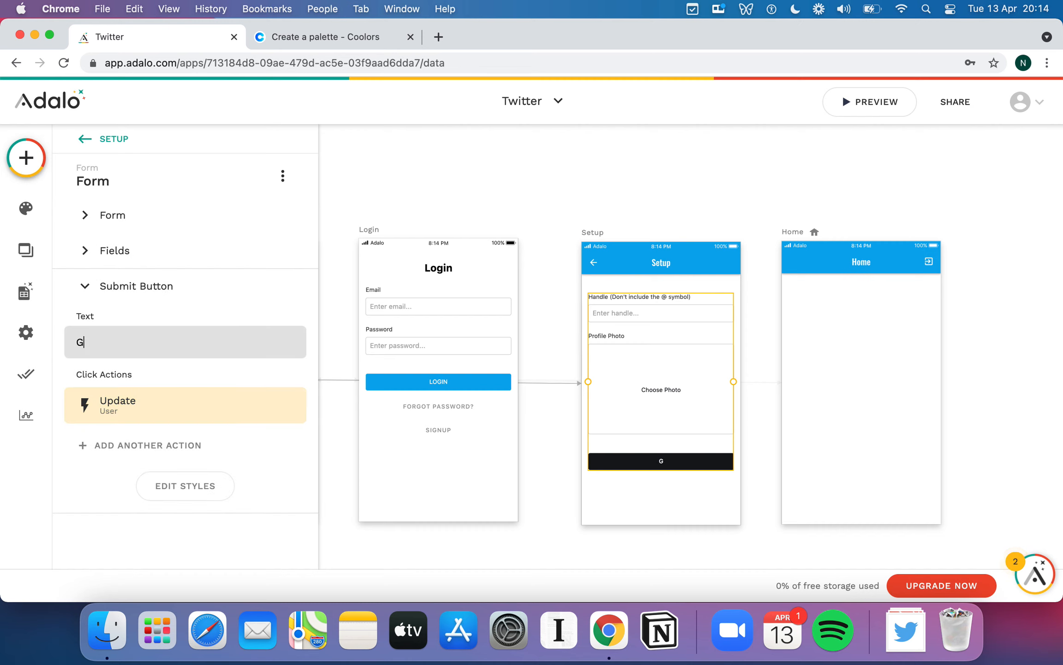
text(ET STARTED)
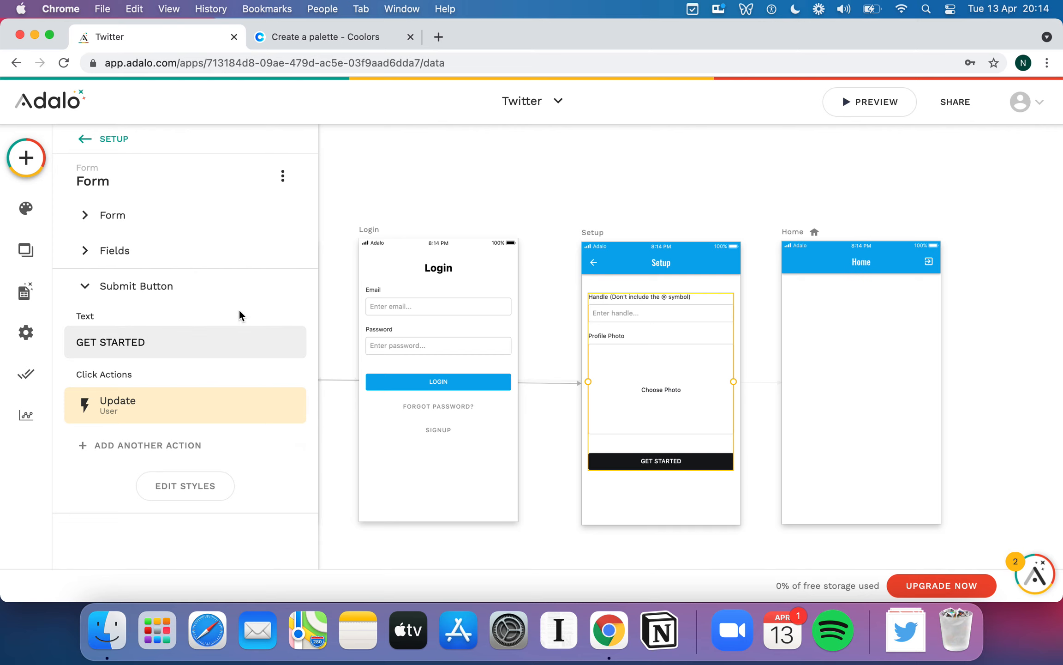
- Add a Link to Home action to the GET STARTED button
click(143, 446)
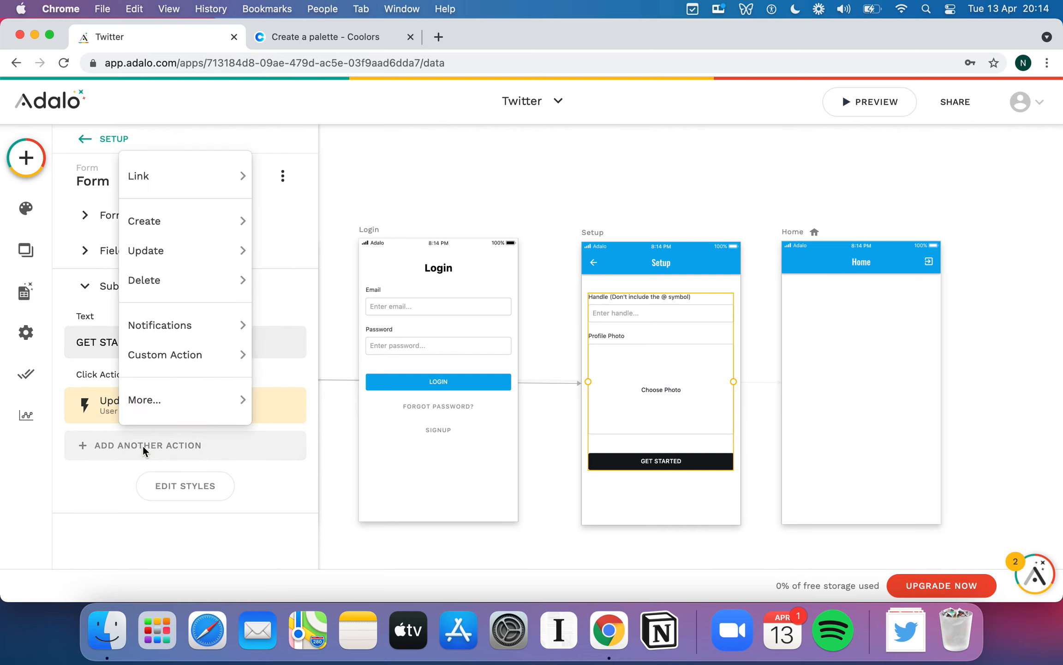
mouse_move(156, 176)
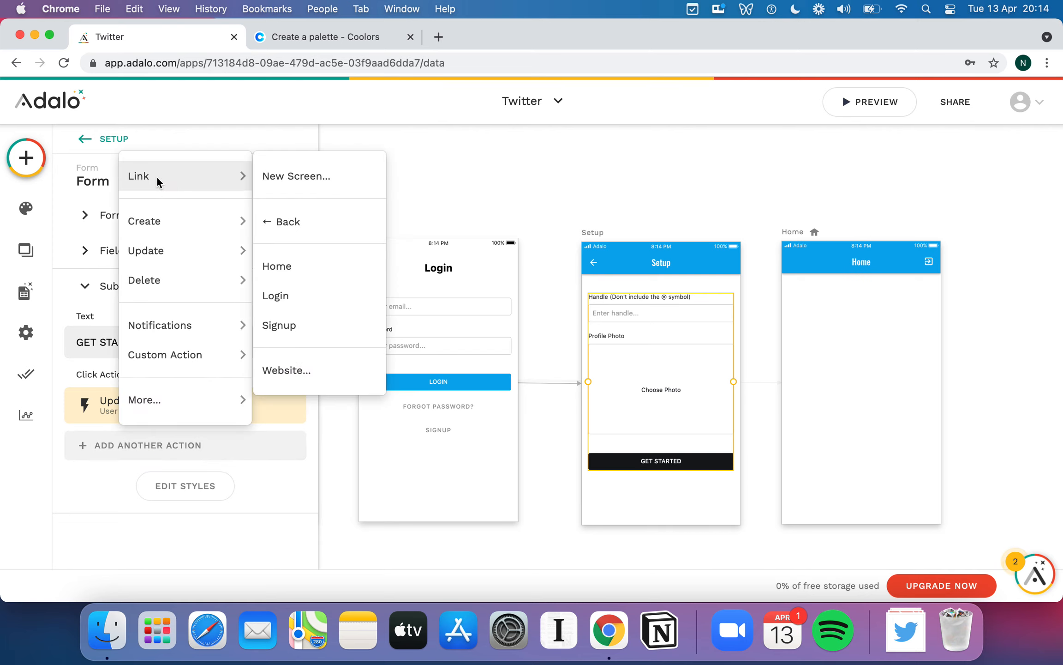
click(299, 267)
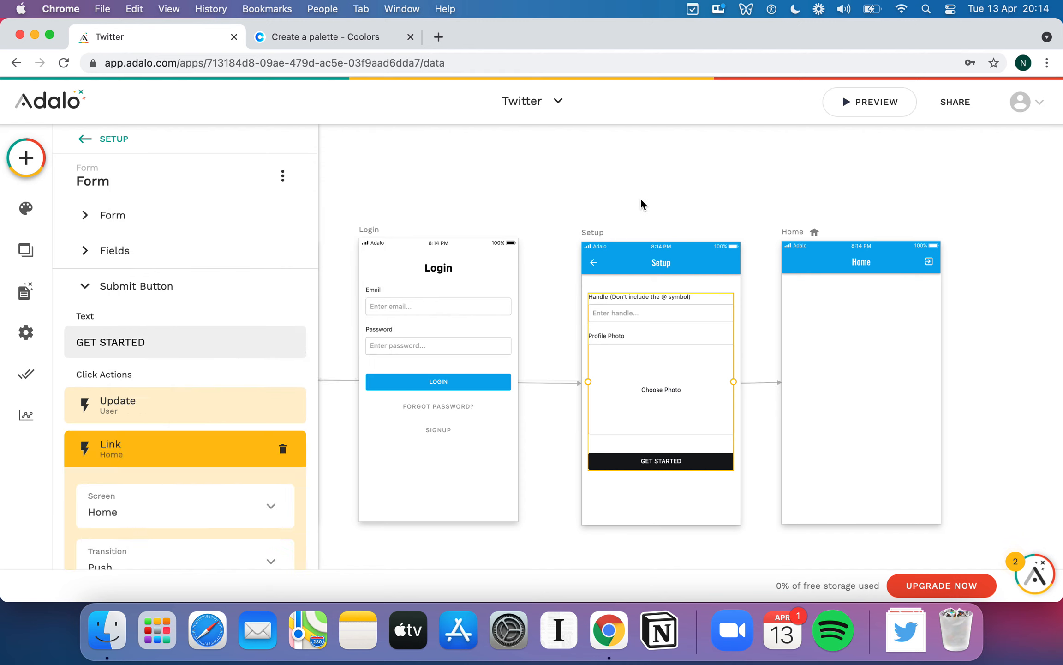
scroll(222, 461, down, 3)
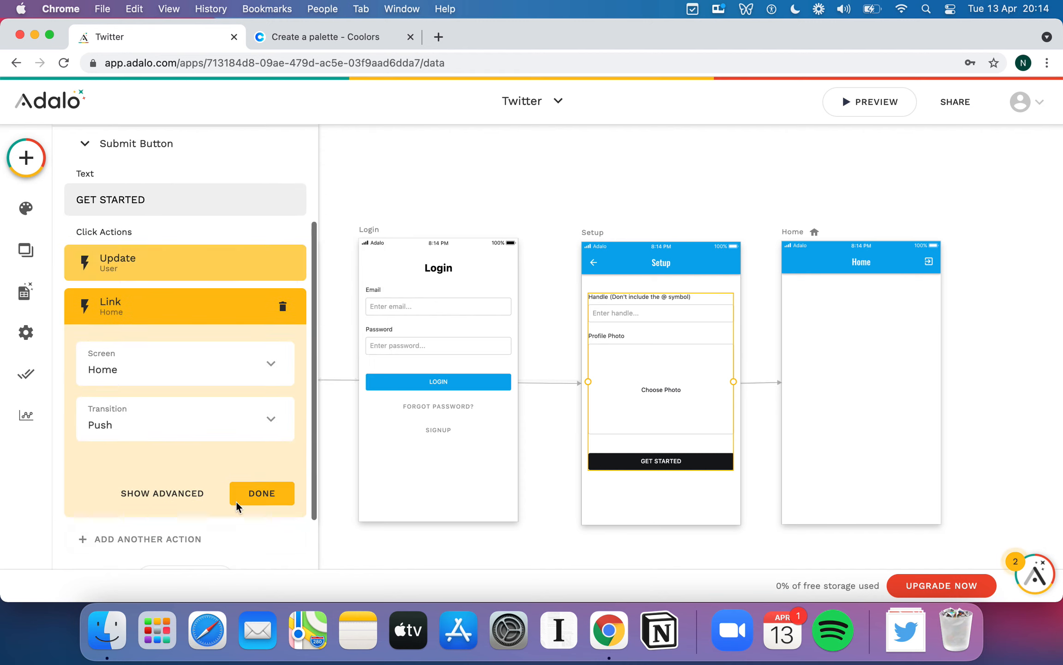
click(271, 492)
click(640, 166)
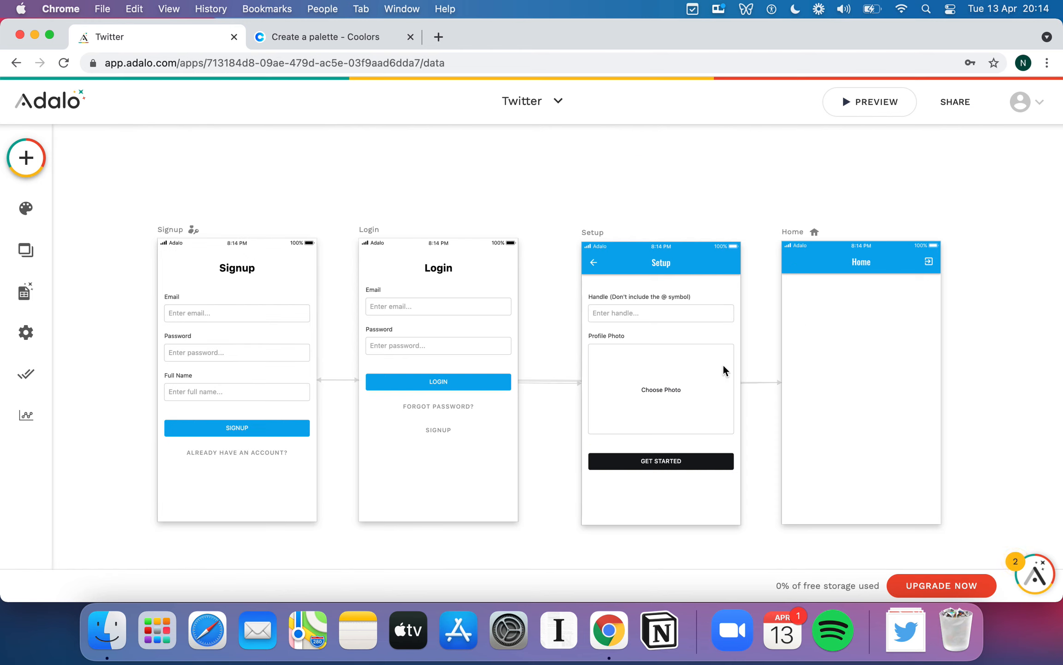
- Review the Login form button's actions
click(416, 384)
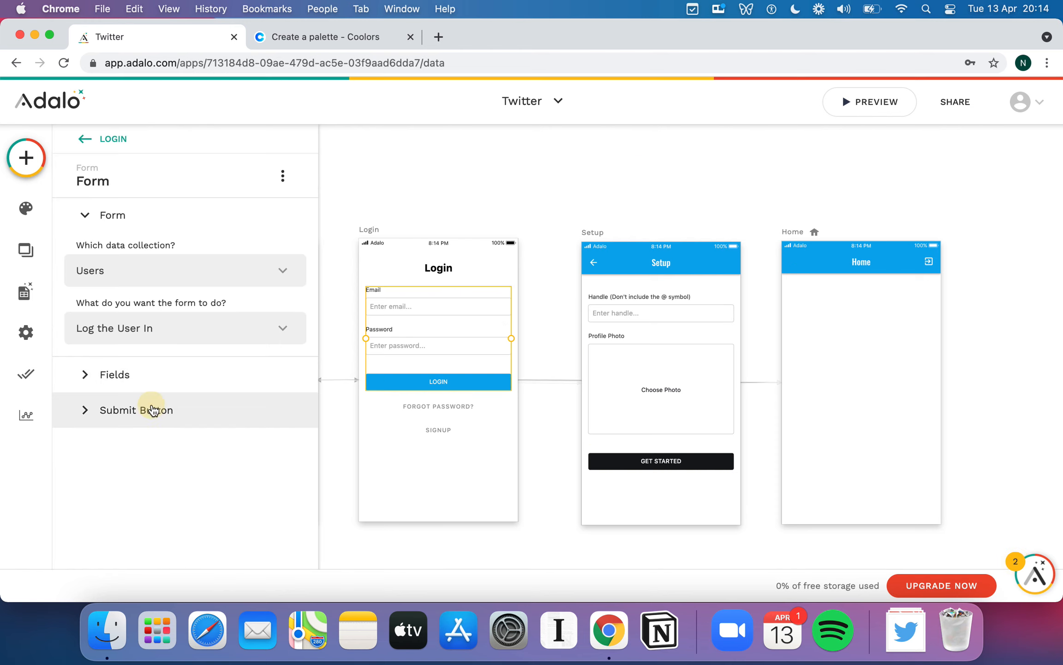
click(152, 410)
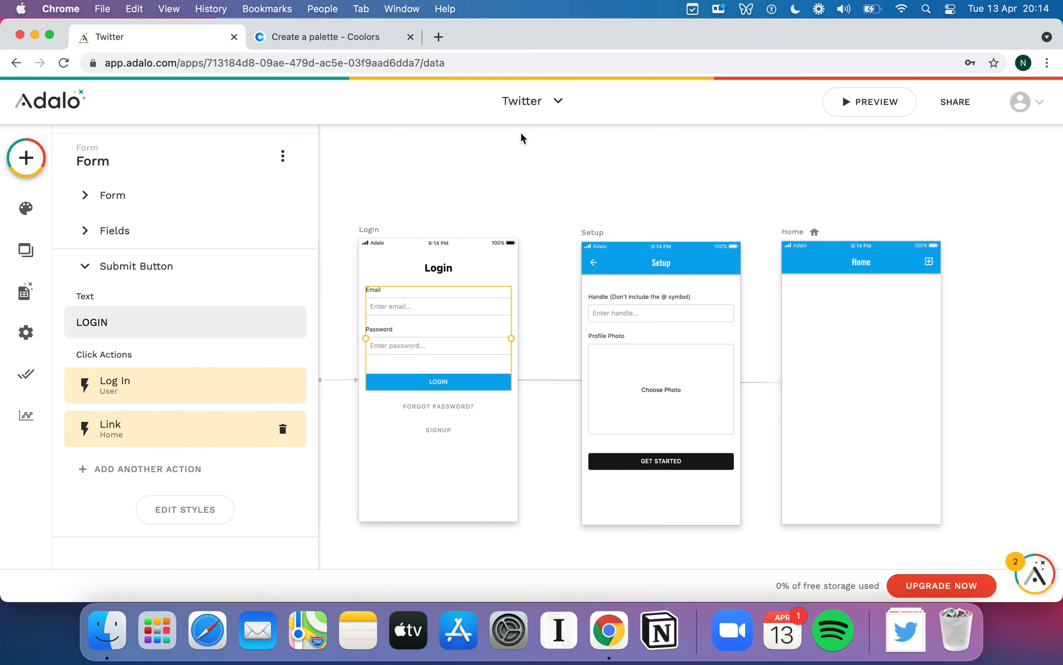
click(518, 179)
click(26, 157)
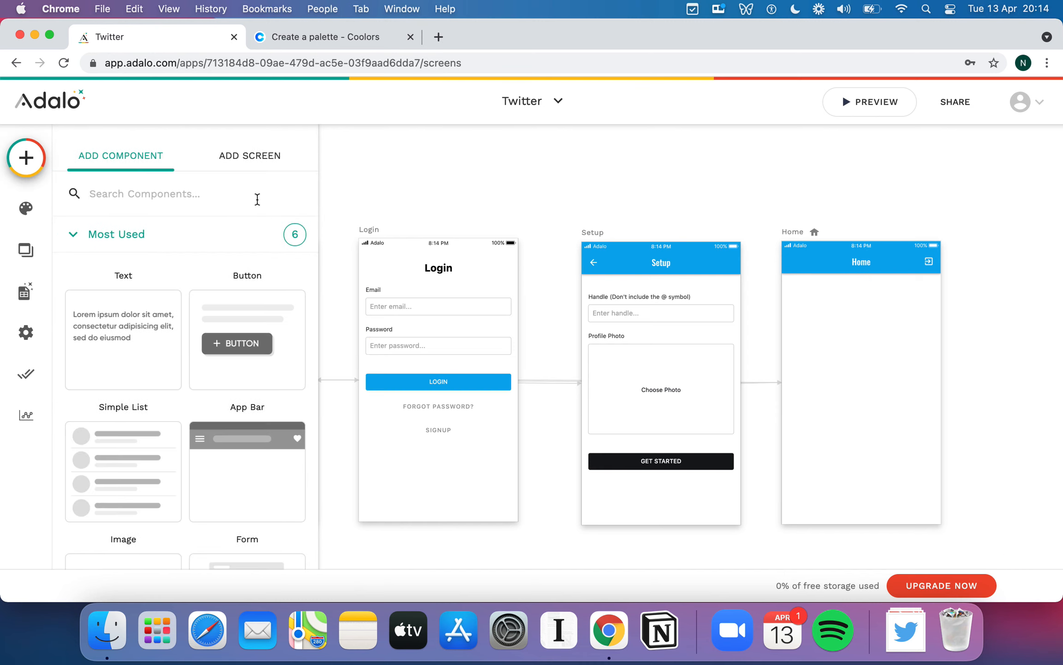
- Create a screen named Welcome from the Welcome template
click(256, 160)
text(w)
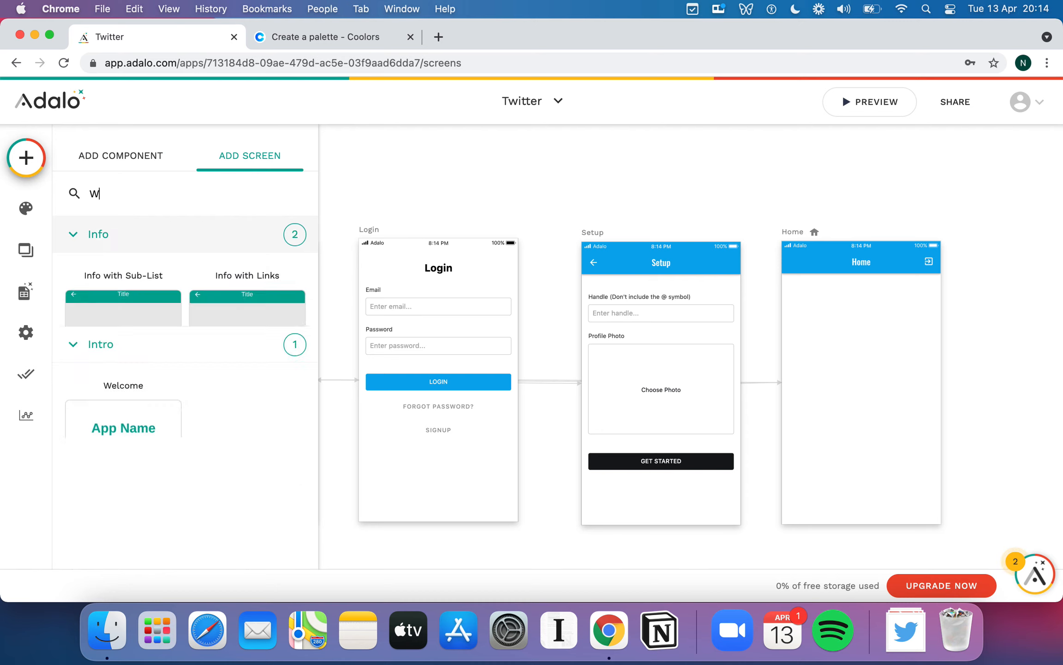
text(elco)
click(159, 329)
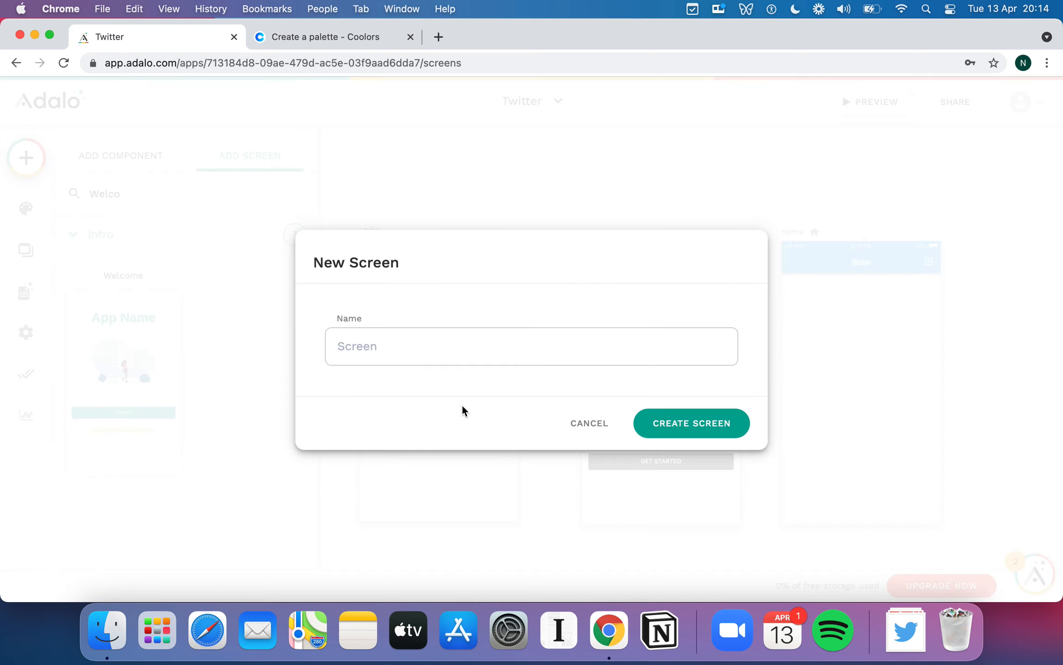
text(Welcome)
click(709, 424)
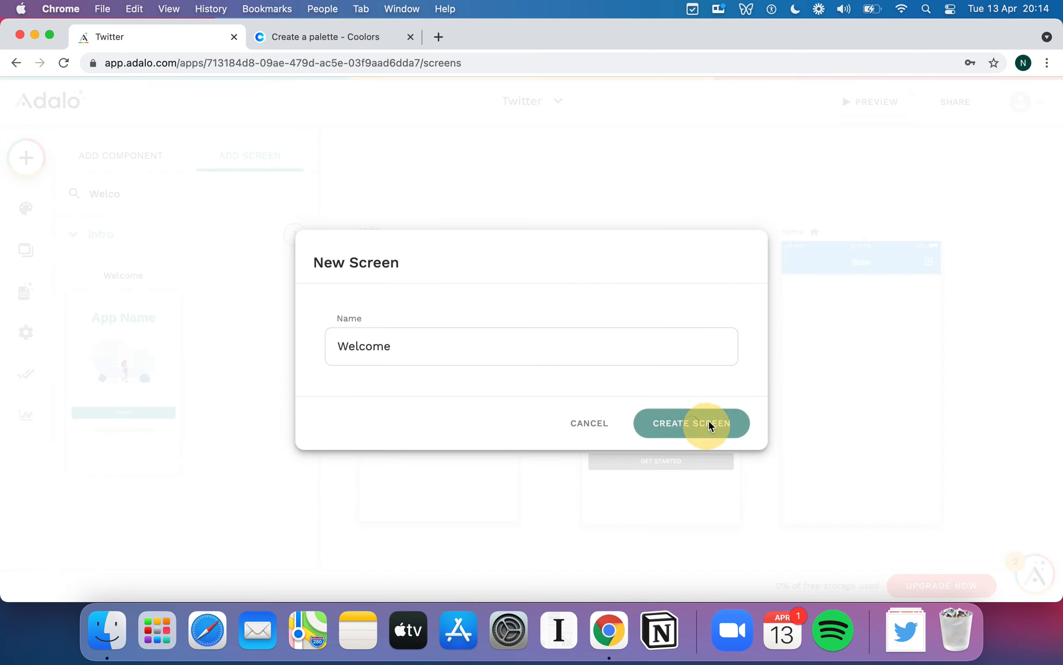
click(911, 288)
- Move the Welcome screen to the front of the row, before Signup
scroll(912, 301, down, 5)
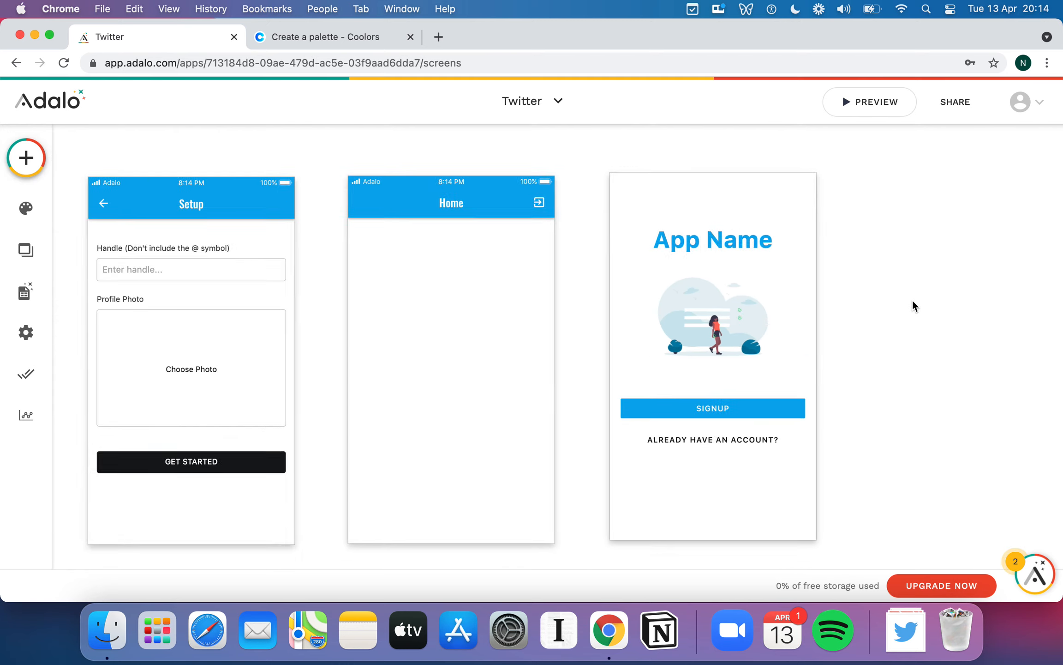
click(916, 349)
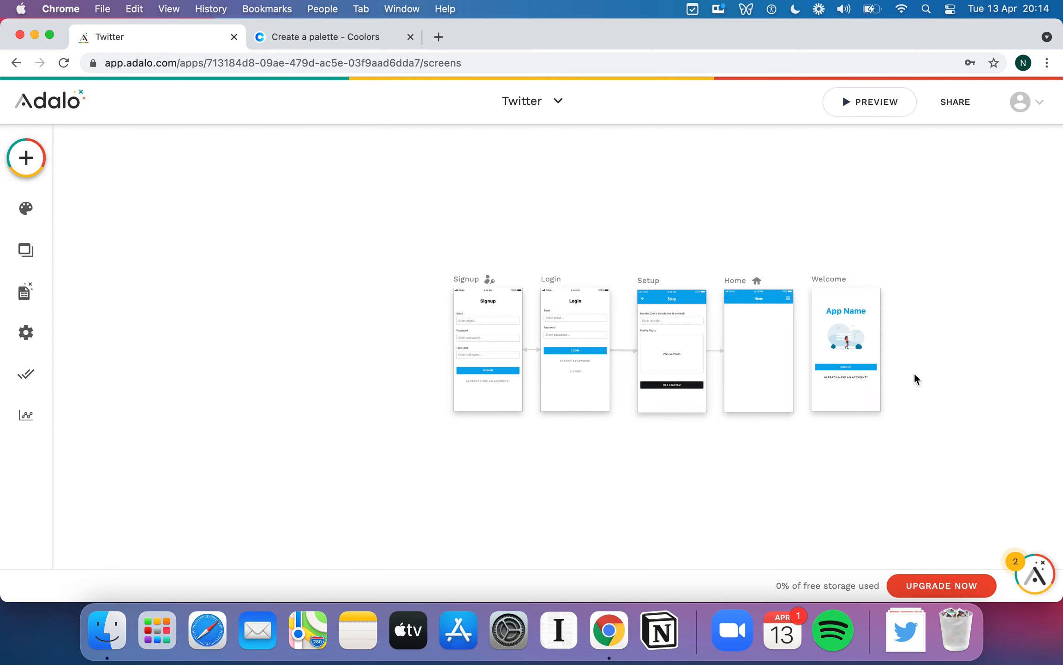
click(833, 280)
drag(835, 282, 395, 285)
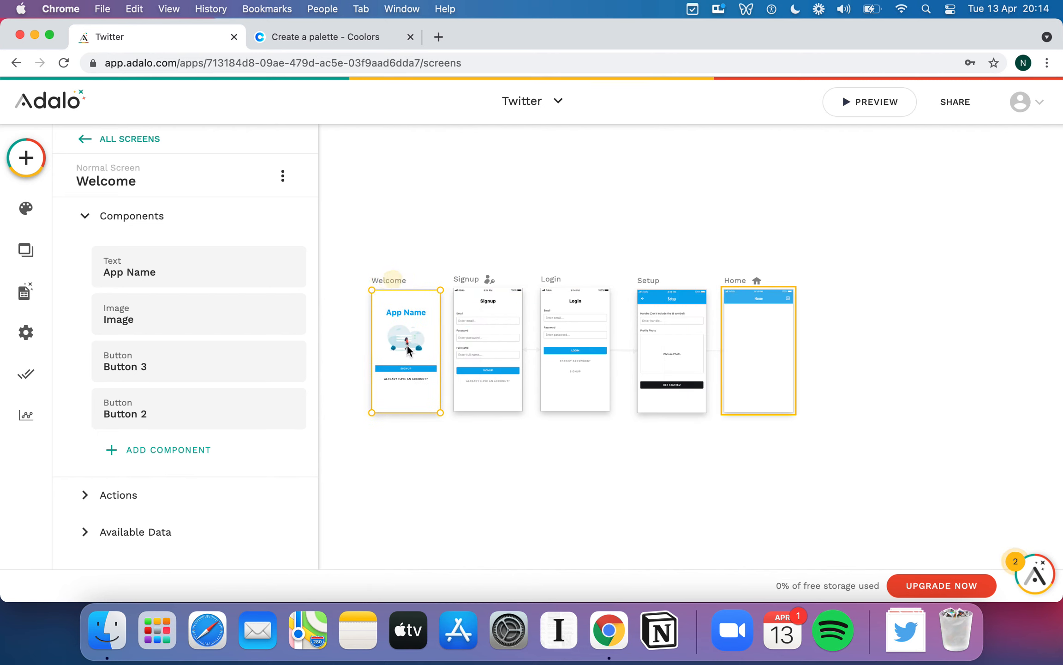
click(468, 460)
scroll(469, 460, up, 5)
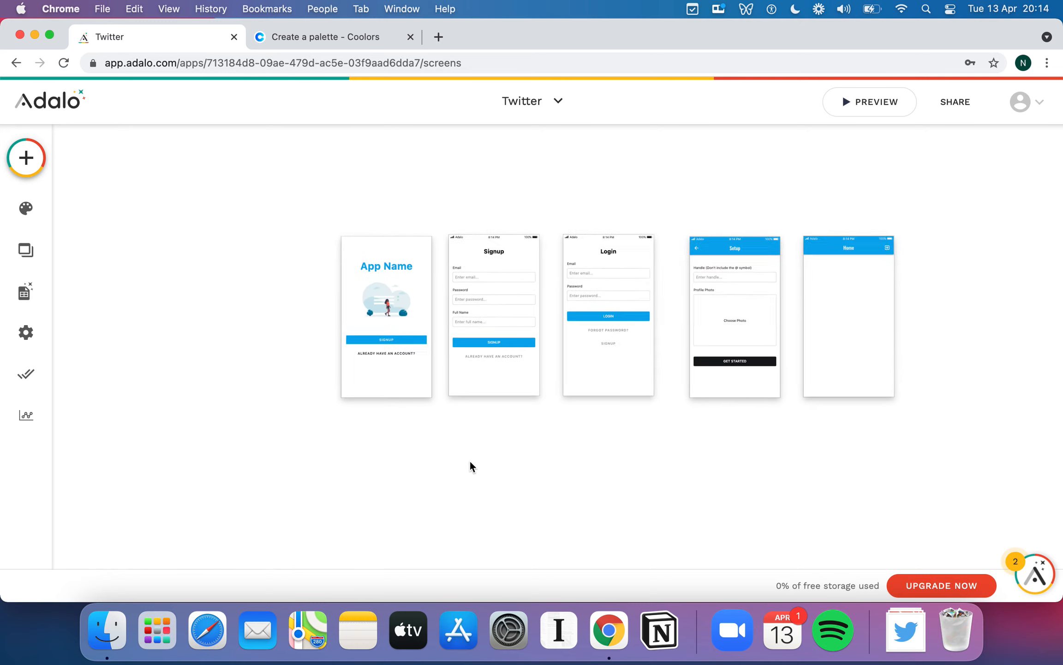
- Replace the Welcome screen's illustration with the blue Twitter bird image
scroll(400, 404, up, 2)
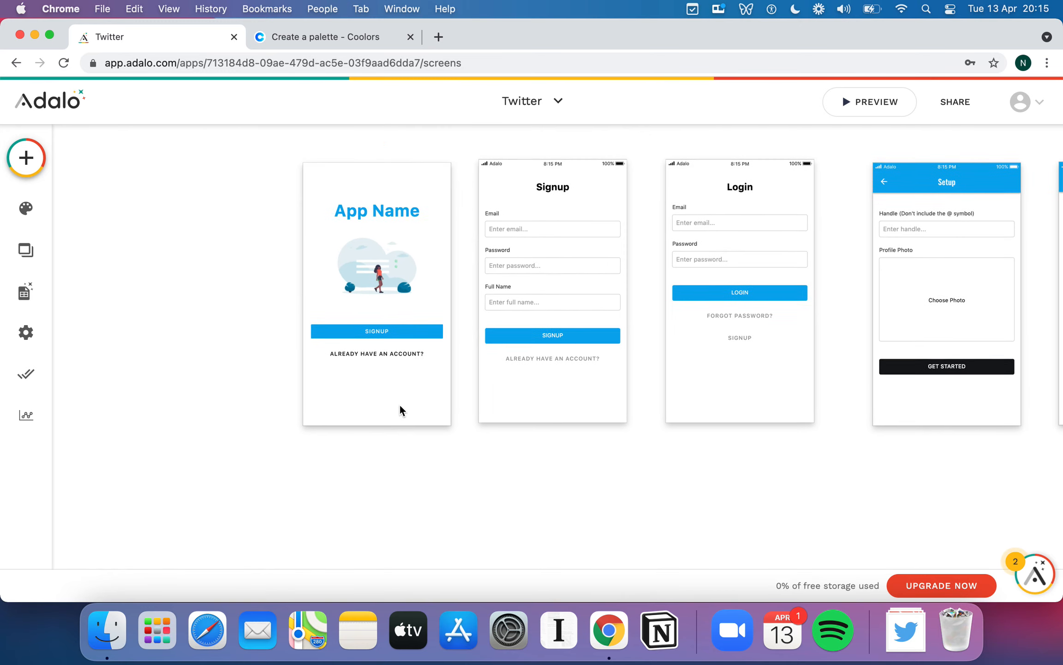
scroll(464, 423, up, 2)
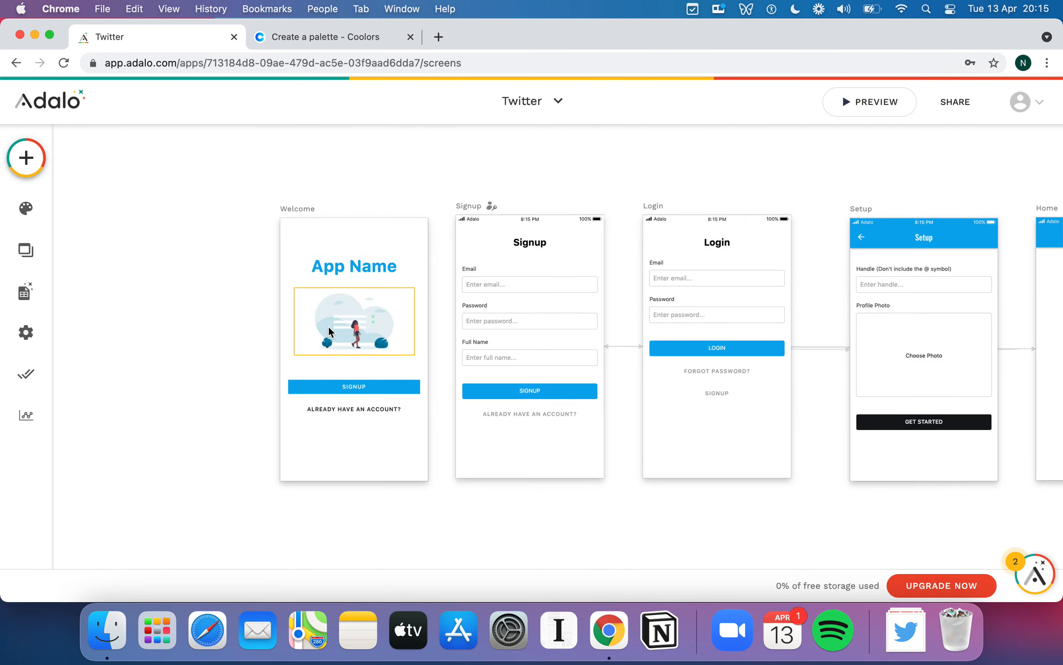
click(329, 326)
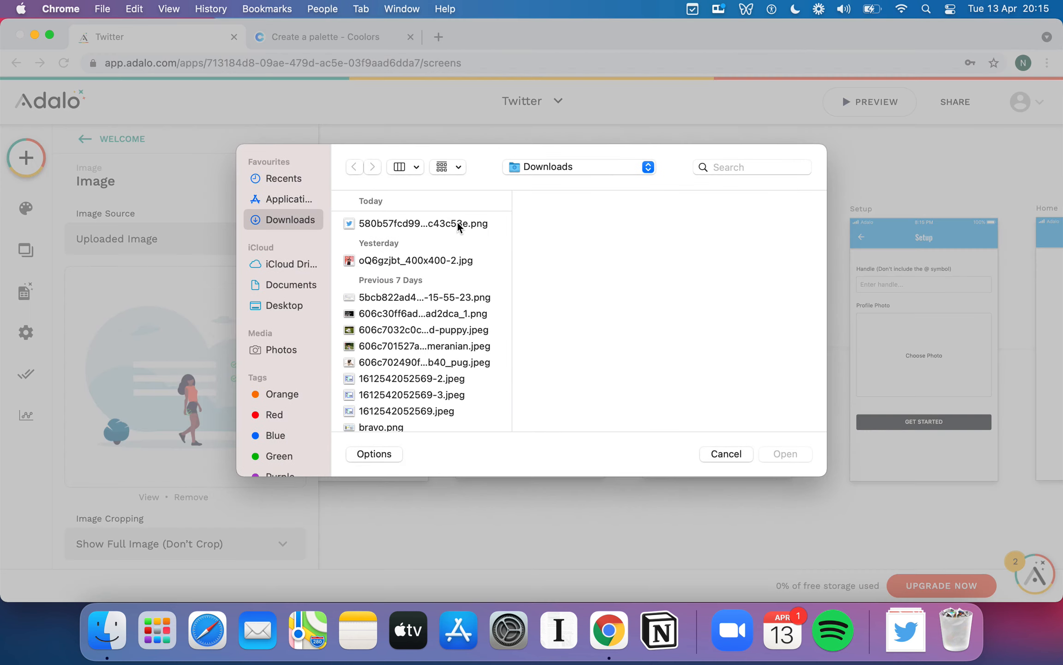
double_click(458, 223)
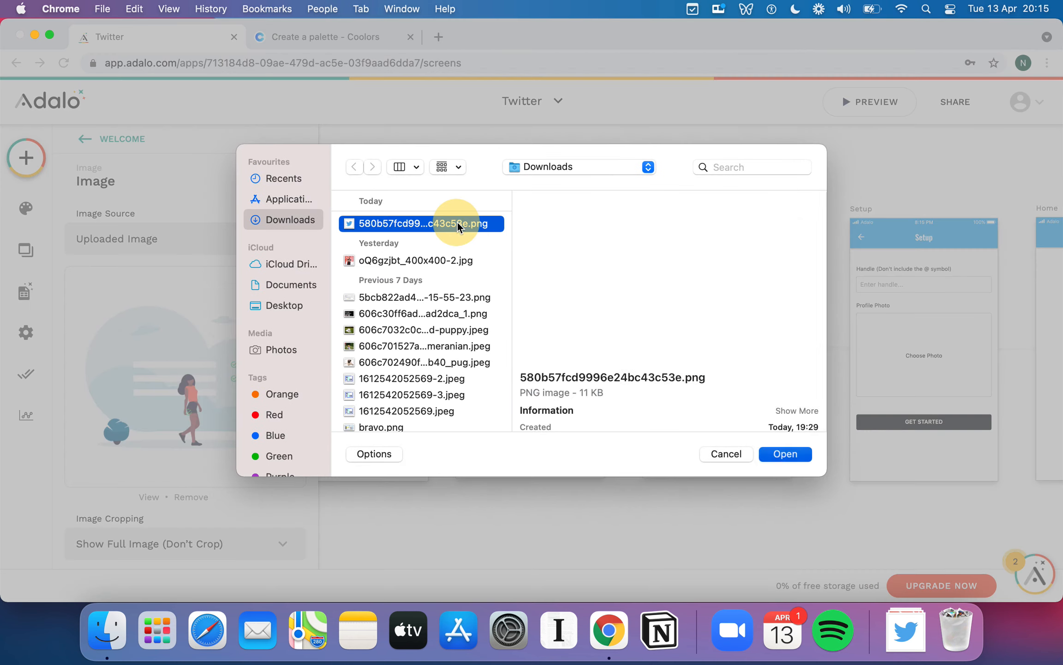
- Change the App Name heading to 'Twitter'
scroll(390, 182, left, 1)
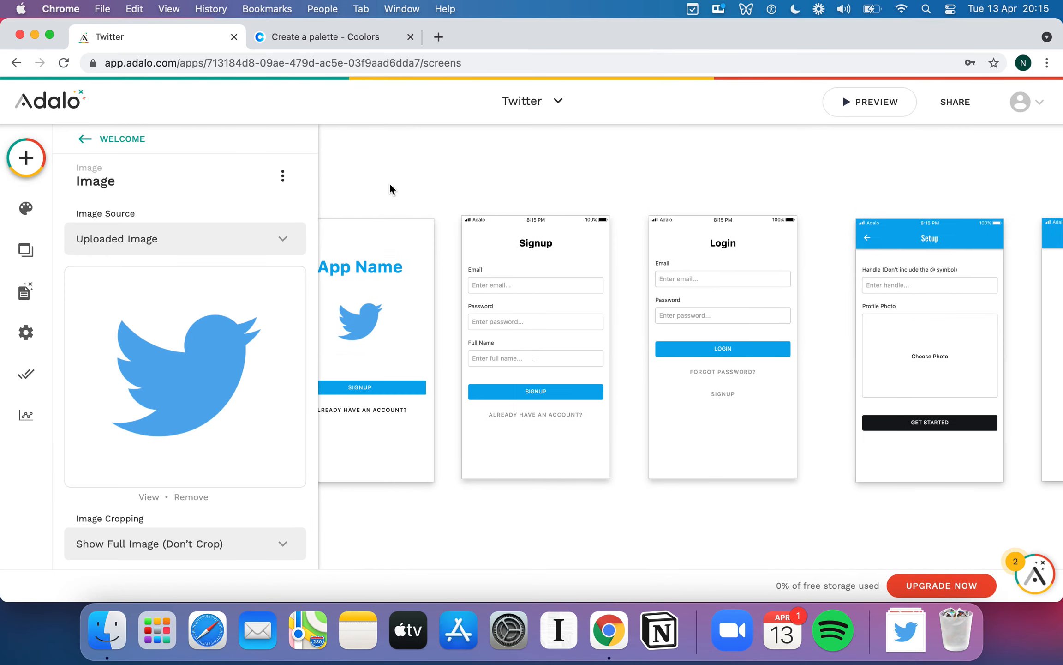
double_click(381, 267)
text(Tw)
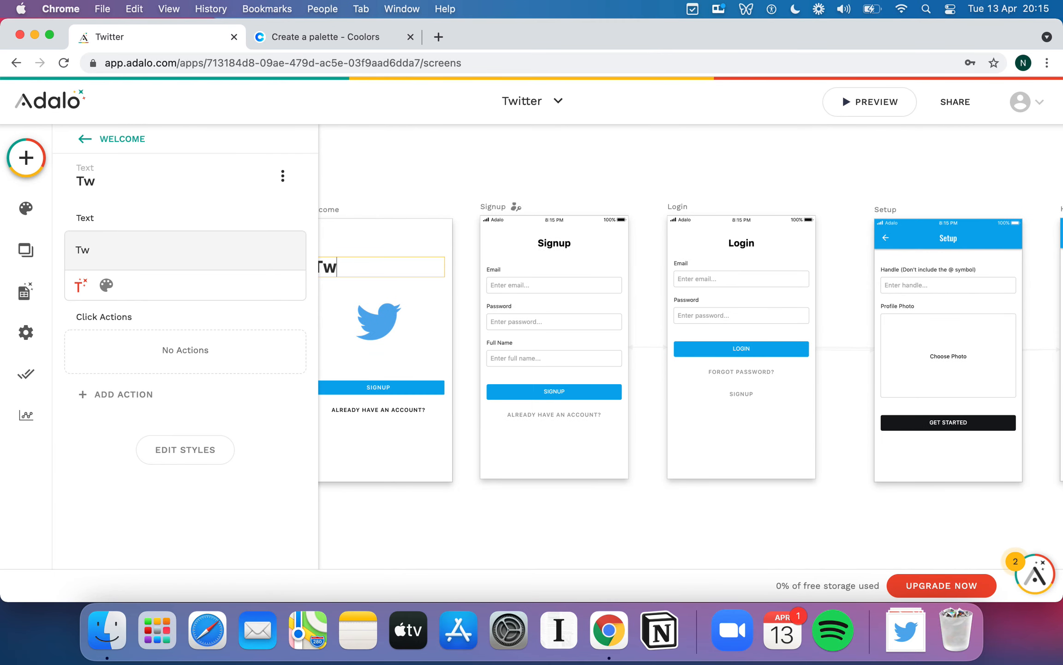
text(itter)
click(404, 171)
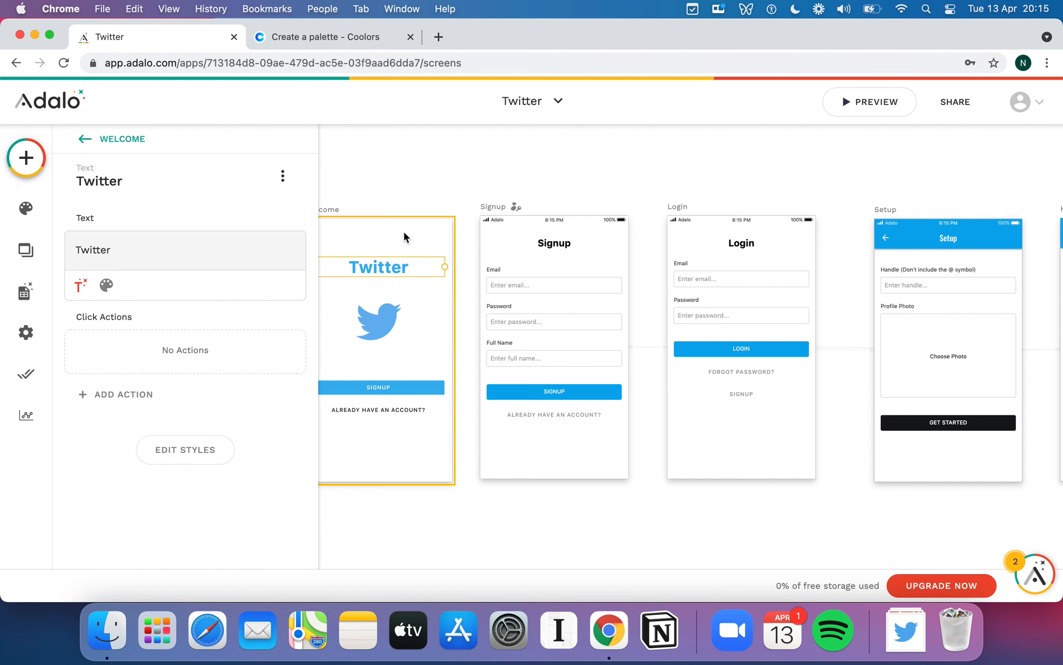
click(421, 170)
scroll(394, 379, right, 1)
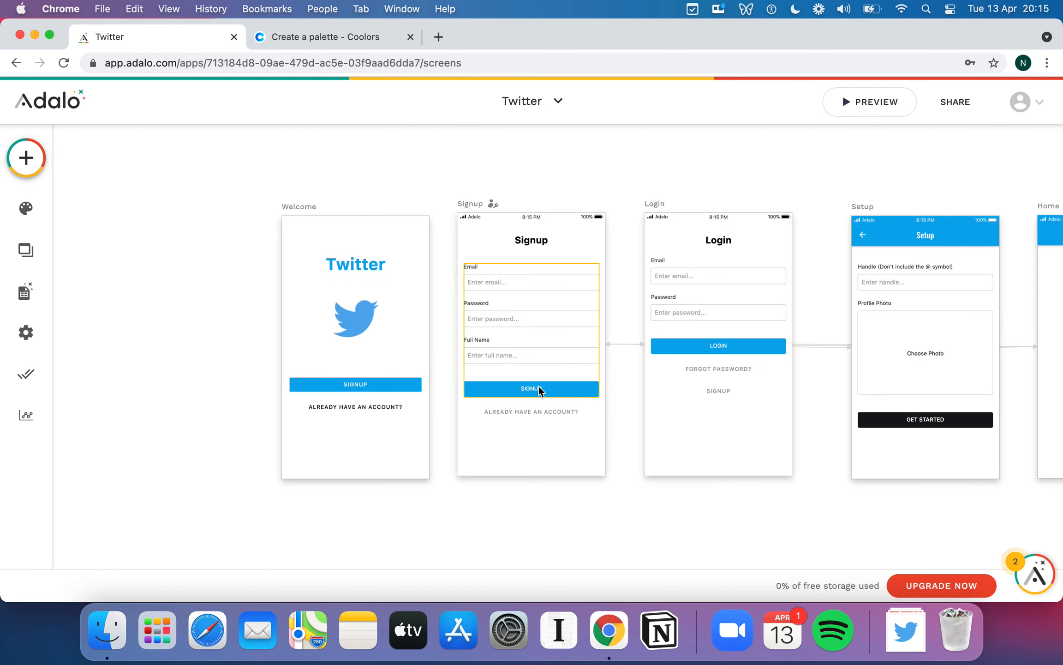
- Increase the corner rounding on the Signup form's submit button in its style options
click(559, 390)
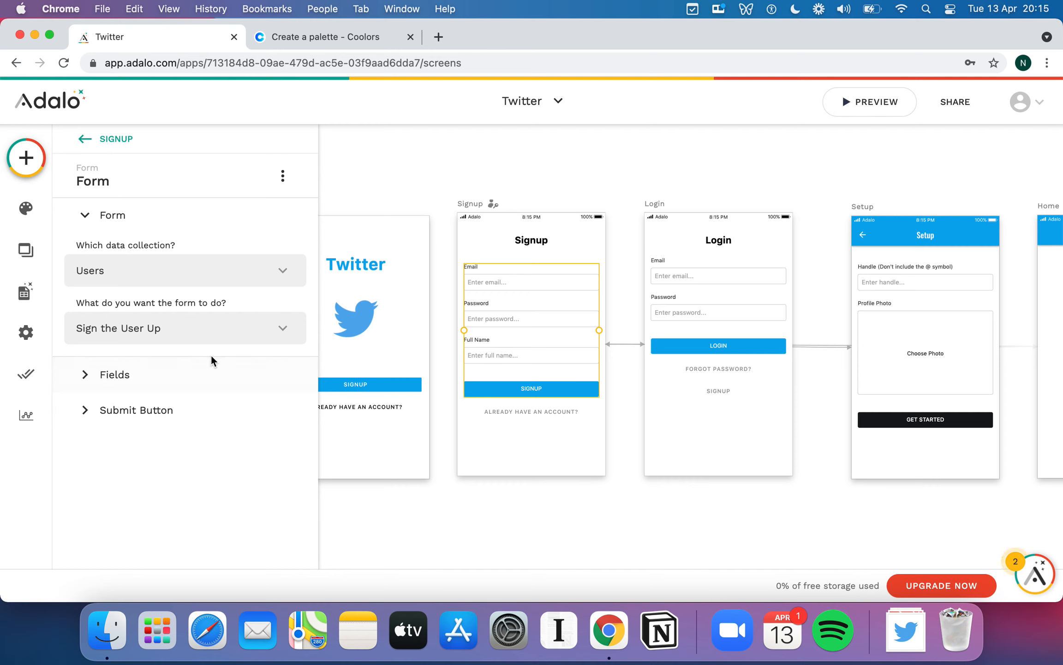
click(86, 410)
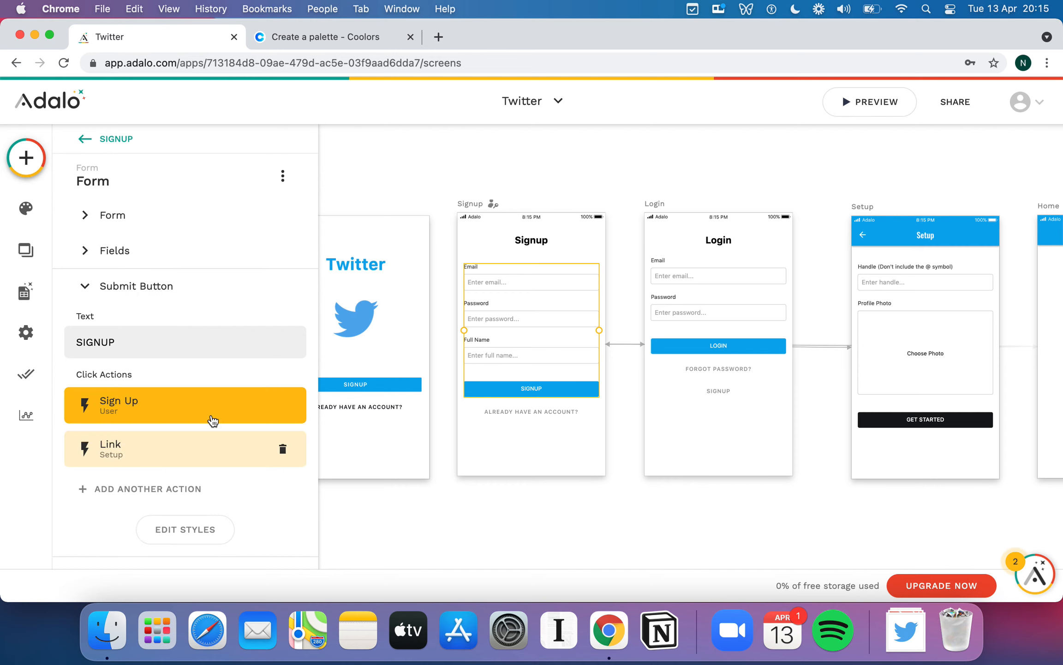
scroll(212, 419, down, 1)
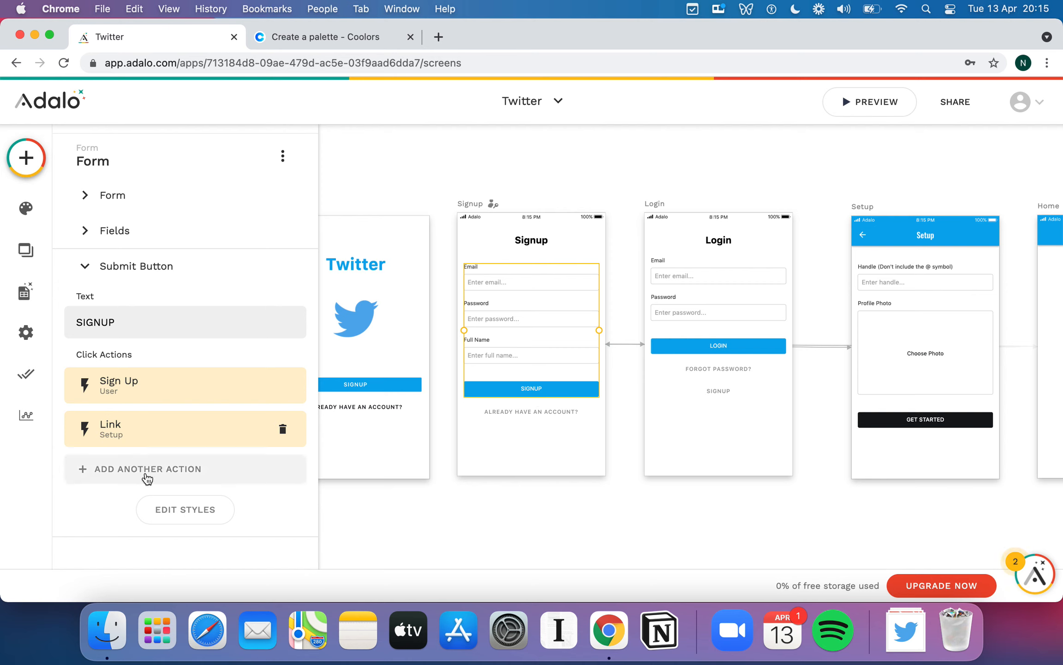
click(185, 507)
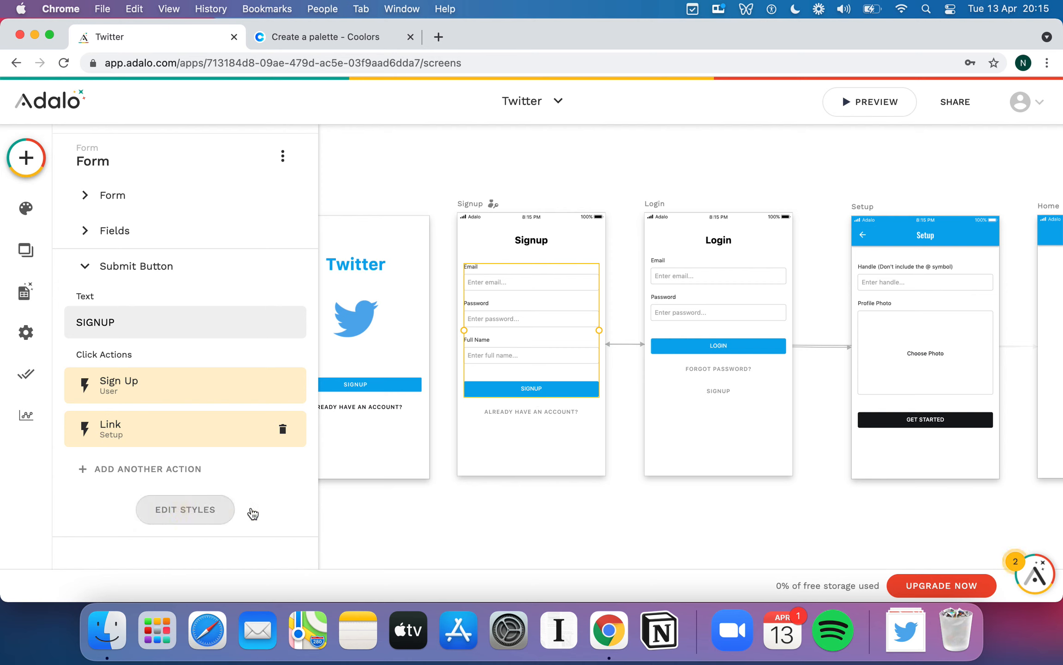
scroll(253, 503, down, 5)
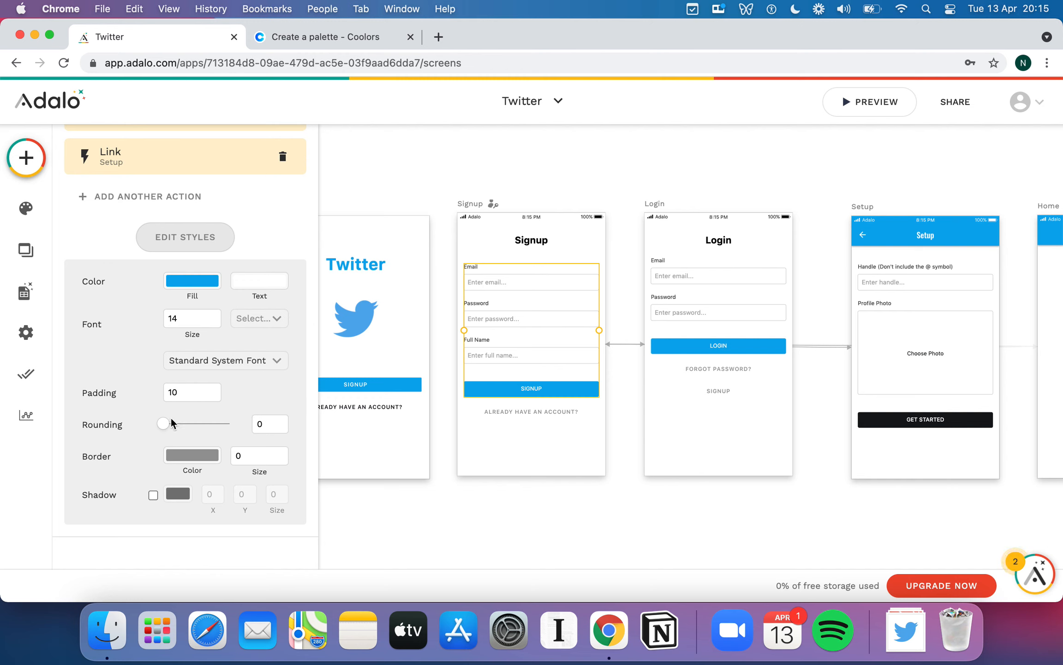
drag(164, 423, 252, 424)
click(232, 235)
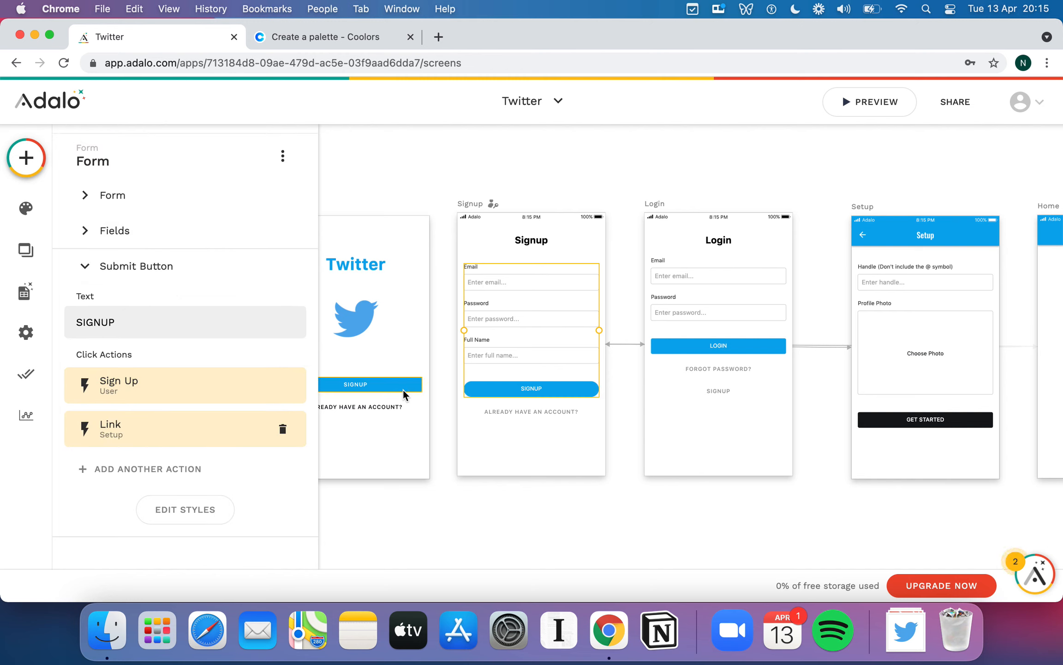
- Fully round the corners of the Welcome screen's SIGNUP button
click(396, 387)
scroll(207, 416, down, 4)
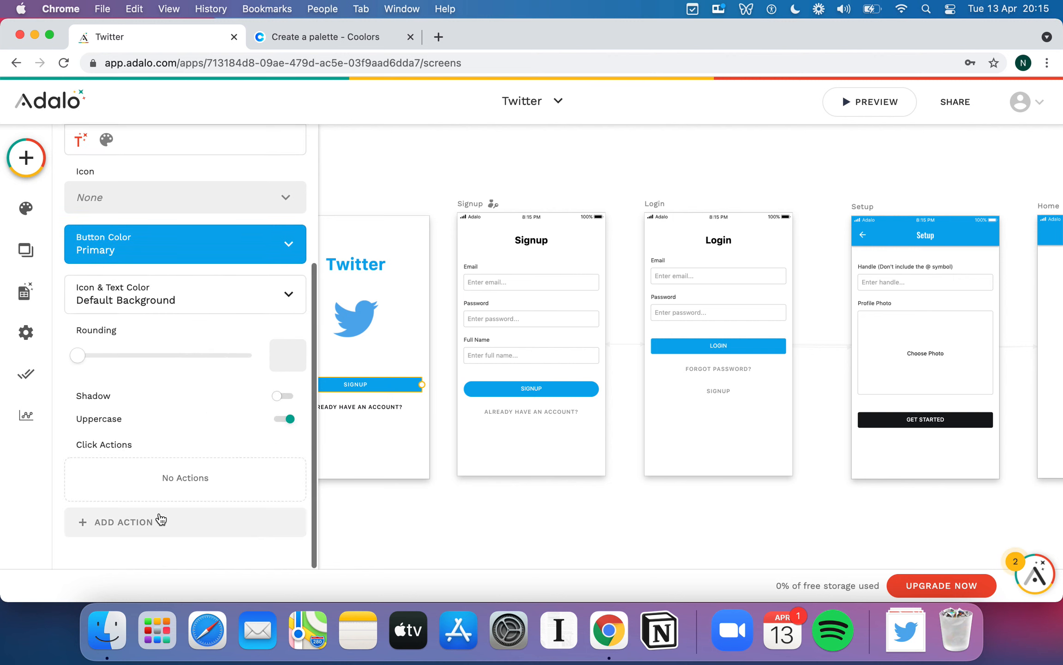
drag(84, 359, 253, 355)
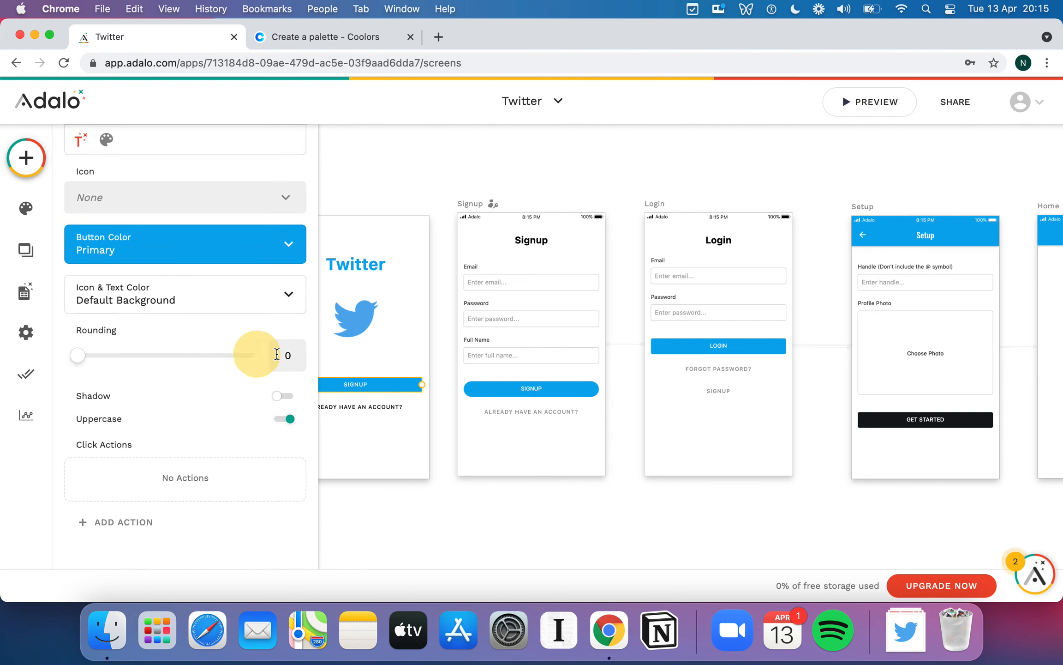
click(424, 321)
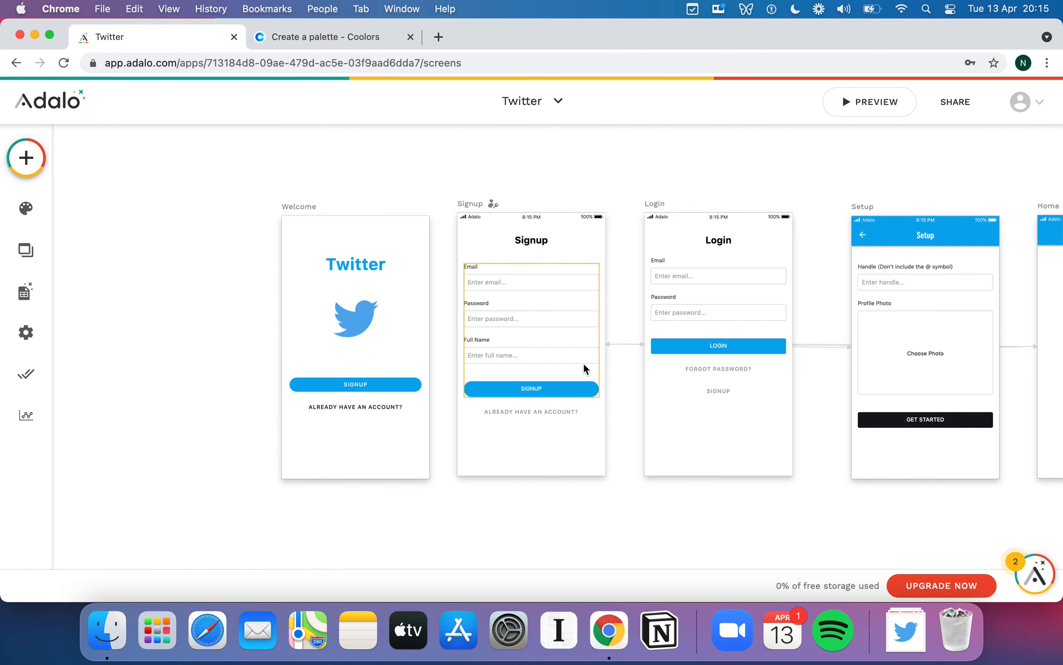
- Round the Login form's LOGIN button corners to 50
click(729, 348)
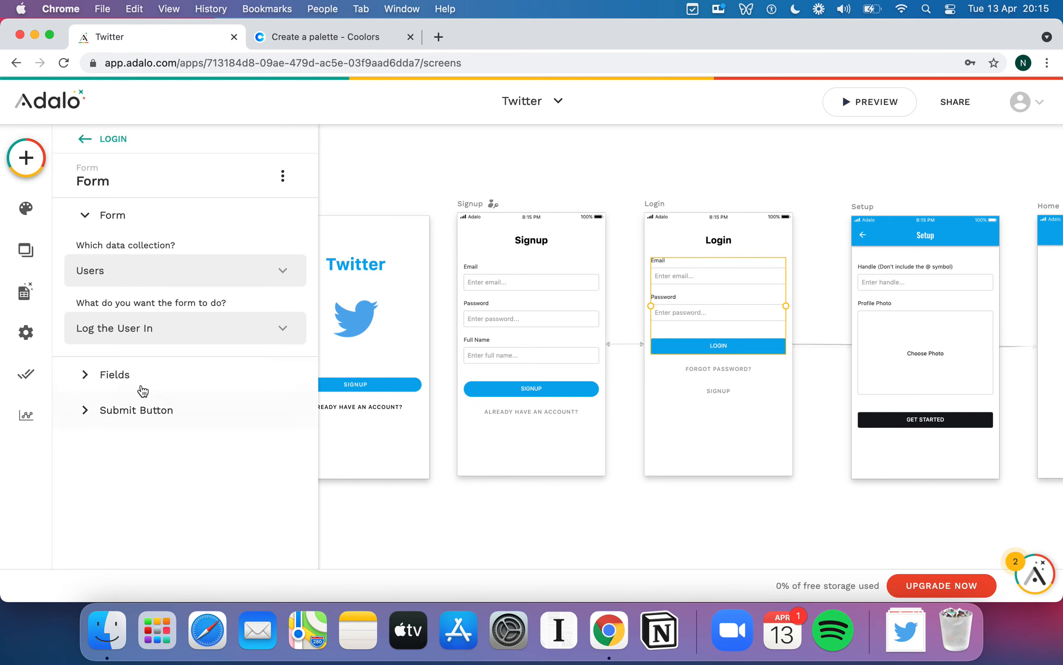
click(86, 410)
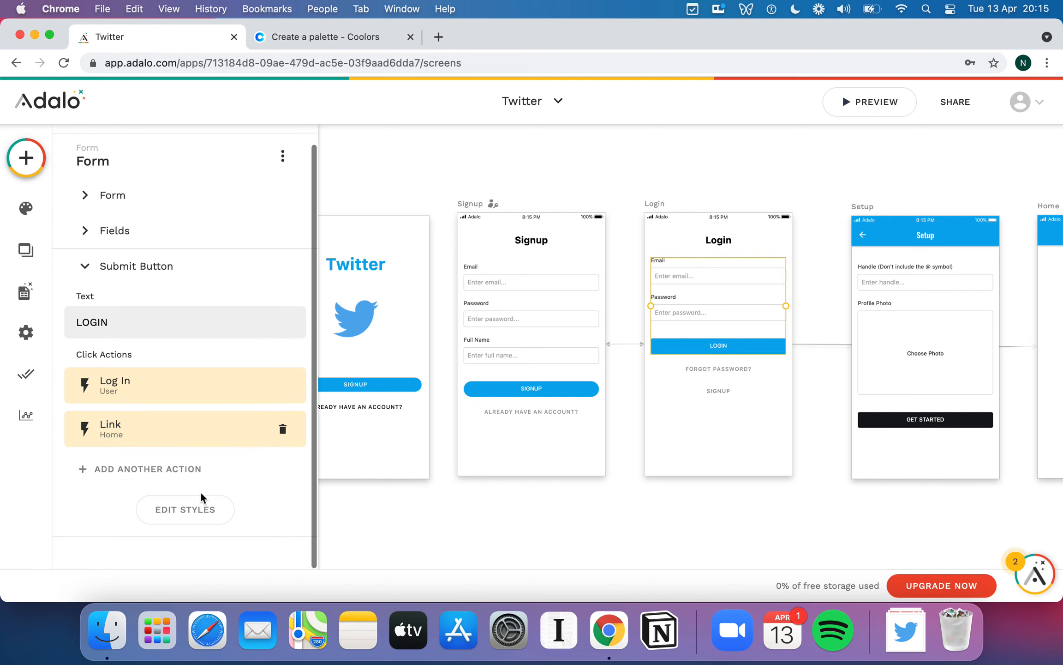
click(202, 506)
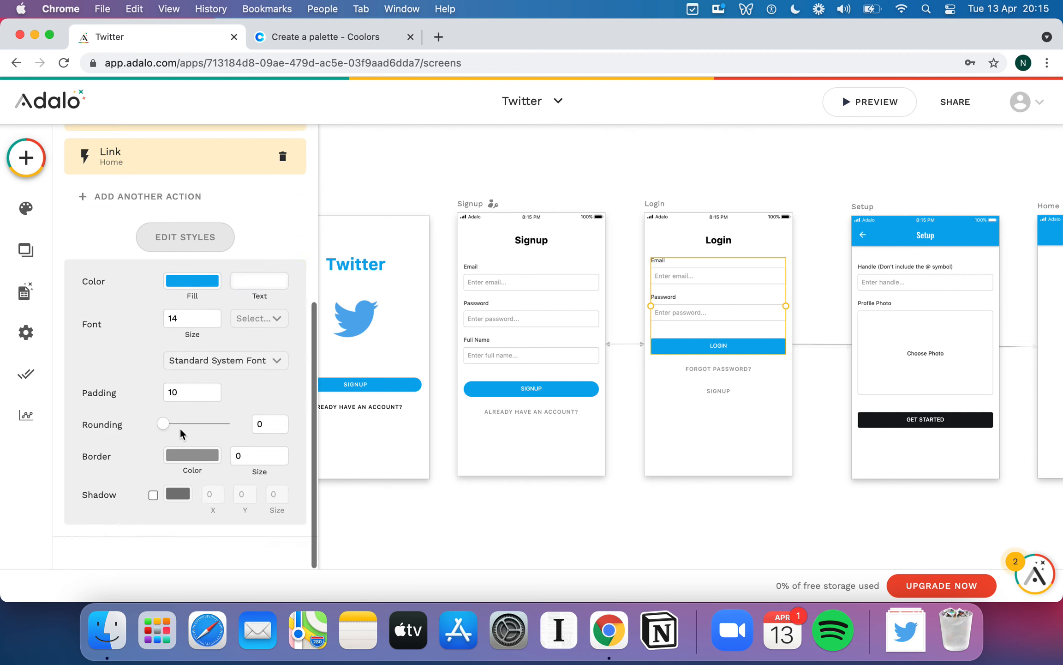
drag(163, 423, 261, 423)
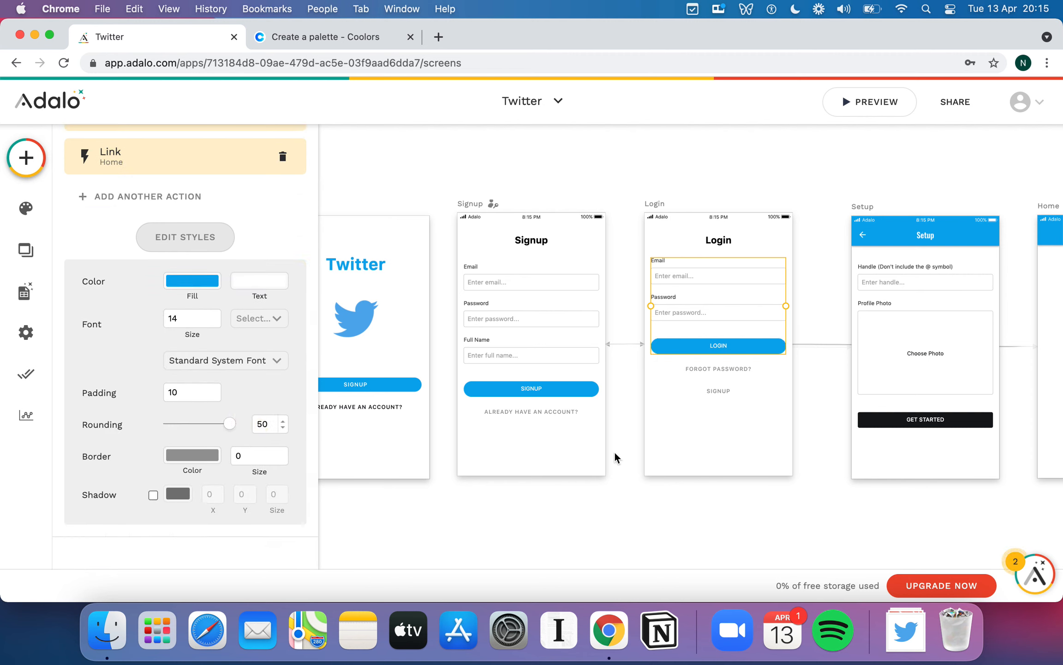
click(744, 433)
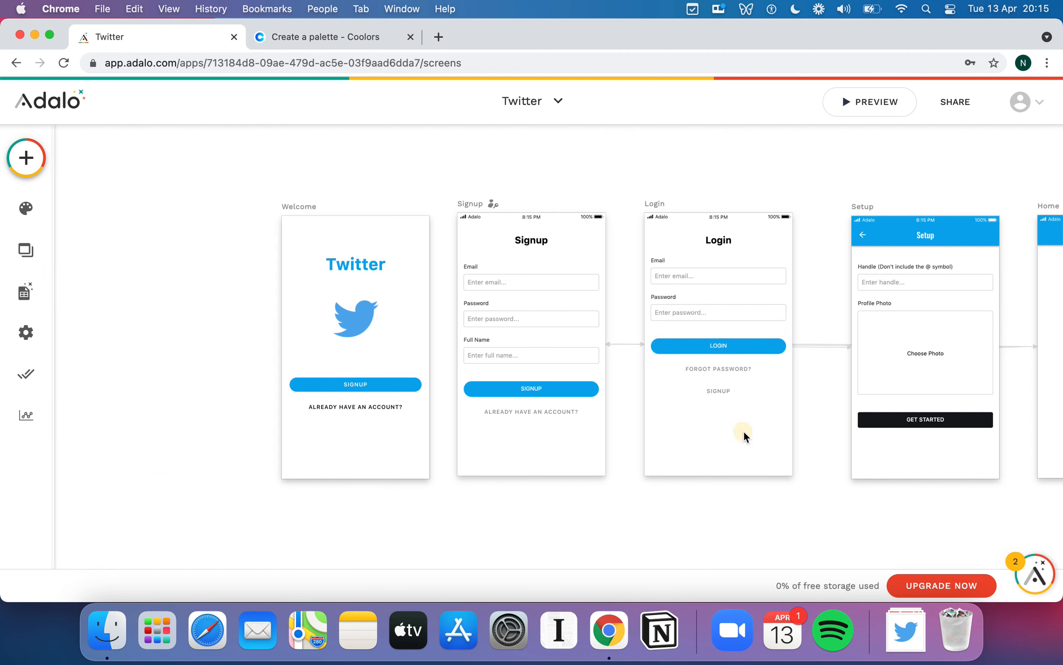
- Recheck the Welcome SIGNUP button and the Signup form's submit button style settings
click(385, 385)
scroll(167, 422, down, 5)
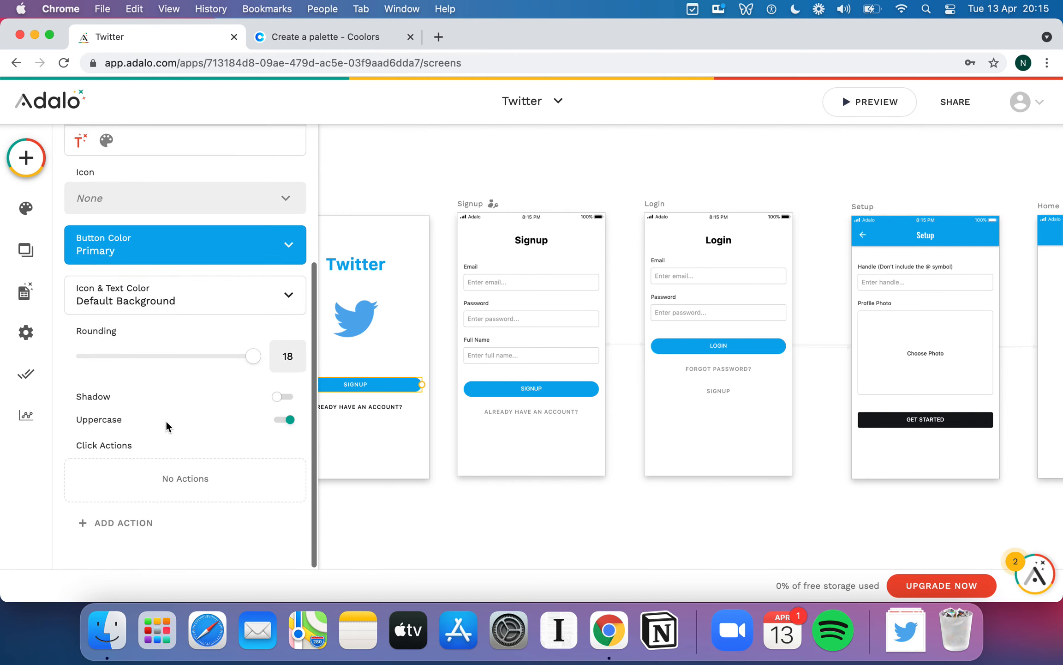
scroll(193, 422, up, 3)
scroll(192, 422, down, 3)
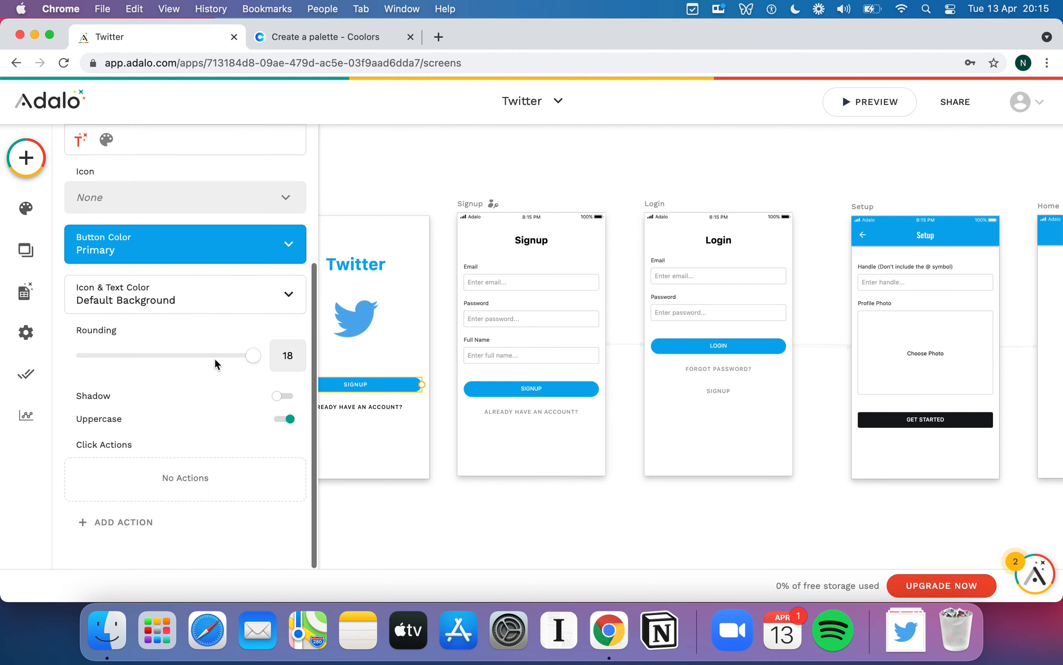
click(513, 389)
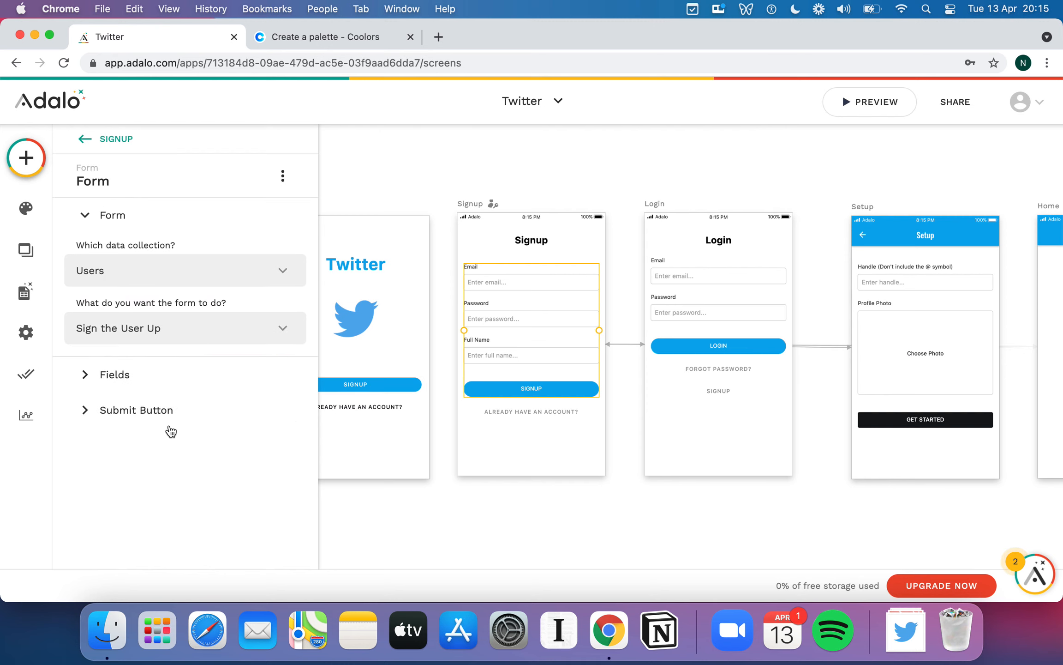
click(136, 422)
click(187, 509)
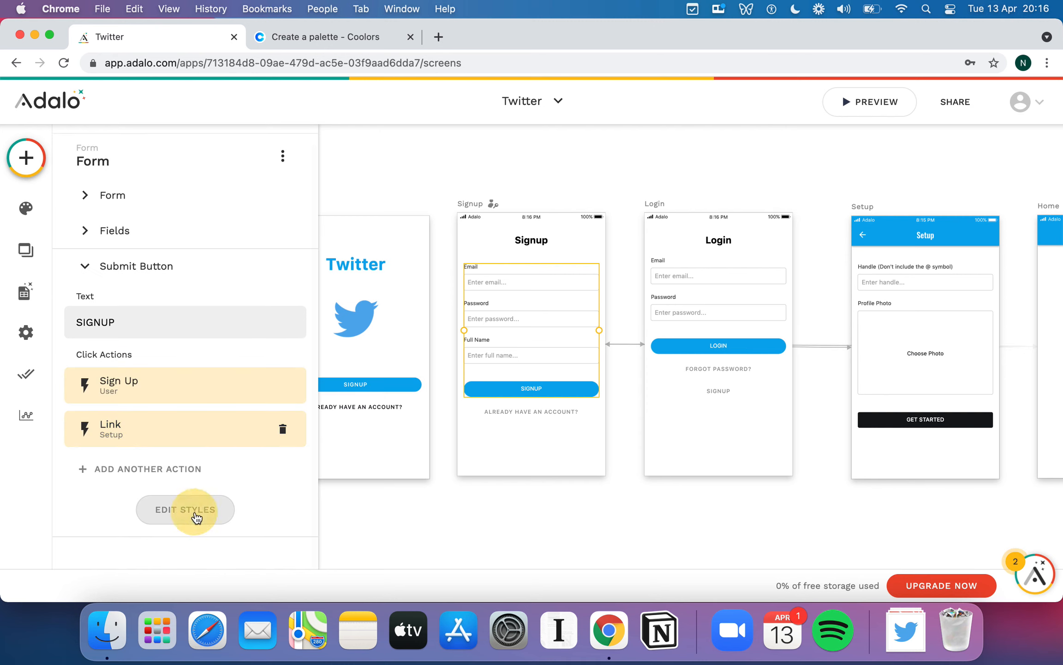
click(214, 315)
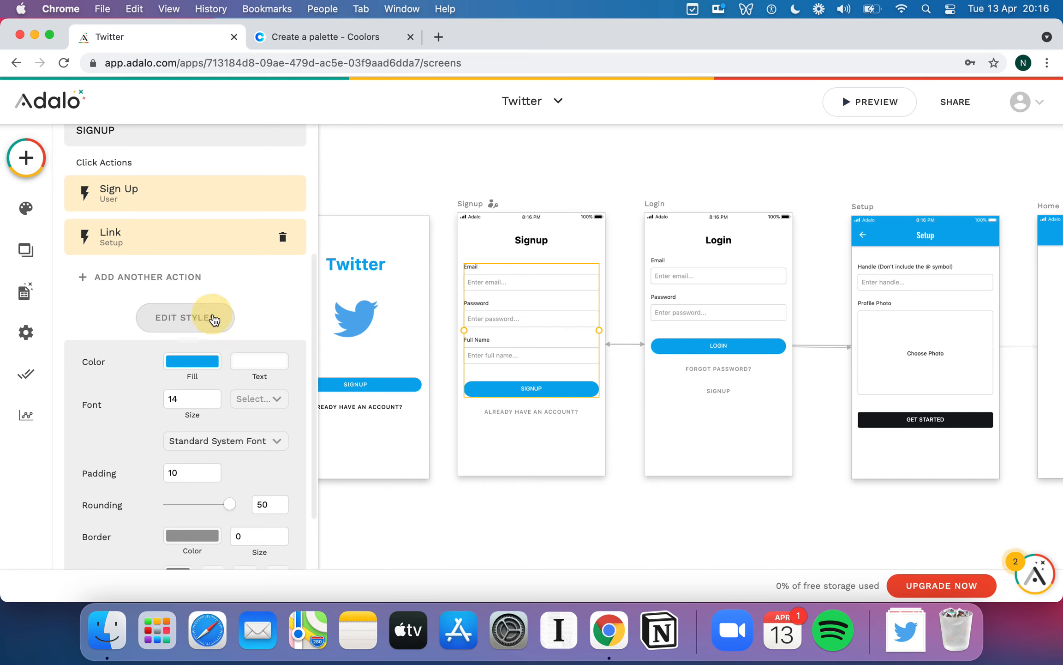
click(413, 173)
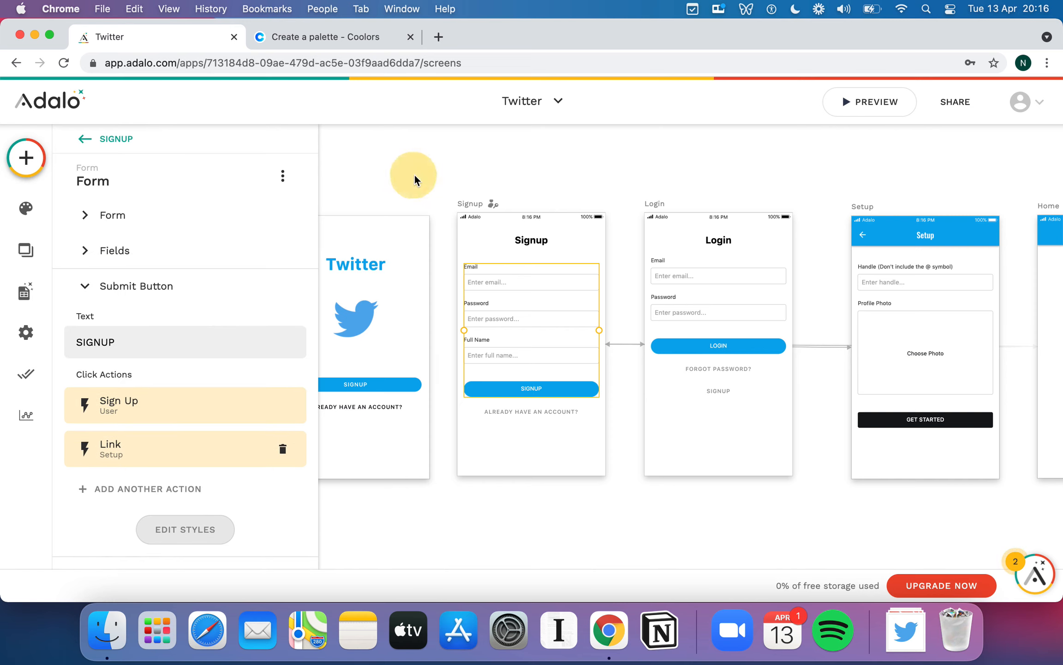
- Give the Welcome SIGNUP button a Link action to the Signup screen
click(379, 387)
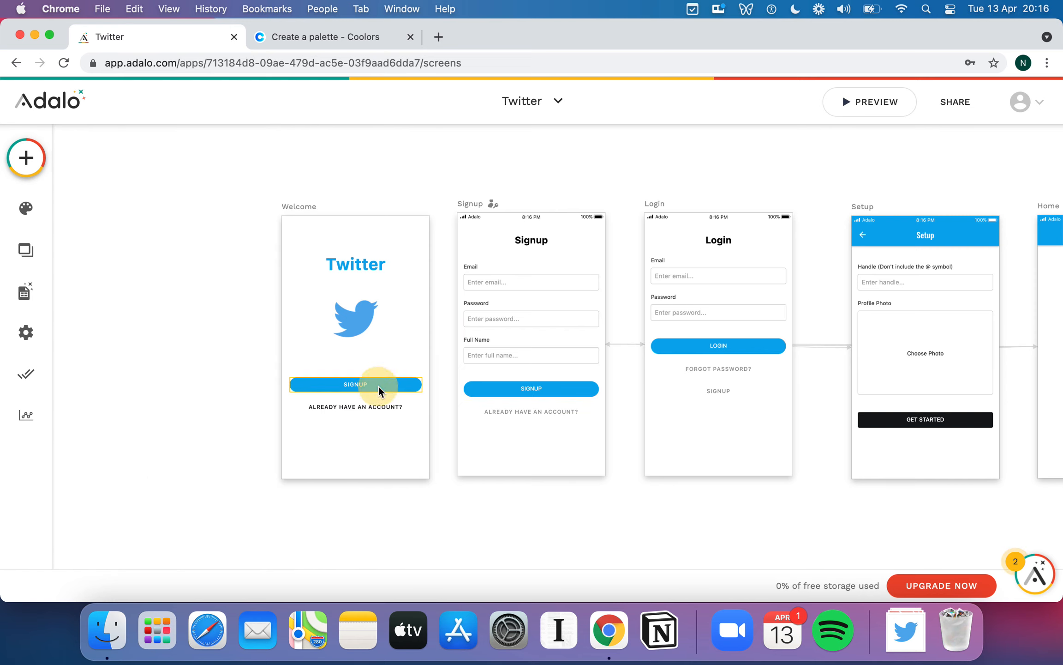
scroll(198, 424, down, 5)
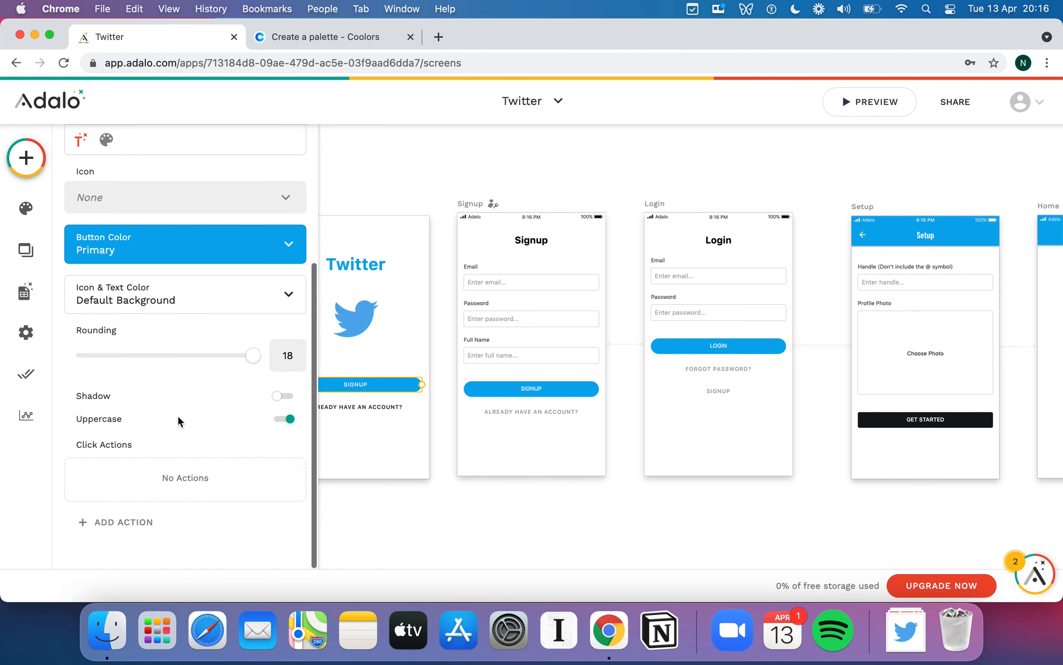
click(152, 523)
mouse_move(226, 364)
mouse_move(226, 265)
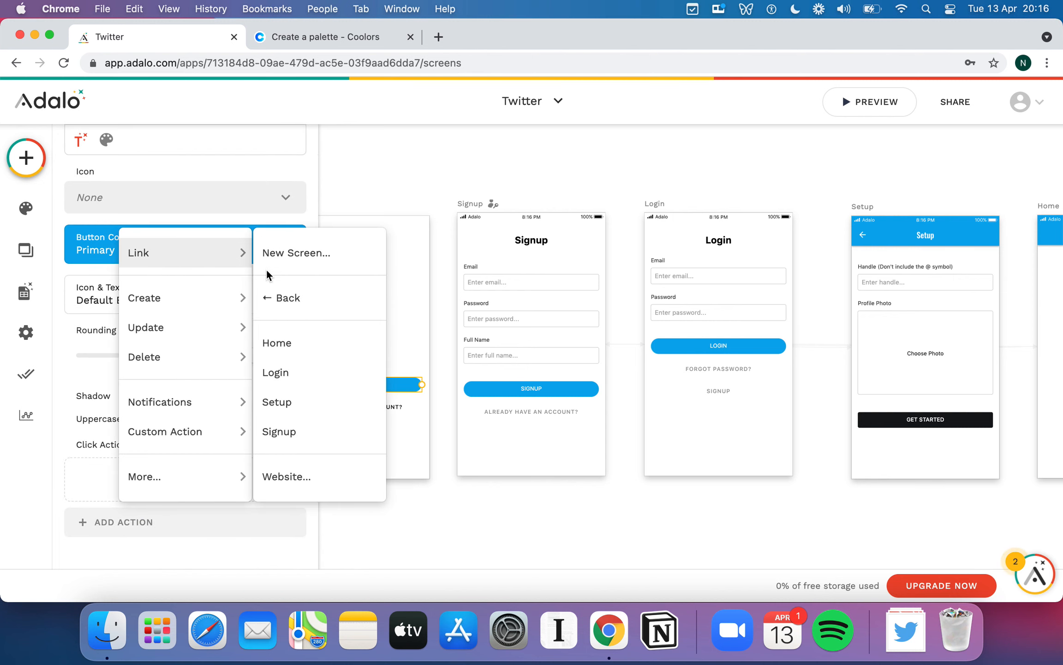
click(308, 428)
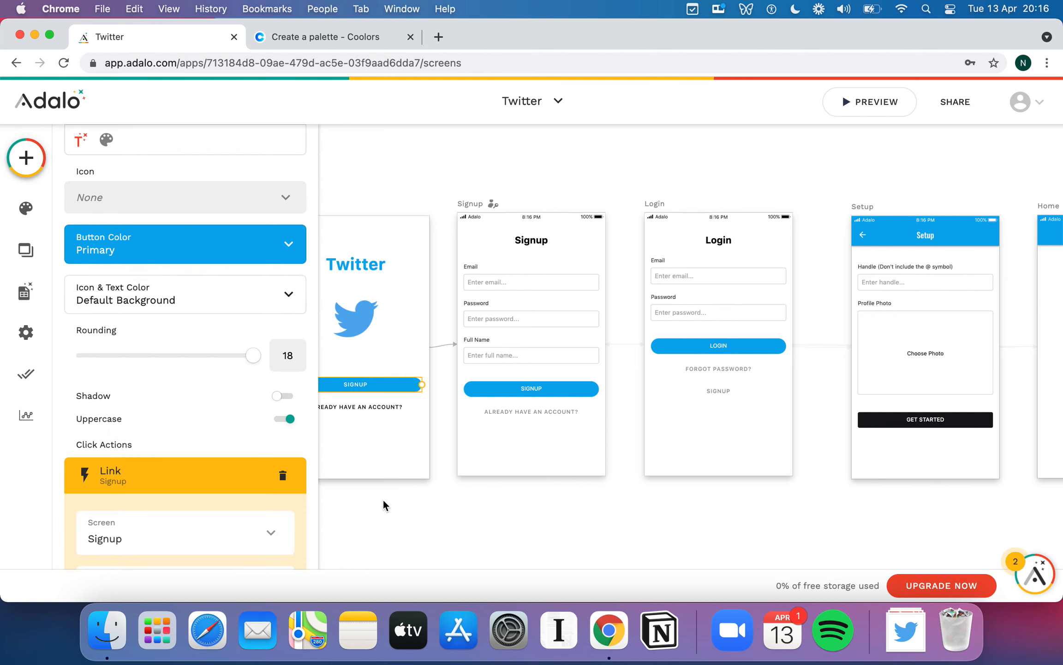
click(401, 516)
click(346, 386)
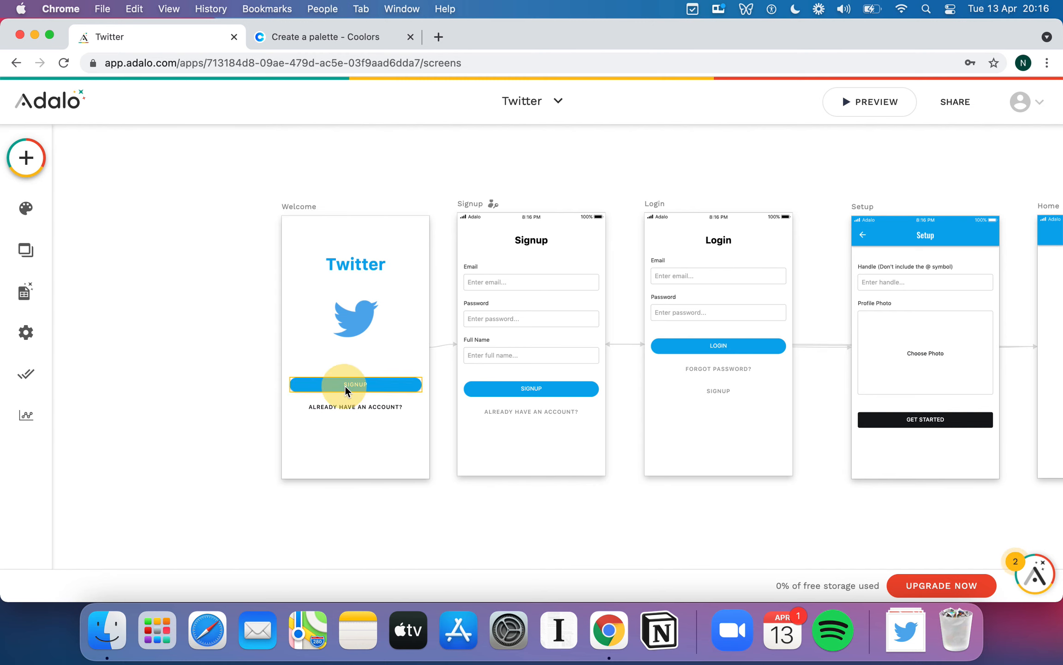
scroll(180, 403, down, 7)
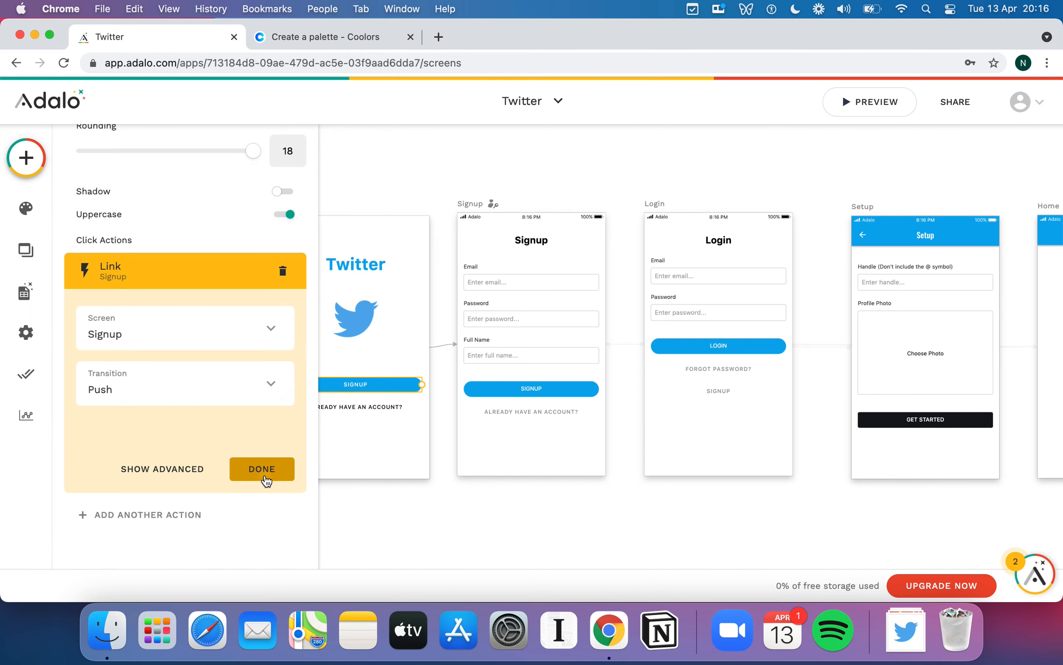
click(263, 471)
- Give the 'Already have an account?' button a Link action to the Login screen
click(385, 407)
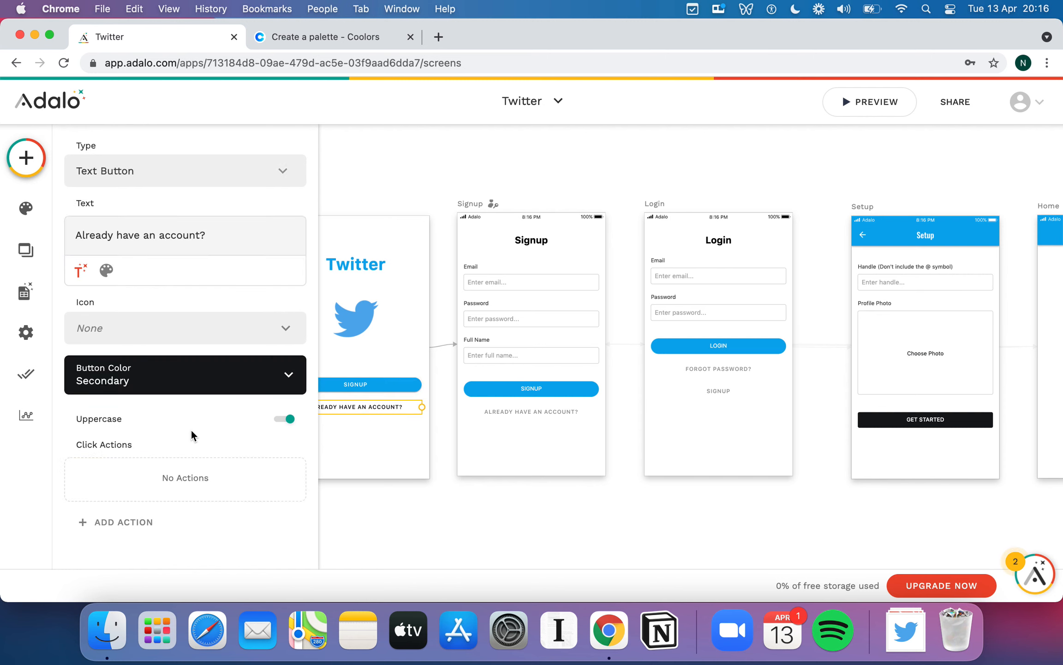
click(123, 522)
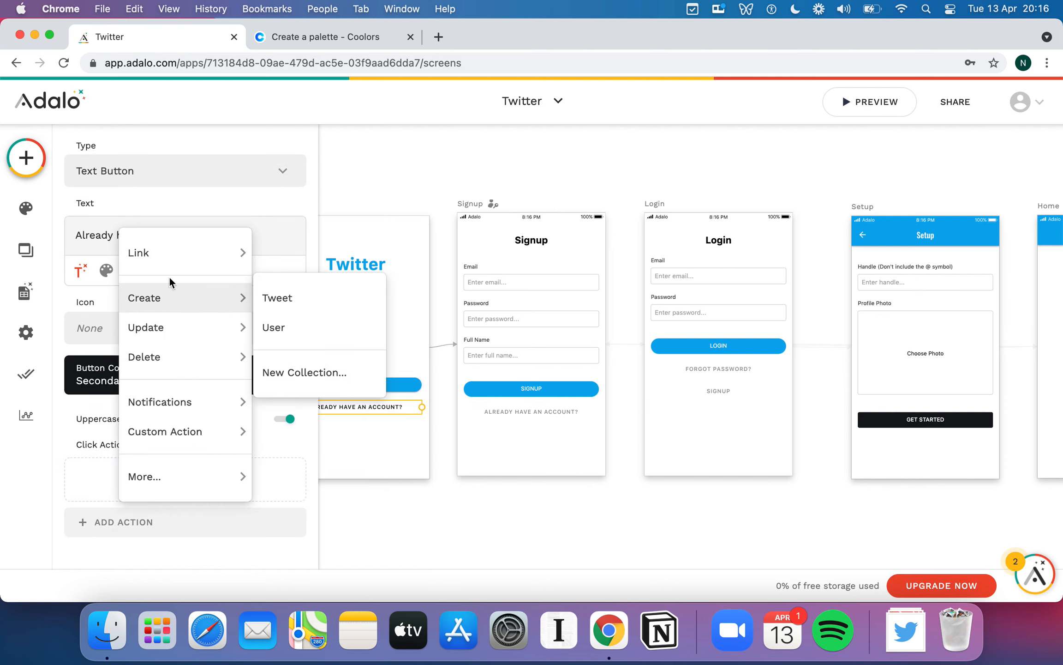
mouse_move(185, 252)
click(308, 373)
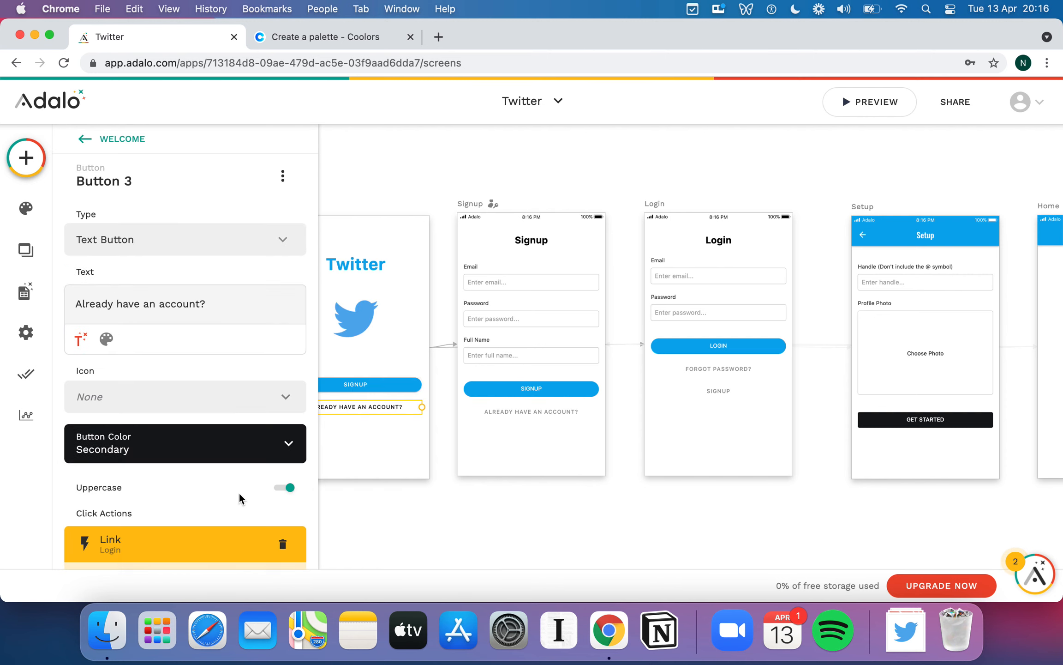
click(280, 474)
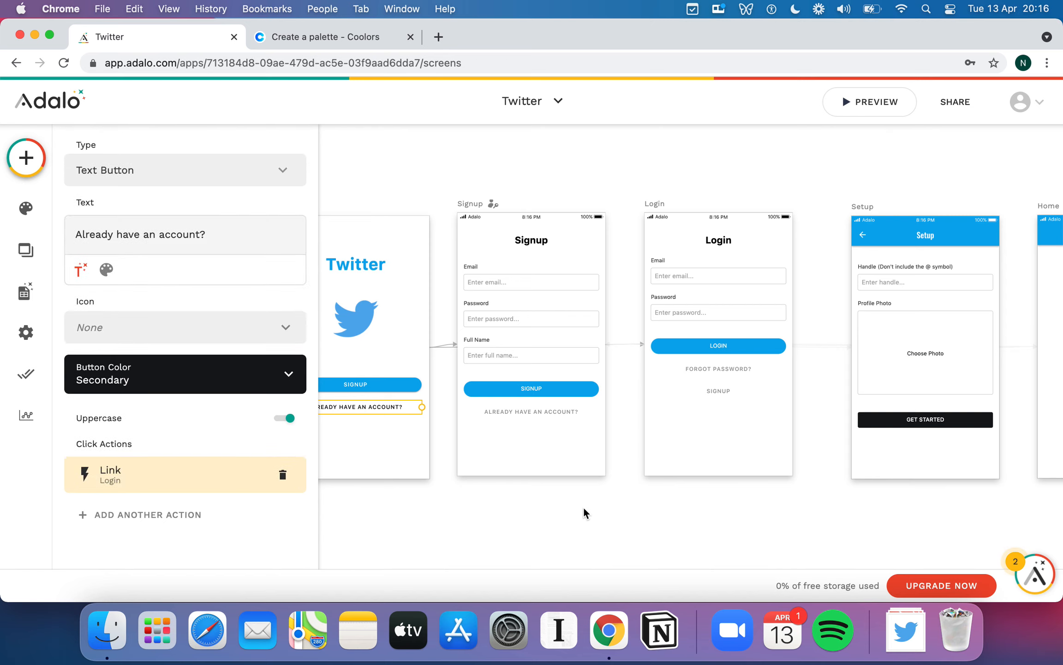
click(583, 506)
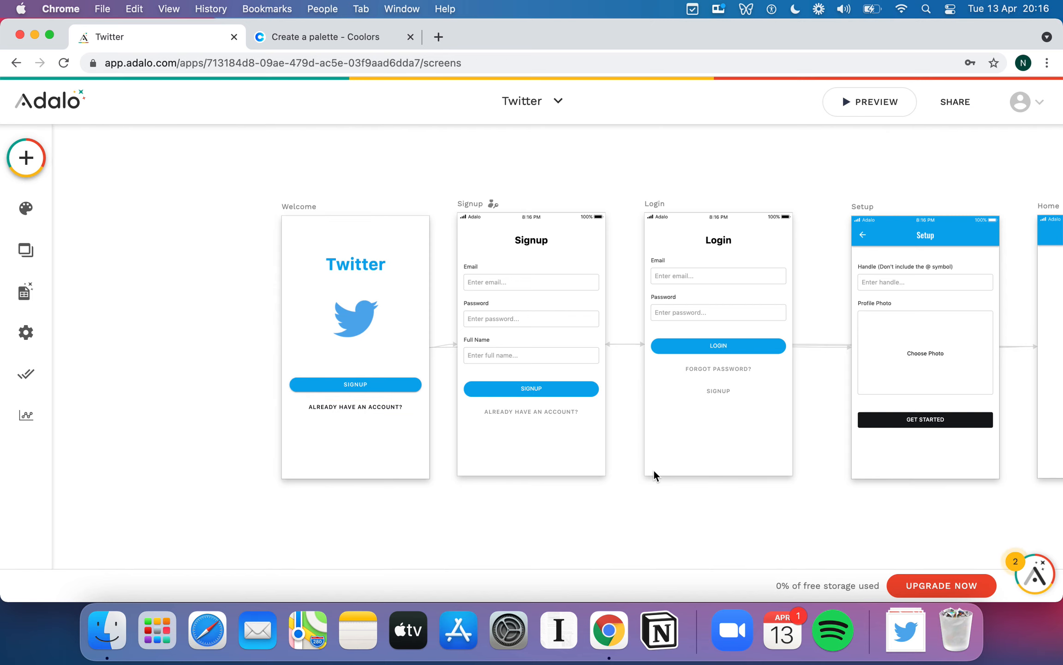
- Start a live preview of the app
scroll(645, 466, down, 3)
scroll(646, 466, right, 4)
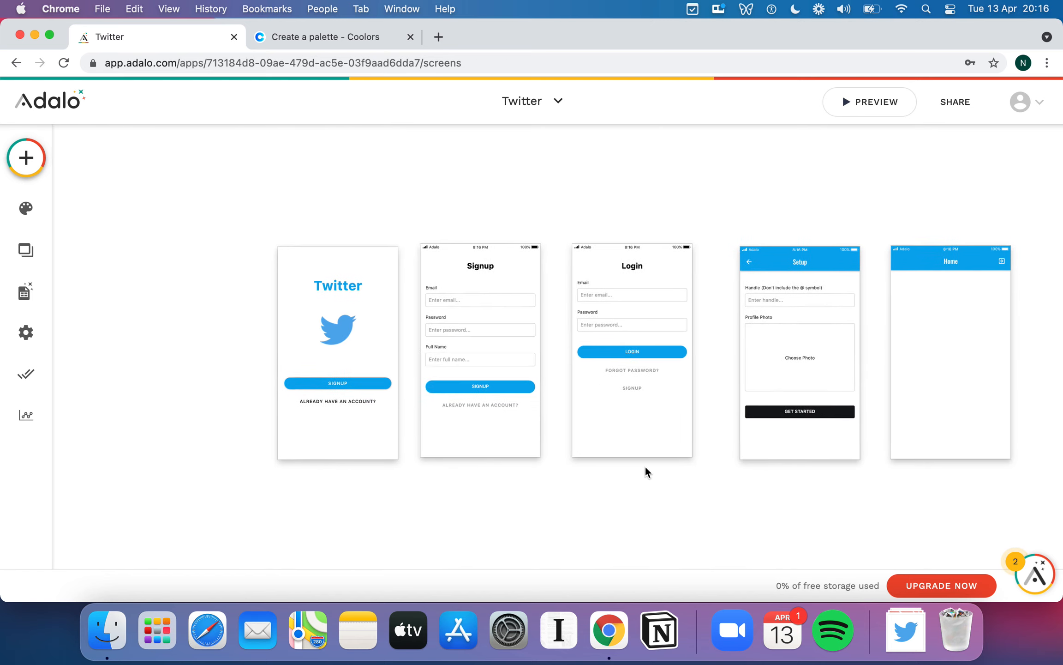
scroll(645, 466, right, 1)
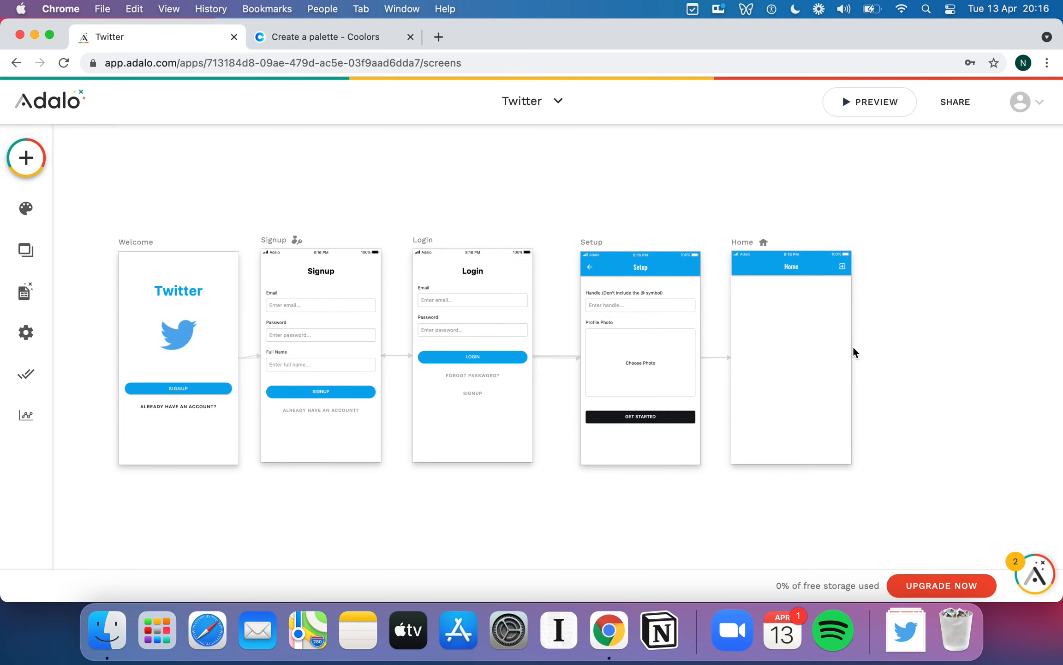
click(874, 101)
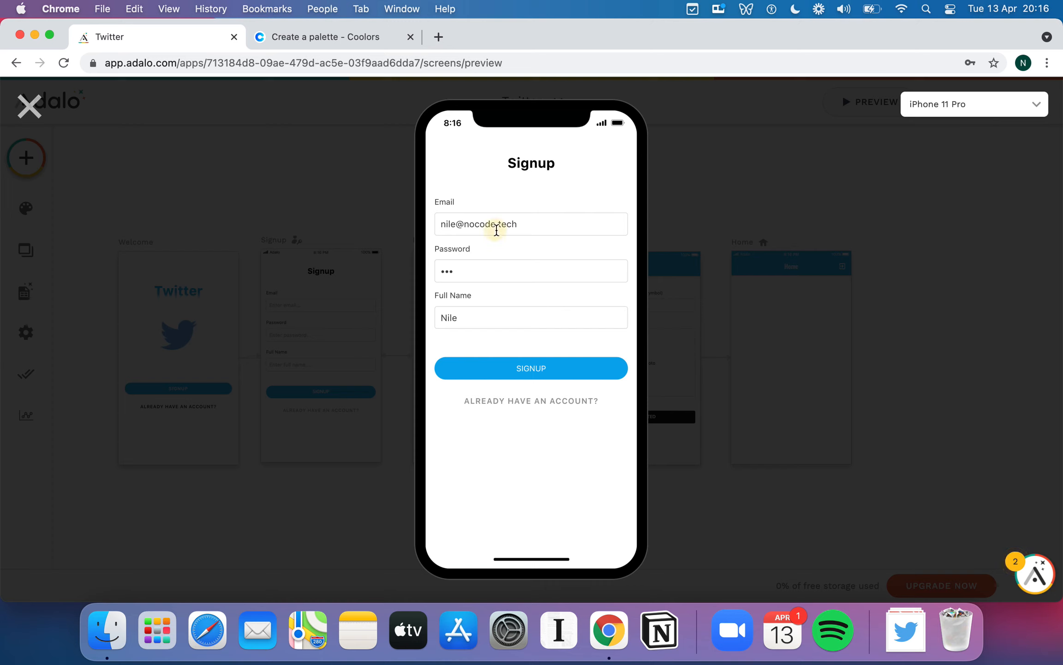
- Sign up a test user, enter a handle and upload a profile photo to reach Home
click(493, 266)
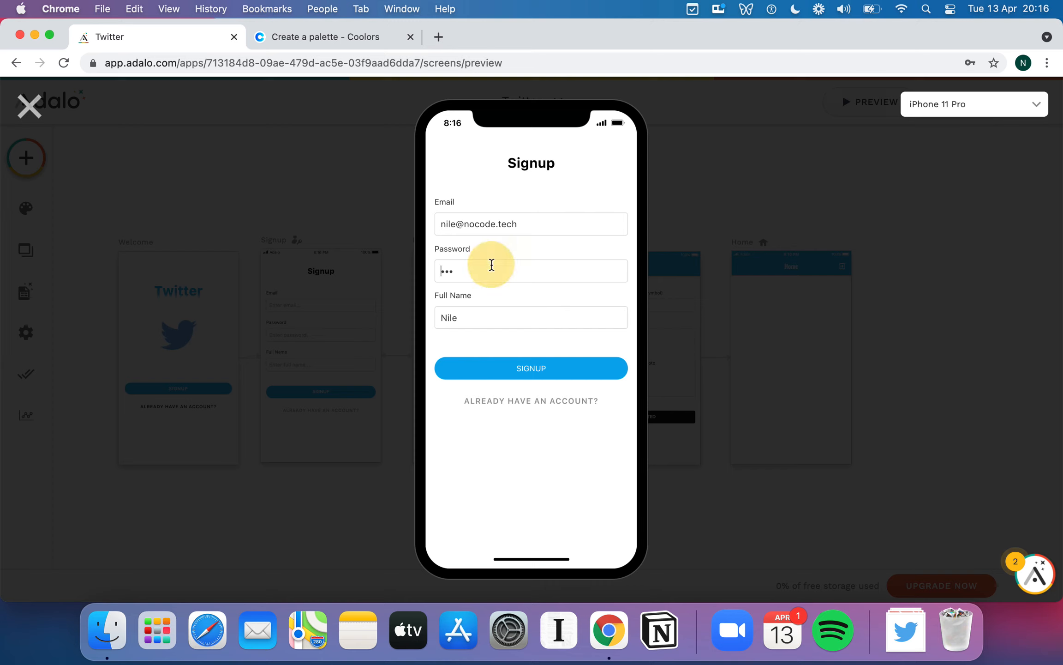
click(514, 367)
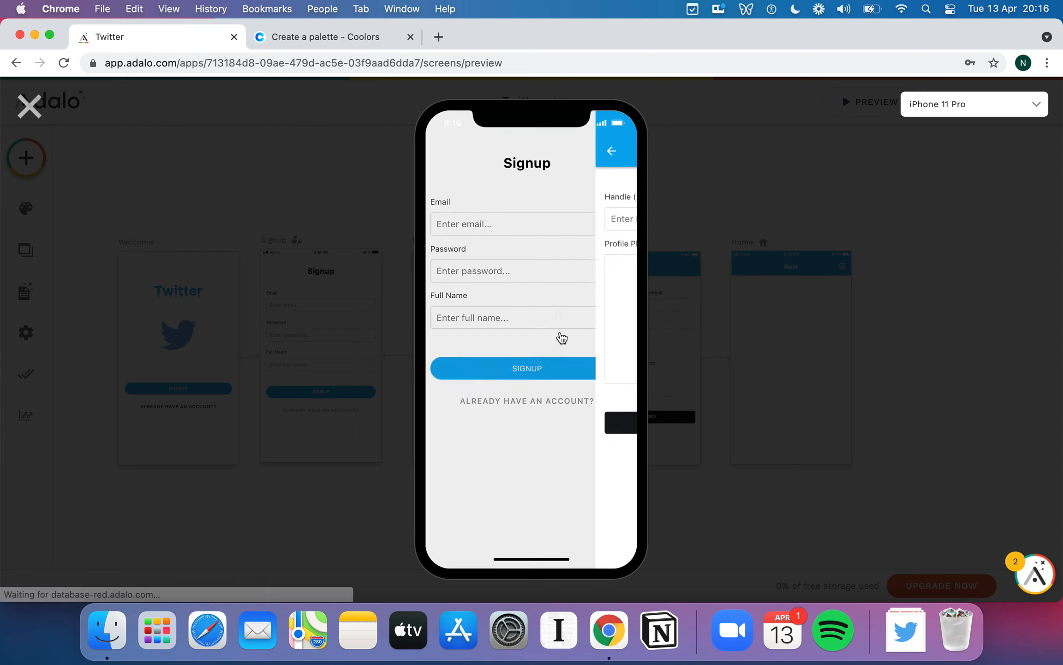
click(508, 226)
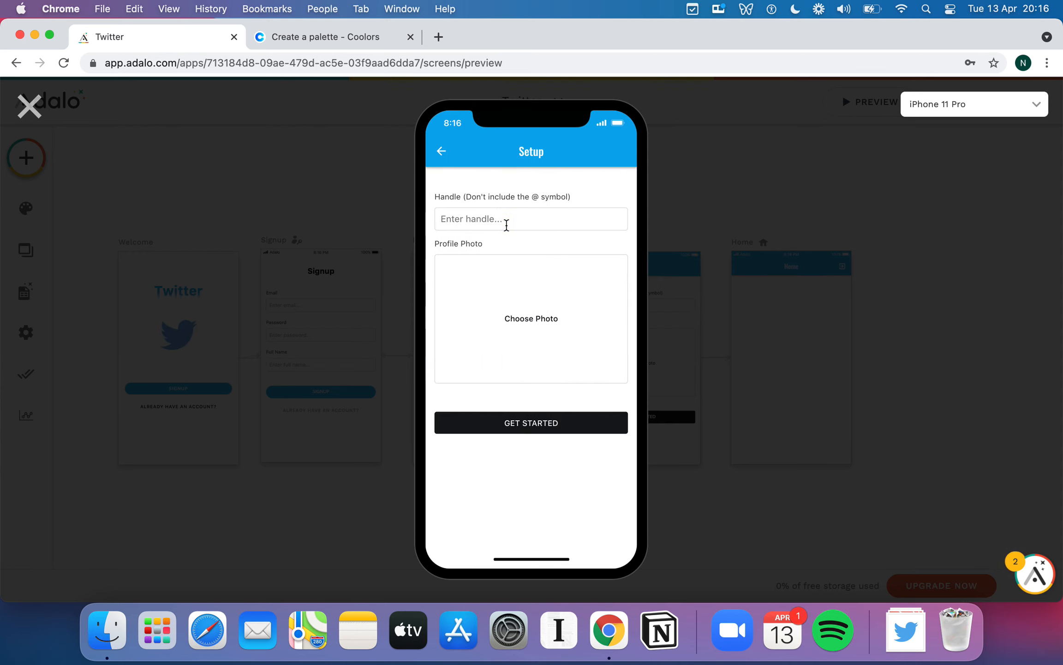
text(Nile)
click(548, 328)
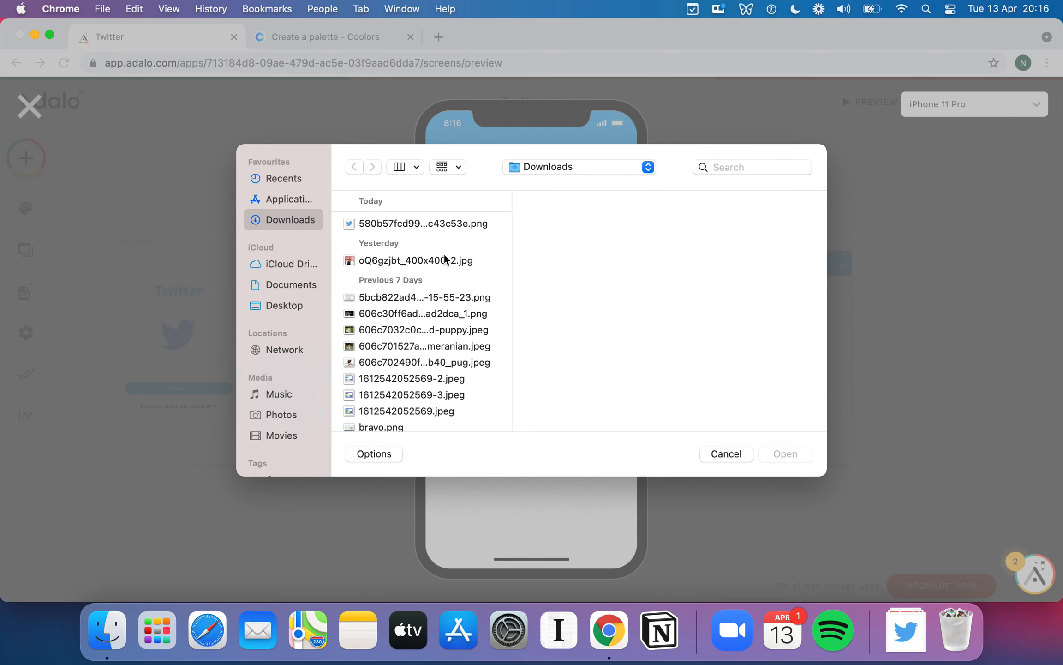
double_click(422, 260)
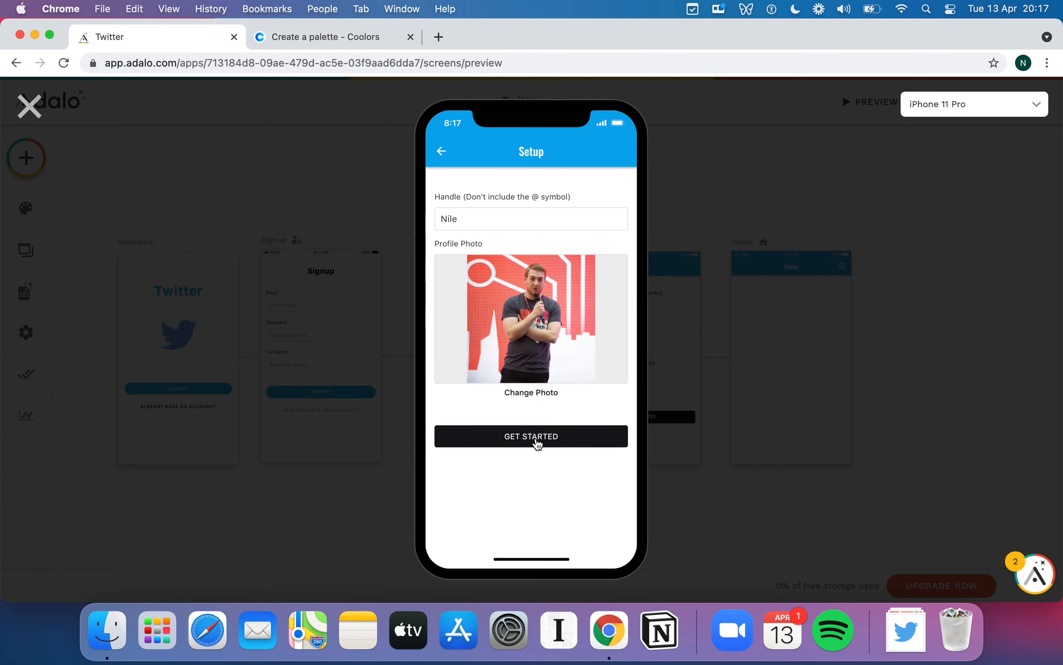
click(536, 439)
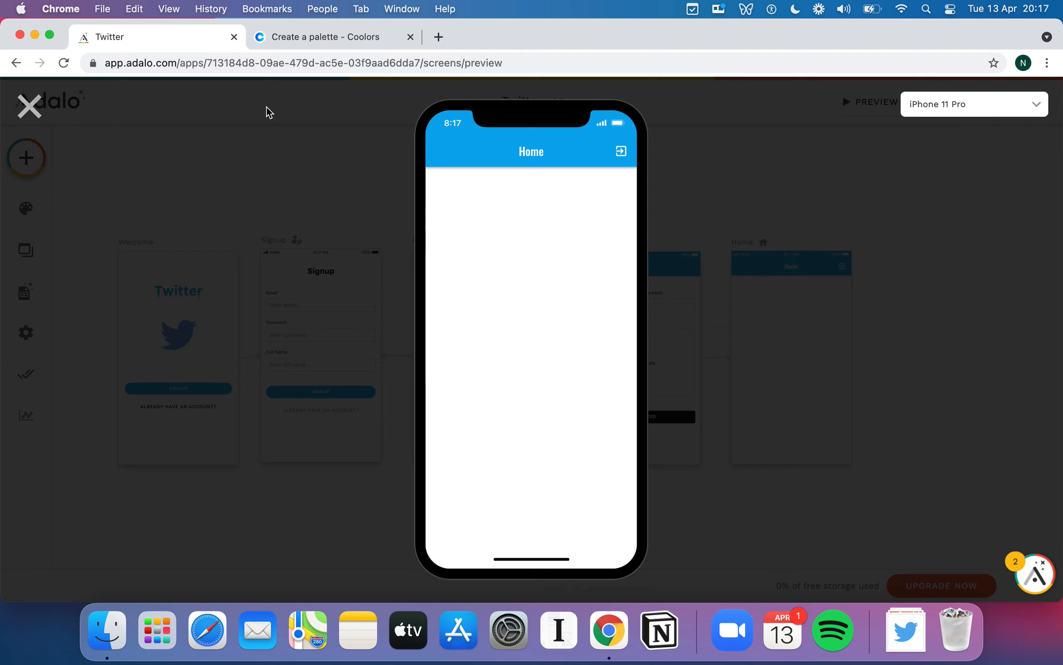
- Log out, log back in with the test account's email, then close the preview
click(621, 151)
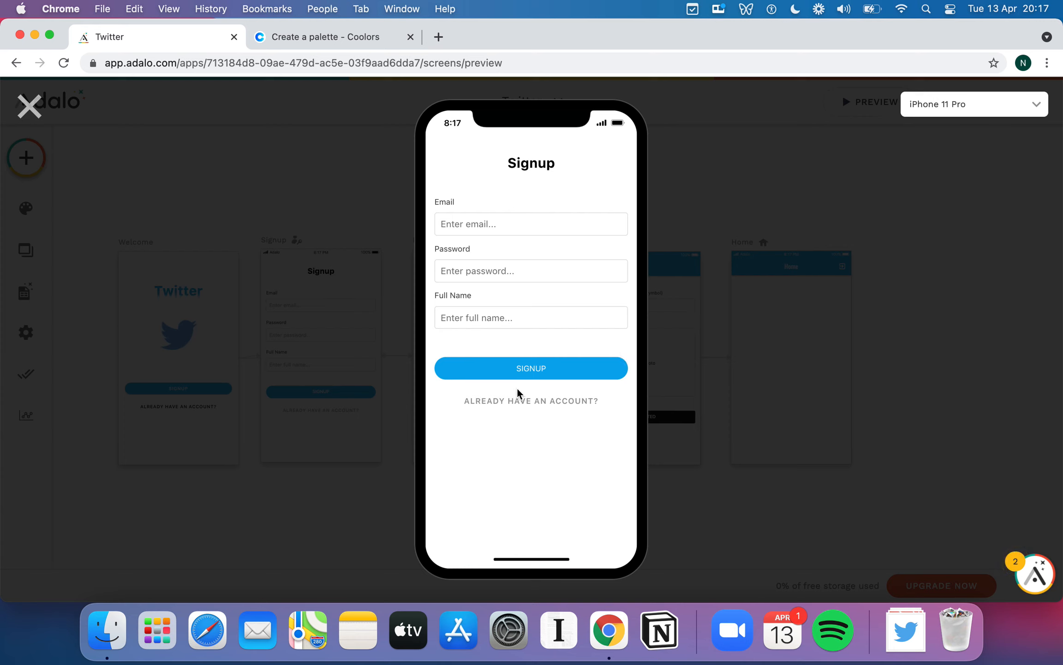
click(520, 400)
click(486, 214)
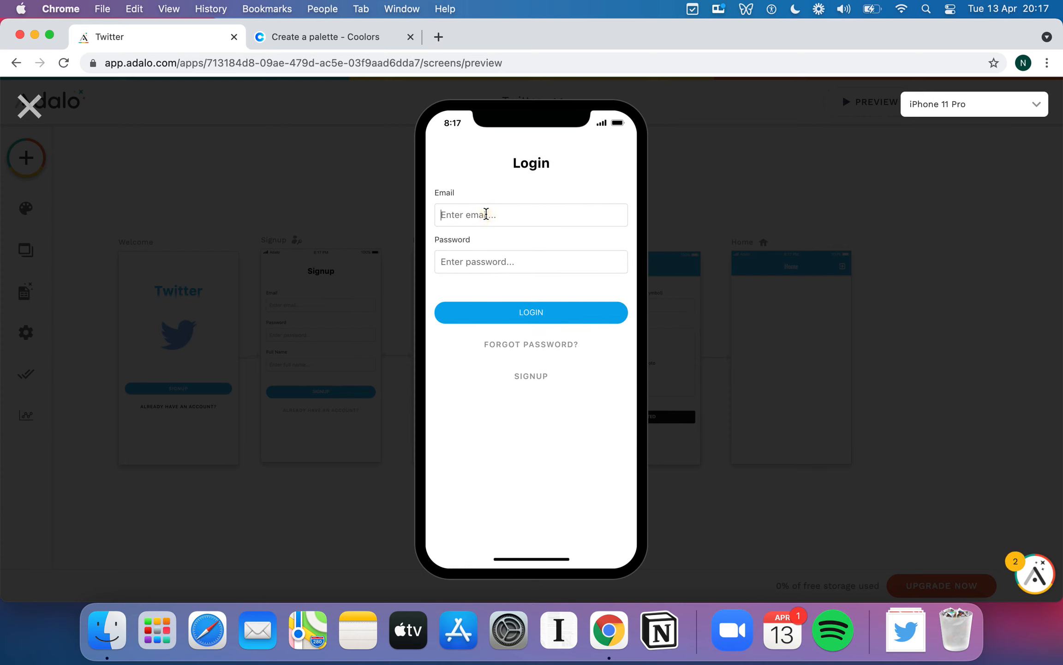
text(n)
text(•••)
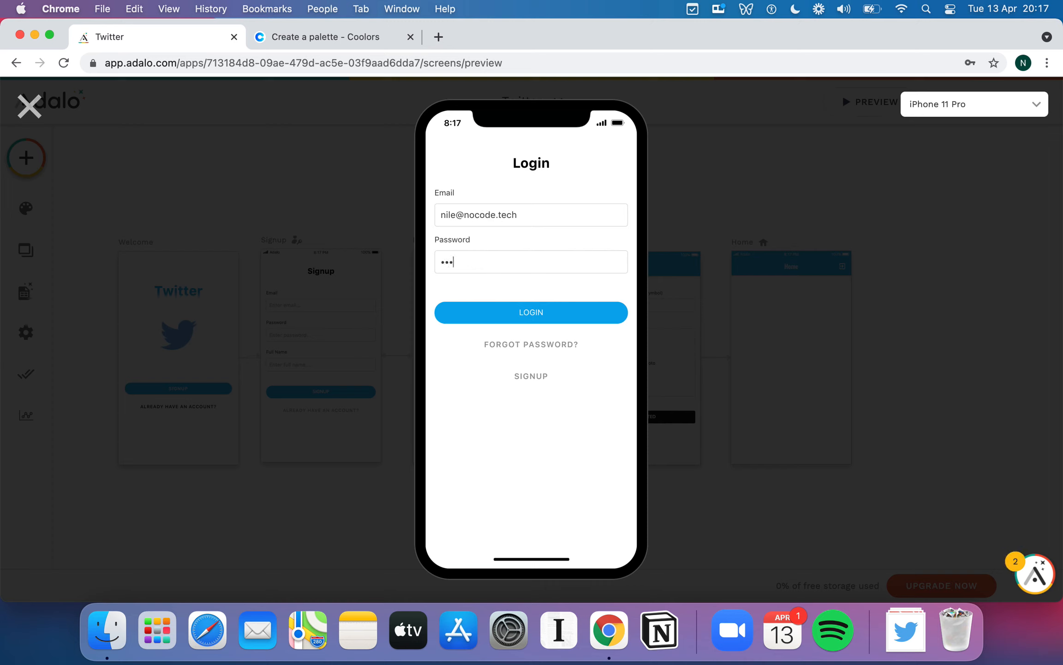
click(530, 308)
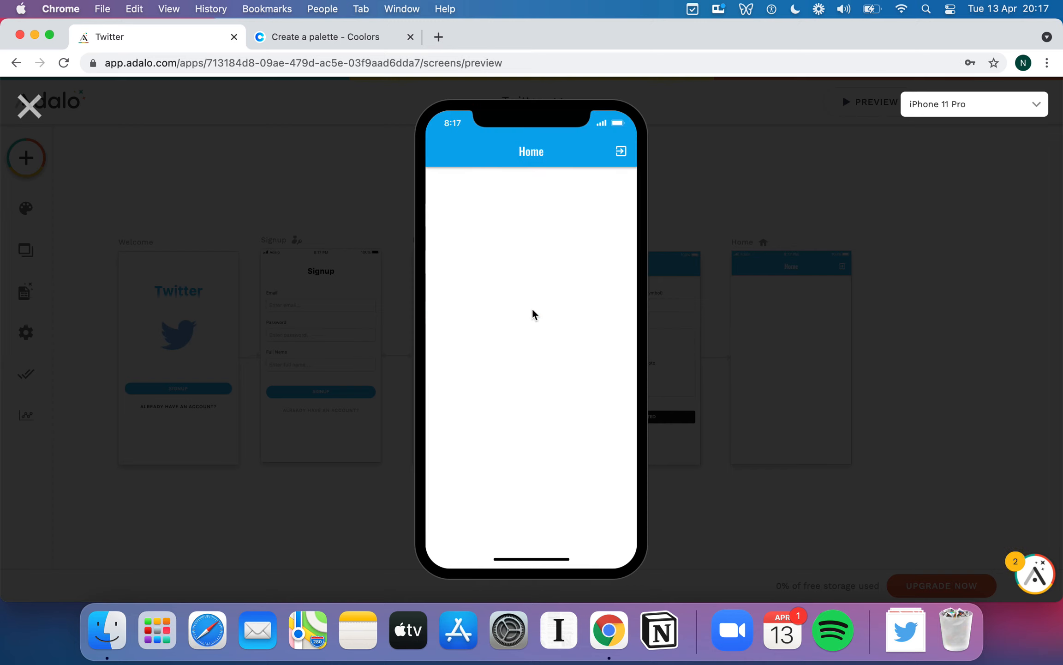
click(27, 108)
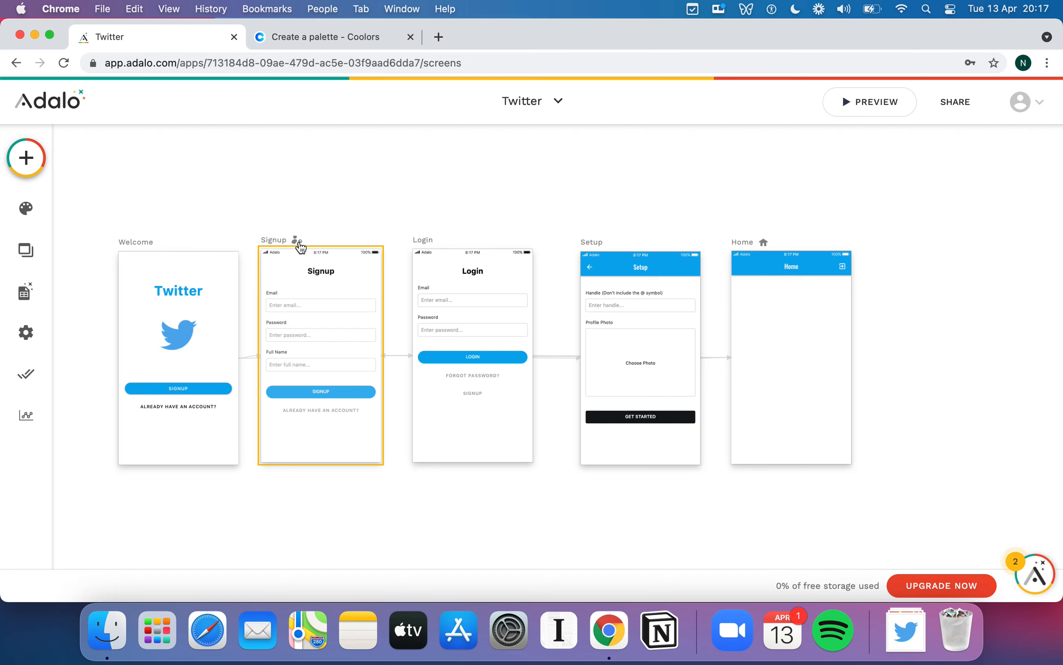
- Set the Welcome screen's navigation type to Welcome Screen and return to the all-screens view
click(142, 249)
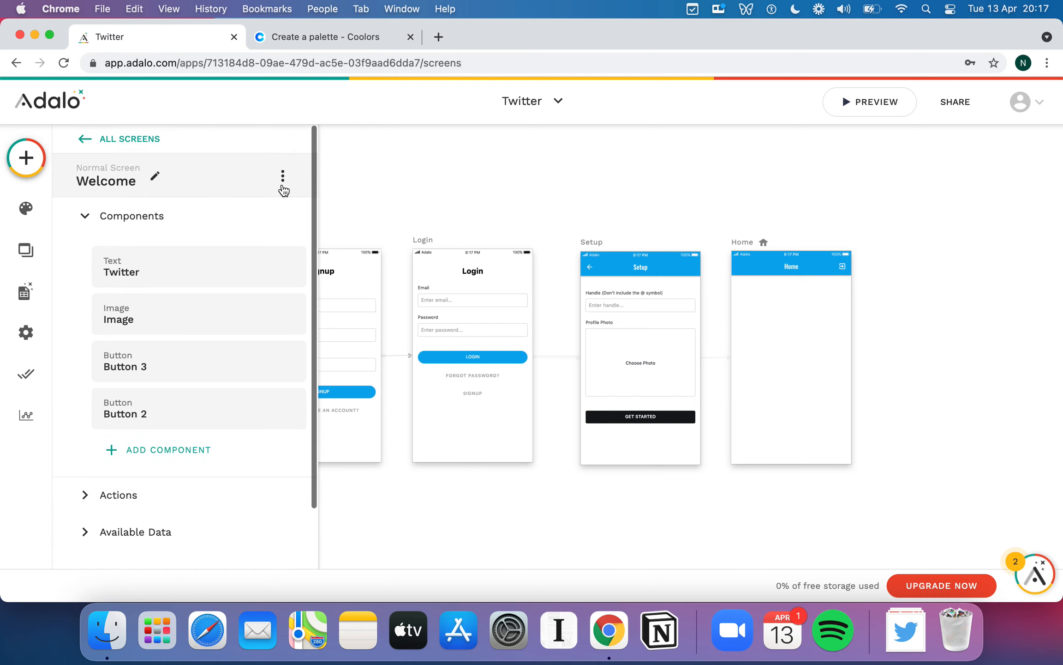
click(282, 178)
click(147, 182)
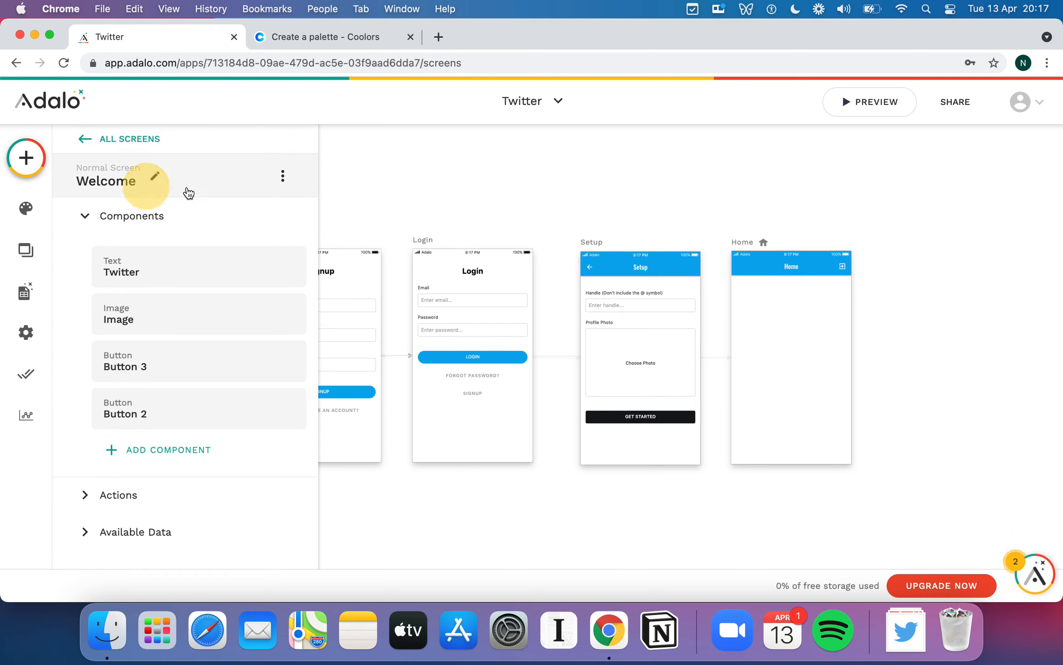
click(156, 178)
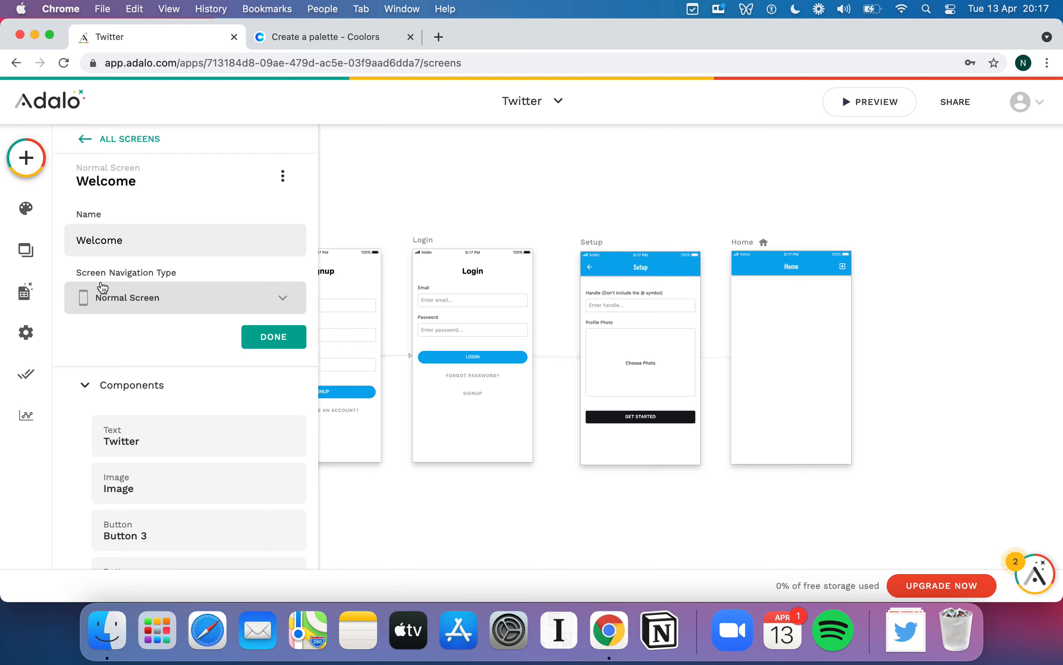
click(200, 295)
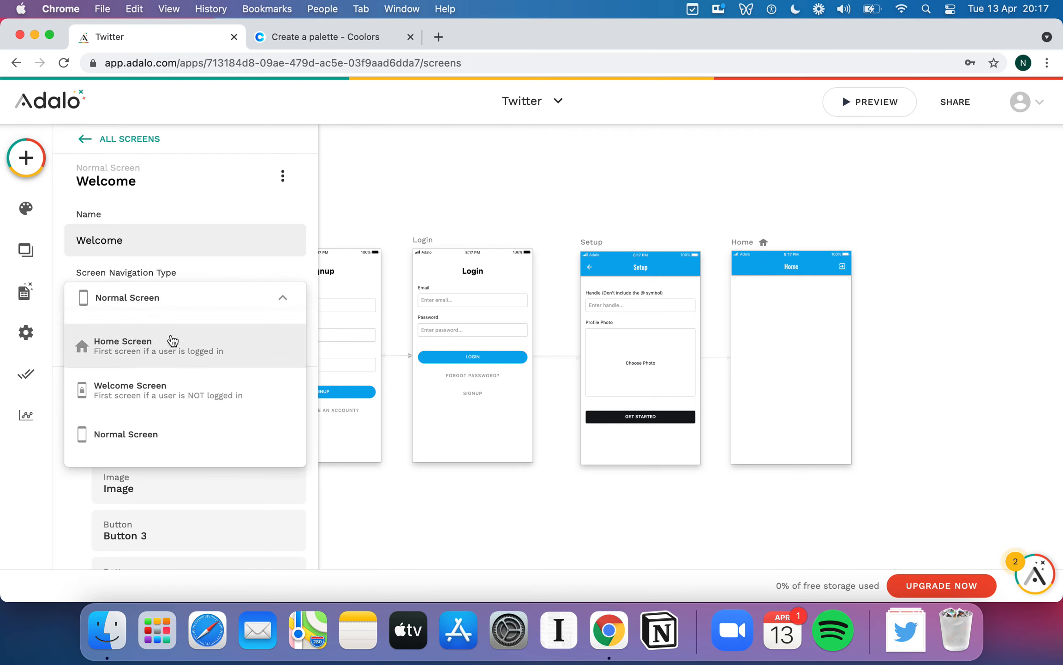
click(181, 396)
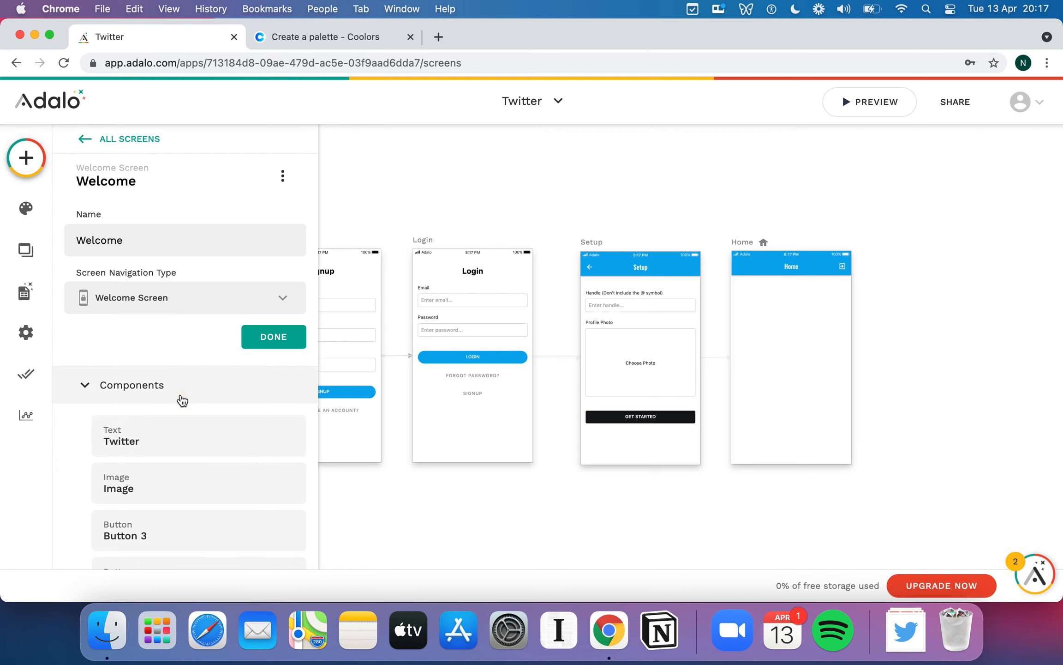
click(283, 348)
click(425, 197)
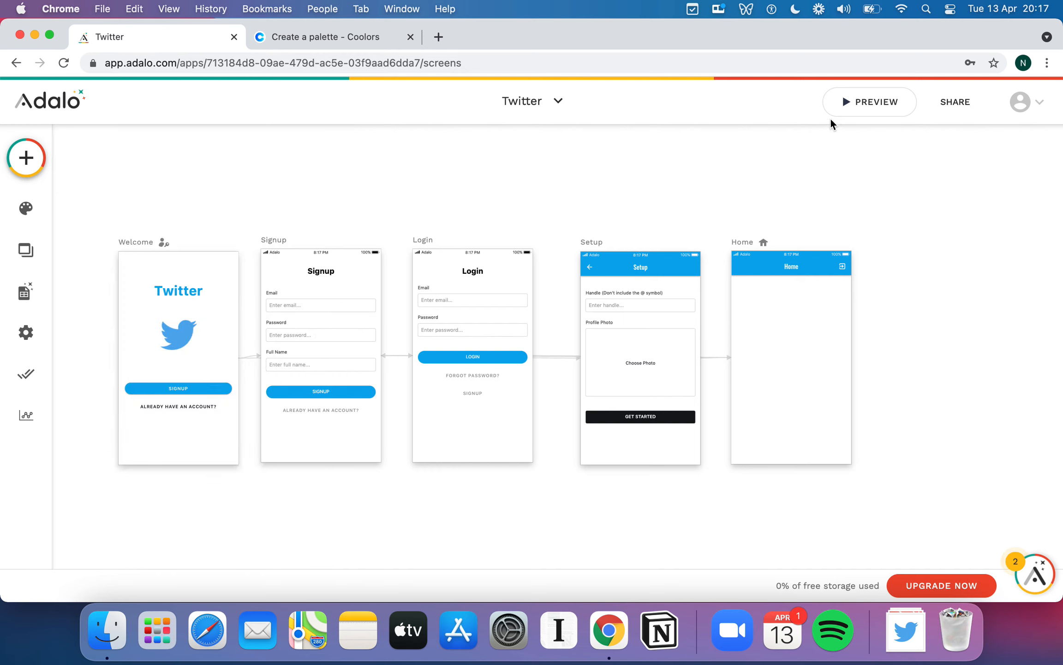
click(867, 101)
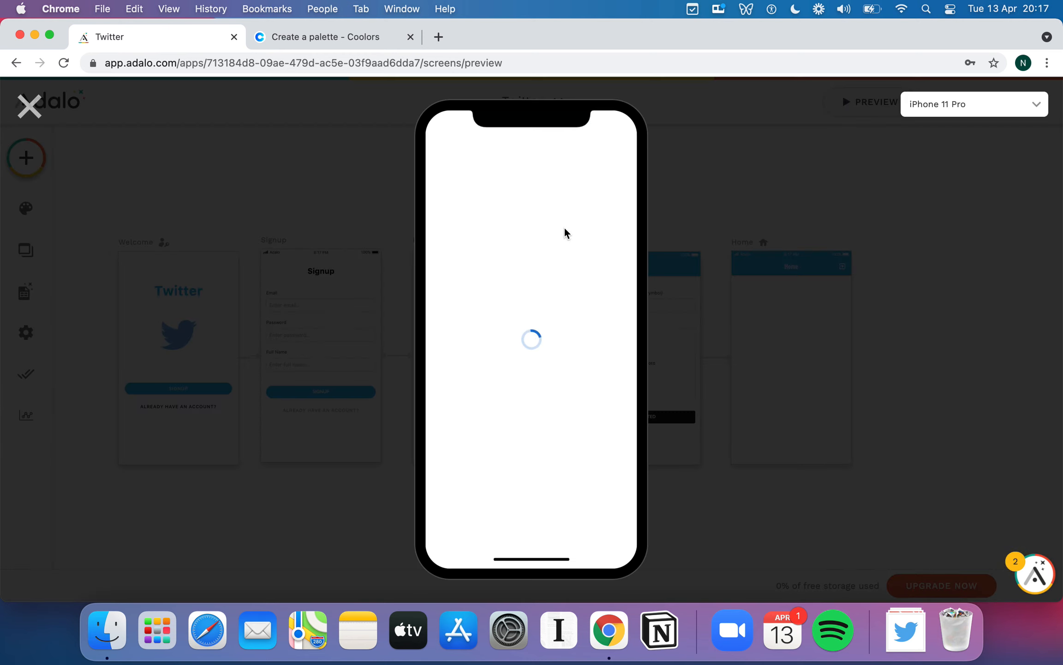
click(621, 151)
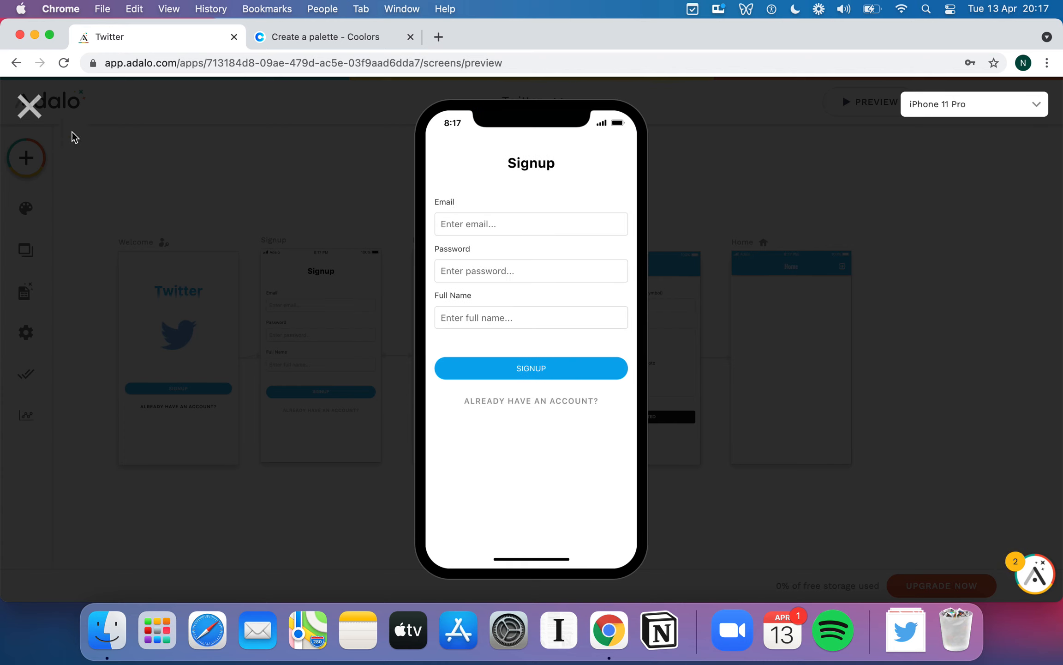
click(29, 106)
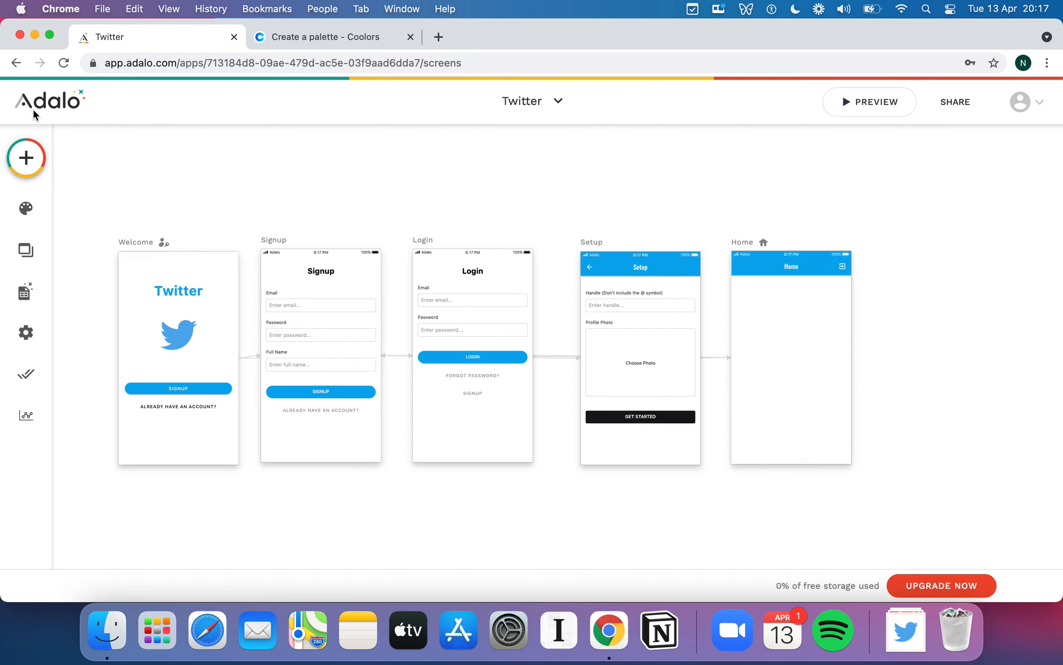
click(873, 102)
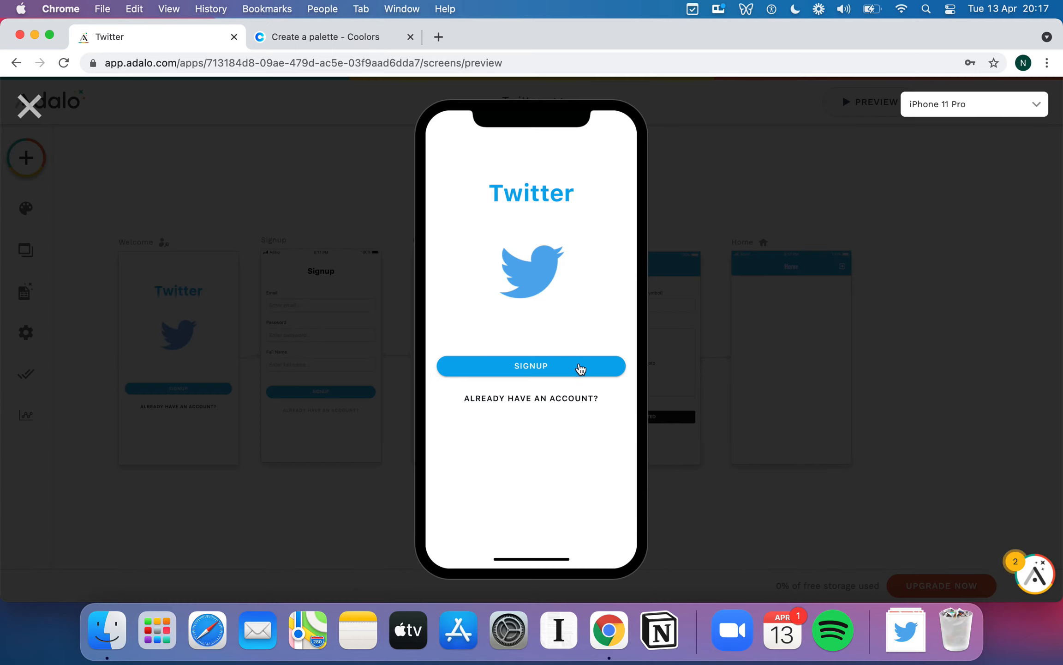
click(518, 398)
click(462, 215)
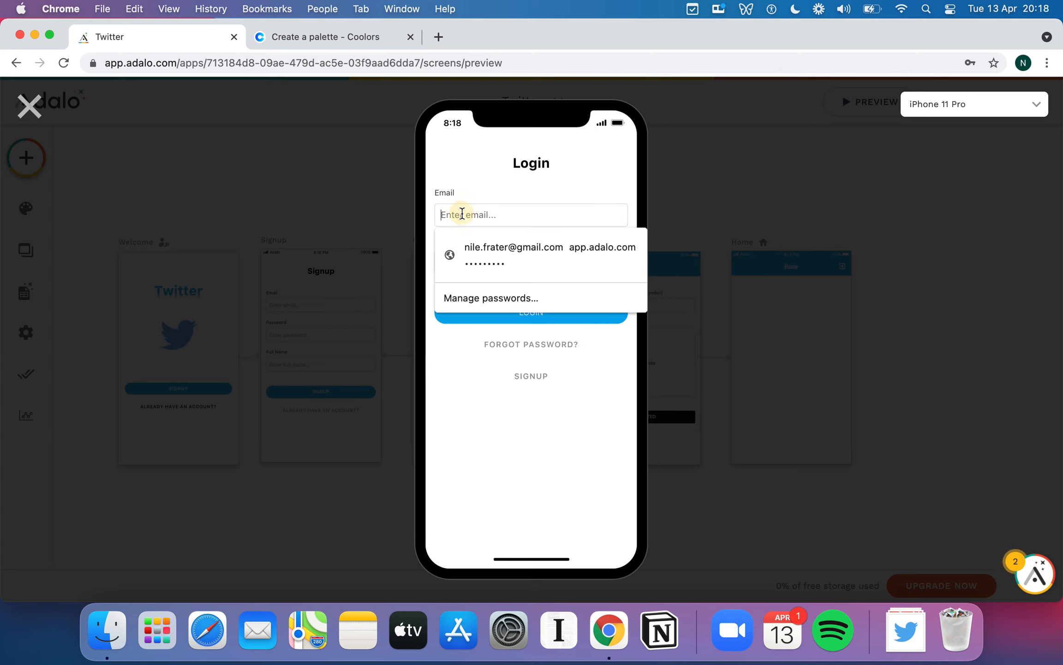
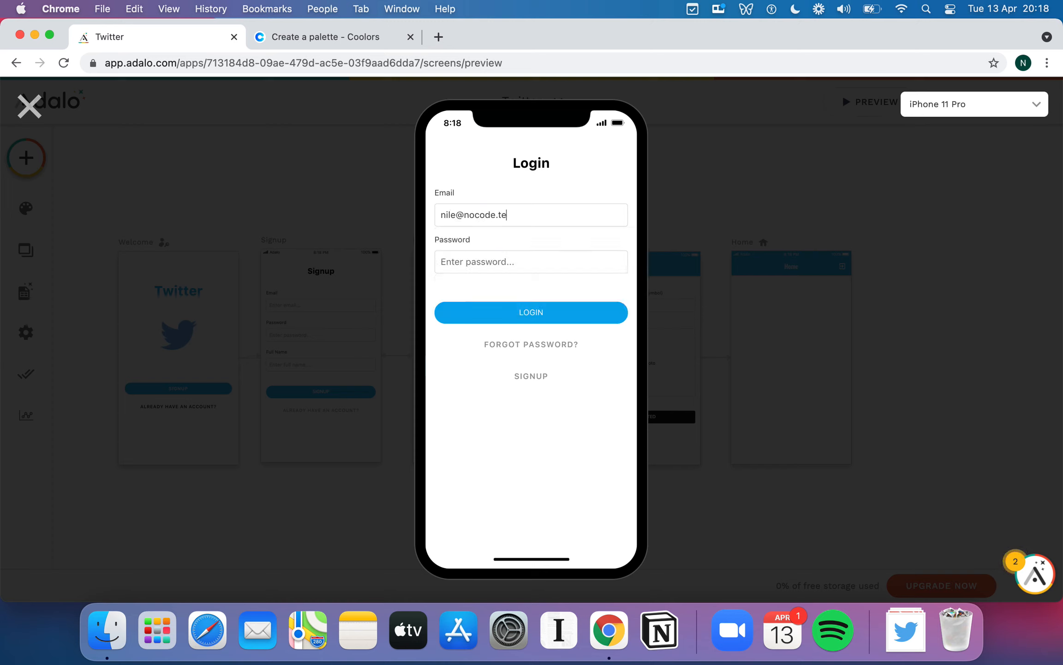
text(••)
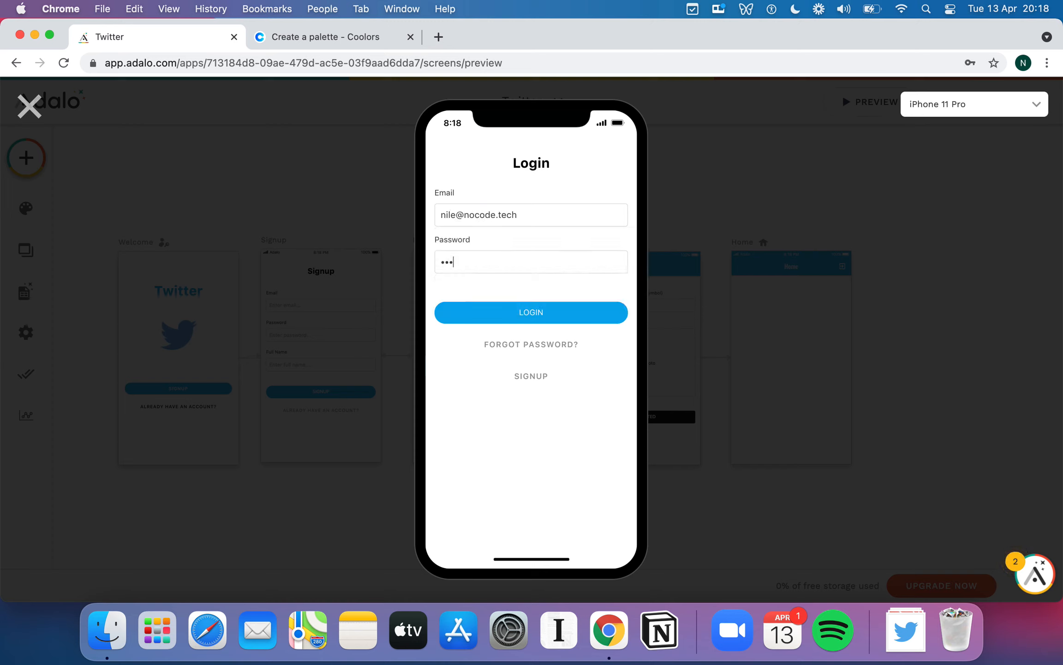
click(549, 312)
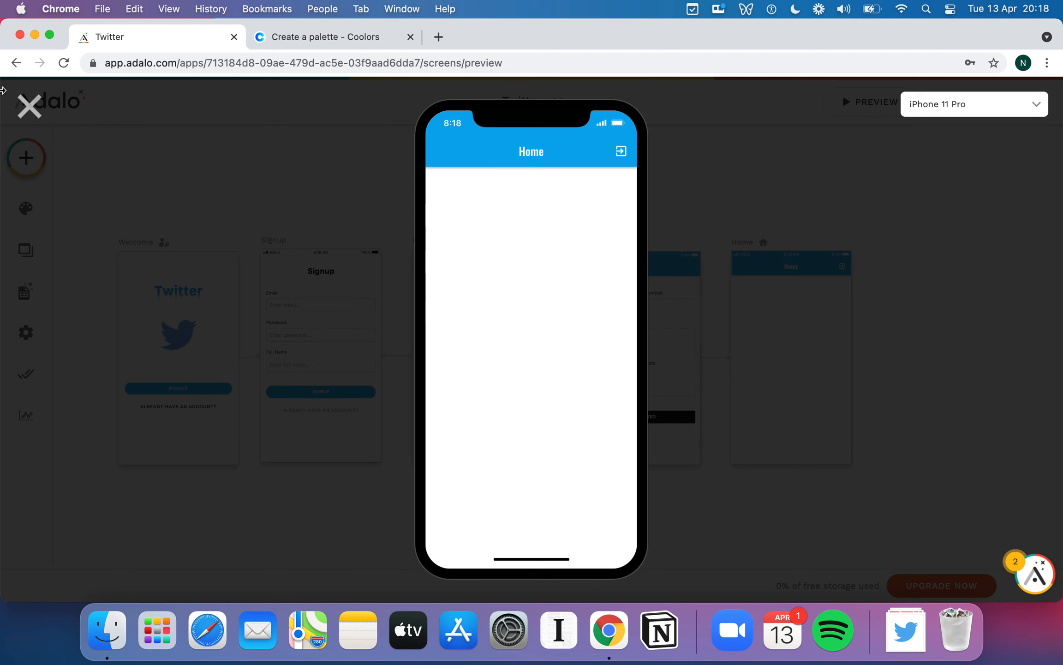
click(29, 105)
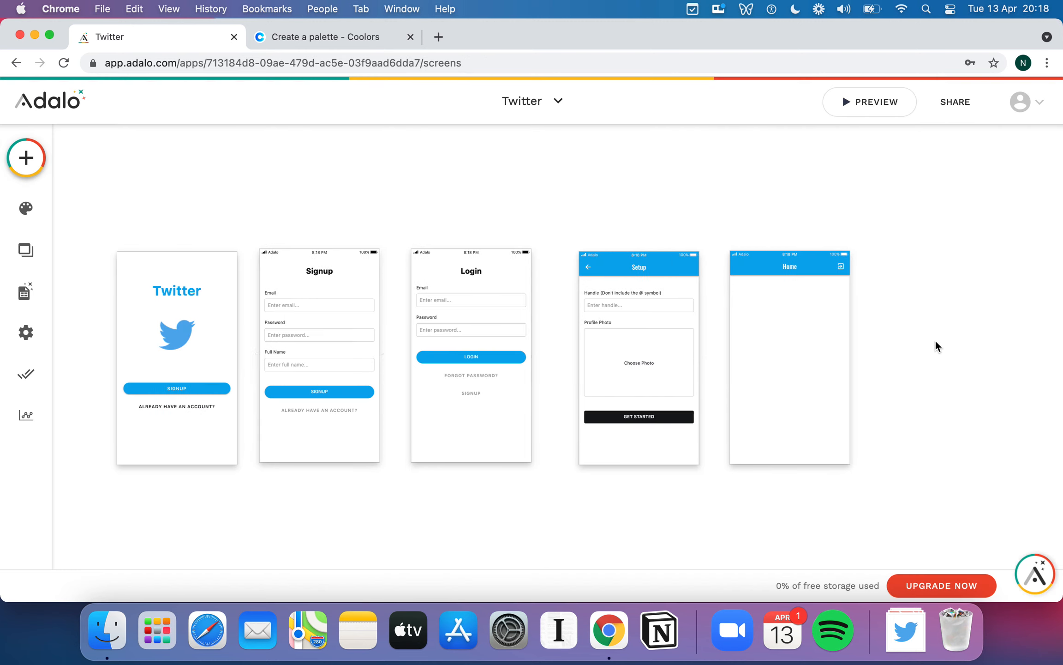
scroll(936, 339, right, 5)
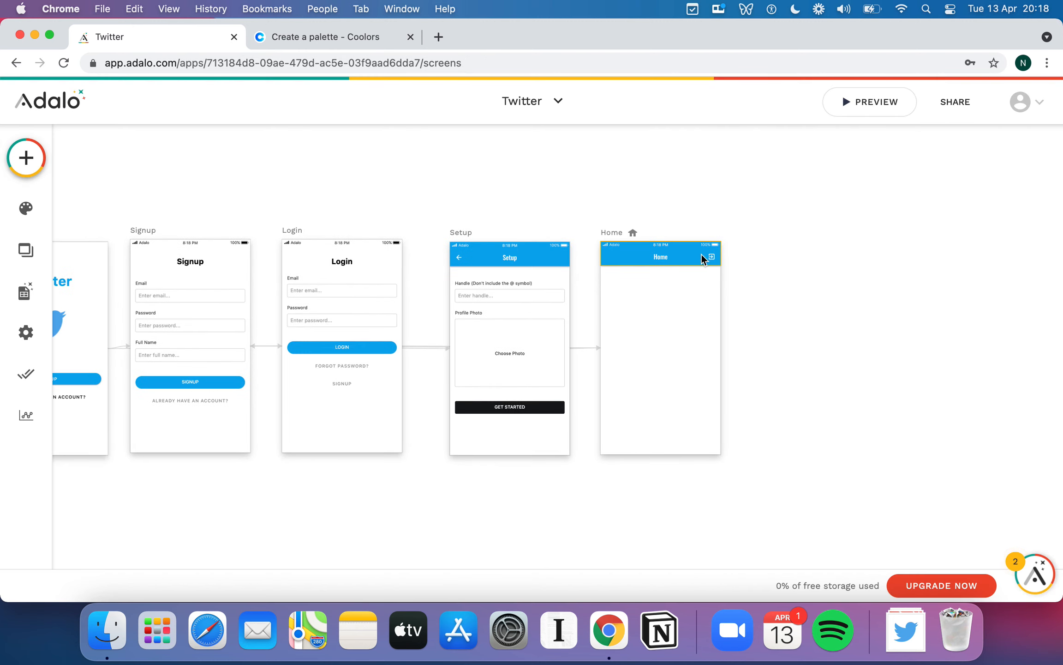
- Turn on Right Icon 1 in the Home screen's App Bar, leaving the left icon off
click(694, 254)
scroll(257, 372, down, 1)
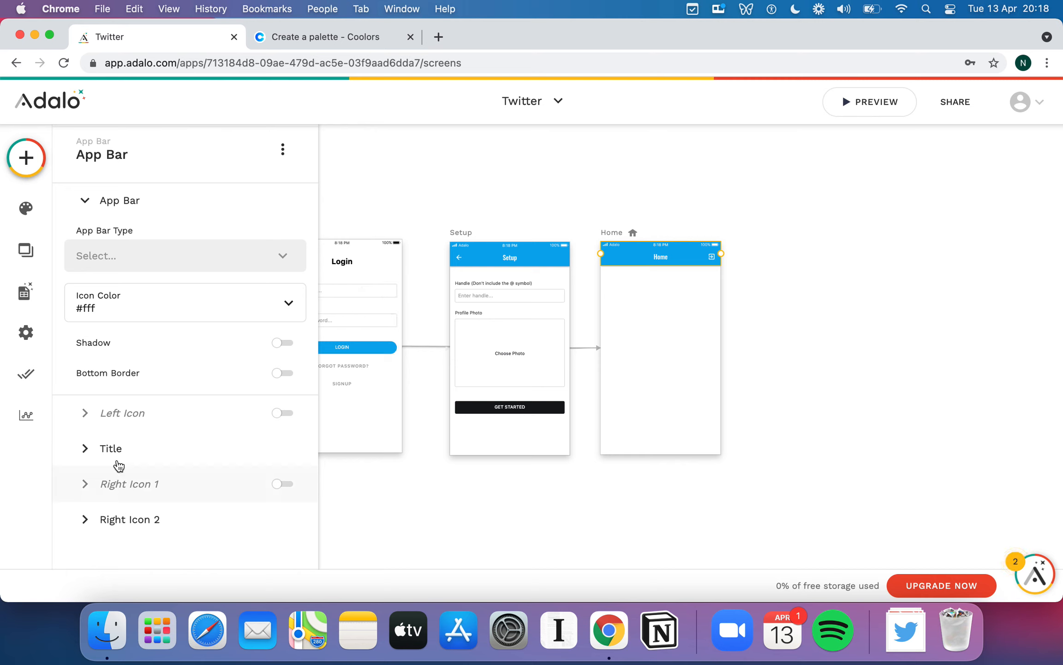
click(288, 415)
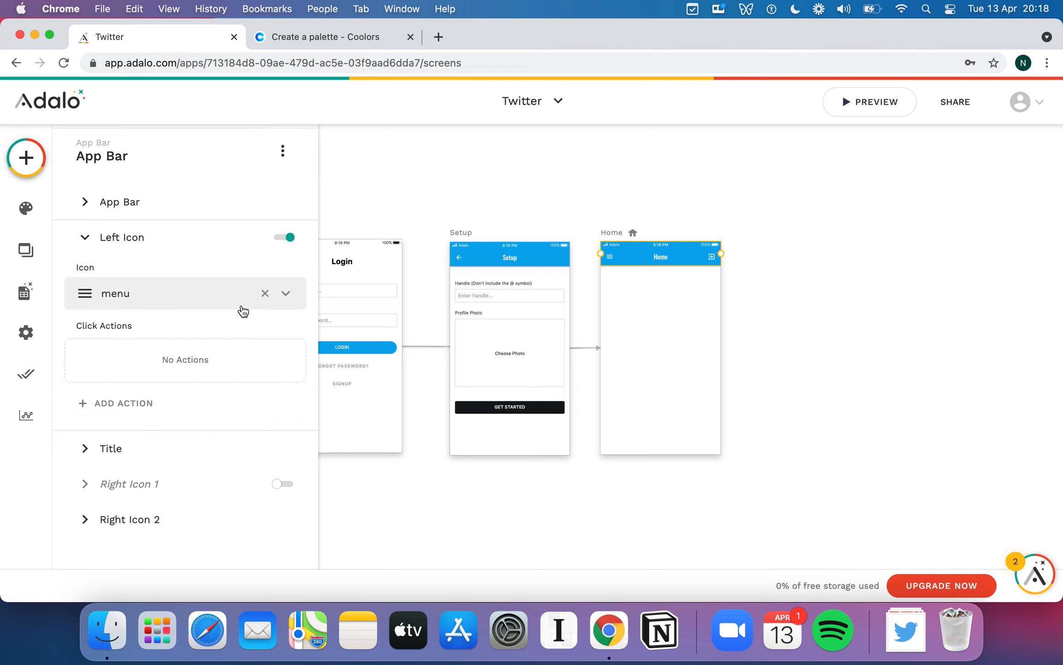
click(286, 237)
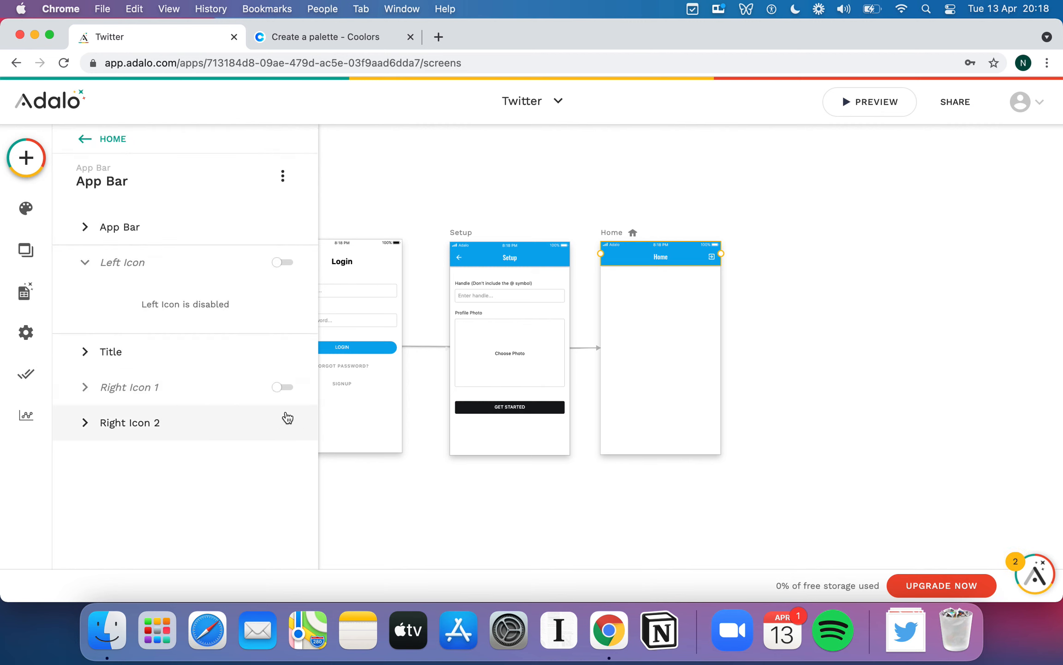
click(282, 387)
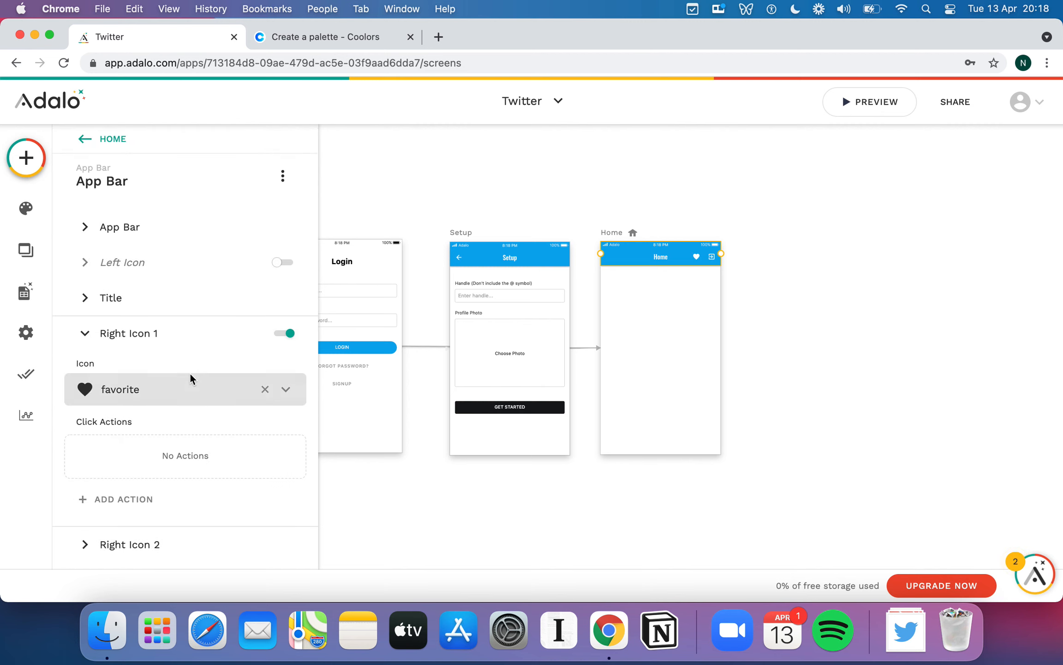
scroll(222, 387, down, 1)
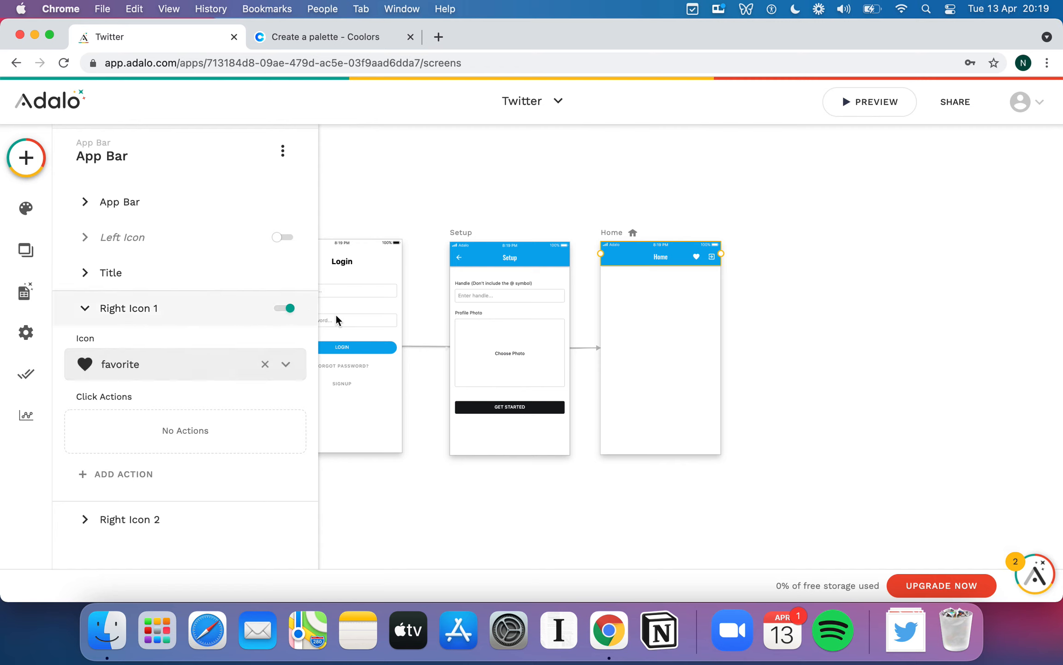
- Search the icon picker for 'edi' and replace the heart with the pencil edit icon
click(177, 365)
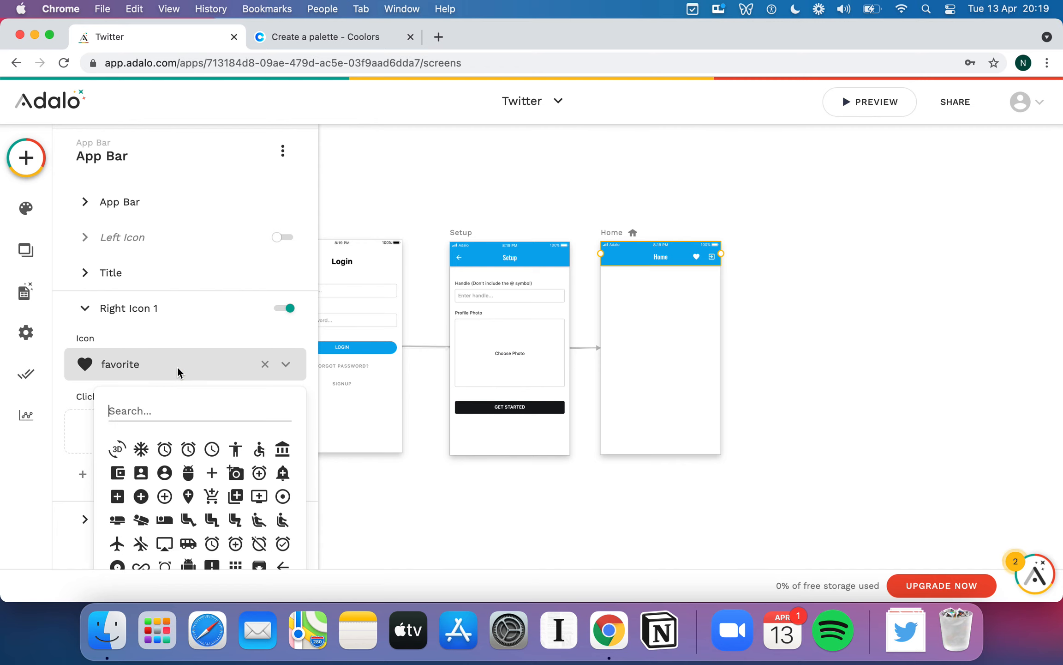
click(187, 408)
text(edi)
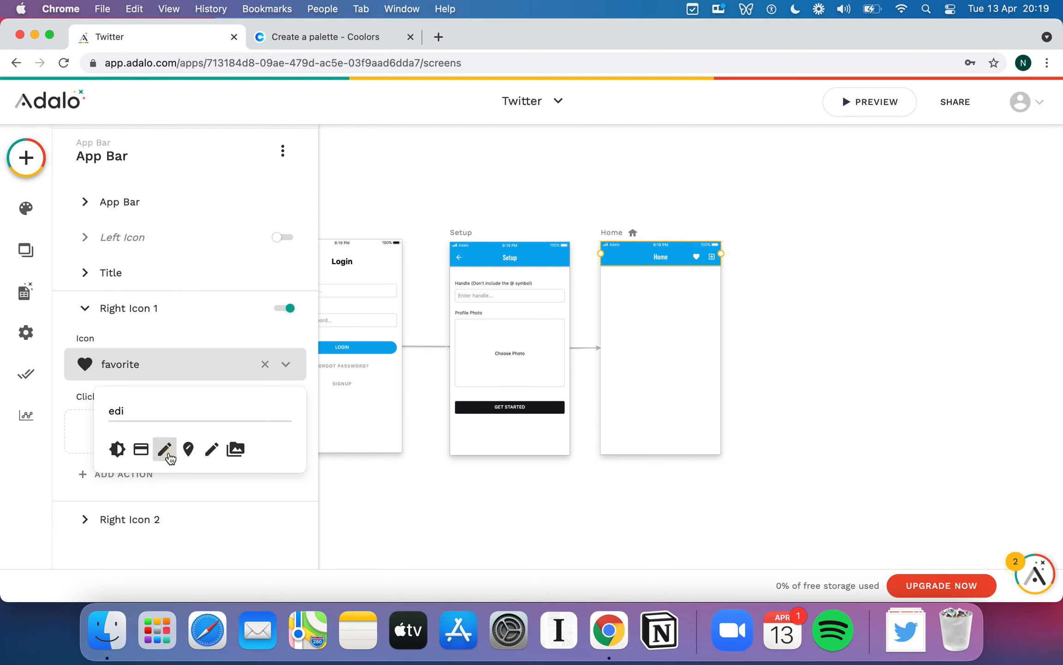
click(166, 452)
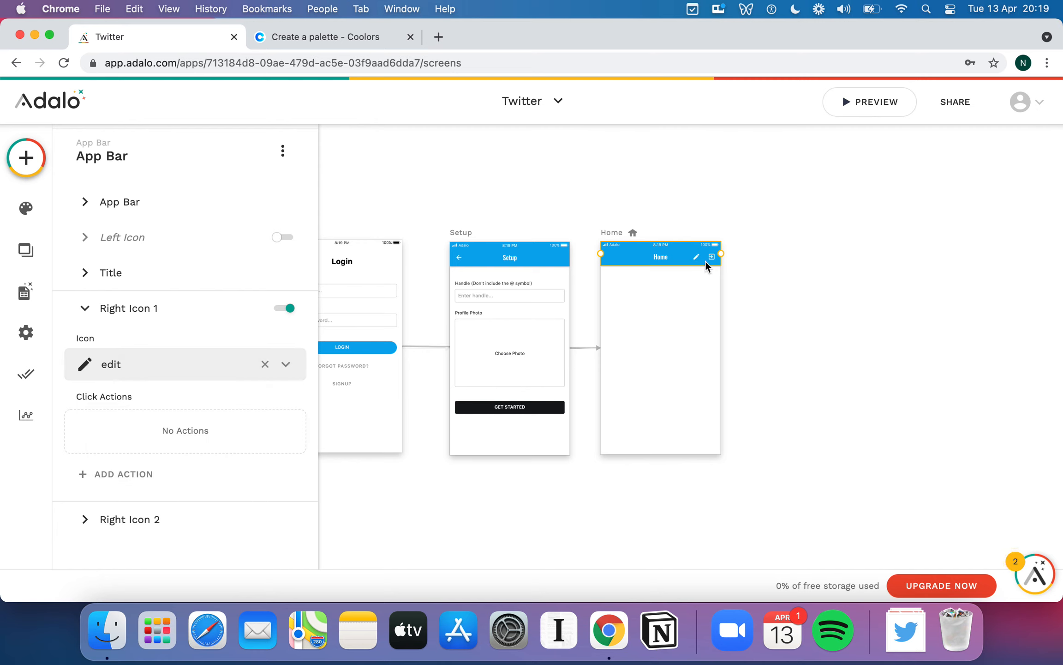
- Link the pencil icon to a new screen built from the Form template
click(138, 476)
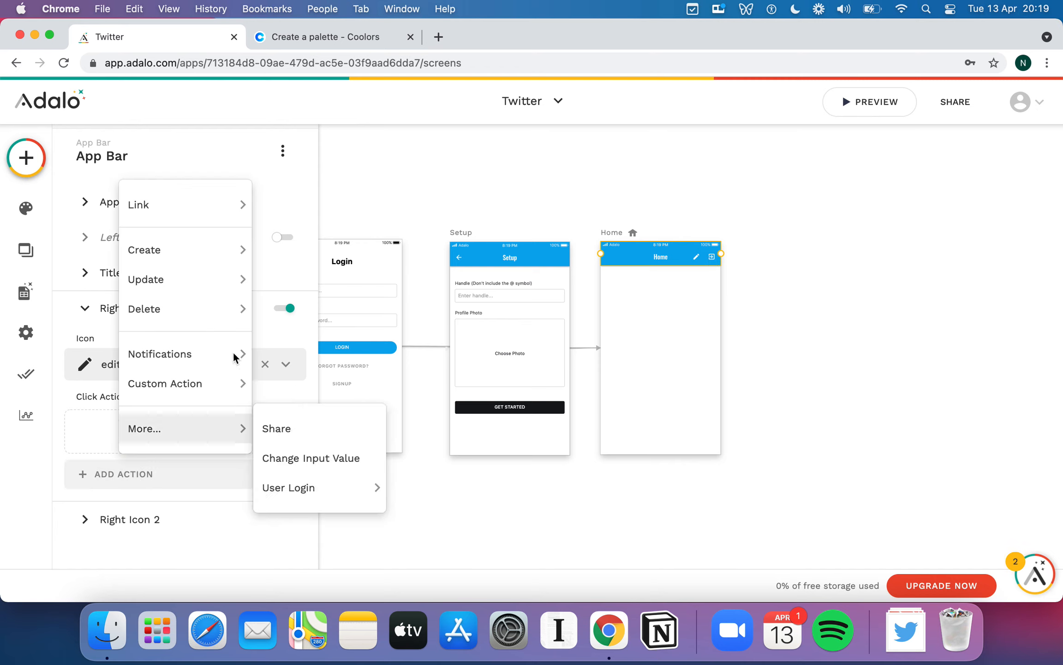
mouse_move(214, 231)
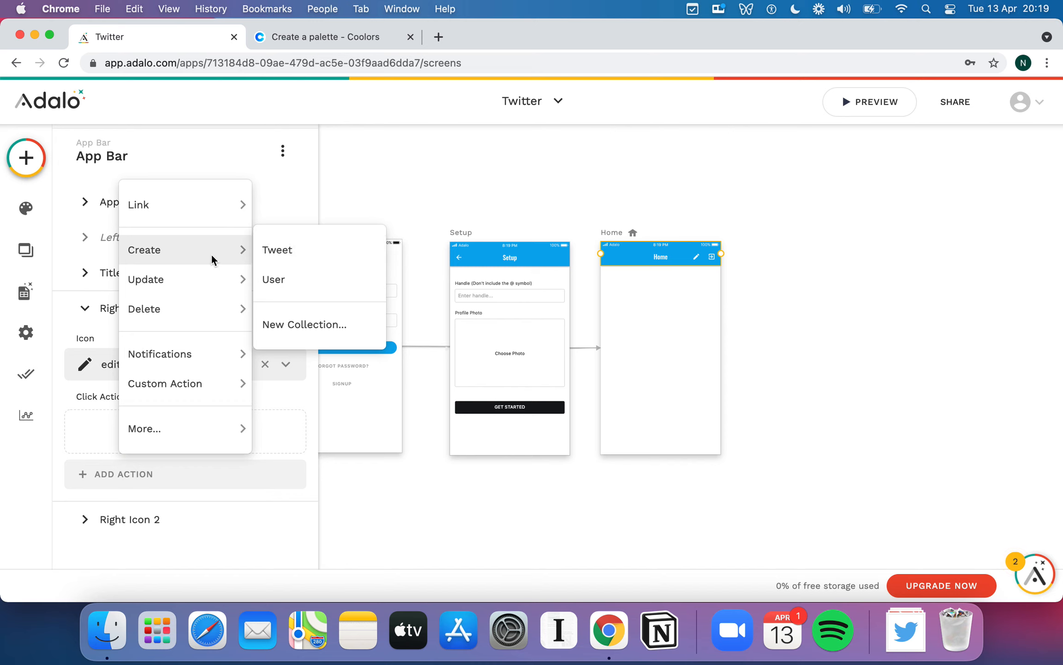
mouse_move(209, 209)
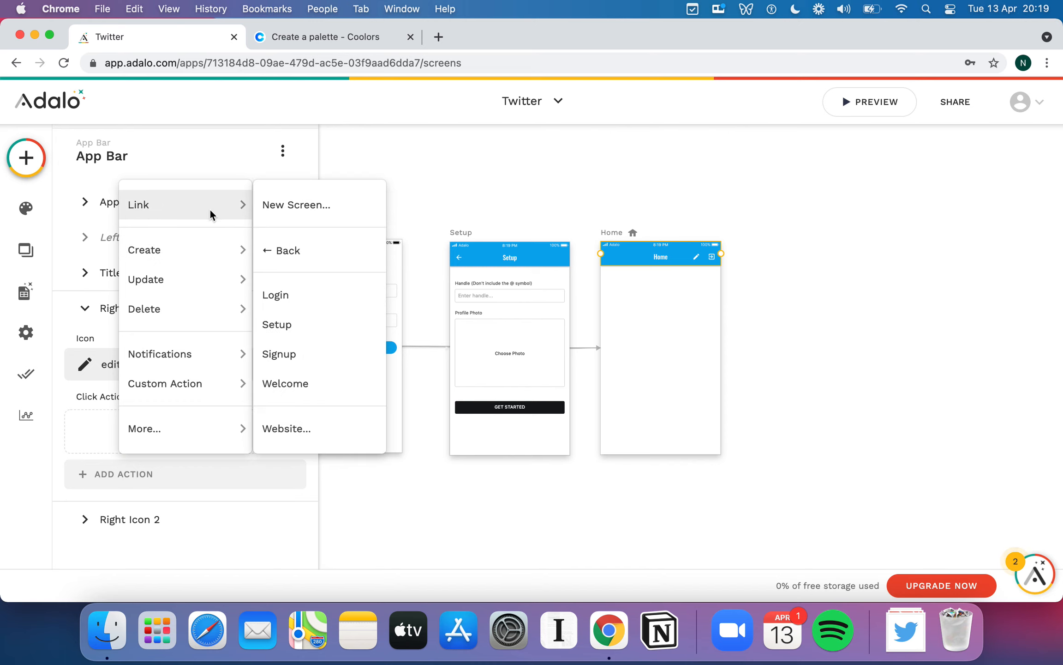
click(310, 207)
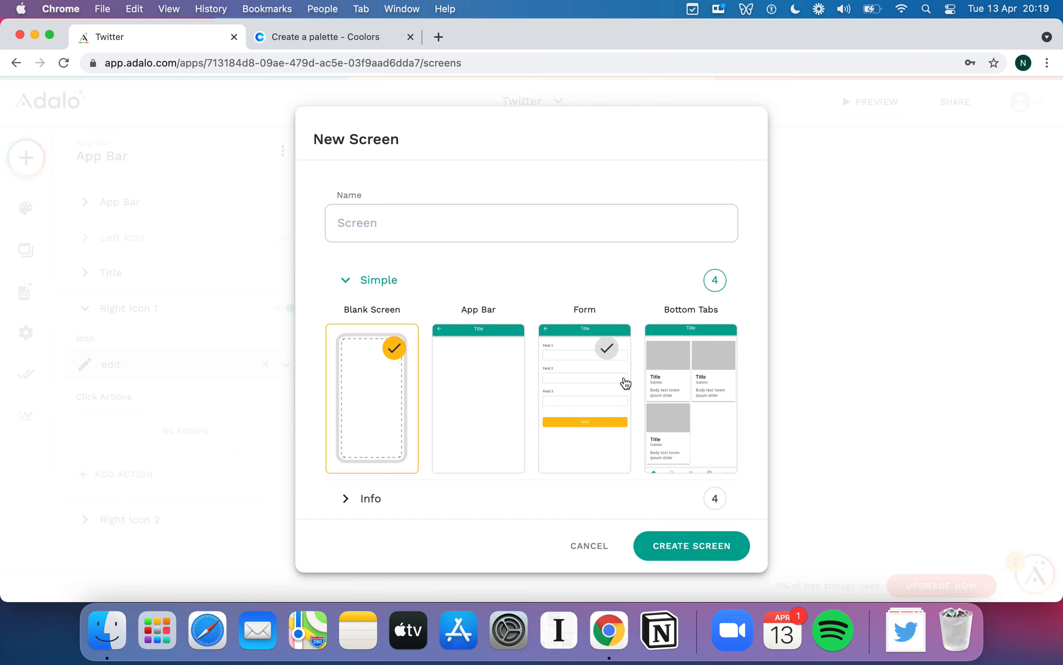
scroll(623, 381, down, 3)
scroll(624, 382, down, 2)
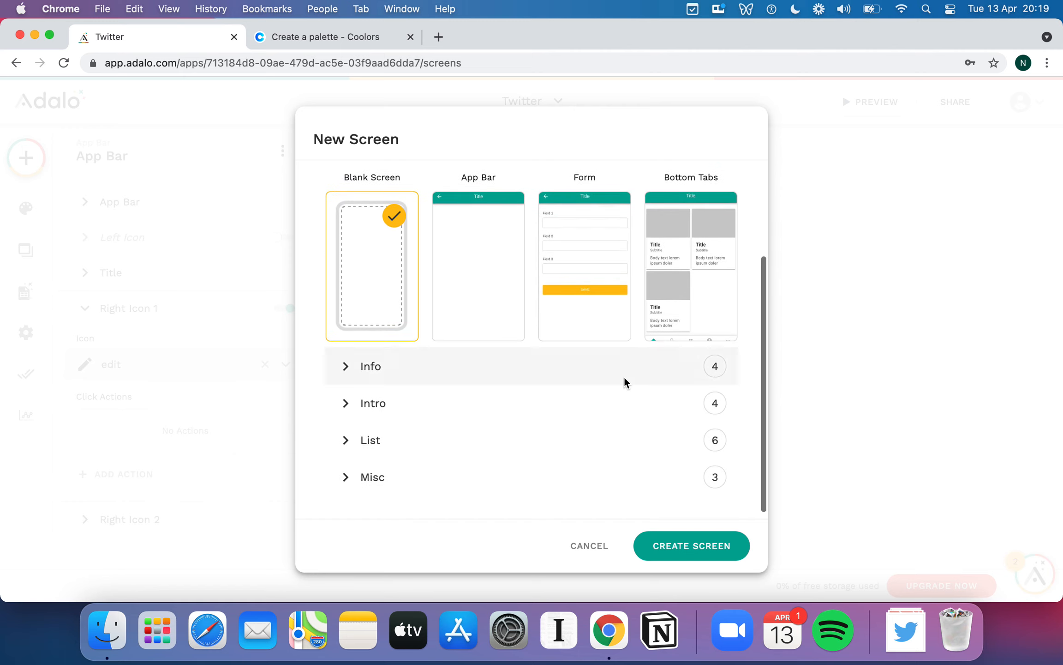
click(394, 441)
click(347, 403)
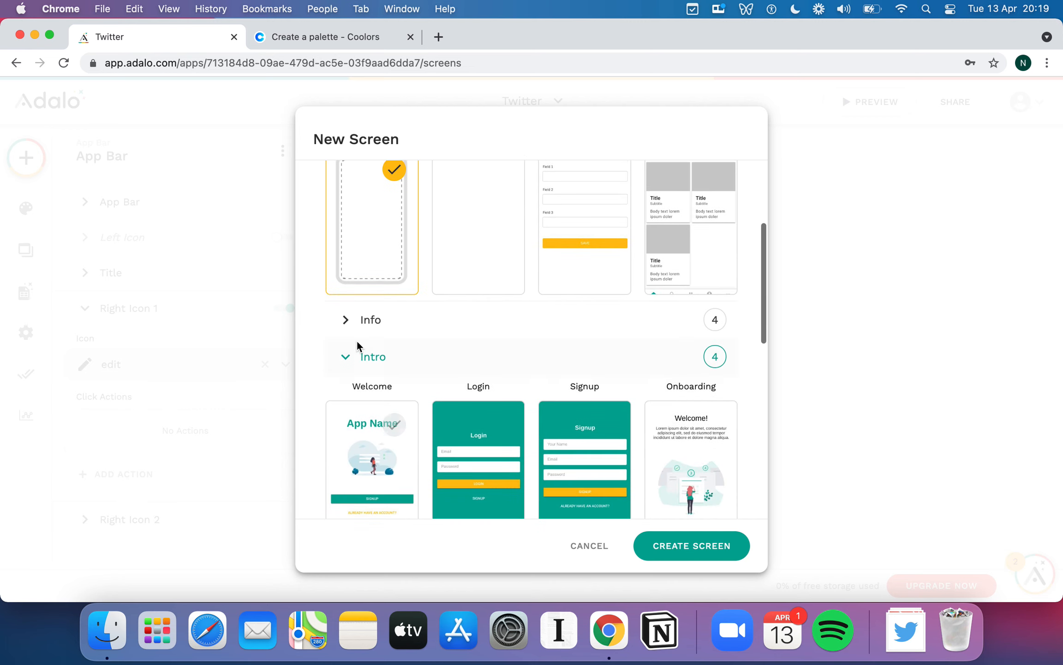
click(343, 325)
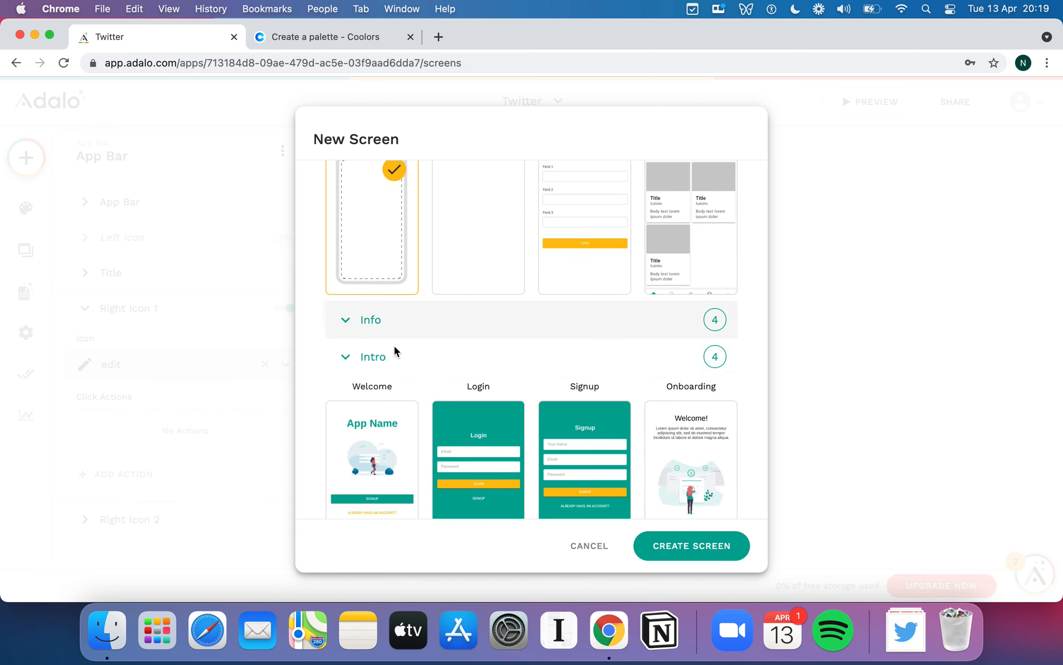
scroll(395, 350, up, 4)
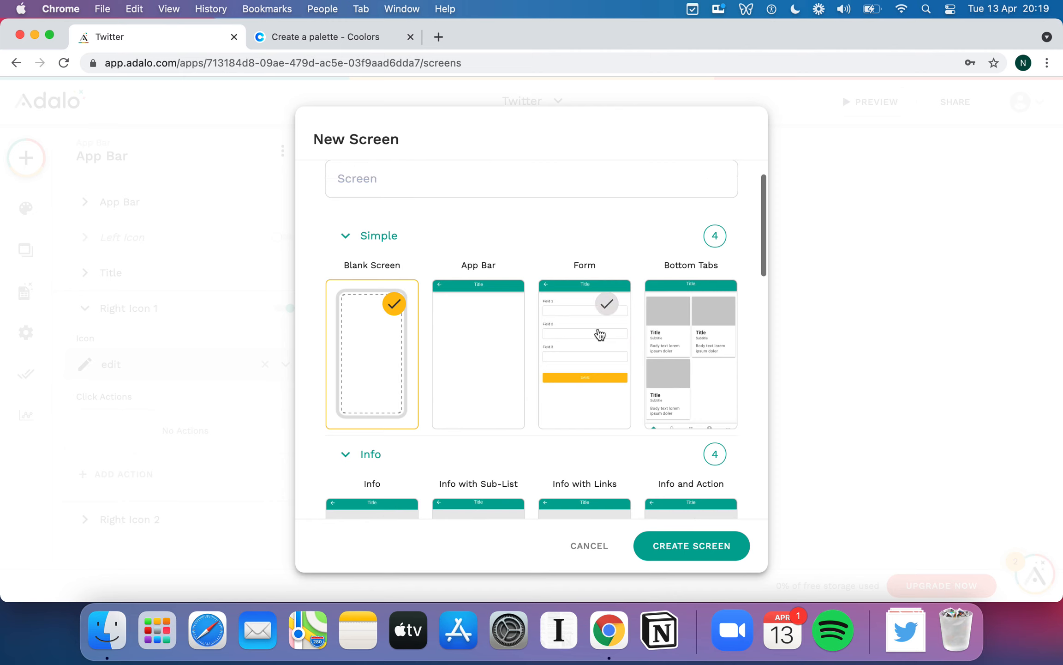
click(600, 331)
- Name the new screen 'New Tweet', create it, and finish the icon's Push link action
click(442, 180)
text(N)
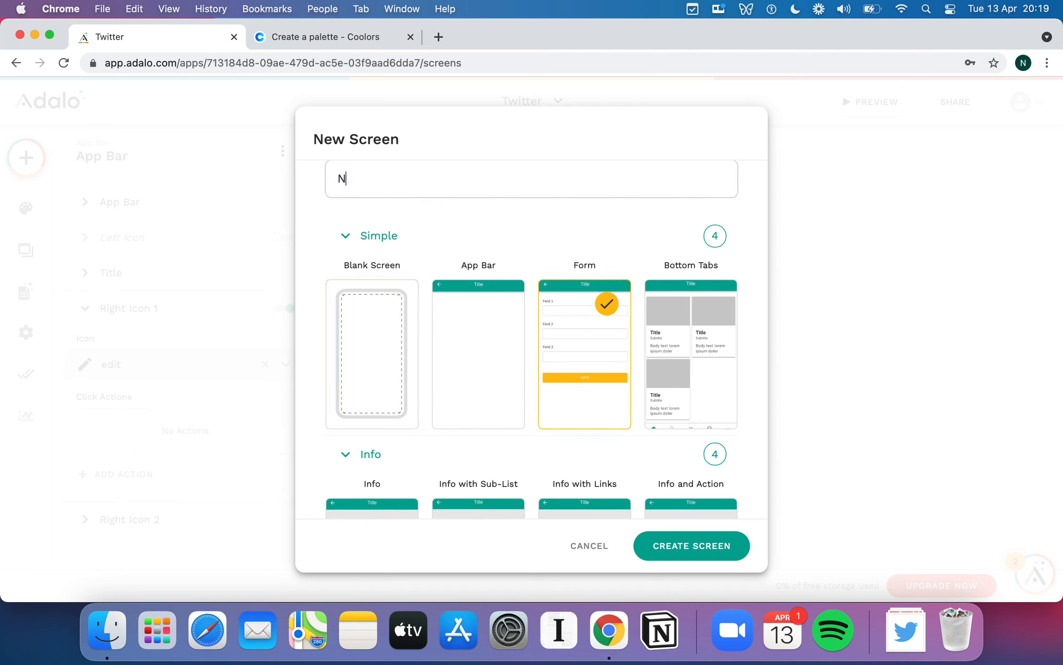
text(ew Tweet)
click(690, 545)
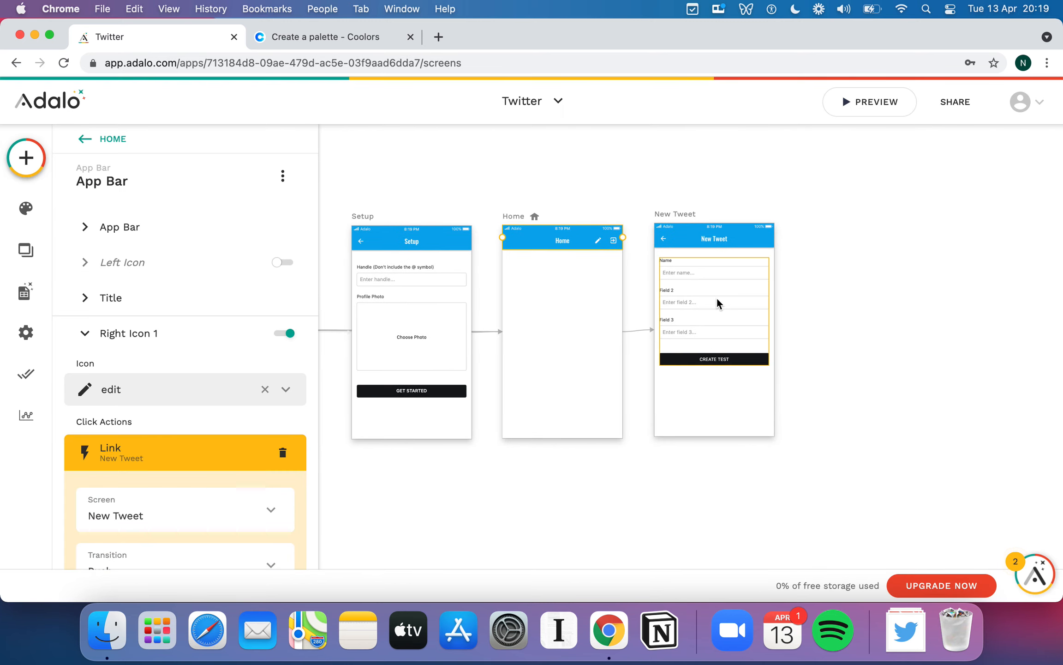
scroll(262, 360, down, 5)
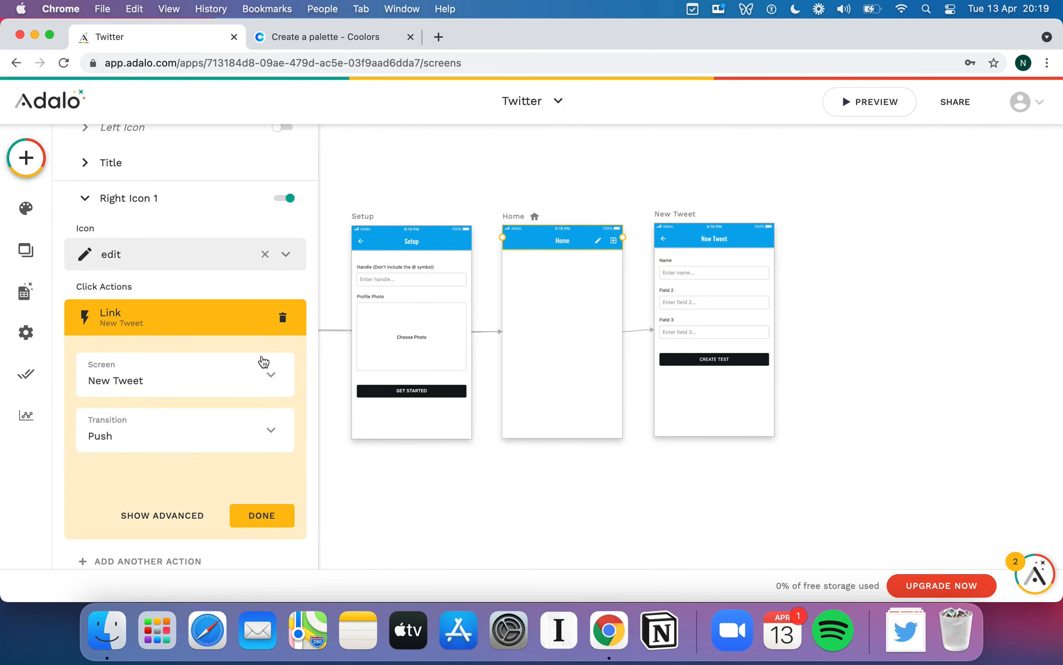
scroll(260, 363, up, 1)
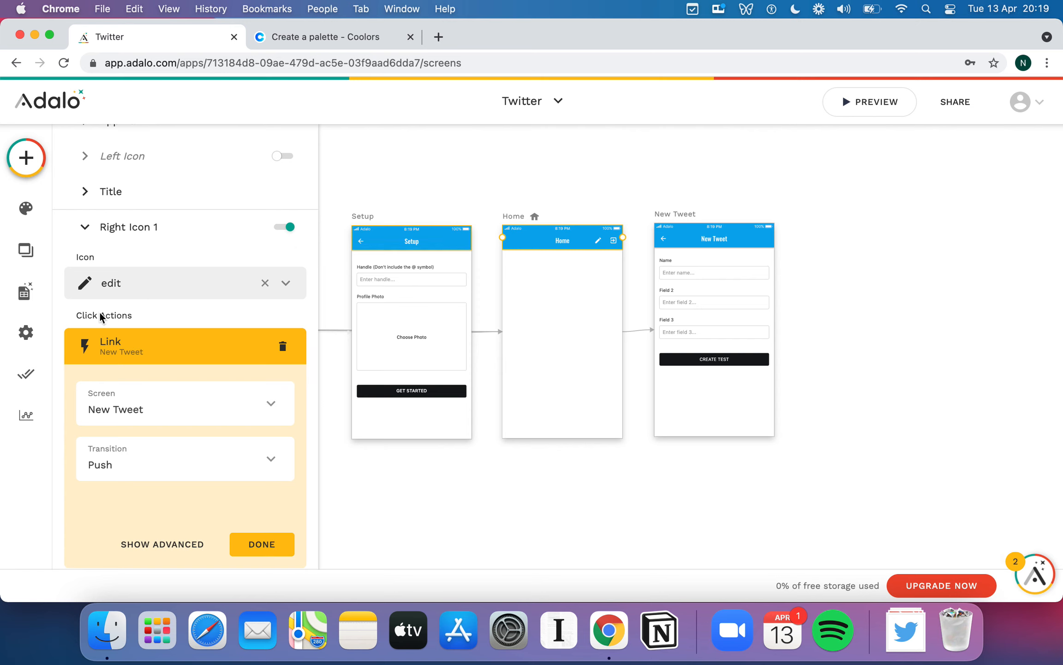
scroll(160, 373, down, 1)
scroll(159, 370, down, 2)
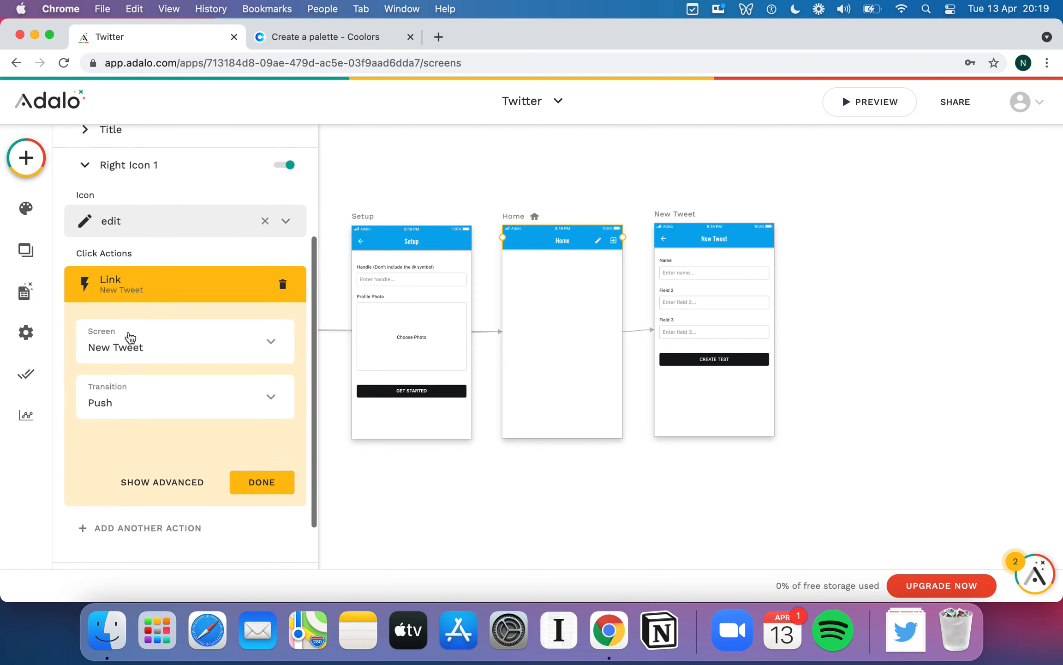
click(274, 482)
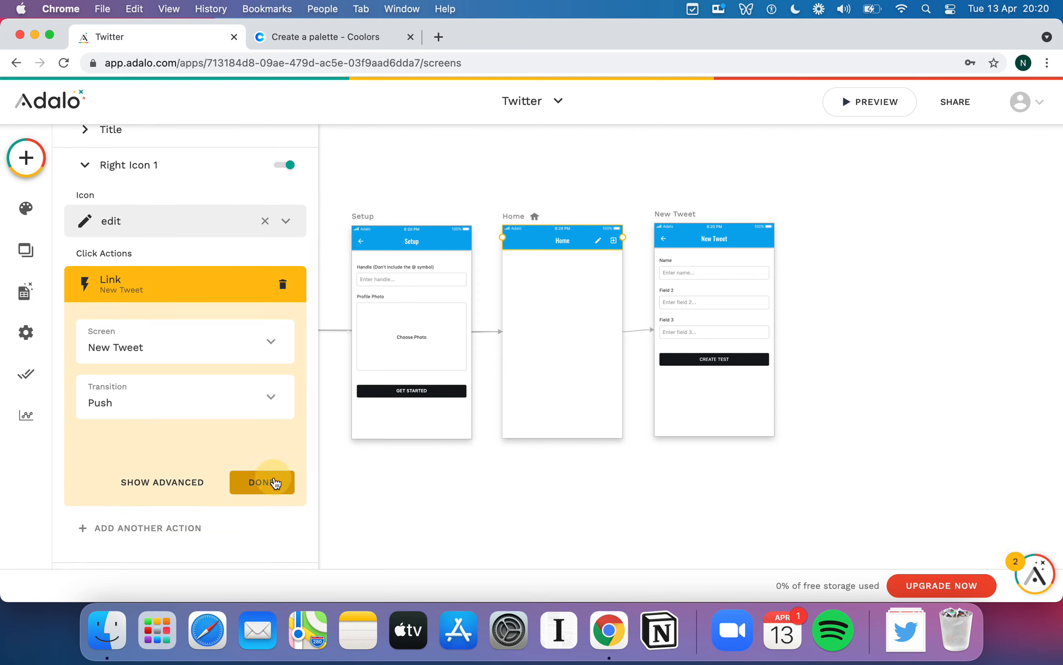
- Set the New Tweet form to create records in Tweets, review its fields, then show the Database panel
click(721, 296)
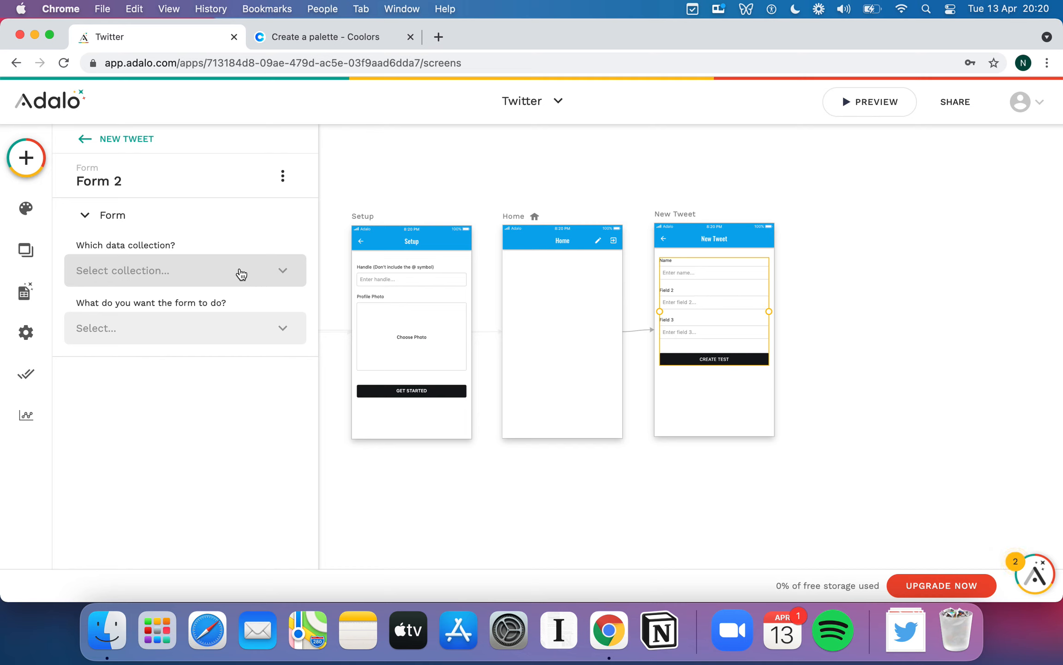
click(158, 274)
click(141, 319)
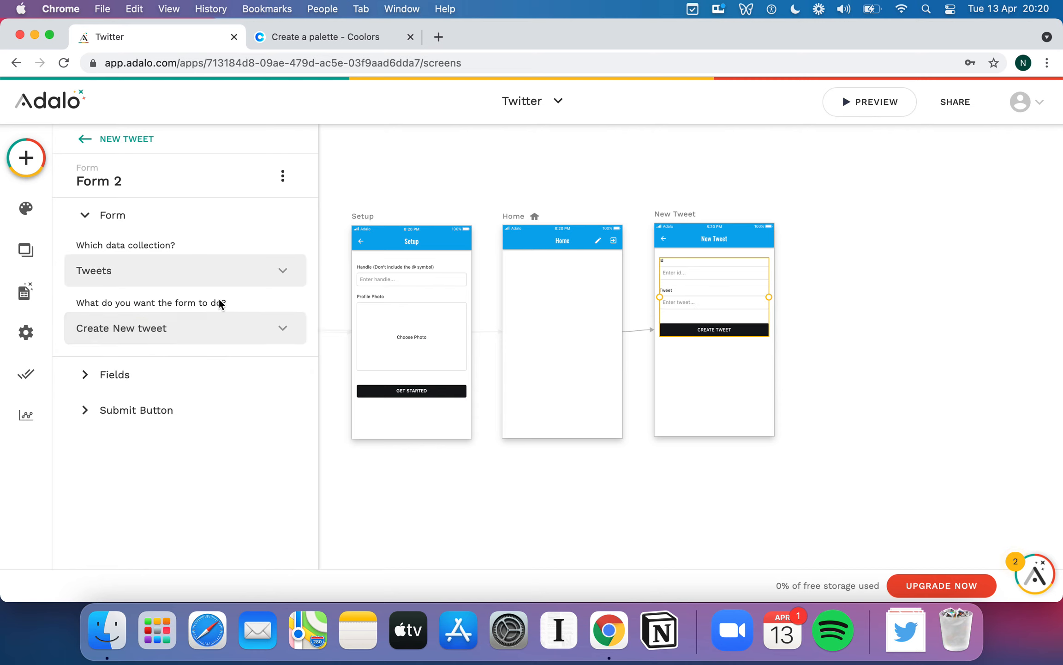
click(86, 374)
scroll(208, 313, down, 2)
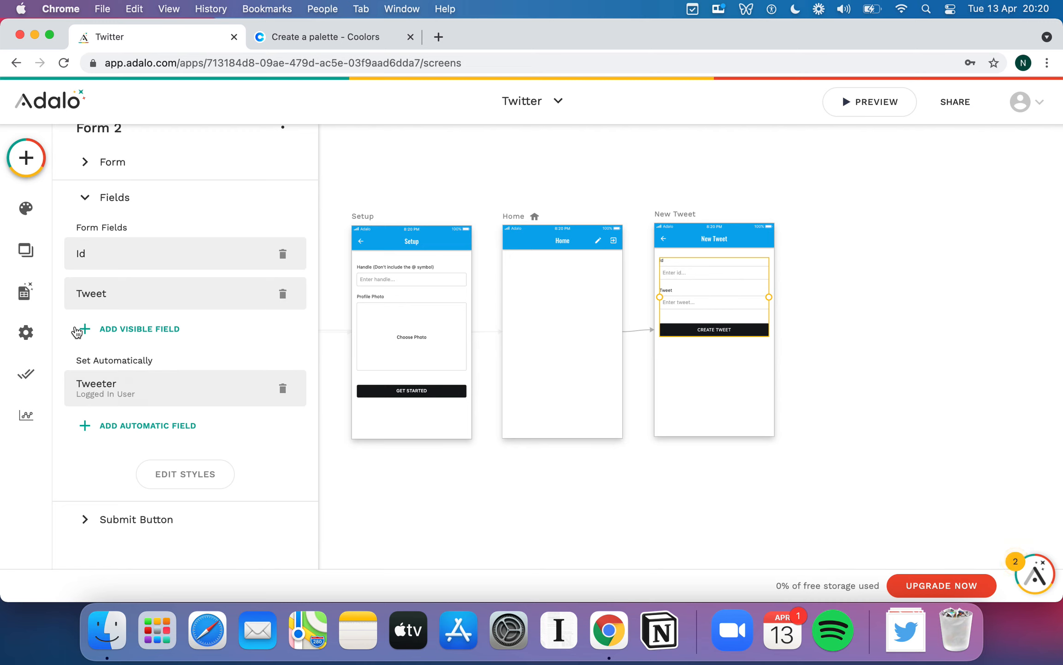
click(25, 292)
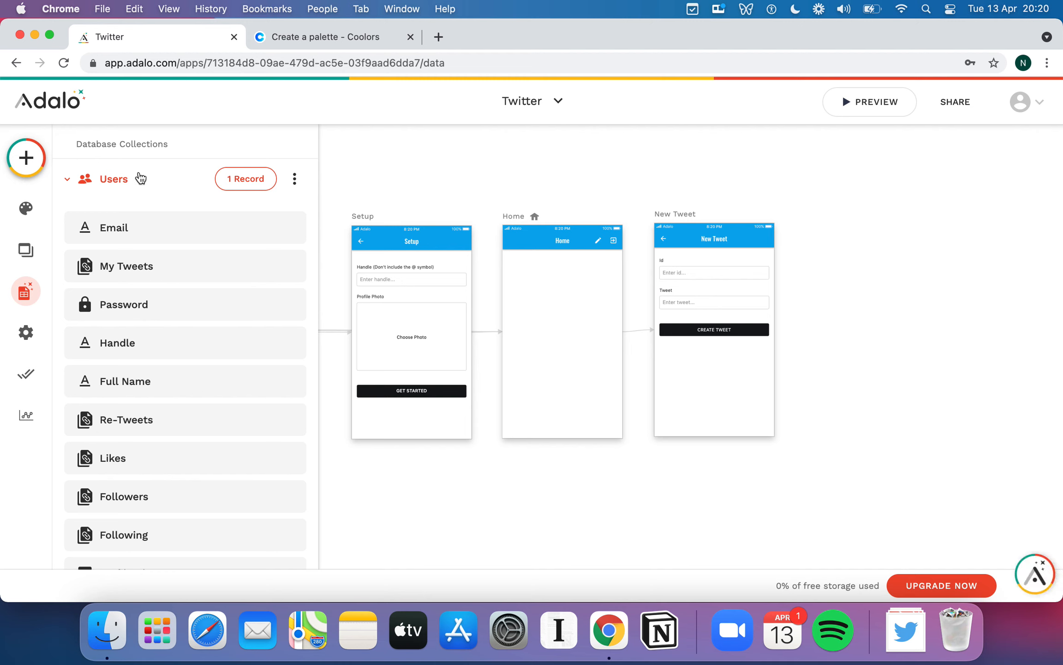
- Collapse Users, expand Tweets to view its properties, and reselect the New Tweet form
click(131, 177)
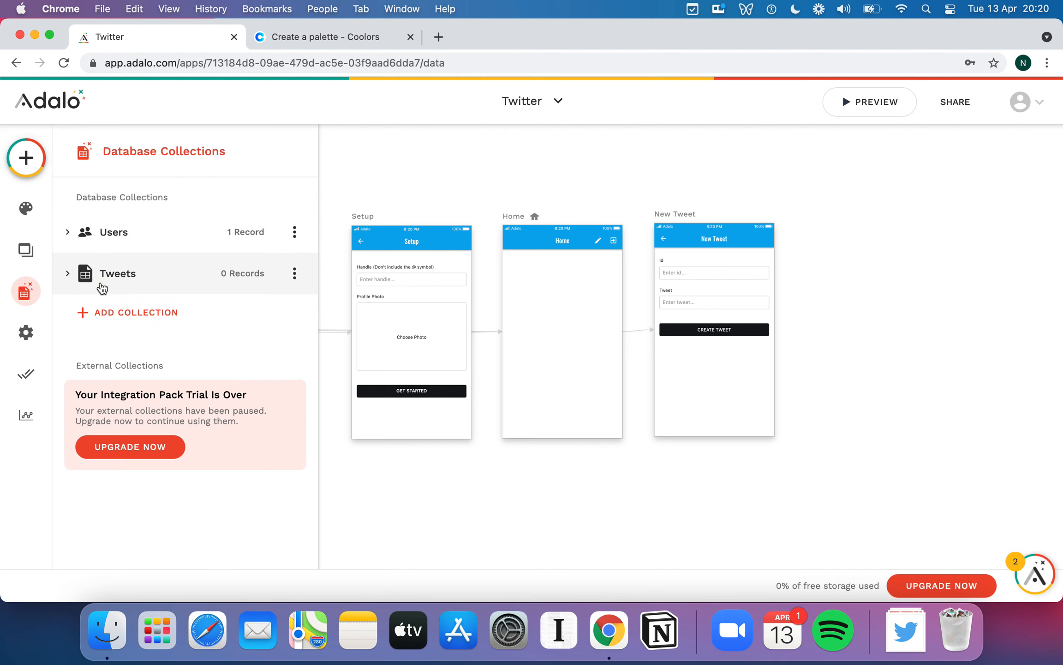
click(153, 272)
scroll(183, 376, down, 1)
scroll(183, 376, down, 1)
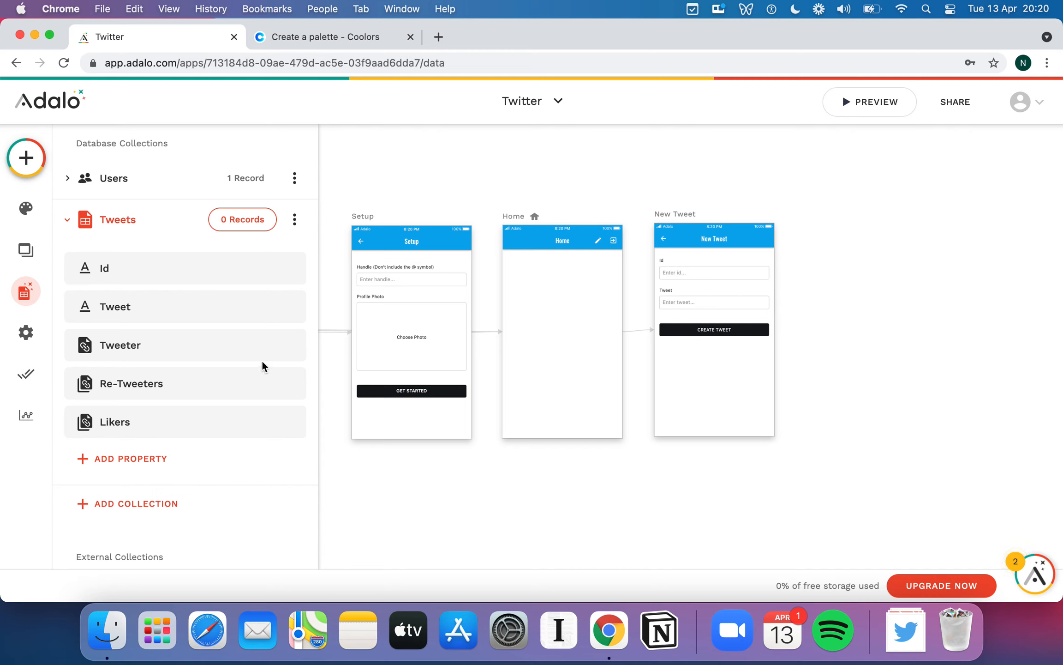
click(688, 305)
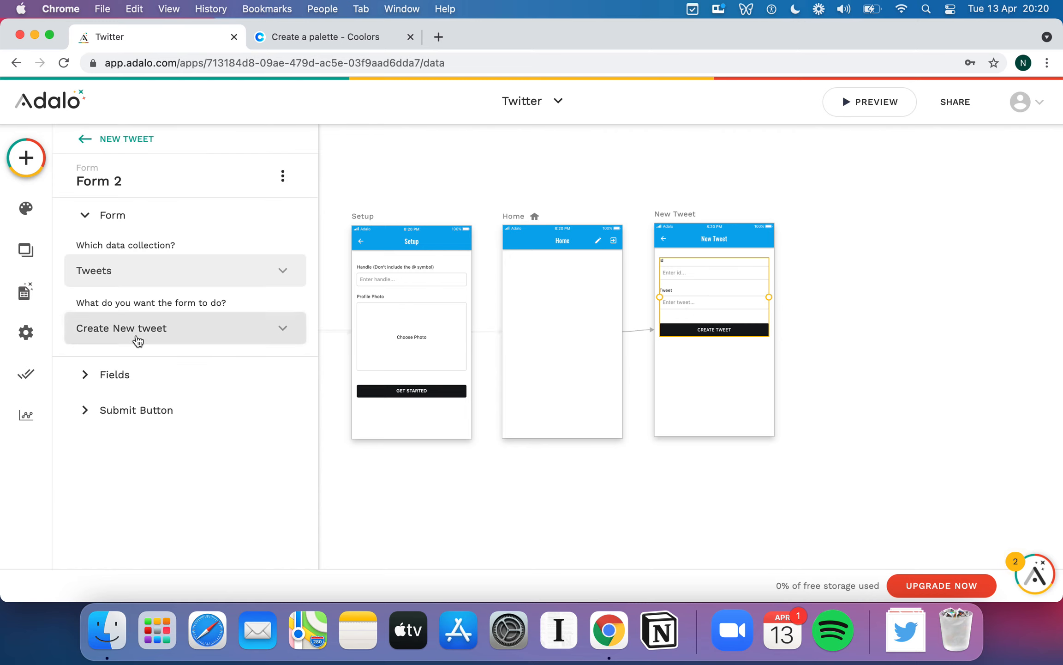
- Delete the Id field and make Tweet a Multi-line input labelled 'What do you want to tweet?'
click(84, 378)
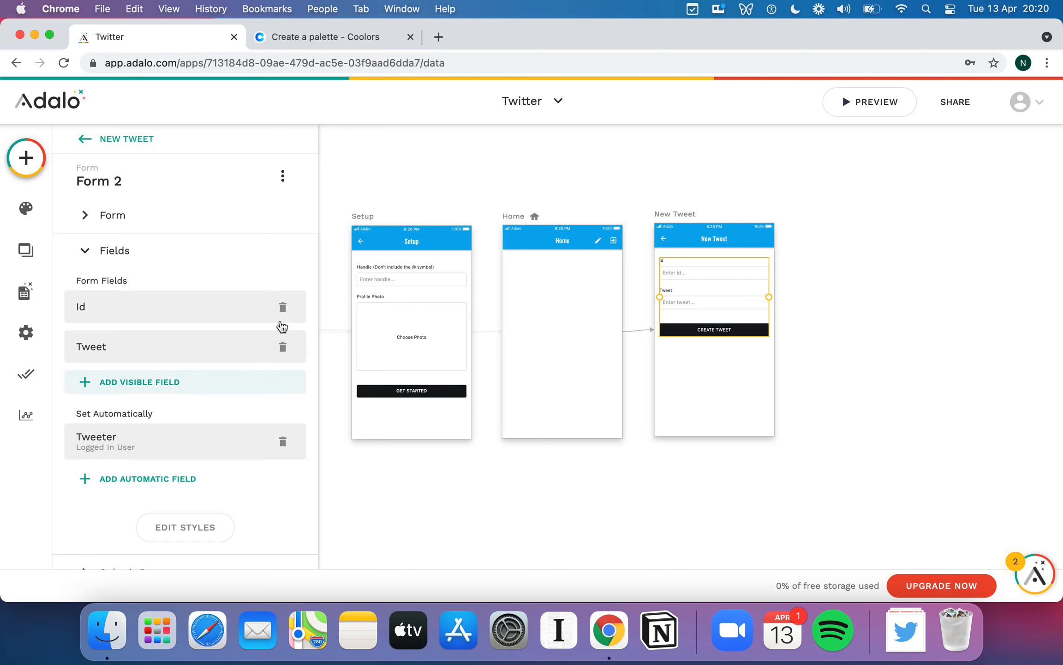
click(283, 307)
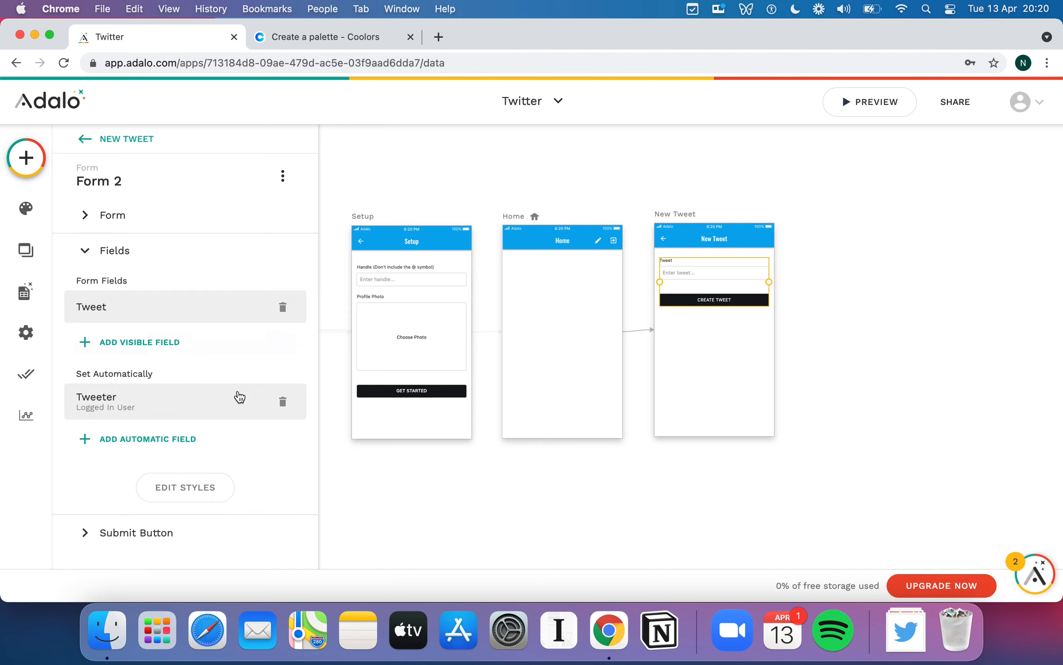
click(136, 313)
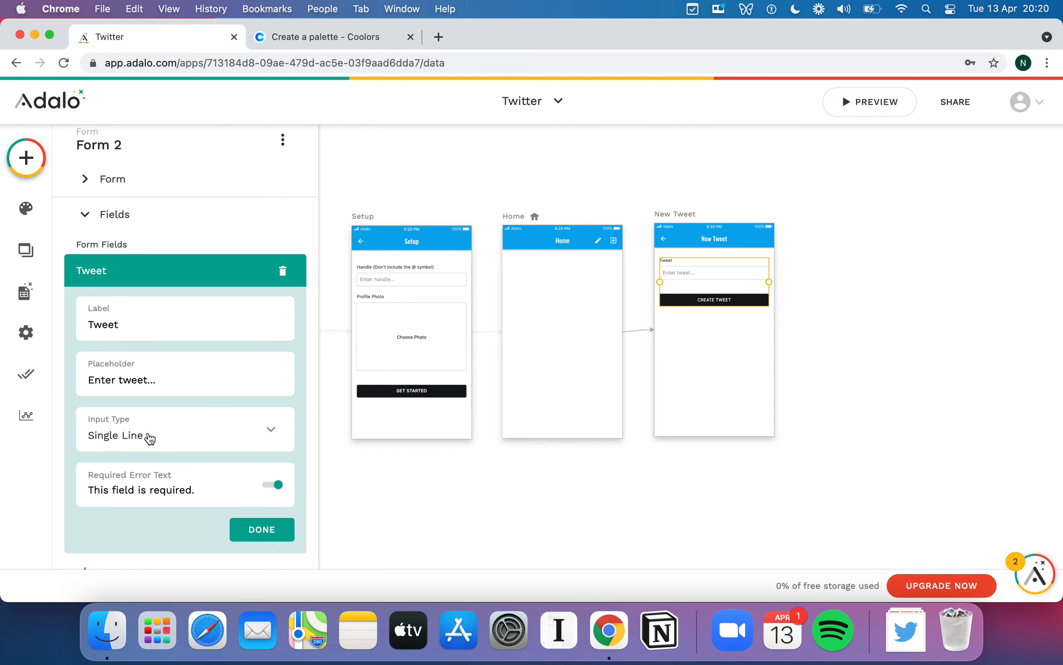
click(151, 435)
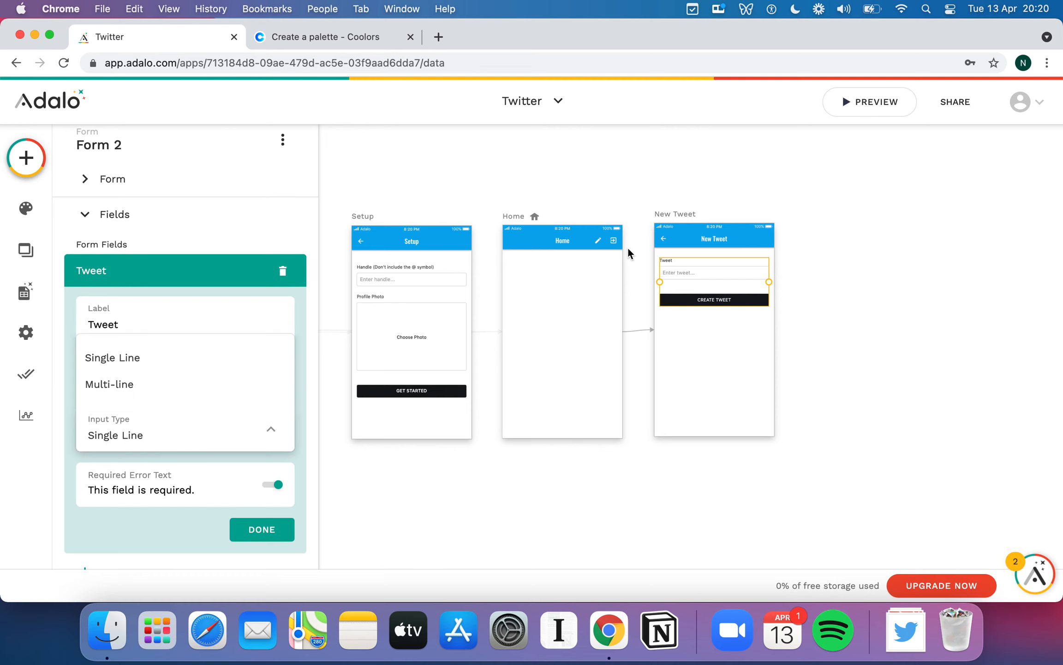
click(178, 390)
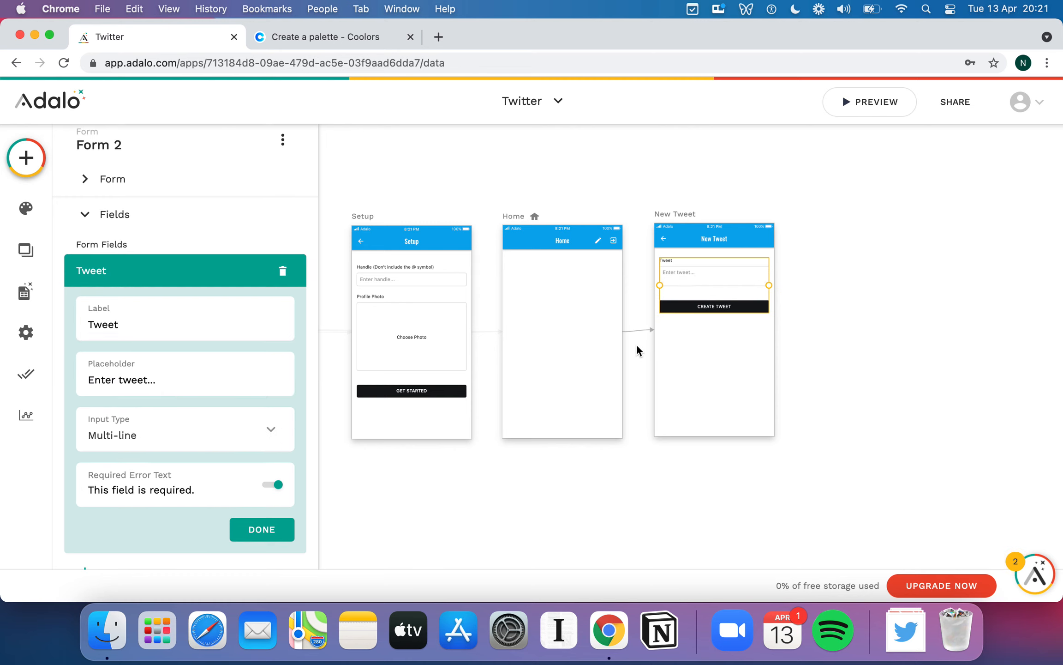
double_click(135, 323)
text(Wh)
text(at wou)
key(BackSpace)
key(BackSpace)
key(BackSpace)
text(do you want to twe)
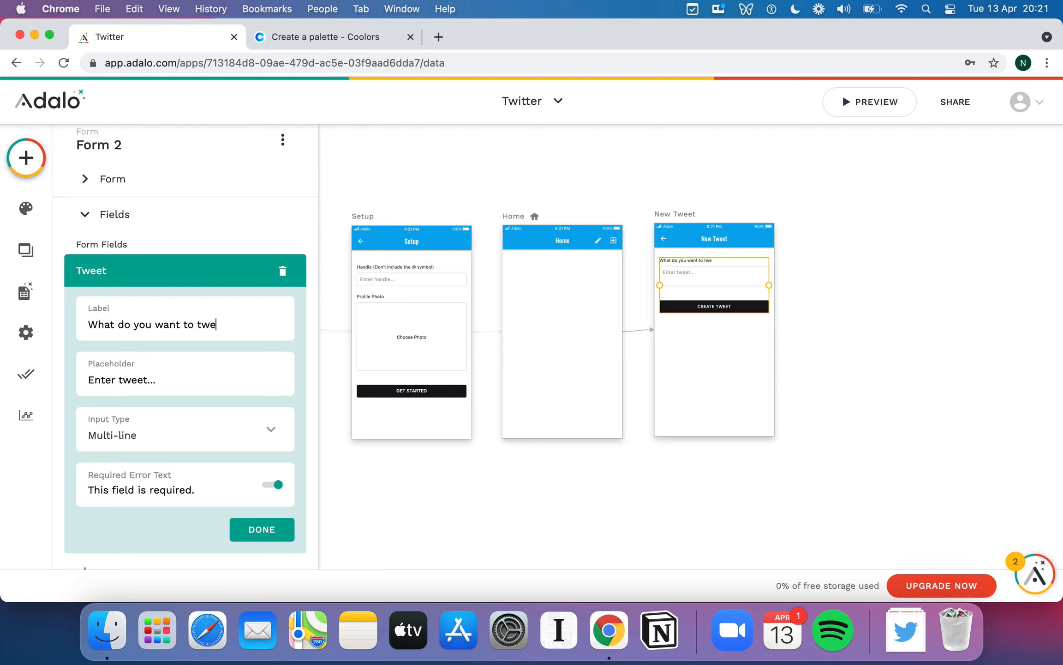
text(et?)
click(273, 528)
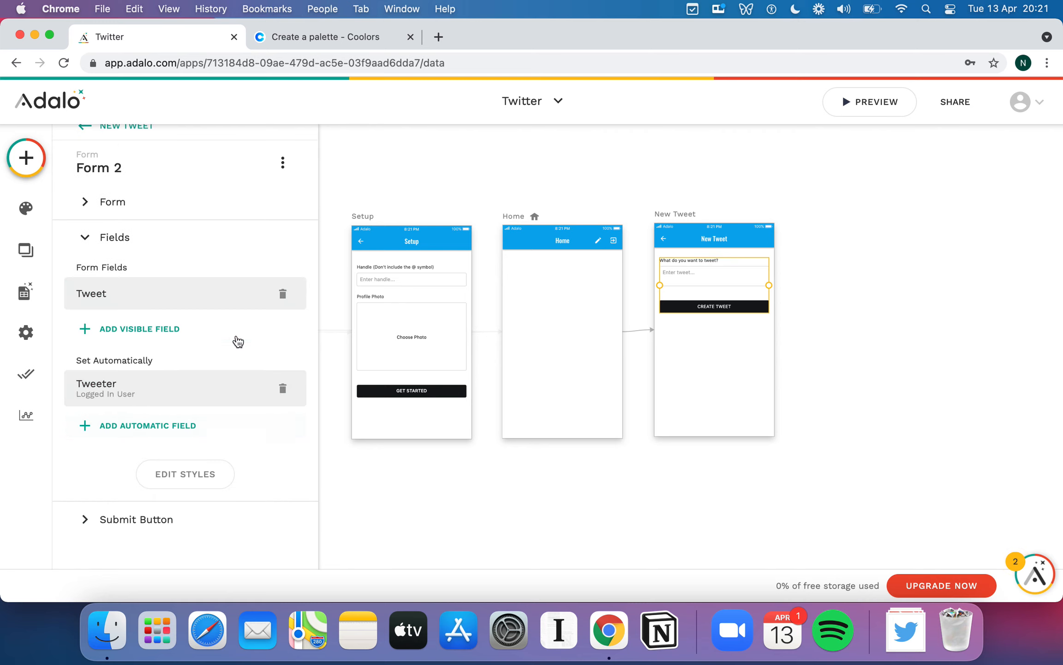
- Add an automatically set Id field whose value starts with Current Time followed by '-'
click(156, 427)
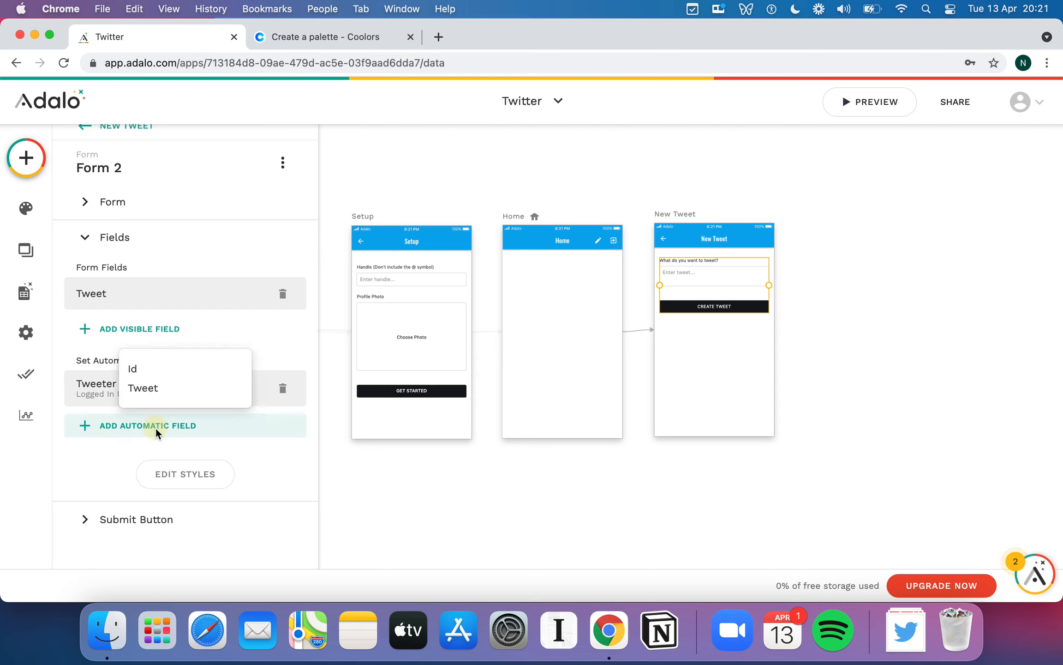
click(179, 369)
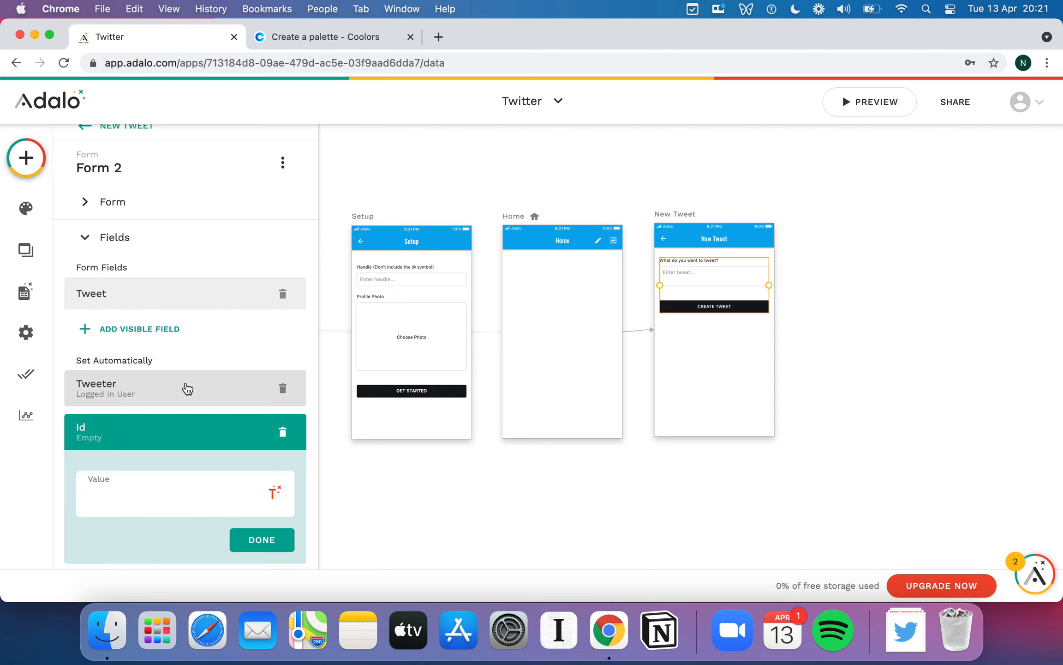
scroll(186, 385, down, 3)
click(147, 391)
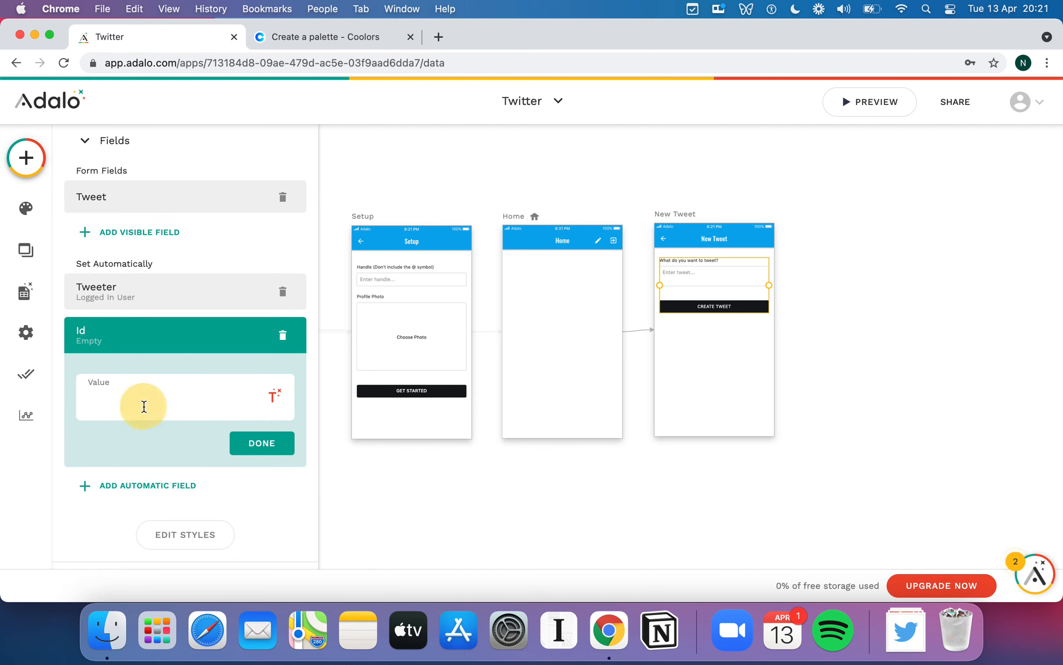
scroll(142, 403, down, 1)
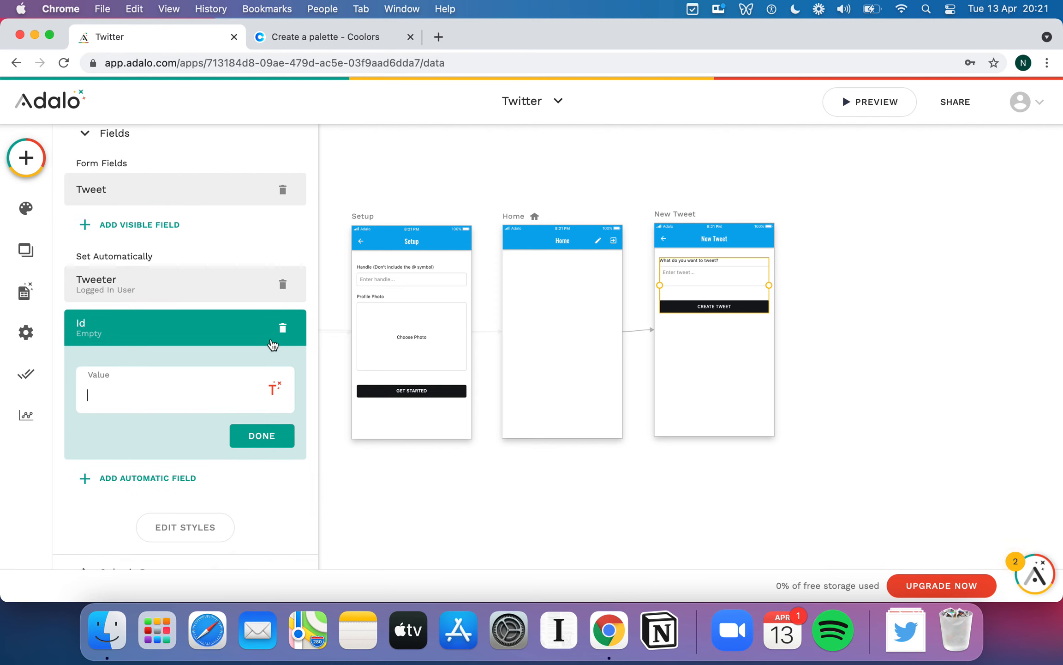
click(128, 390)
click(275, 388)
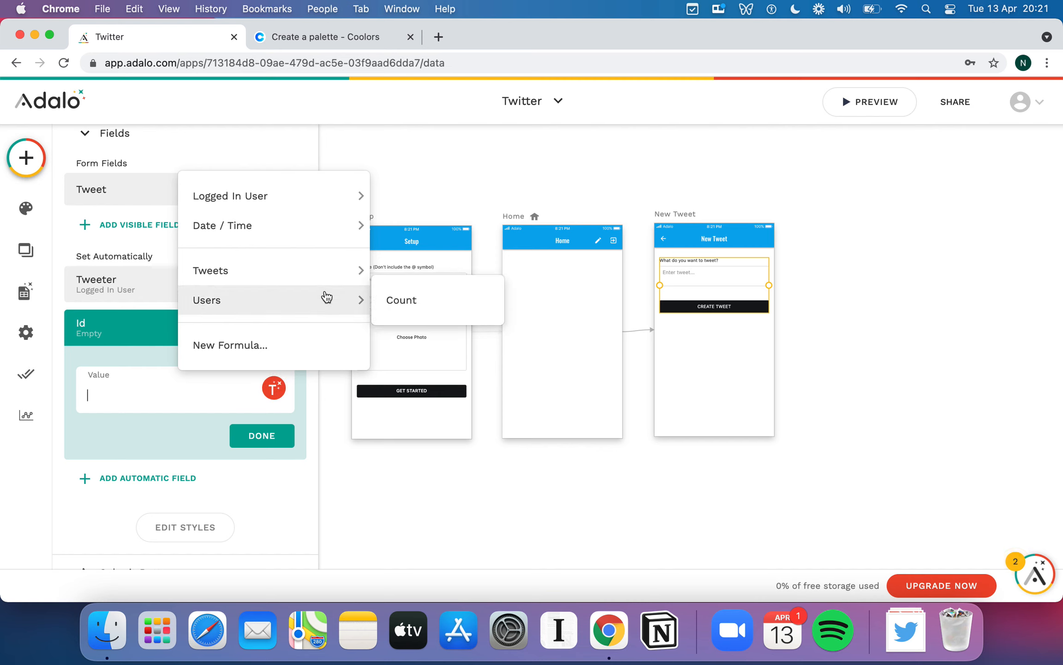
mouse_move(283, 296)
mouse_move(334, 195)
mouse_move(328, 226)
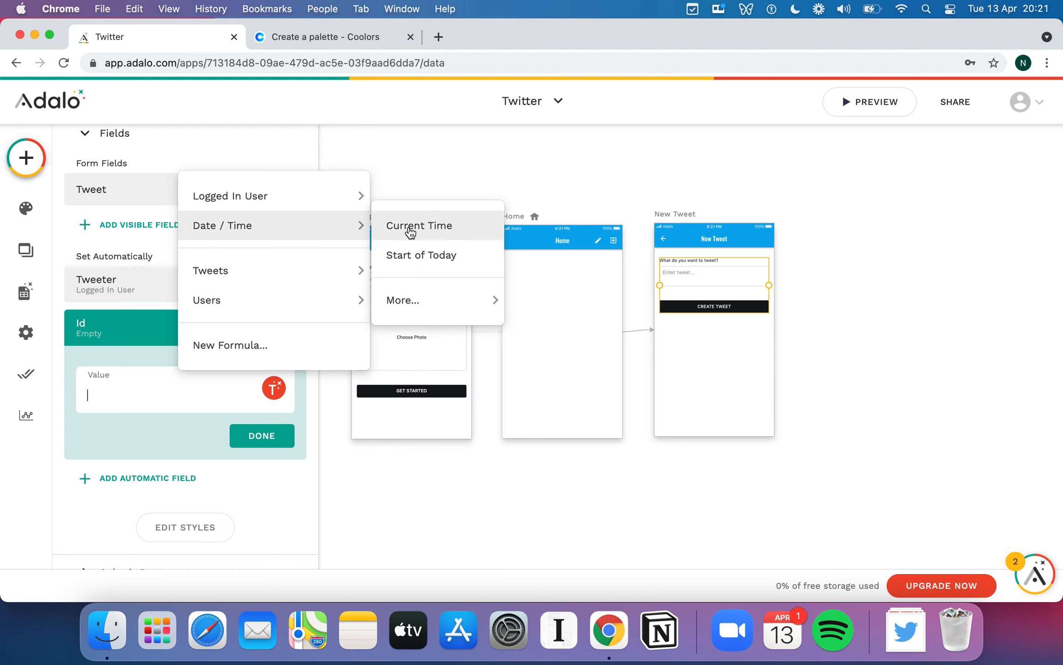
click(409, 228)
text(-)
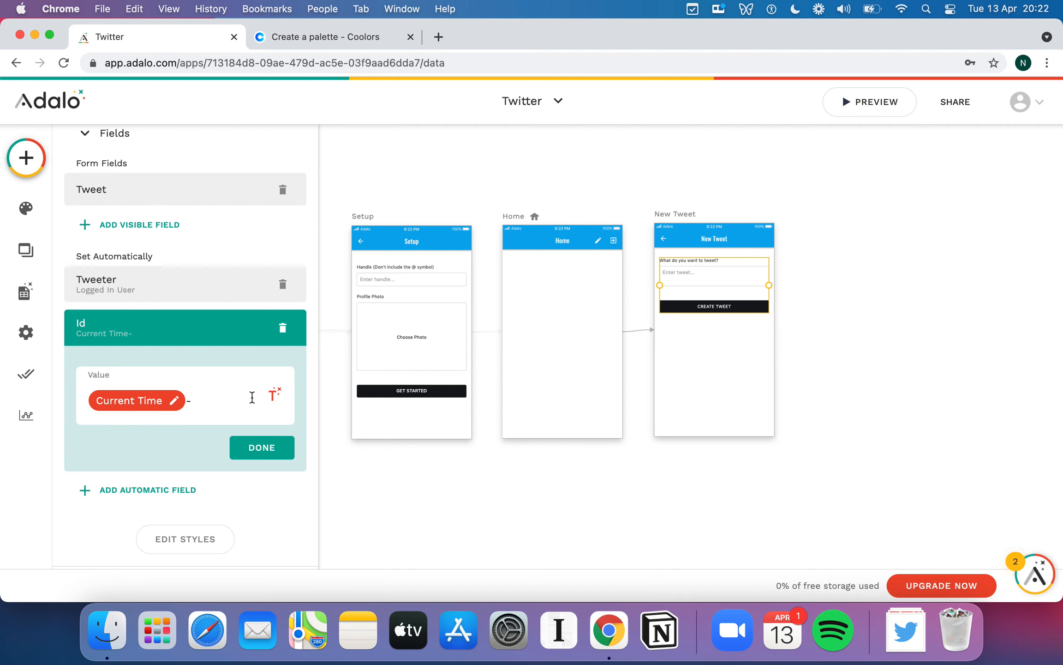
- Append the logged-in user's Handle and the All Tweets count to the Id, dropping the users count
click(280, 404)
mouse_move(284, 214)
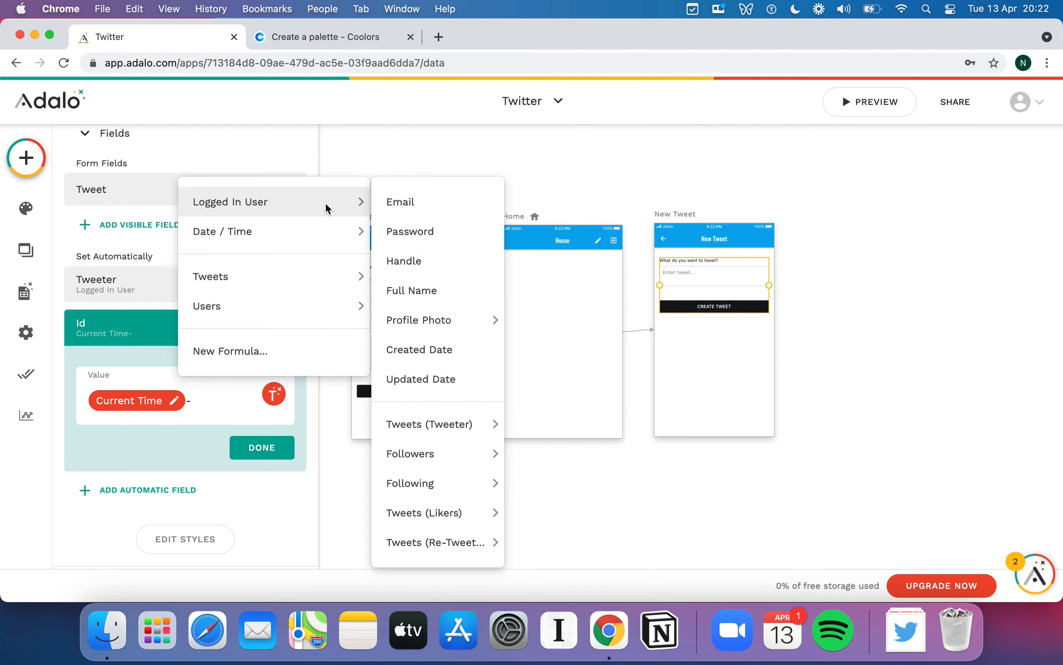
click(446, 260)
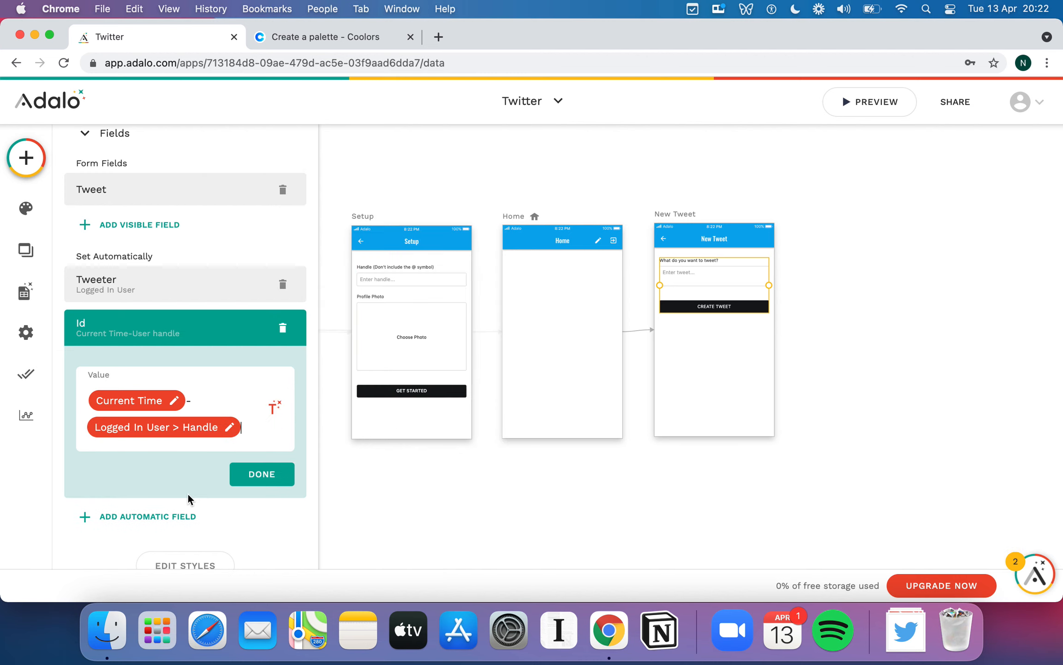
click(275, 408)
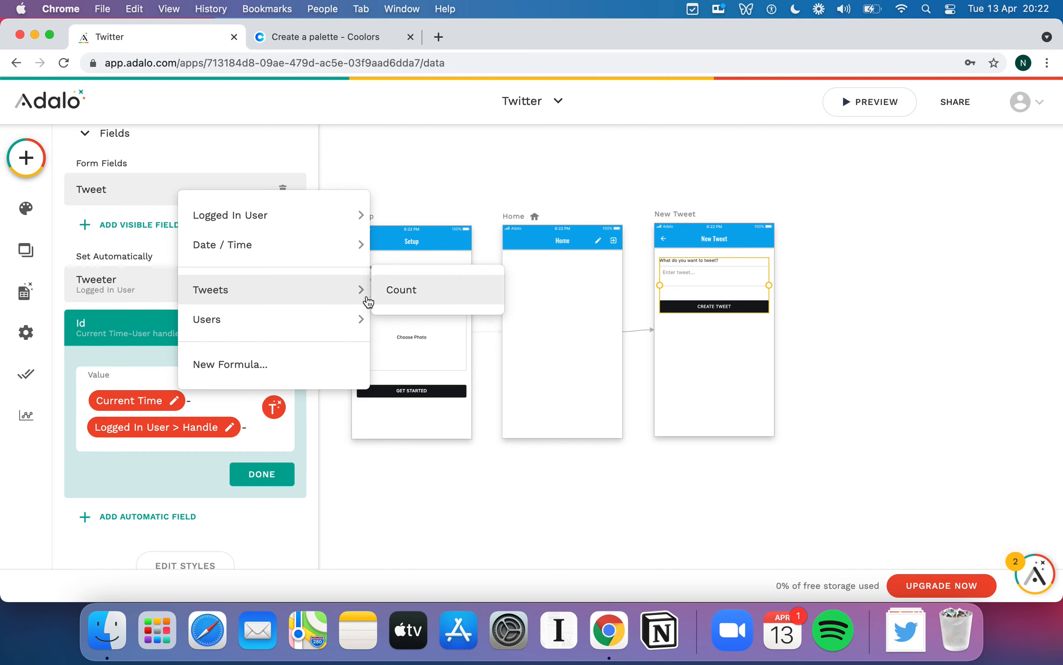
click(424, 294)
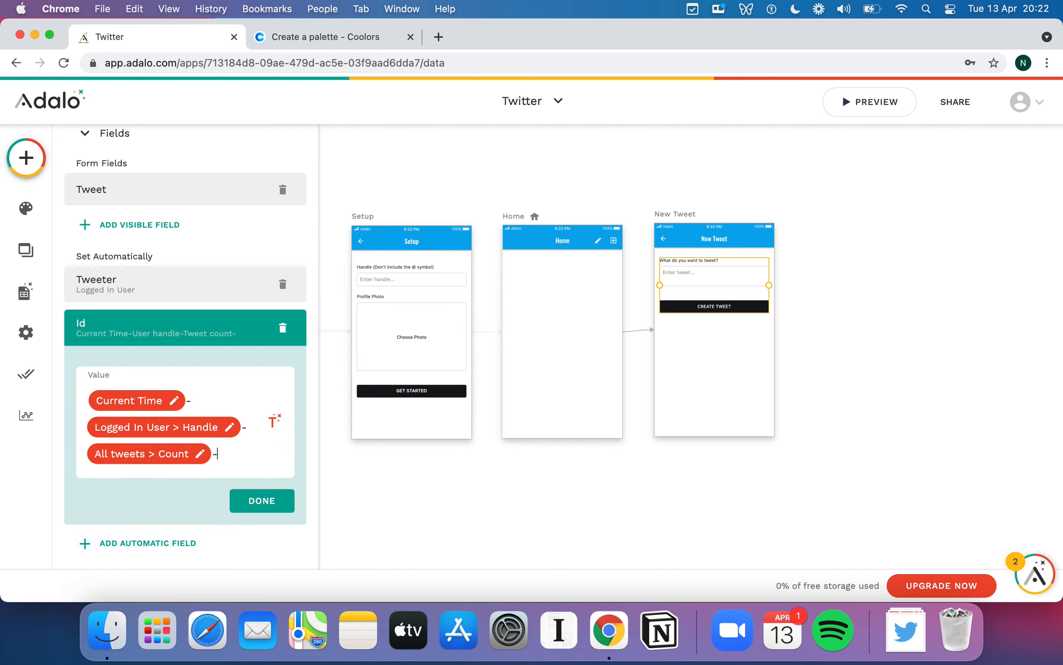
click(274, 420)
mouse_move(305, 330)
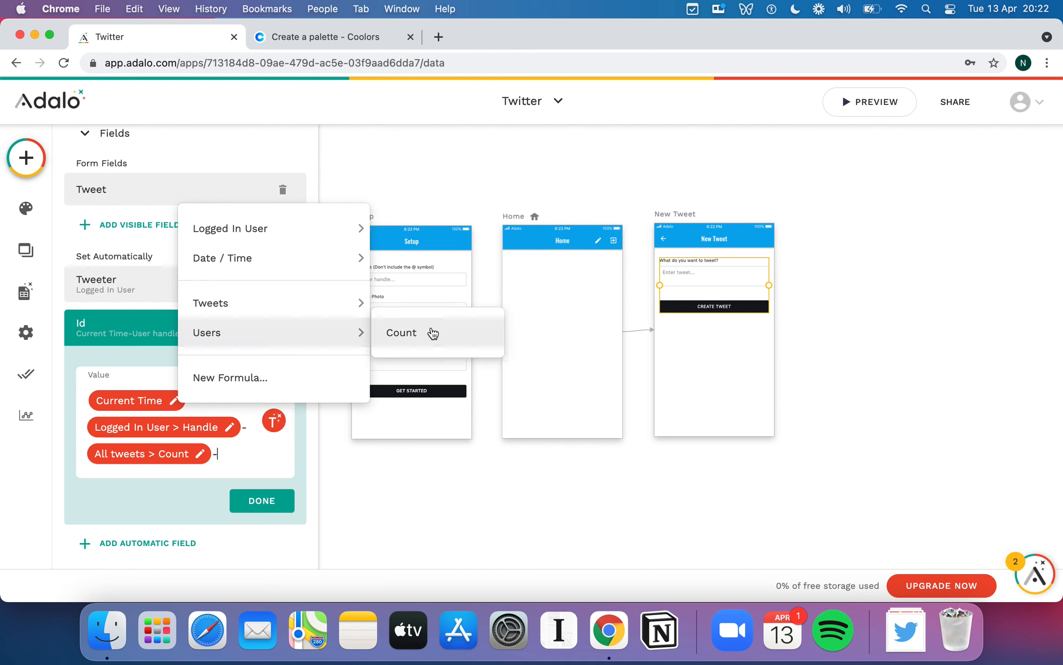
click(401, 332)
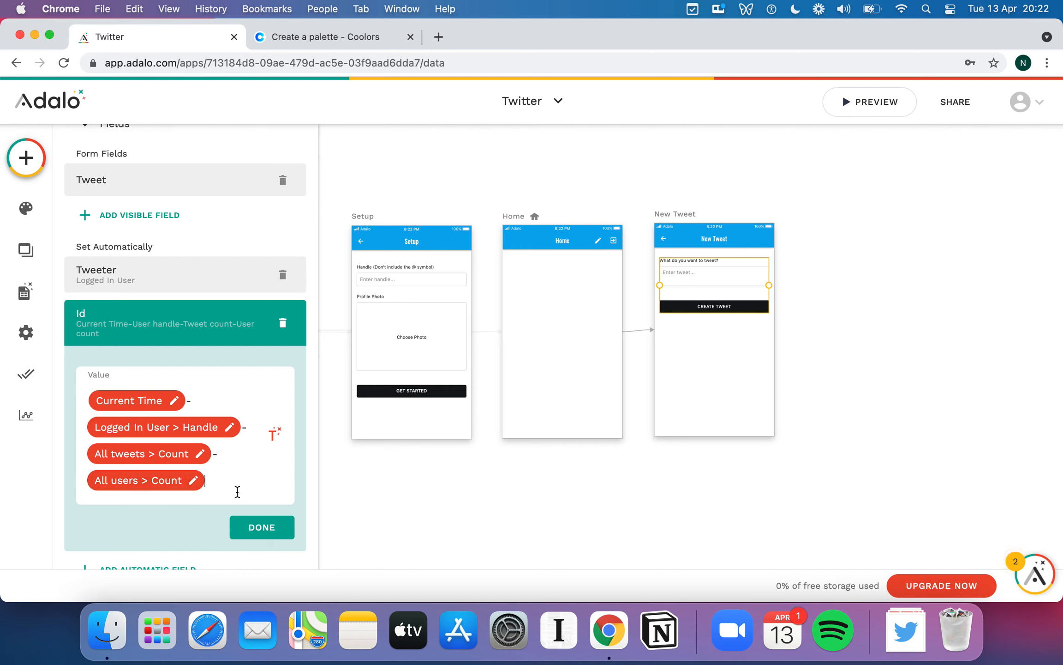
key(BackSpace)
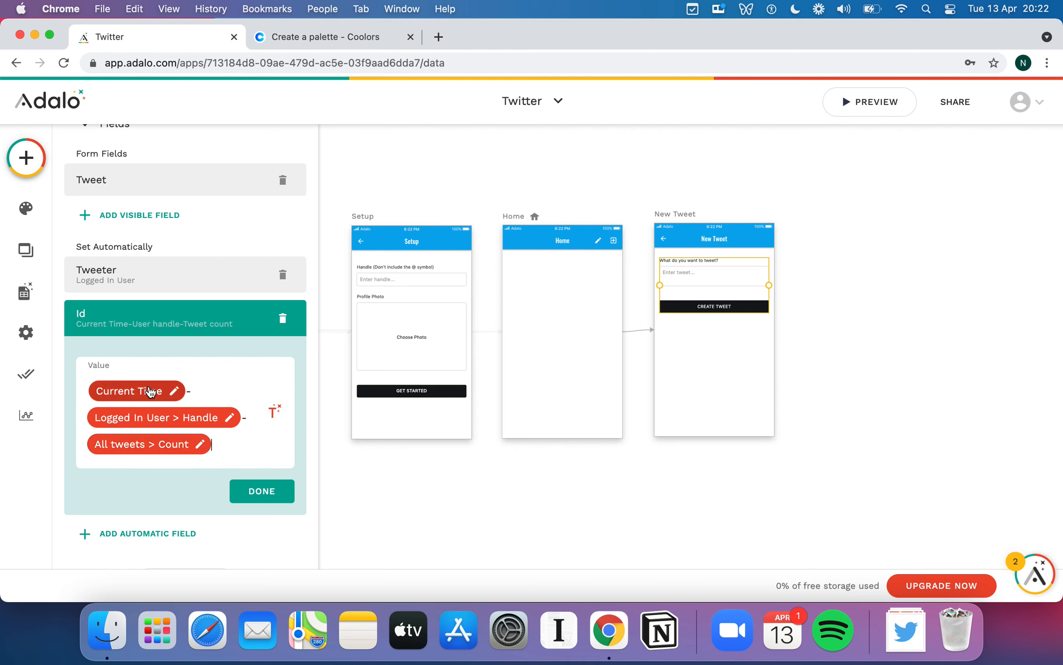
- Switch Current Time's format in the Id from Relative to Date and finish the value
click(173, 391)
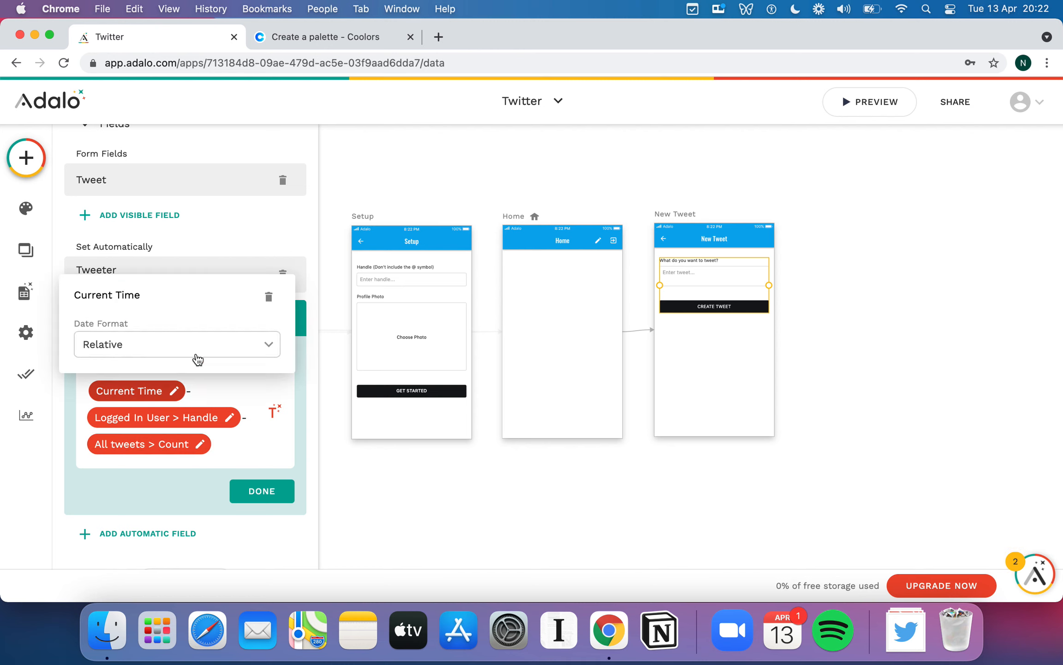
click(160, 346)
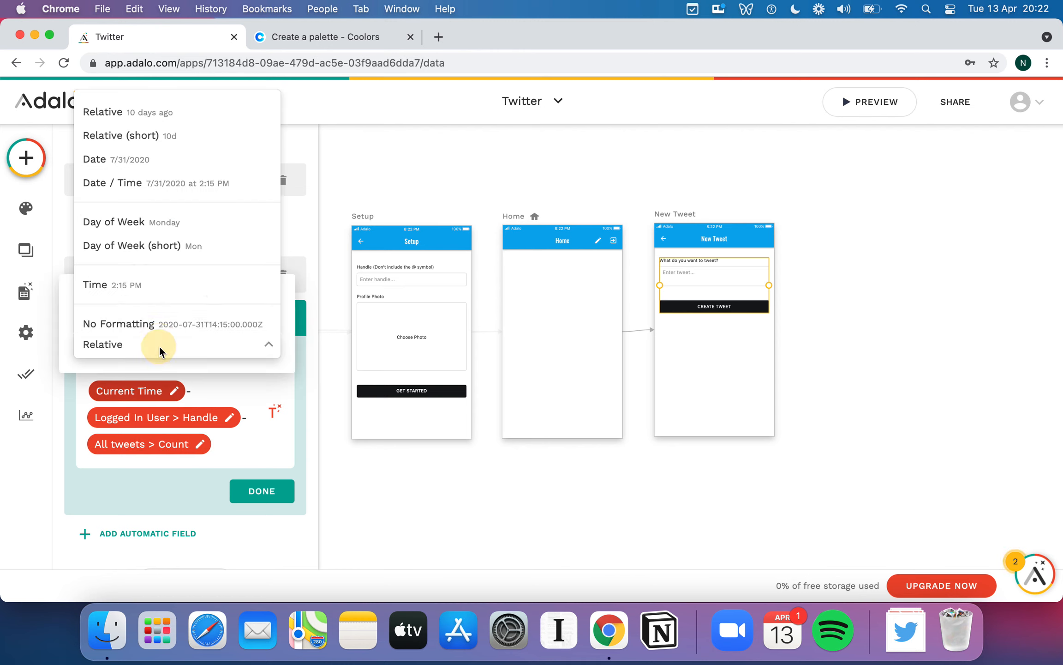
click(207, 161)
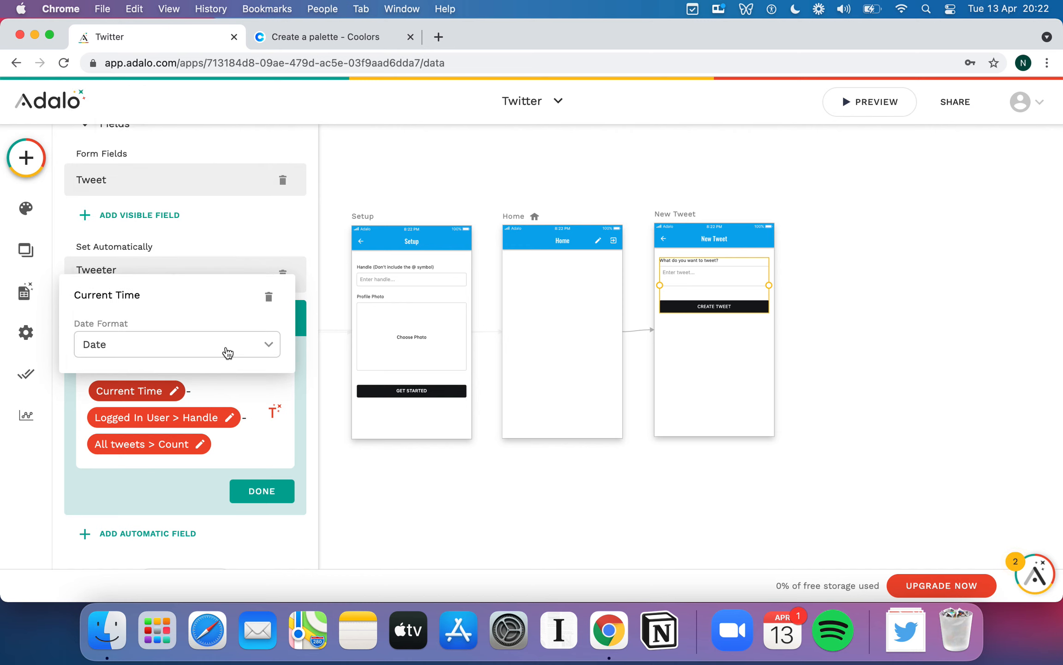
click(276, 451)
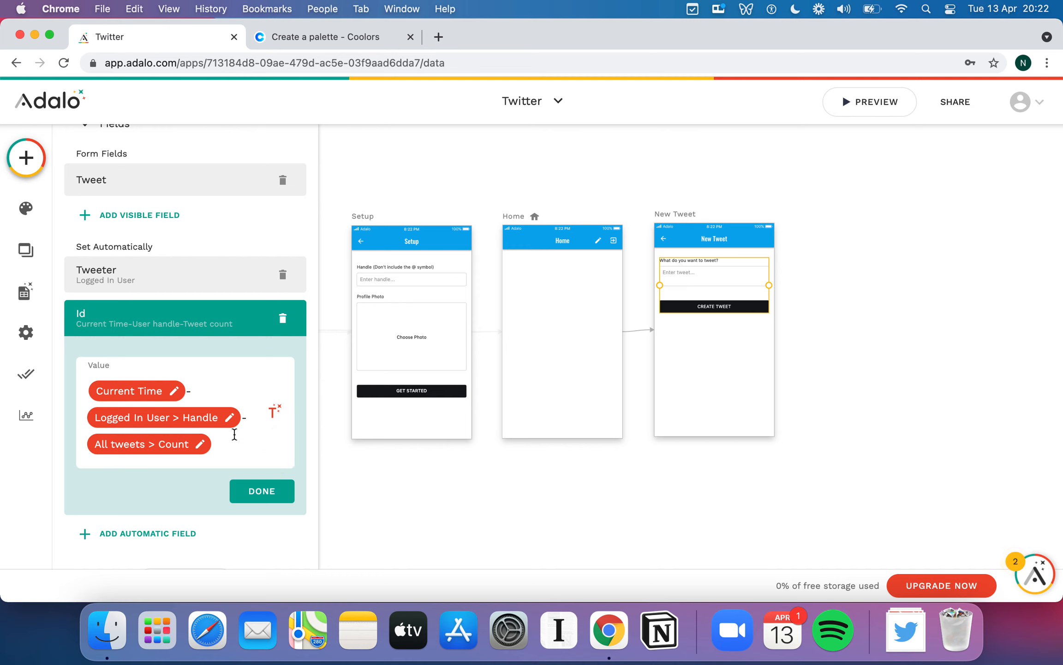
click(275, 493)
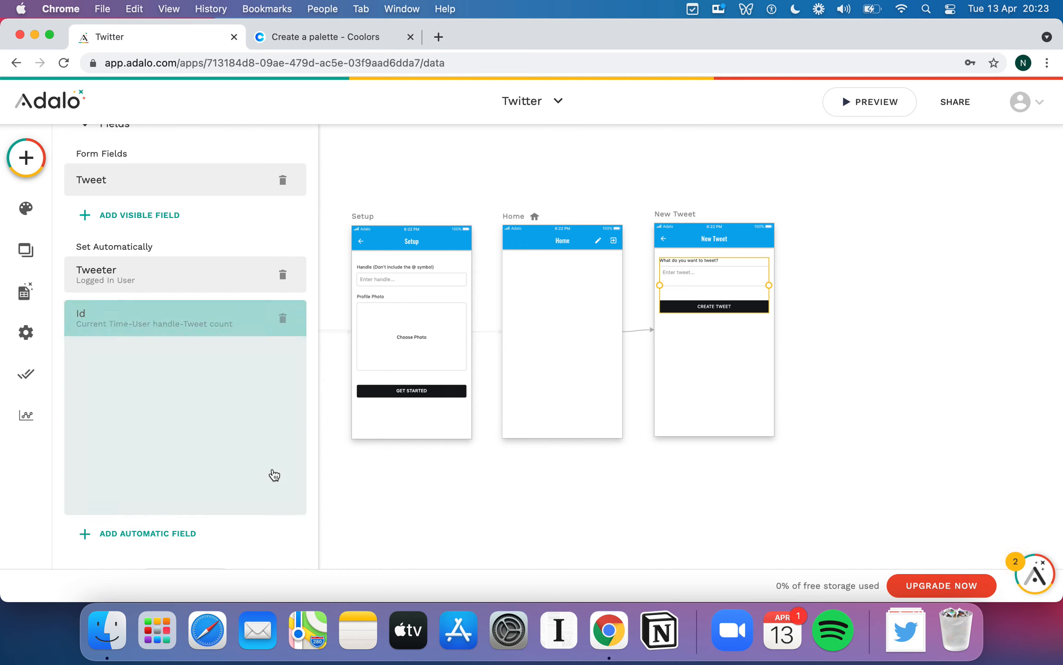
- Reopen the New Tweet form's Id value to review it, then close it
click(195, 399)
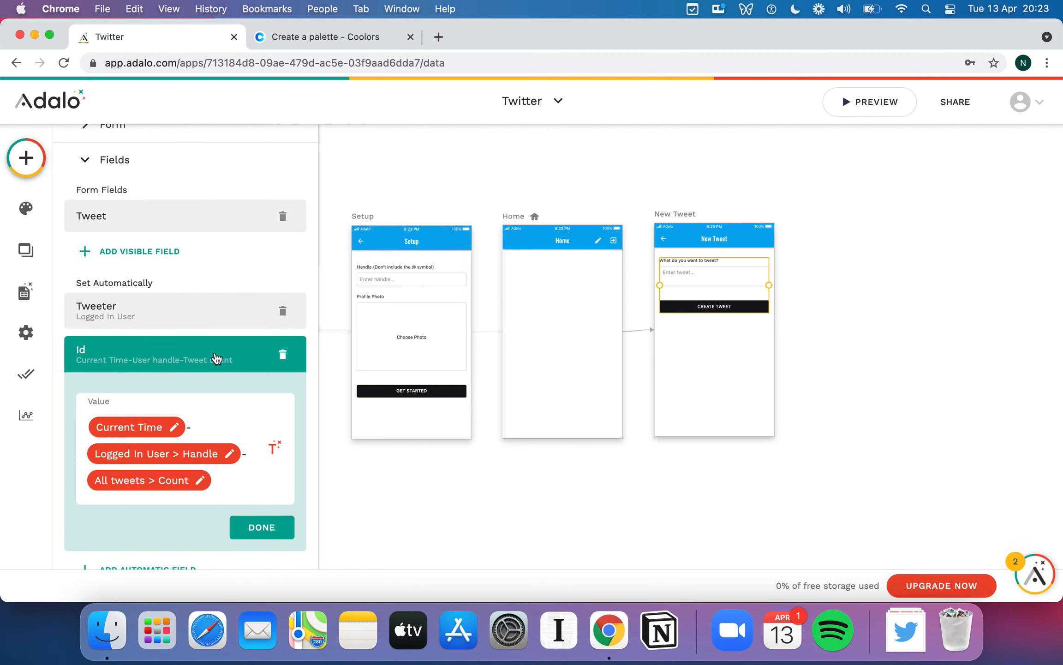
click(215, 357)
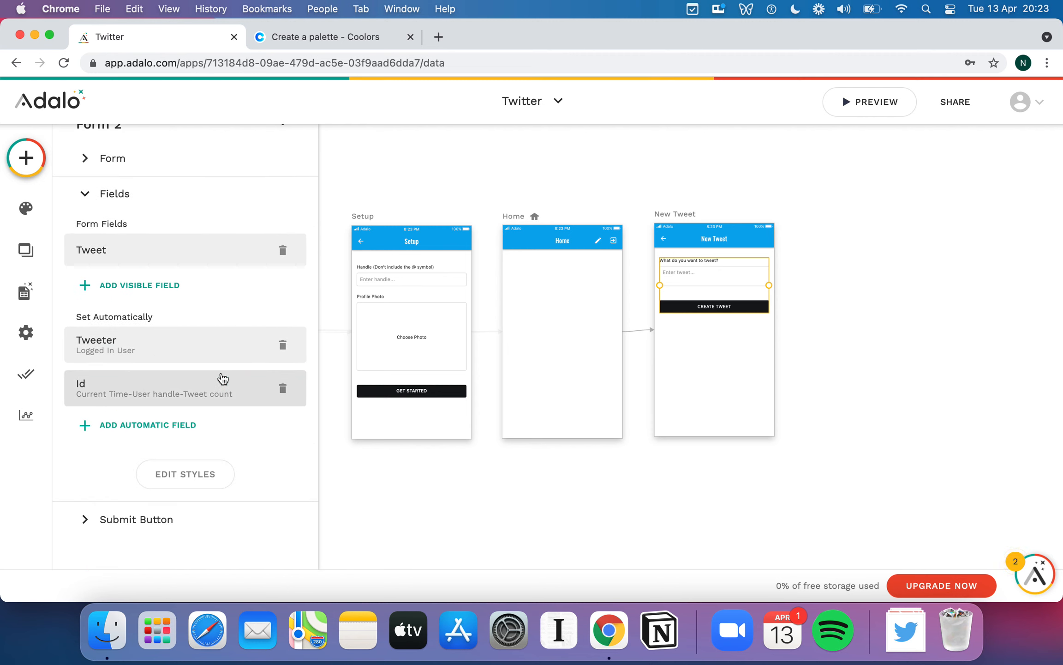
click(210, 400)
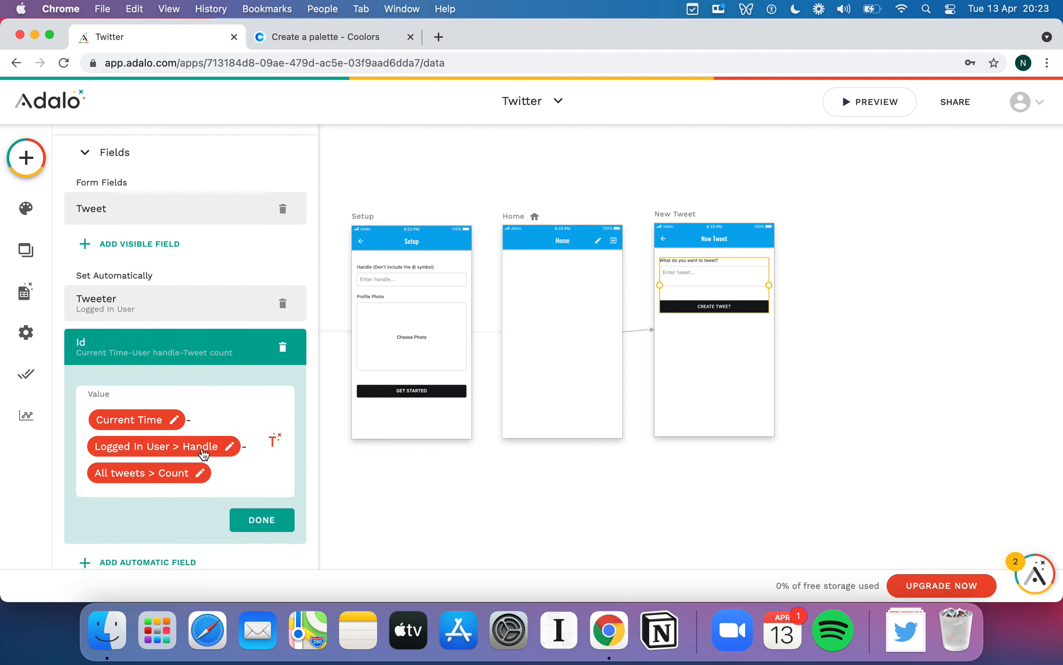
click(262, 520)
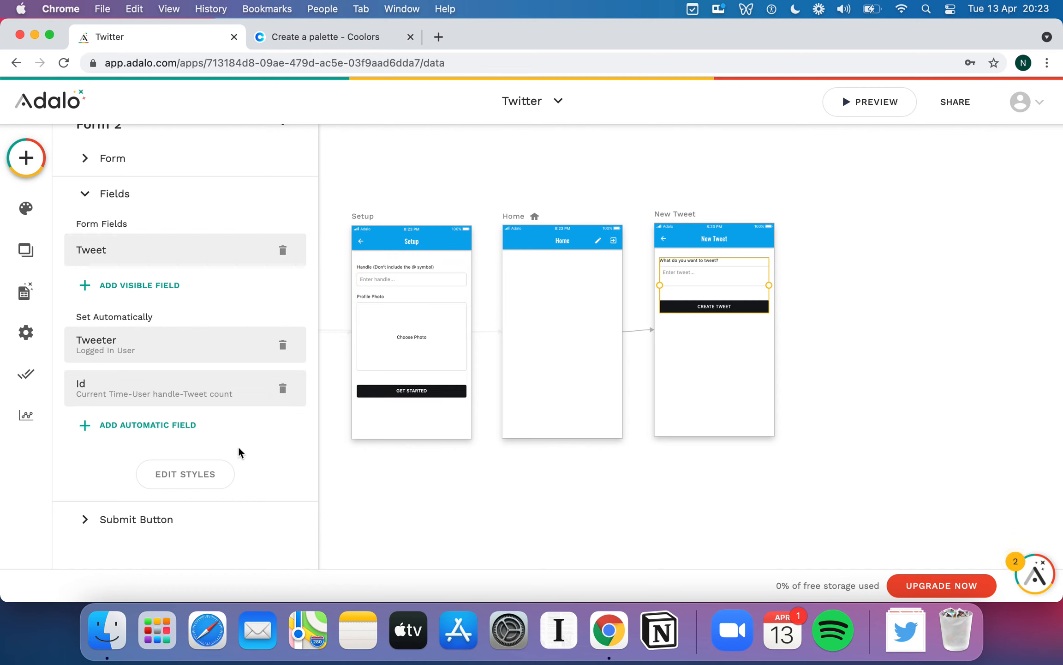
- Inspect the Submit Button's actions without adding one, then deselect the form to show all screens
click(154, 527)
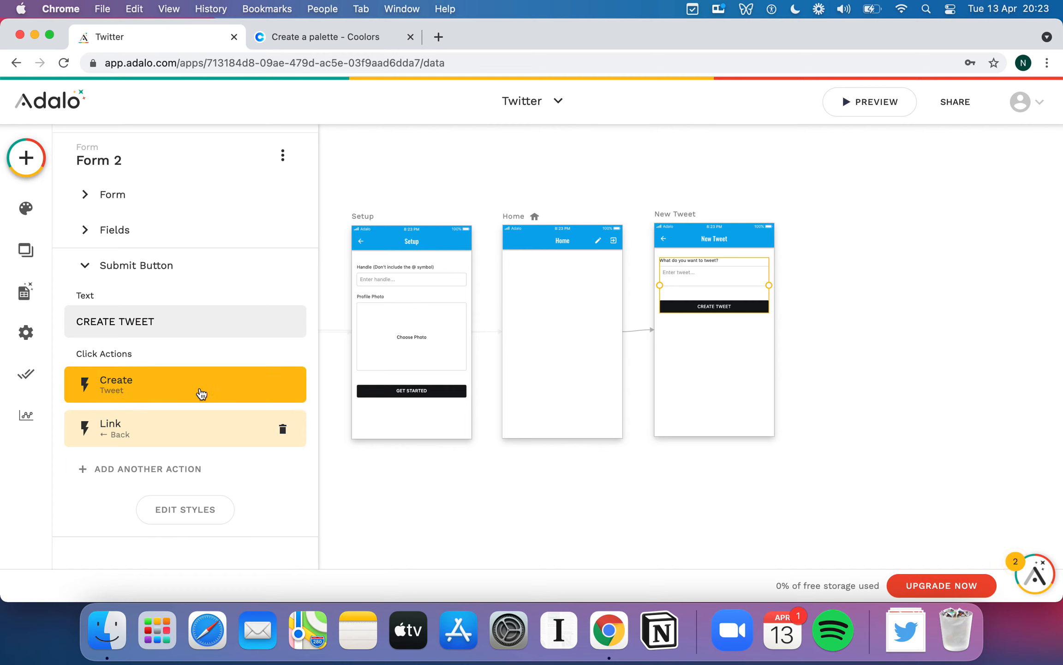
click(203, 473)
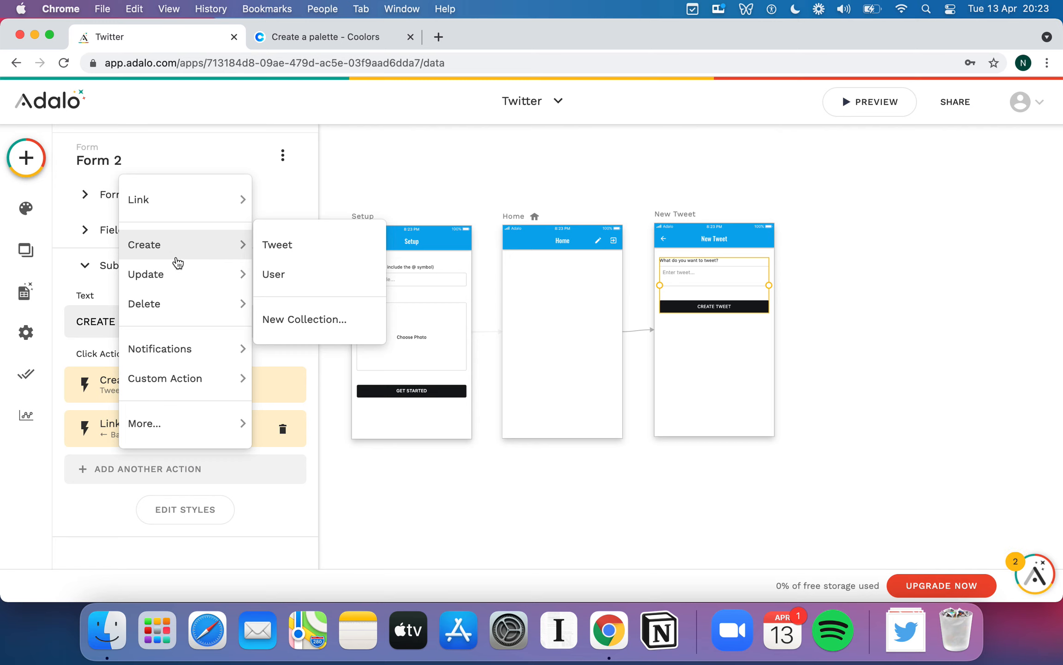
click(87, 347)
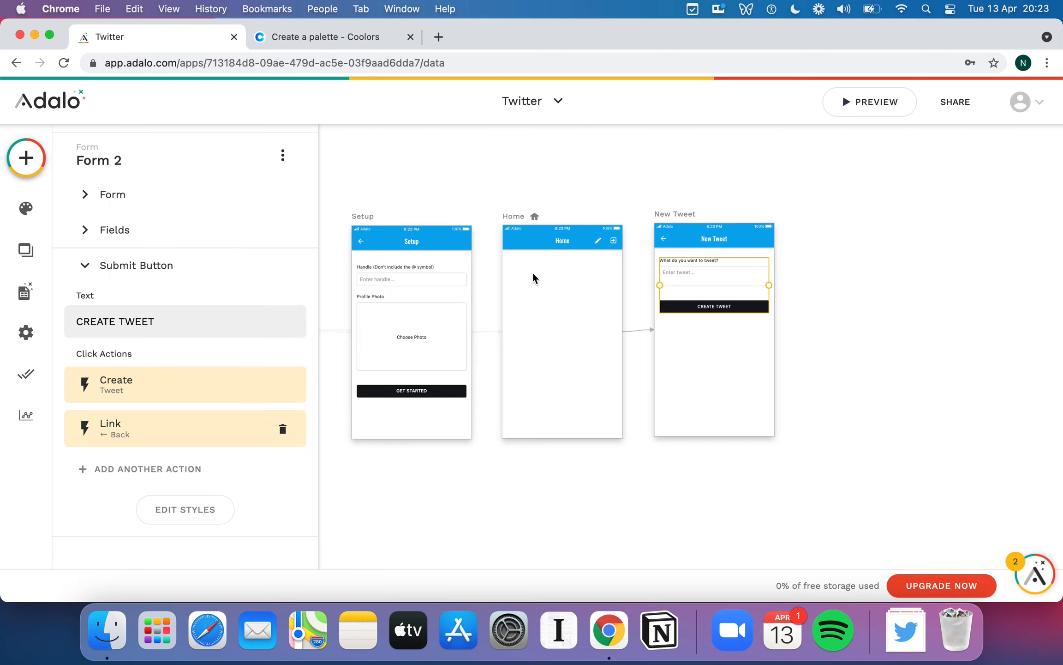
click(777, 162)
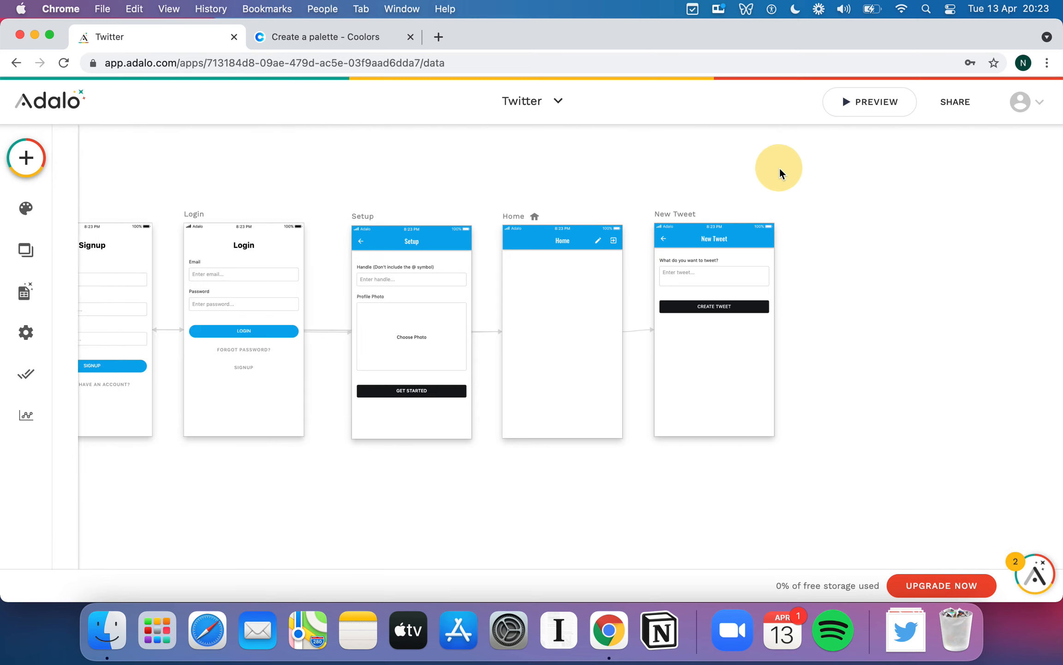
- Preview the app and post 'This is my first tweet' from the New Tweet screen
click(875, 107)
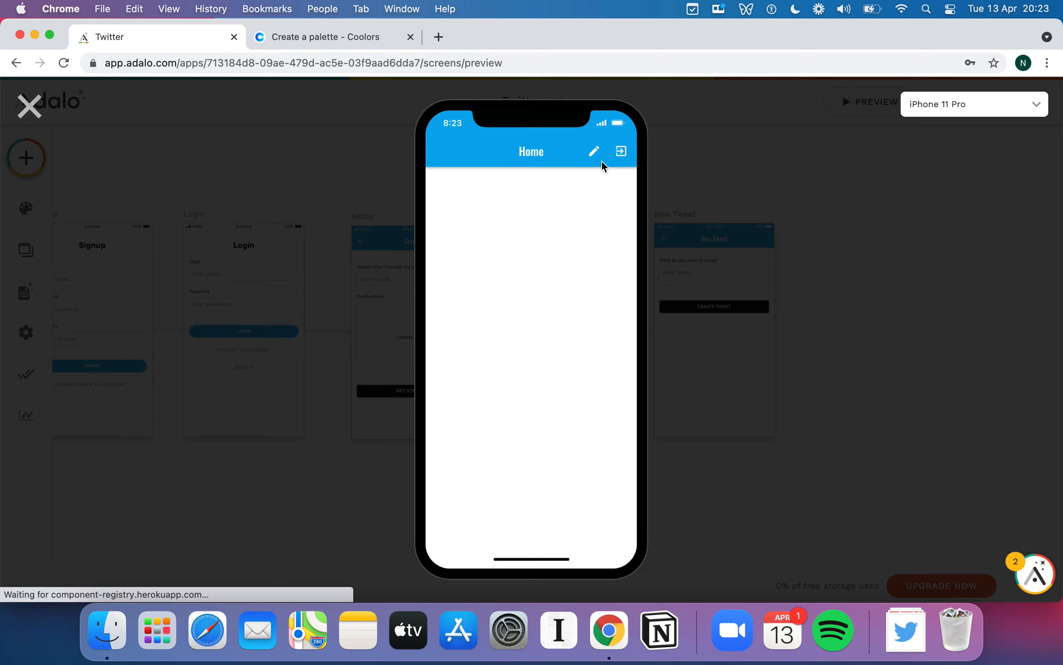
click(592, 158)
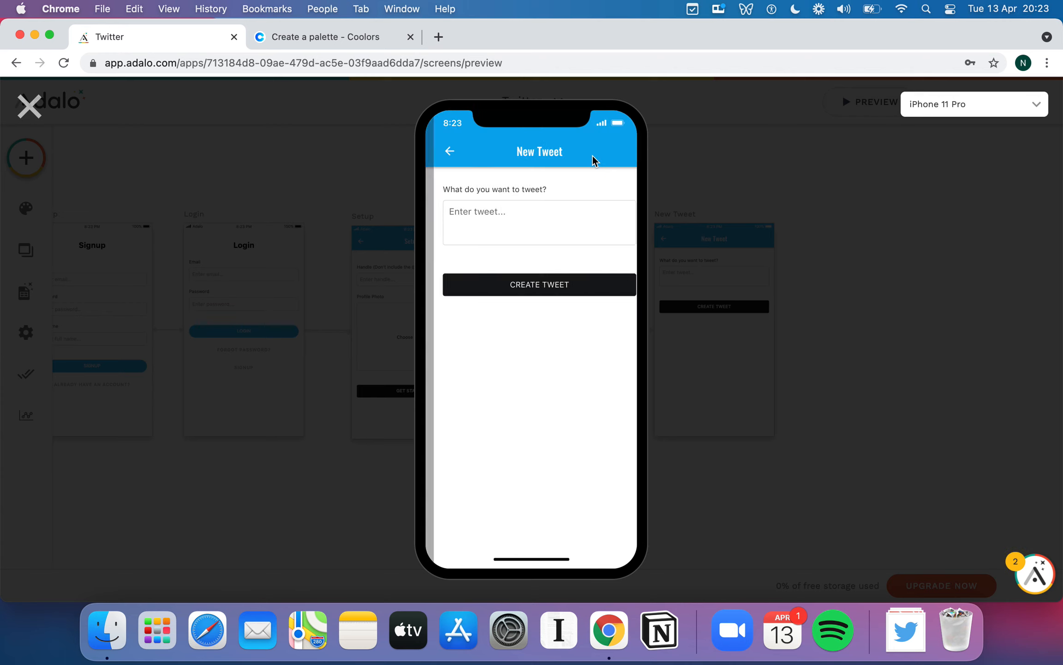
click(488, 224)
text(This is my)
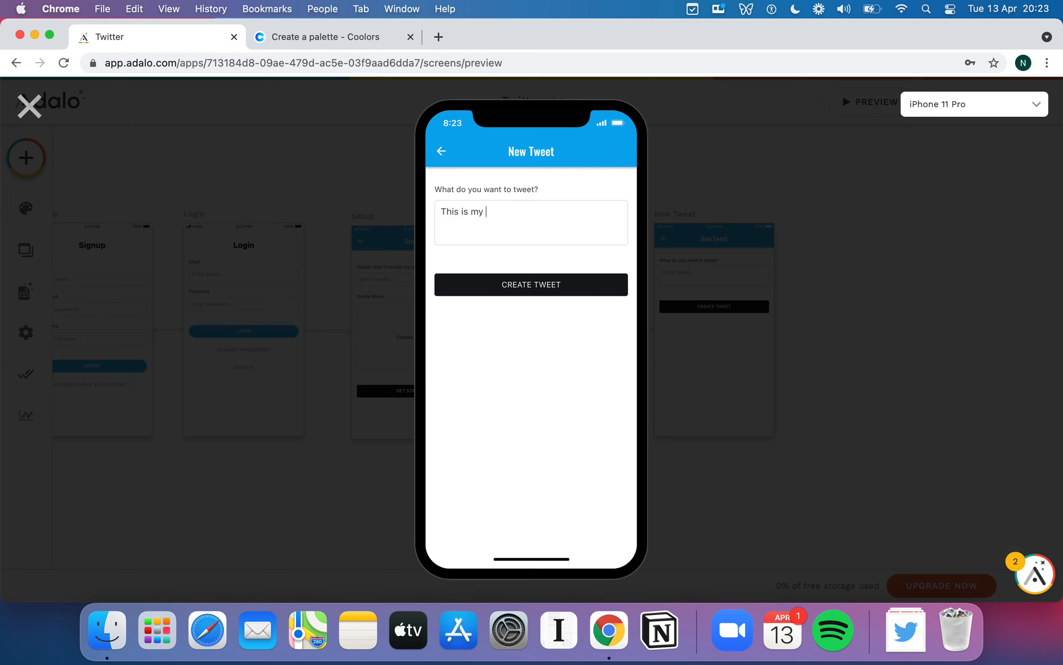
text( first tweet)
click(532, 282)
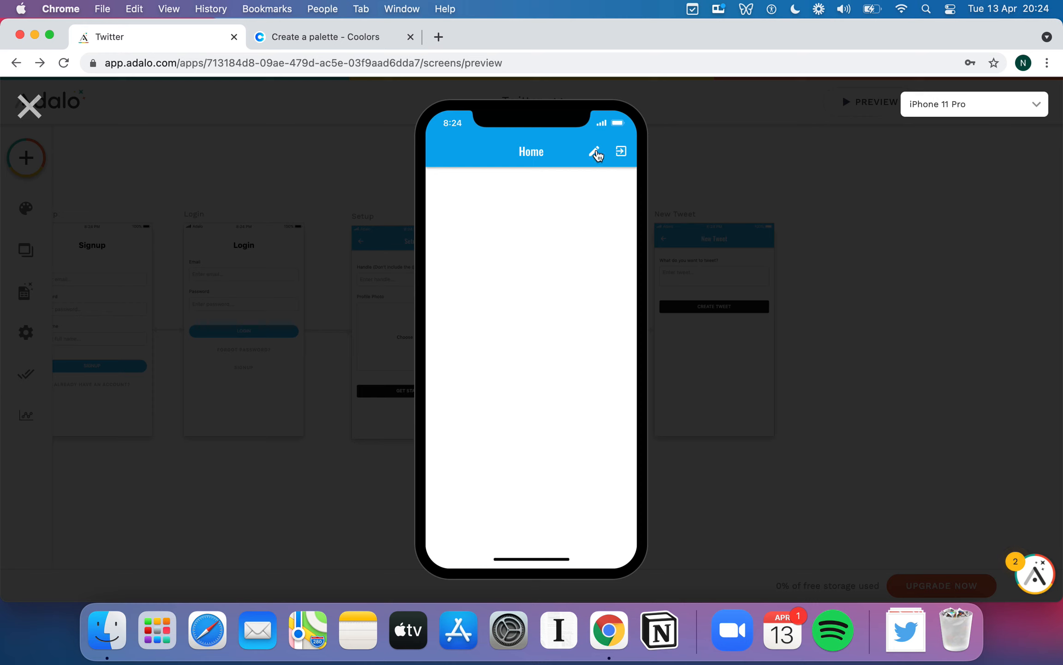
- Post 'This is my second tweet' and 'Hello NoC', then close the preview
click(595, 150)
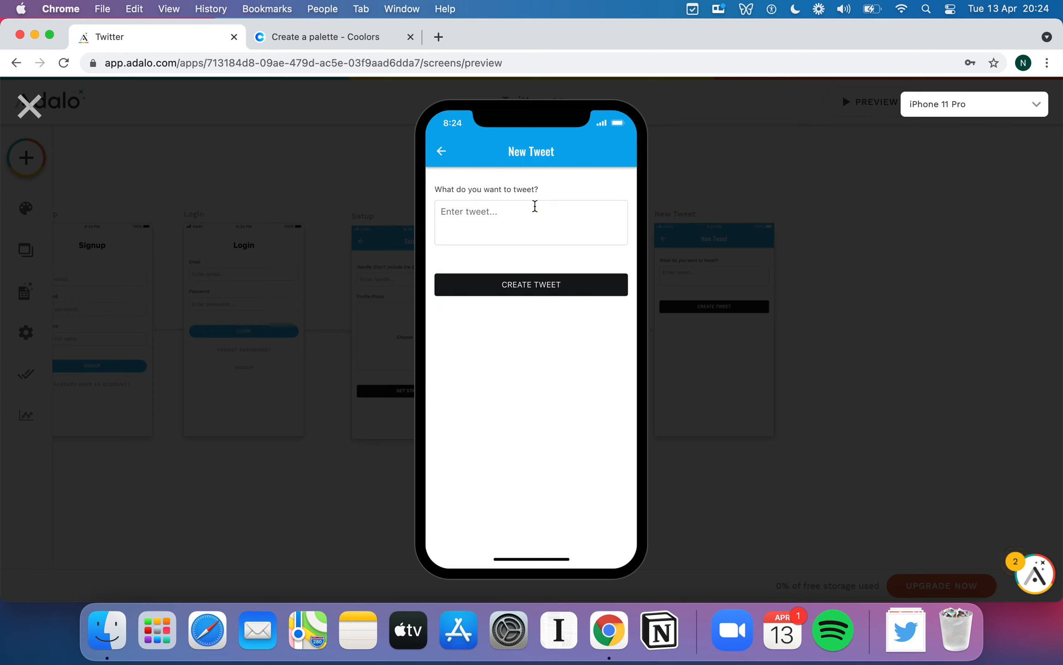
click(534, 206)
text(This is my second tweet)
click(550, 287)
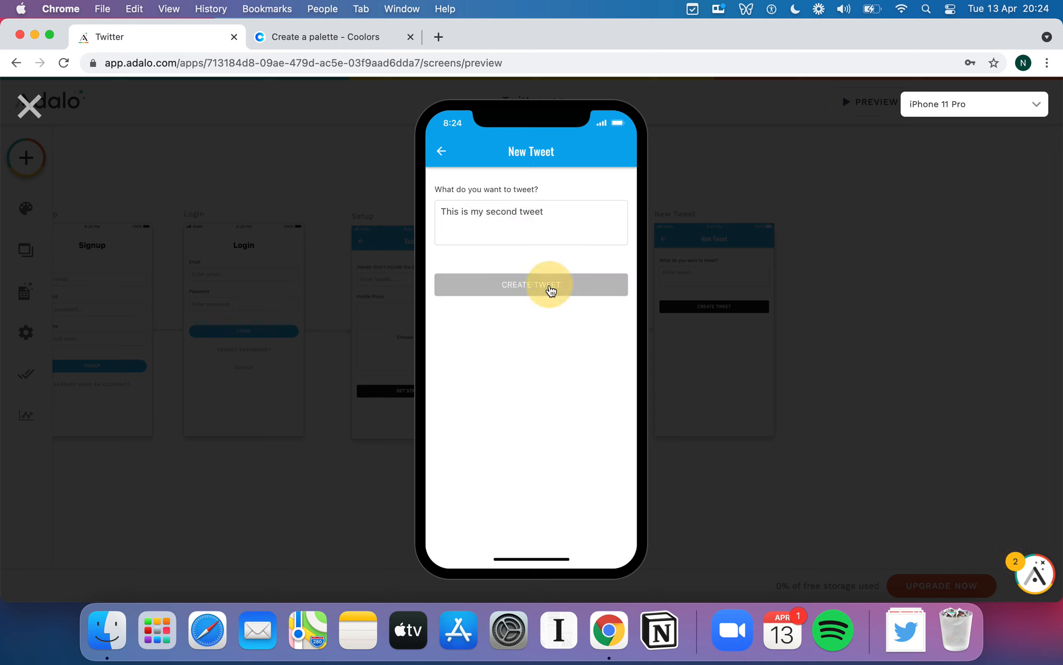
click(599, 154)
click(531, 234)
text(Hello NoCoders!)
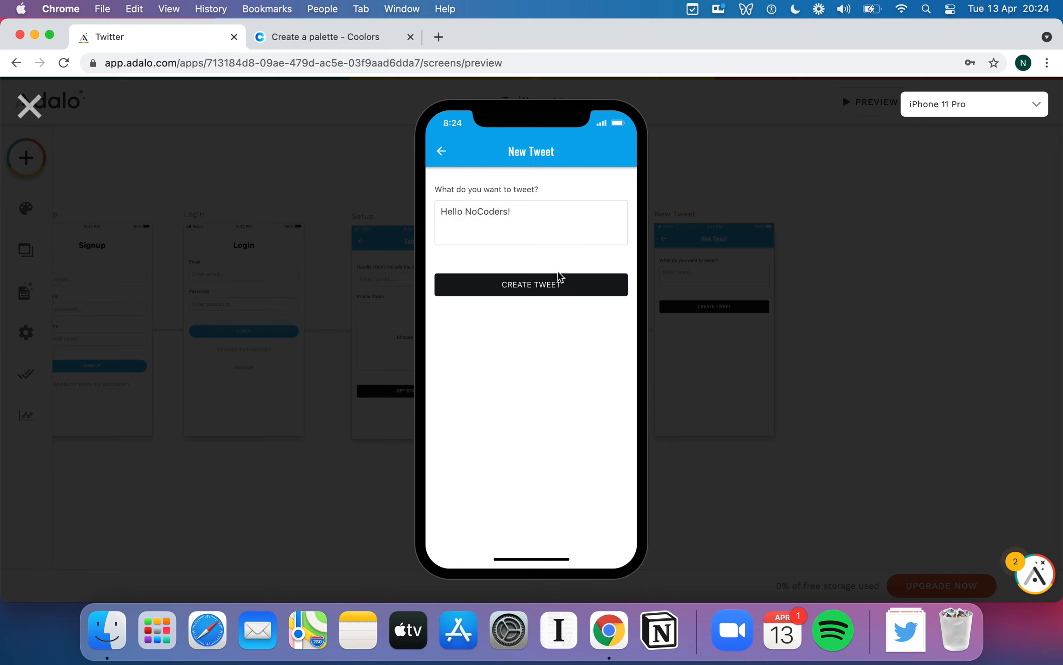
click(556, 285)
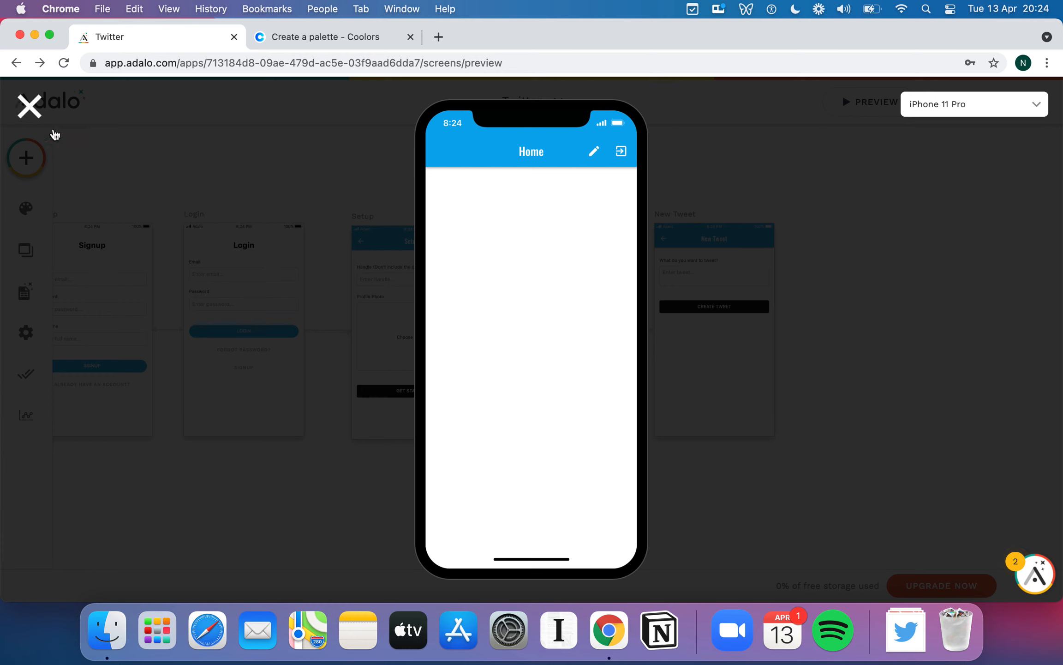
click(22, 102)
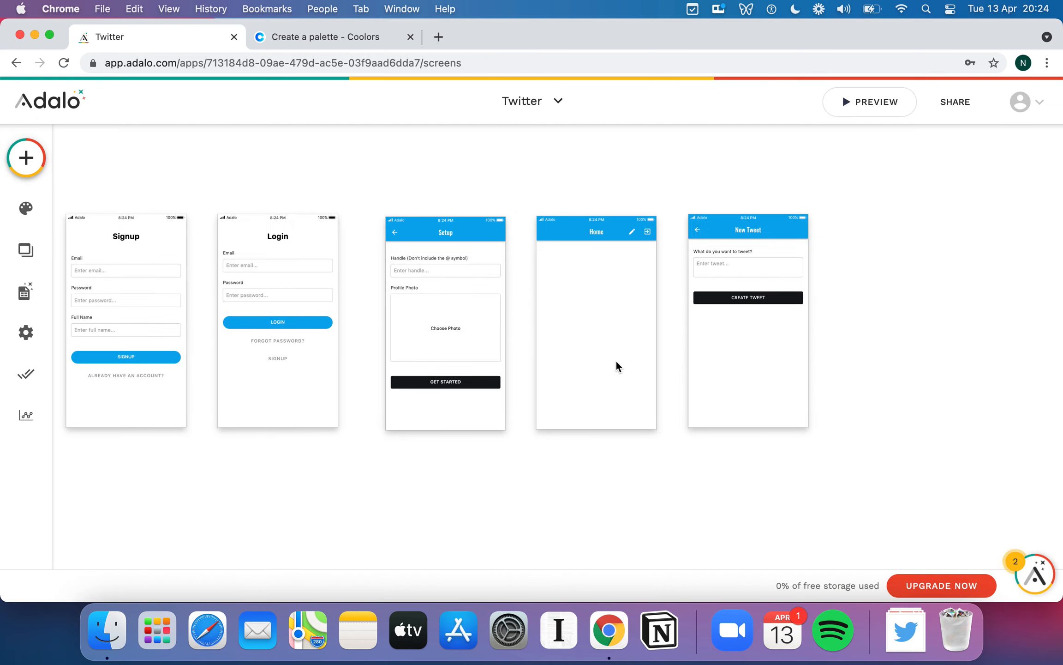
- Drag a Custom List from the Lists components onto the Home screen
scroll(844, 327, left, 1)
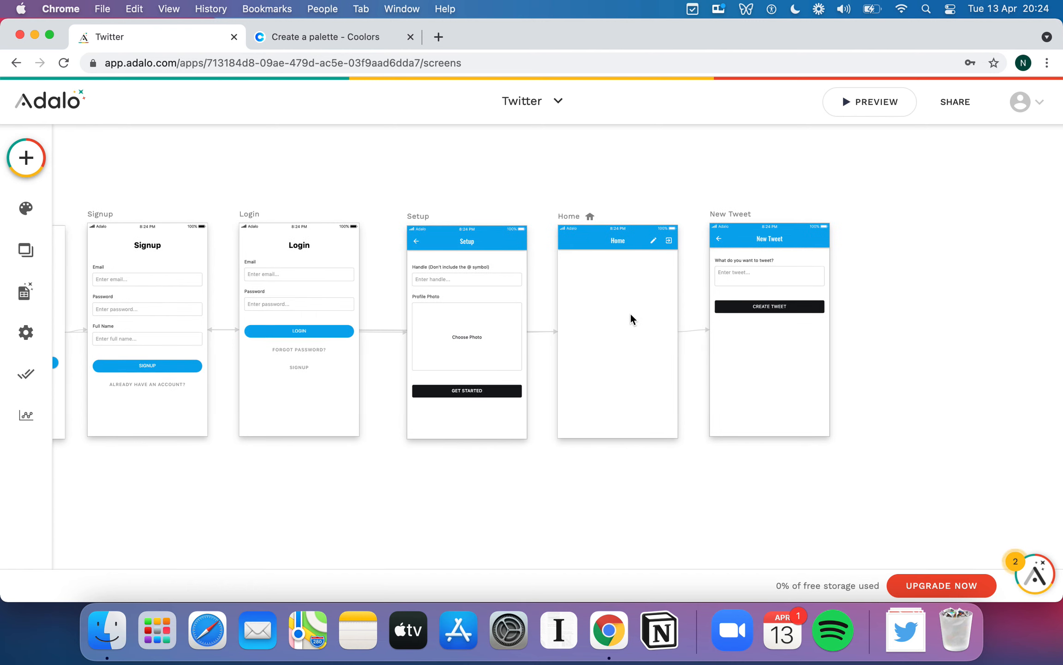
click(30, 163)
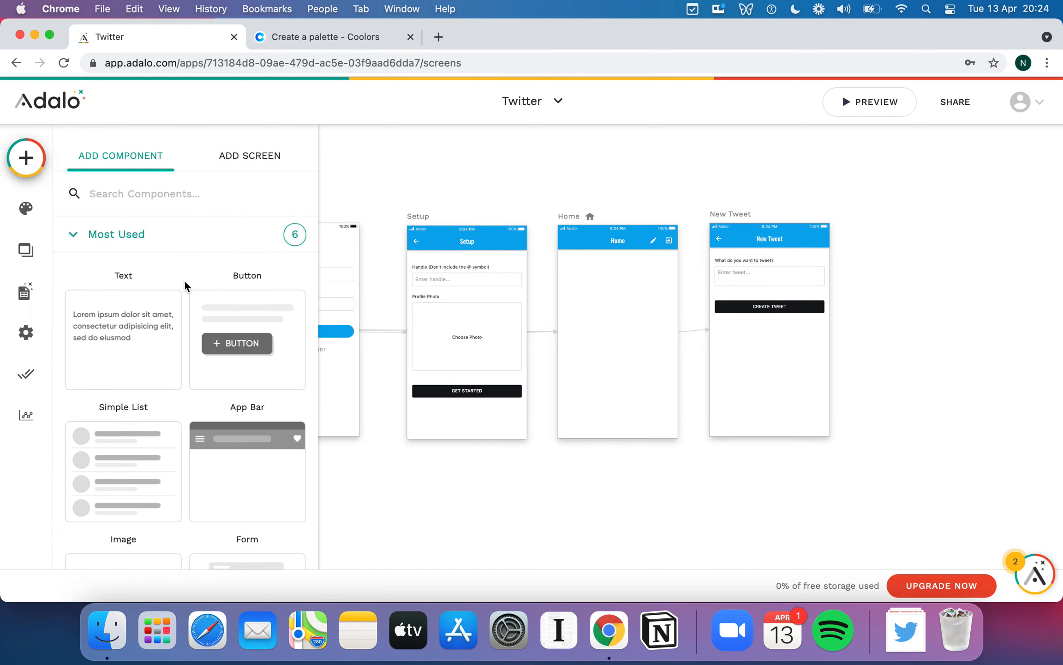
scroll(231, 328, down, 8)
scroll(200, 330, up, 8)
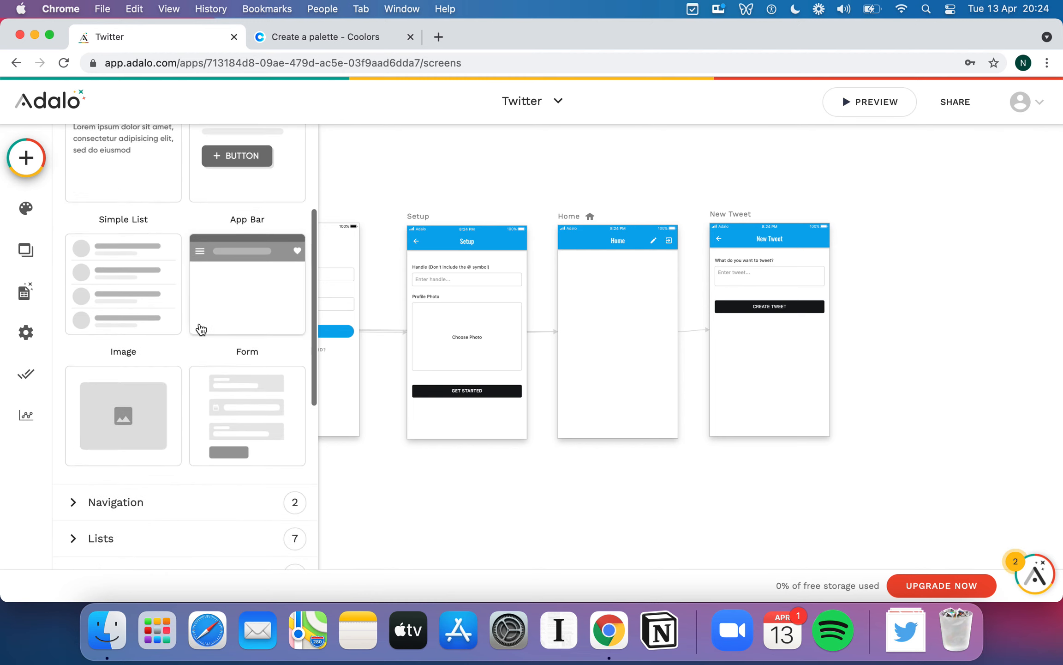
scroll(162, 273, down, 3)
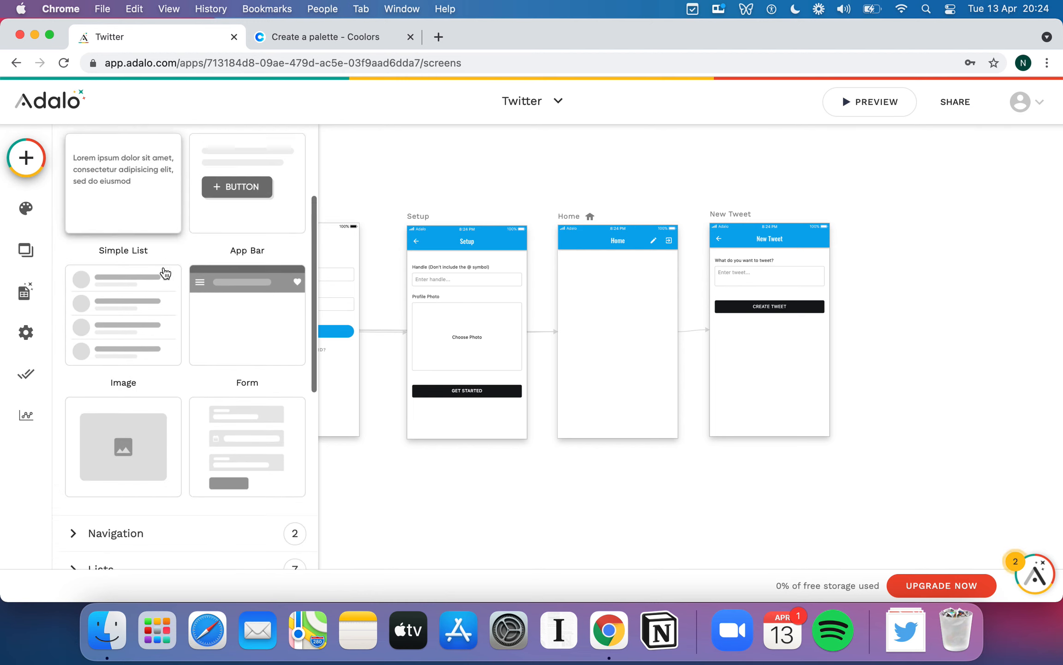
scroll(111, 339, down, 8)
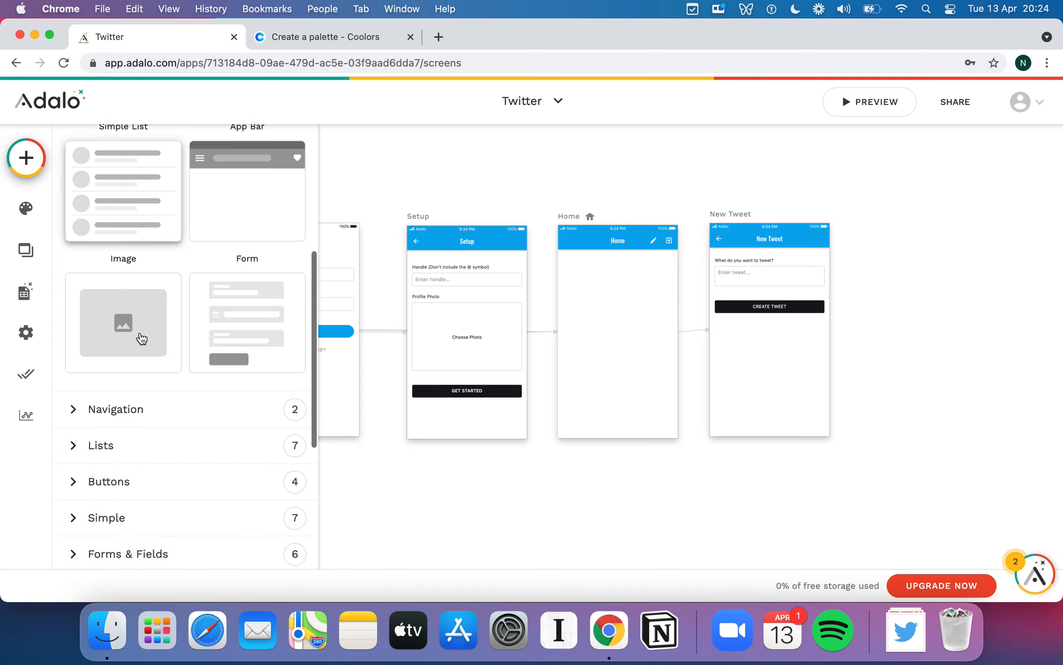
click(74, 284)
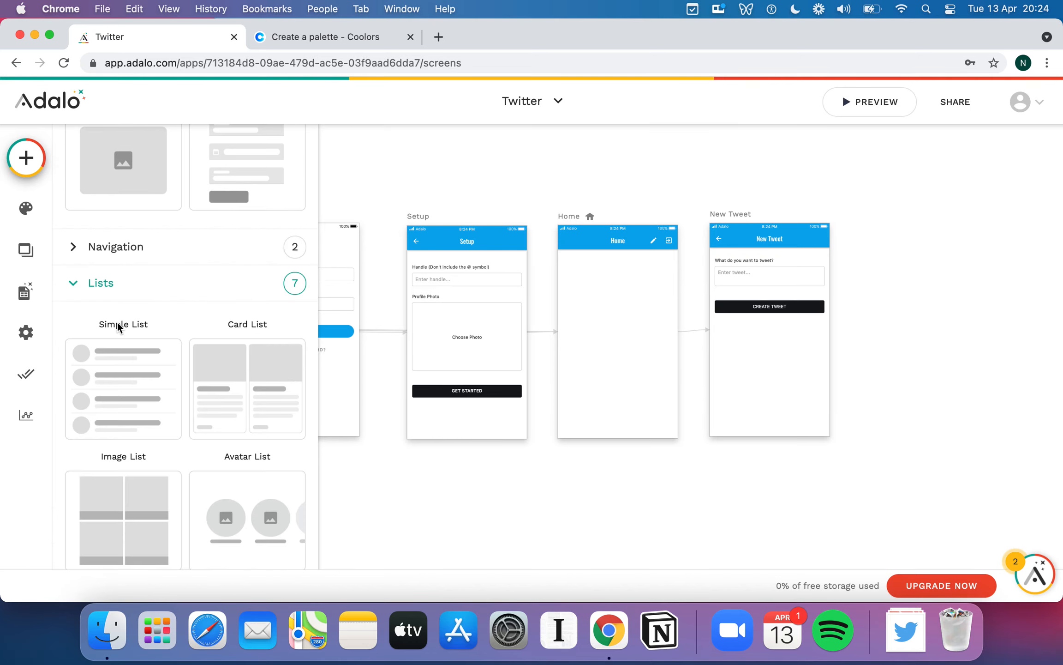
scroll(117, 322, down, 8)
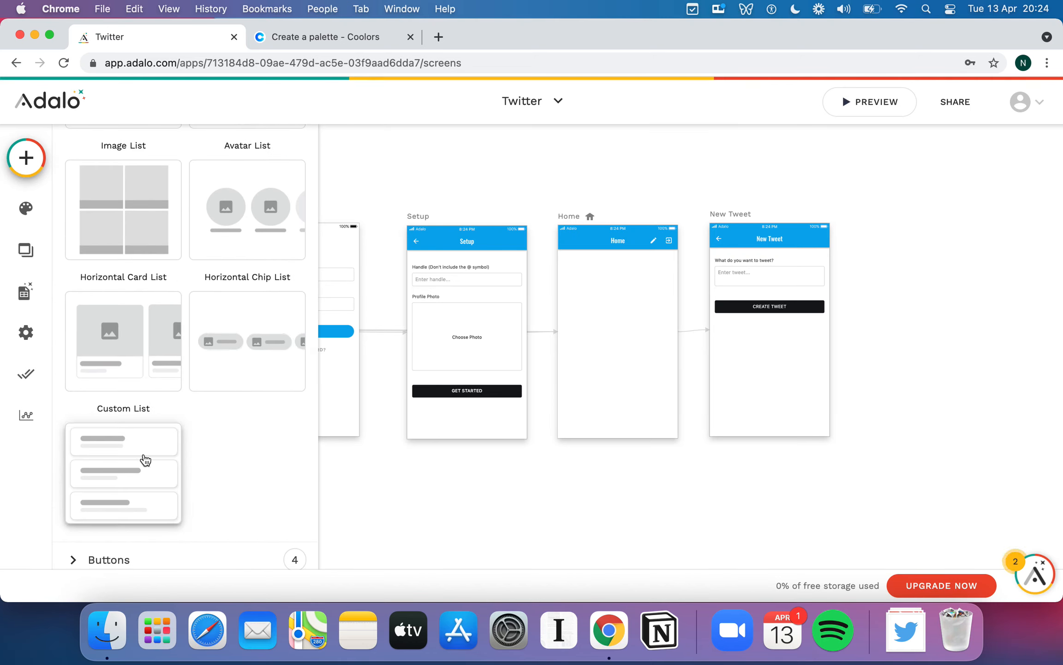
drag(208, 456, 620, 322)
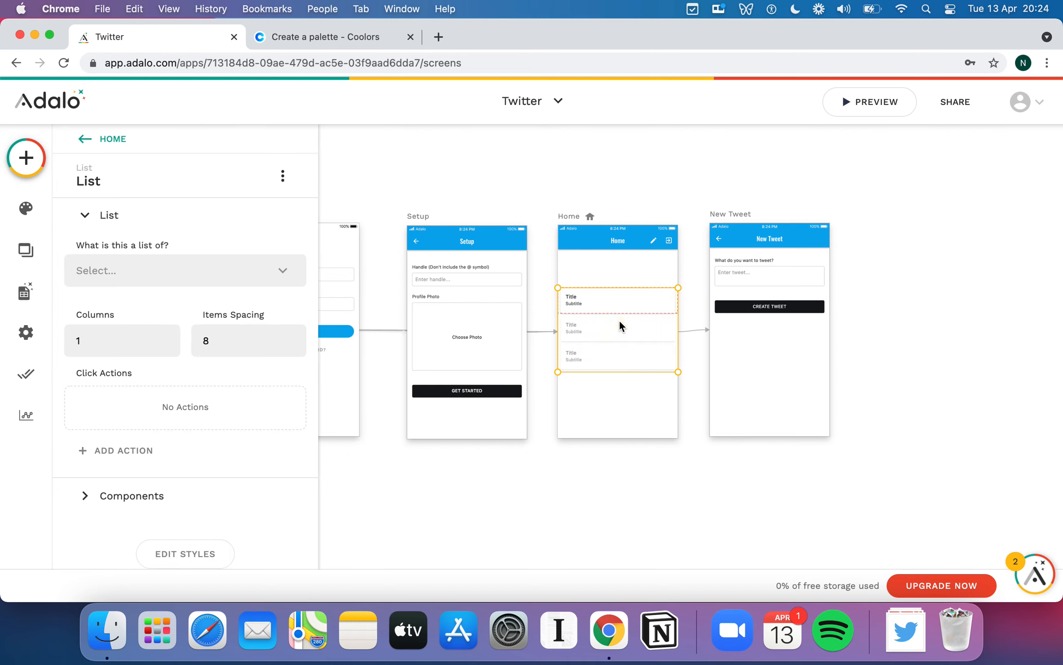
- Set the Home list's 'What is this a list of?' to Tweets
click(666, 471)
scroll(666, 470, up, 5)
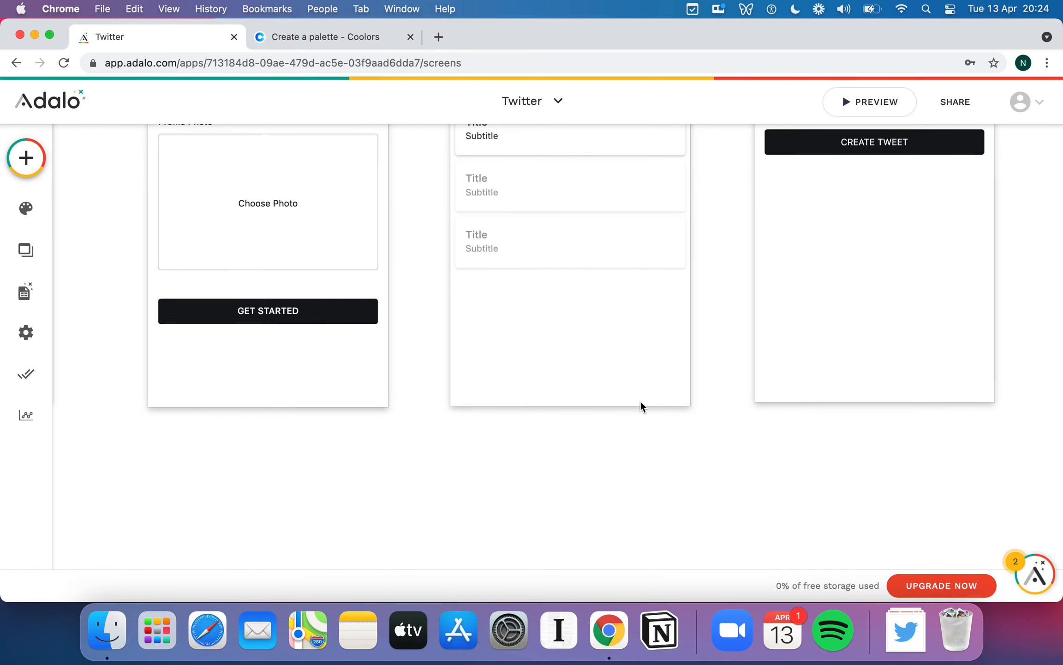
scroll(640, 402, down, 5)
click(602, 368)
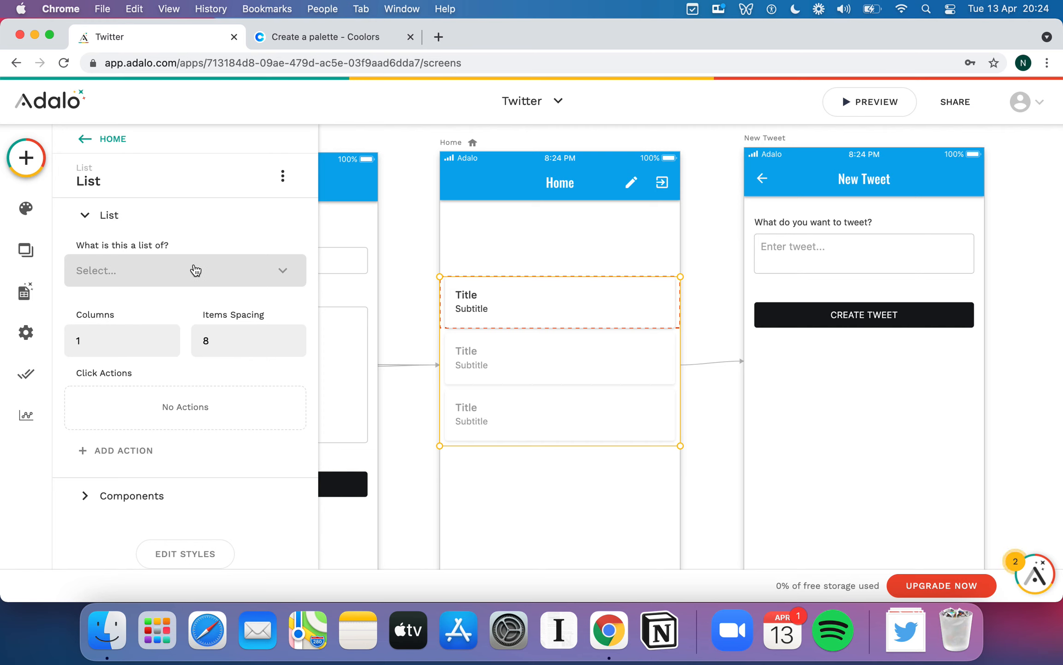
click(196, 271)
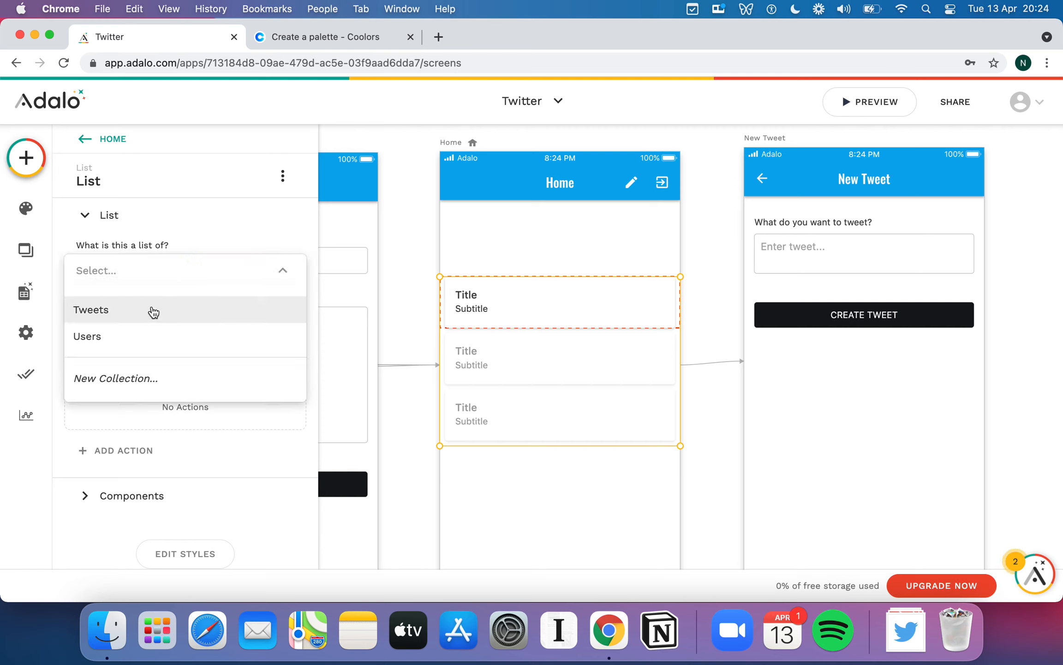
click(131, 310)
scroll(237, 301, down, 3)
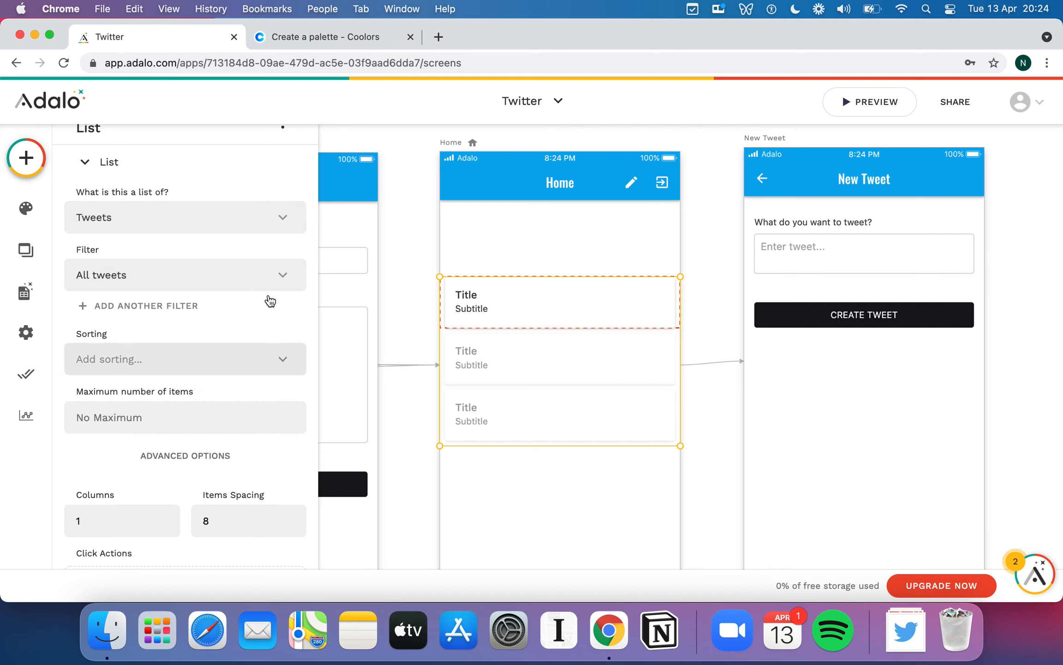
- Move the Home list up and stretch it taller to show four rows
click(530, 237)
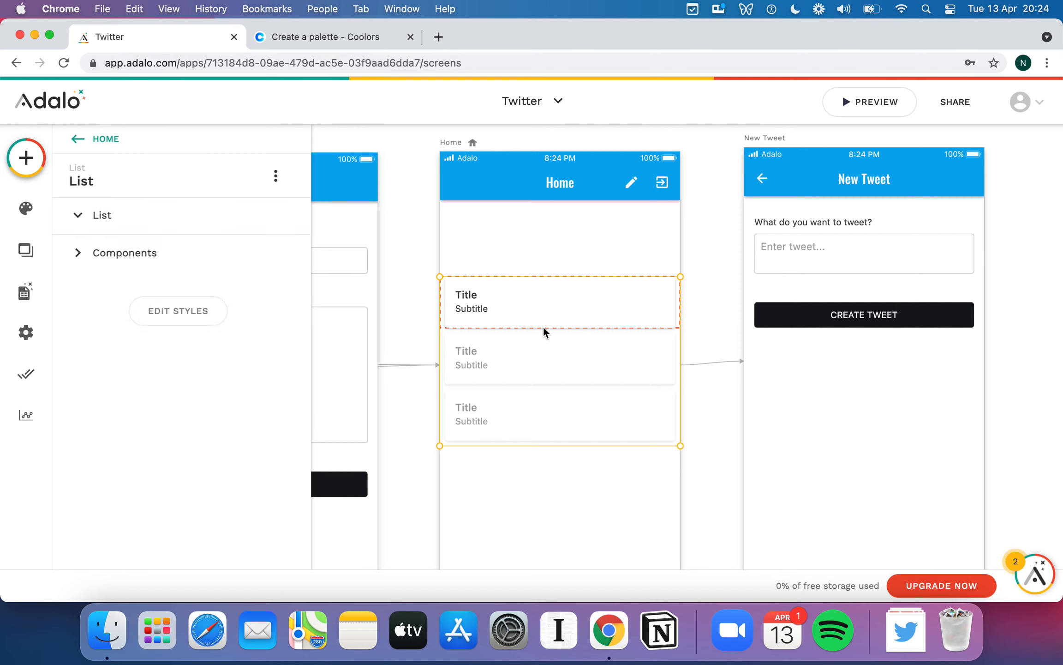
click(542, 325)
drag(543, 321, 542, 301)
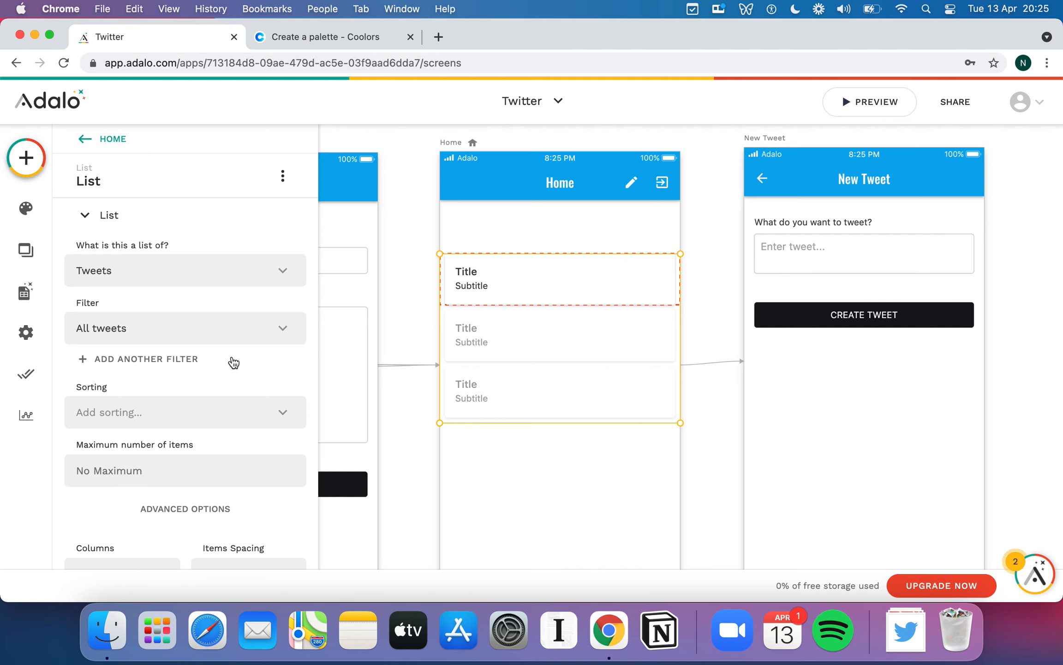
scroll(232, 360, down, 6)
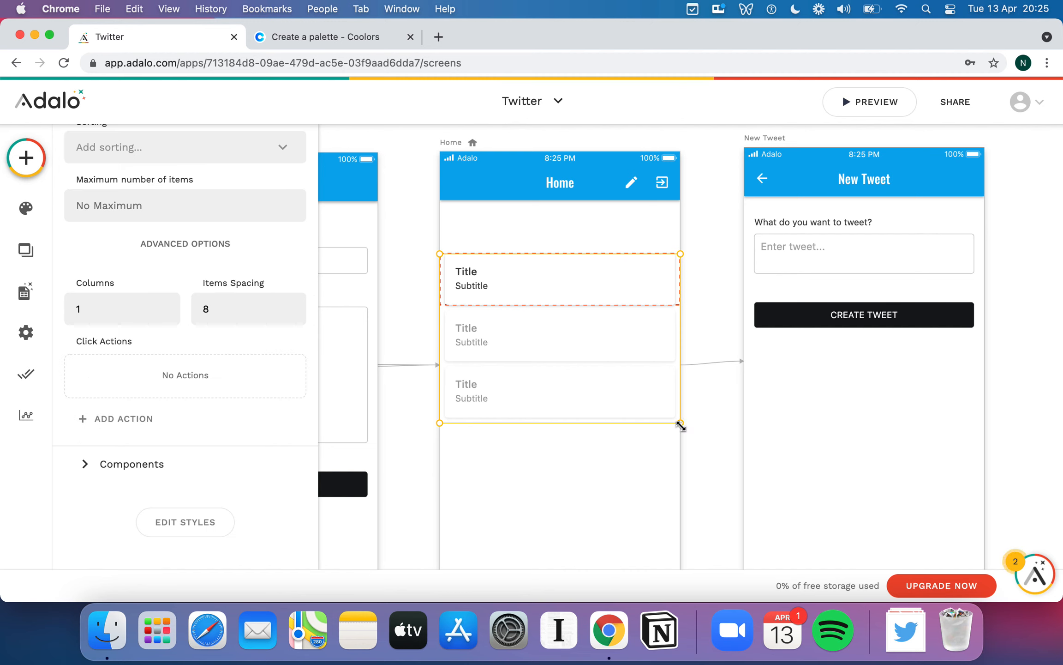
drag(681, 423, 679, 459)
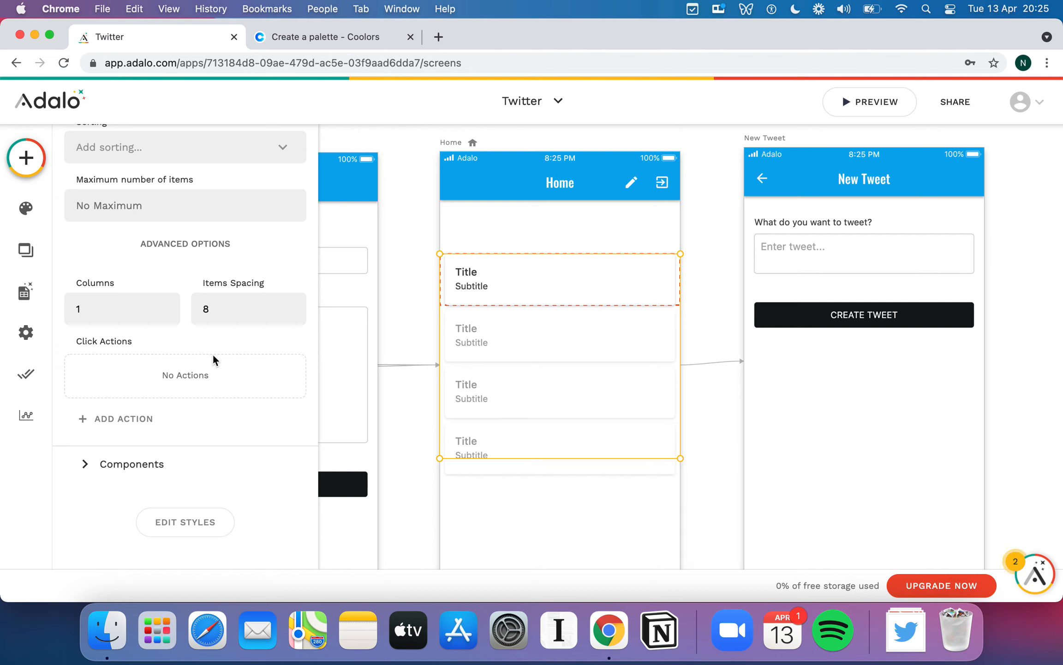
click(520, 237)
click(526, 289)
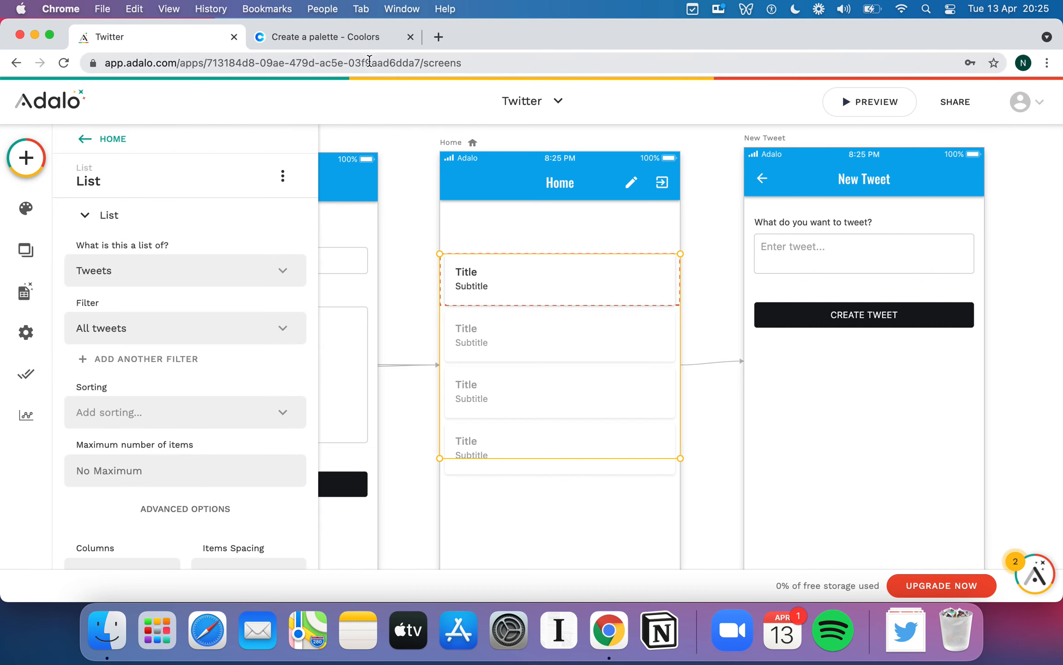
- Open the list row's components and the Add Component panel
scroll(231, 332, down, 3)
scroll(232, 333, down, 4)
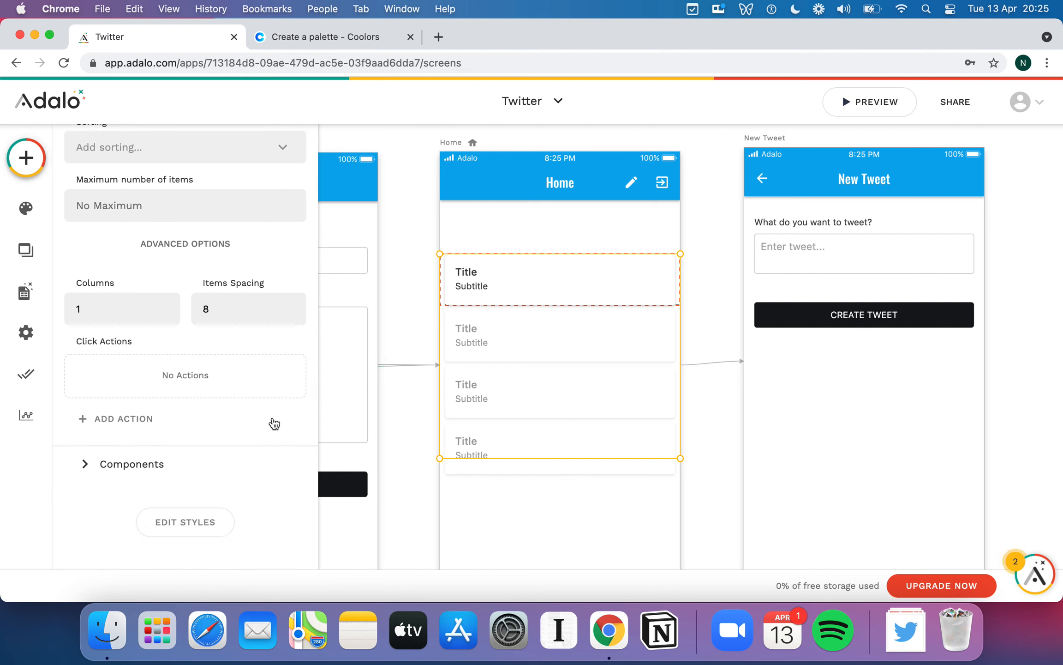
click(146, 467)
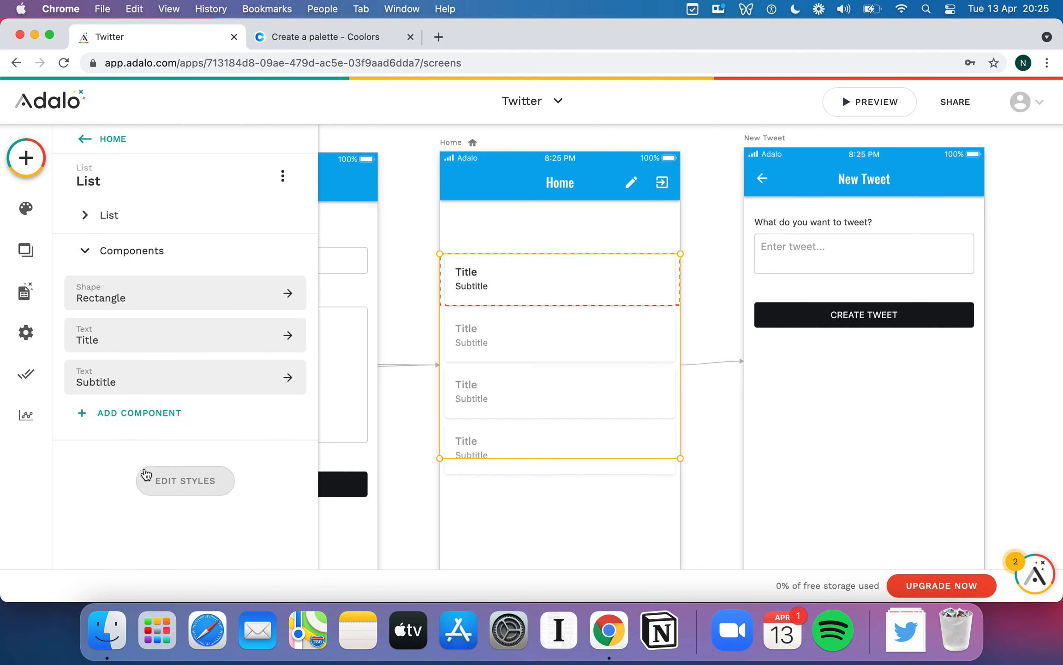
click(156, 408)
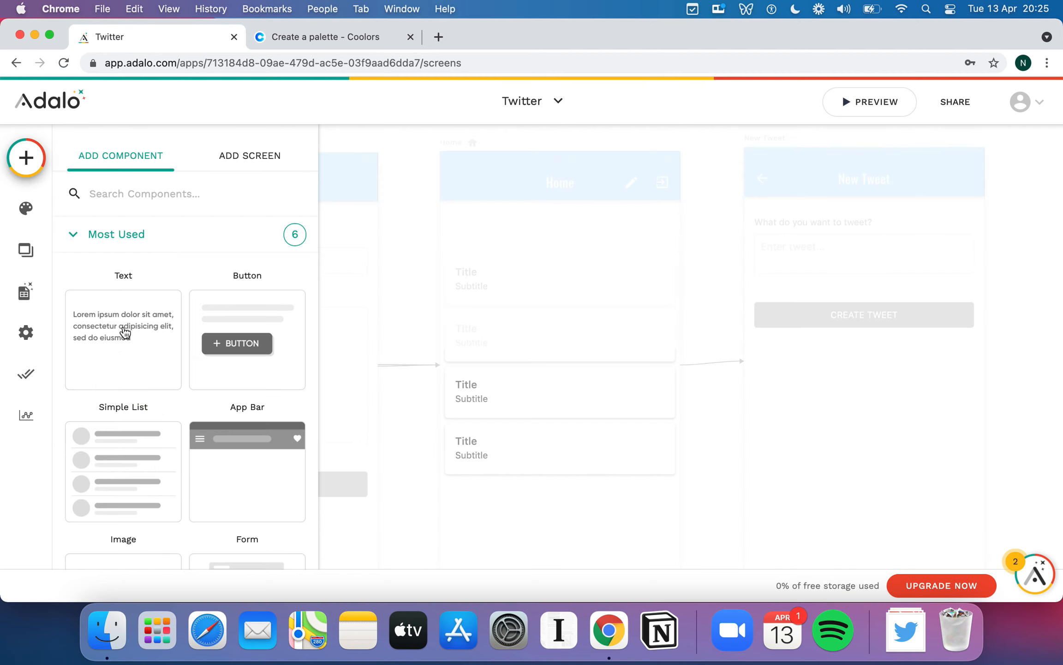
scroll(124, 333, down, 1)
scroll(124, 330, down, 3)
scroll(124, 331, up, 4)
scroll(123, 330, down, 7)
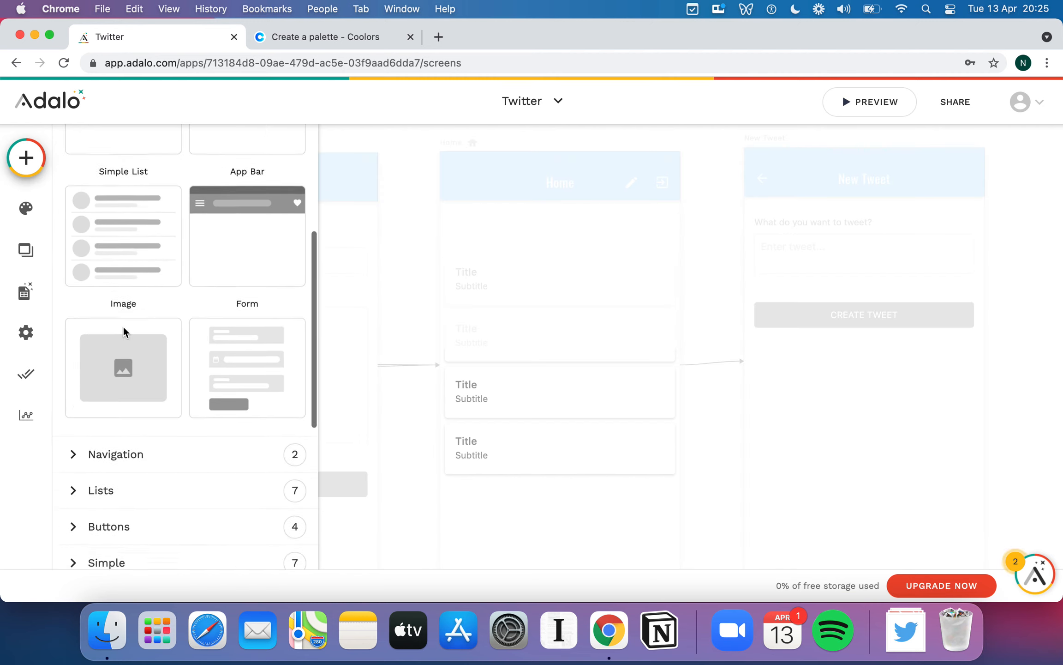
scroll(117, 437, up, 8)
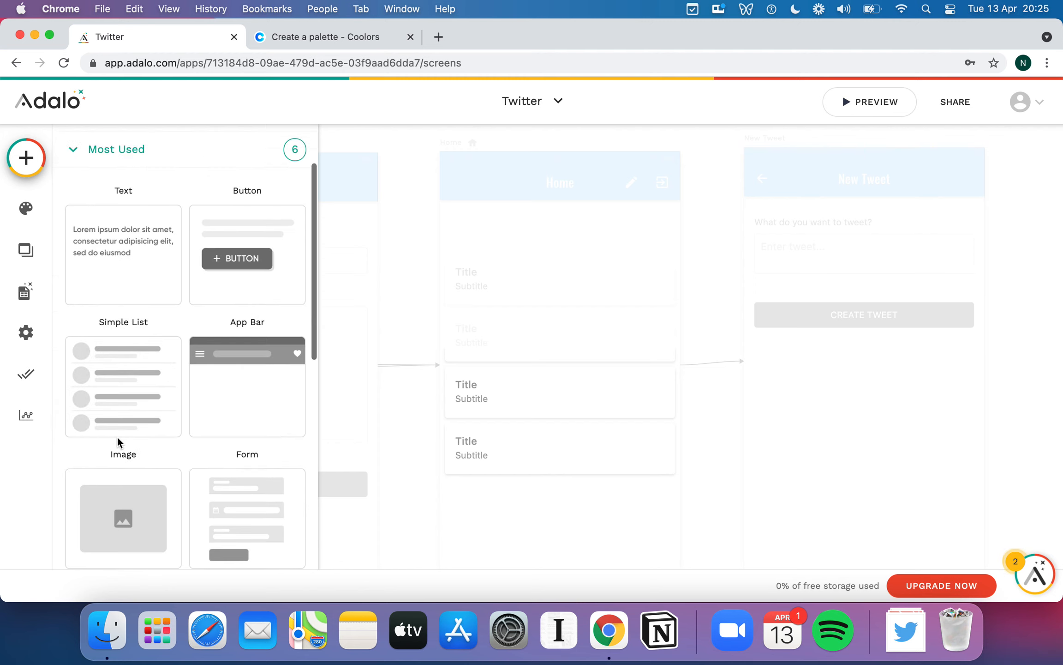
- Drop an Image into the Home list row, shrink it to the row's left, shifting Title and Subtitle right
scroll(171, 420, down, 5)
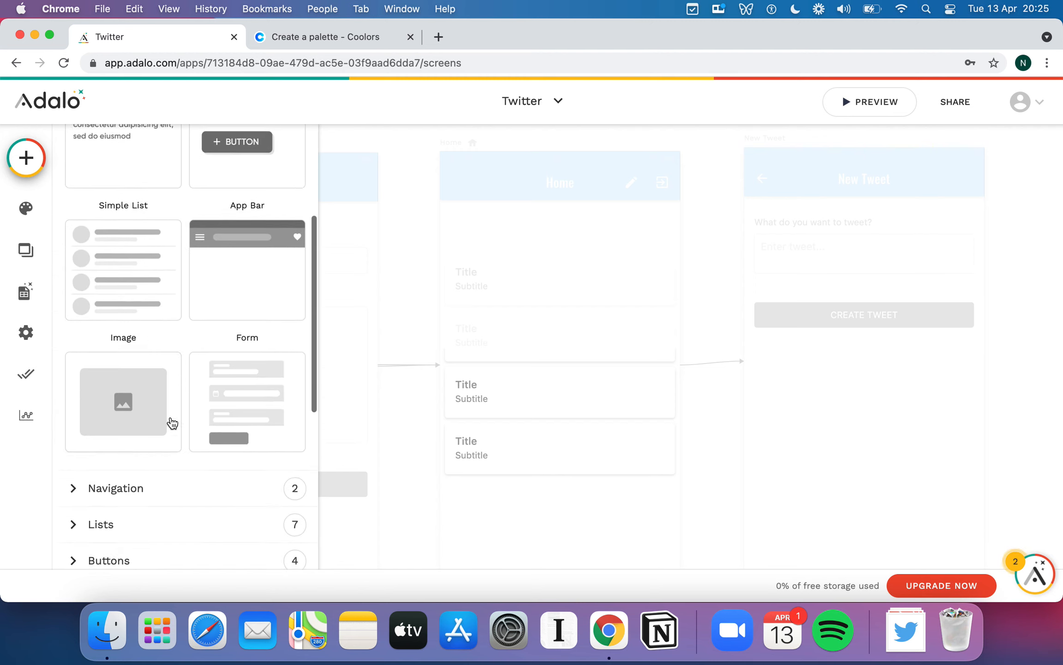
drag(126, 378, 574, 318)
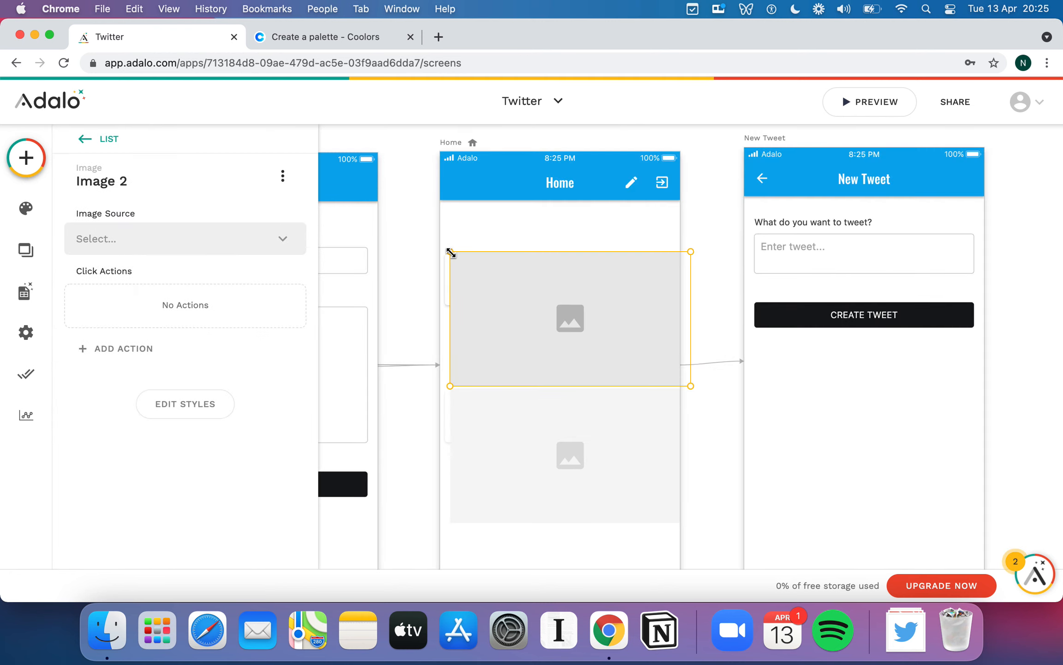
drag(450, 252, 563, 285)
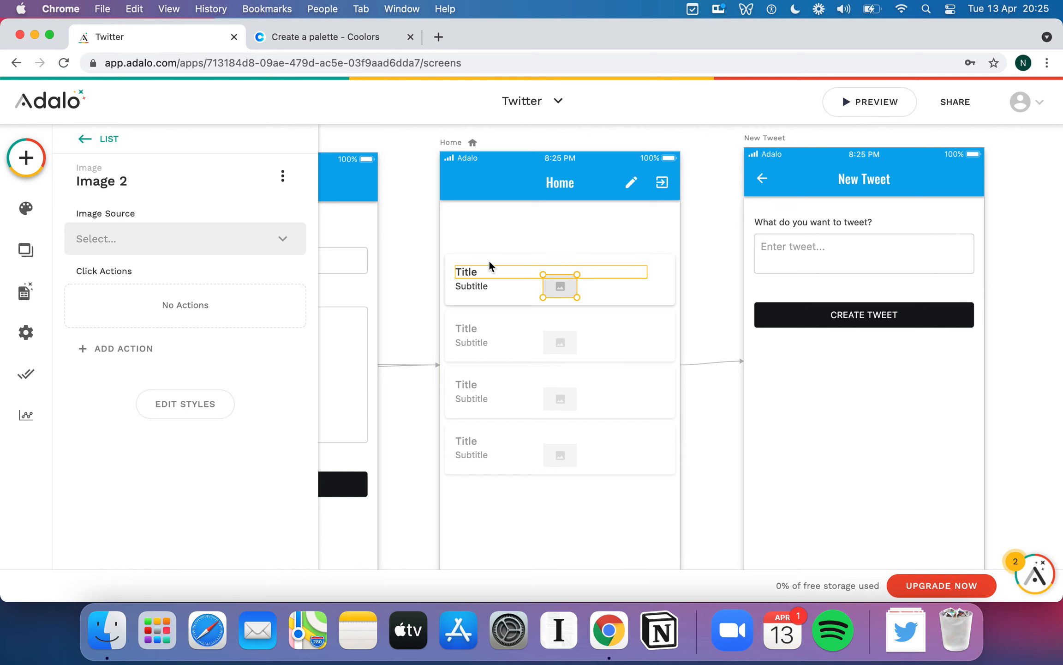
drag(475, 271, 496, 285)
click(476, 286)
click(562, 291)
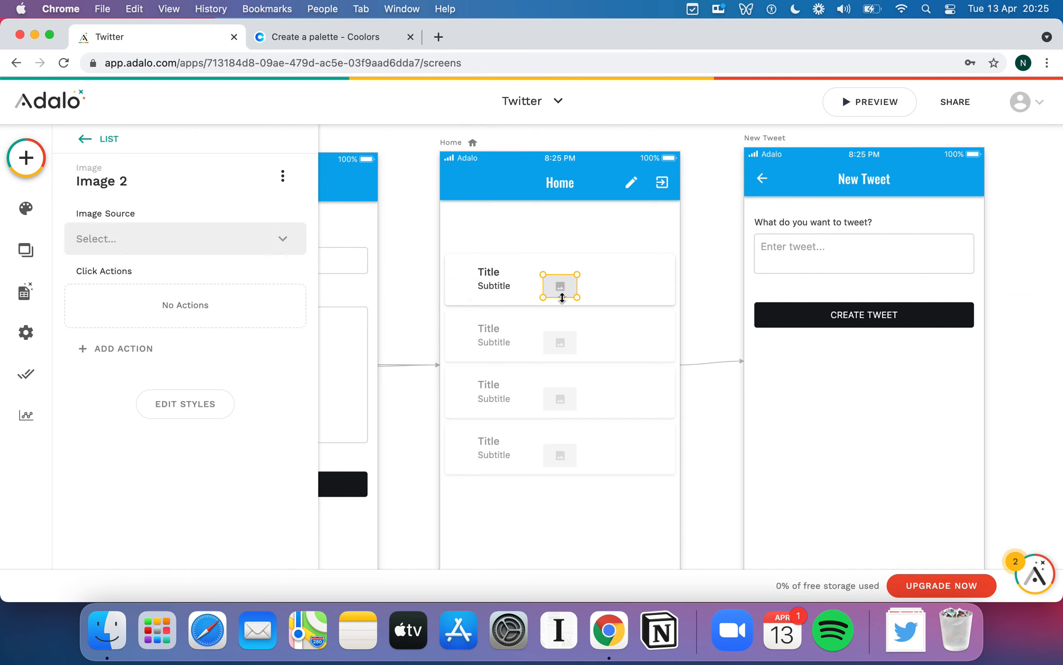
drag(564, 284, 476, 282)
click(508, 268)
click(500, 285)
click(467, 282)
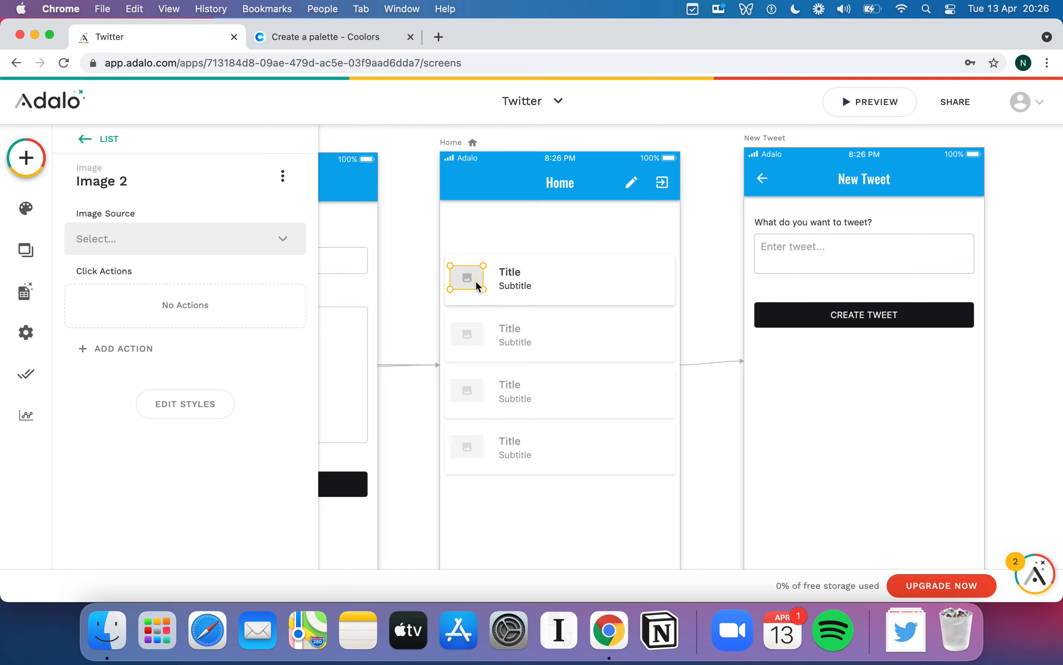
- Round the row image's corners and set its Width and Height to 50
click(205, 402)
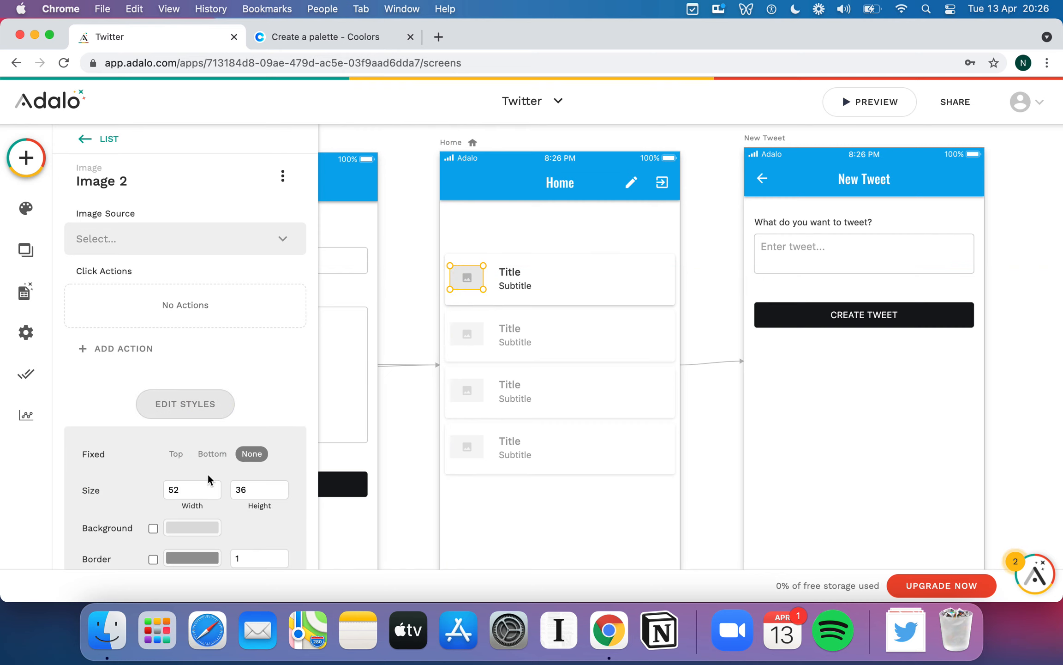
scroll(207, 474, down, 5)
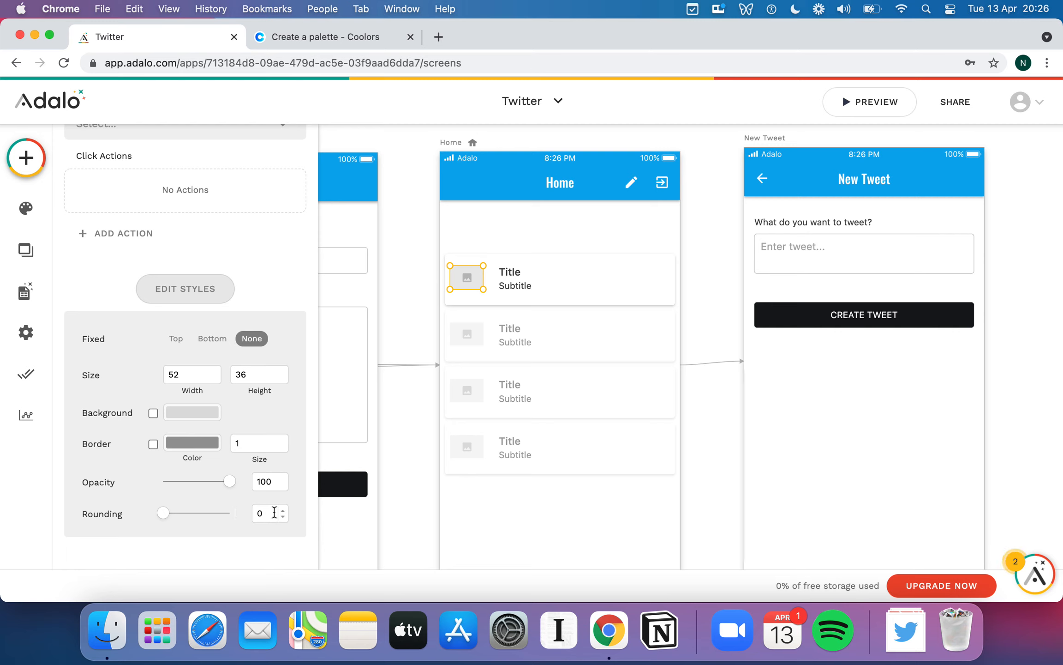
click(274, 512)
drag(168, 516, 274, 517)
double_click(199, 374)
text(50)
double_click(271, 374)
text(50)
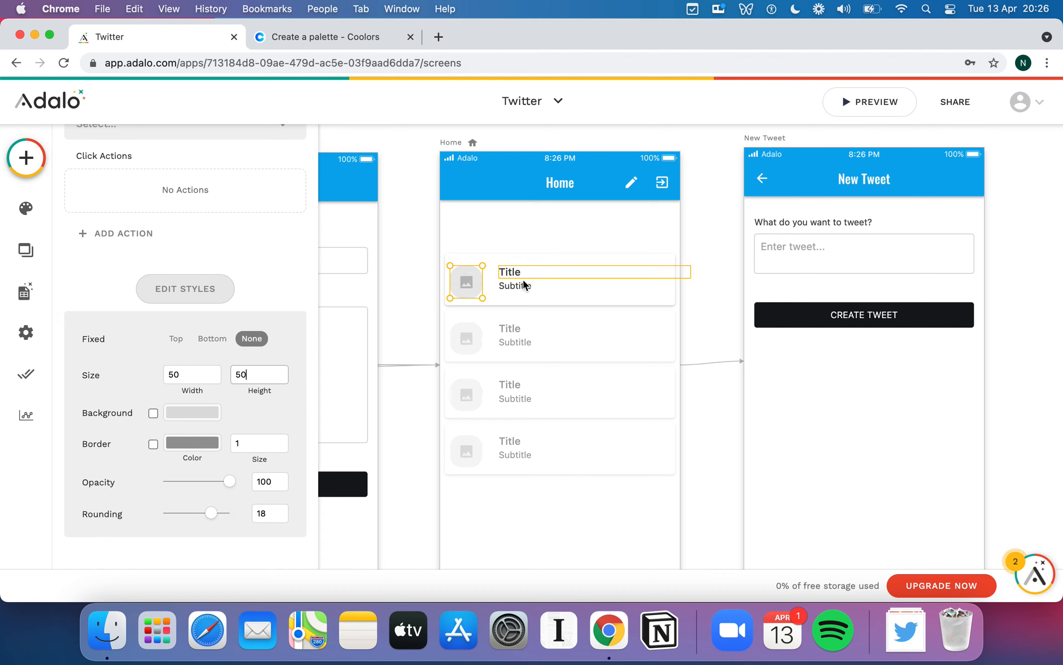
- Raise the image's Rounding to 25 so it becomes a circle
click(522, 282)
click(475, 285)
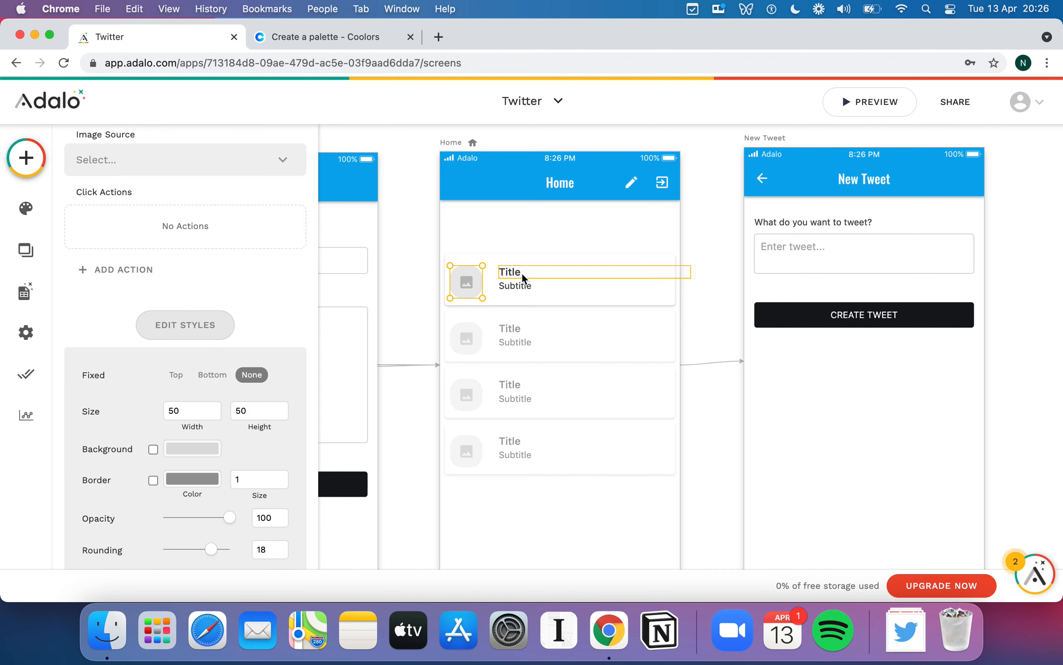
scroll(263, 409, down, 2)
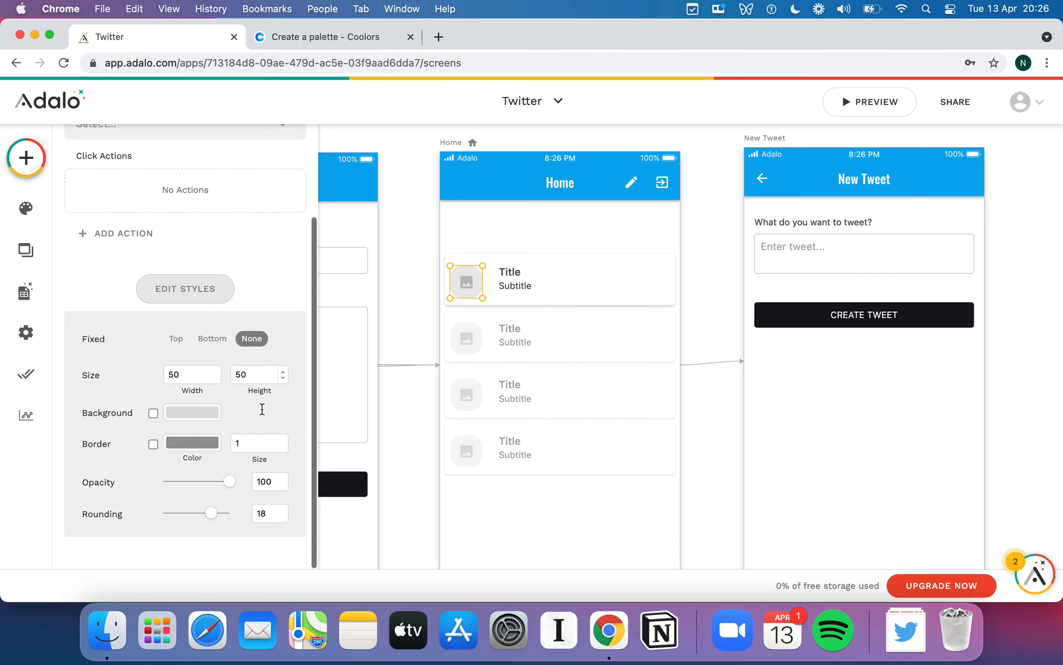
drag(214, 514, 260, 511)
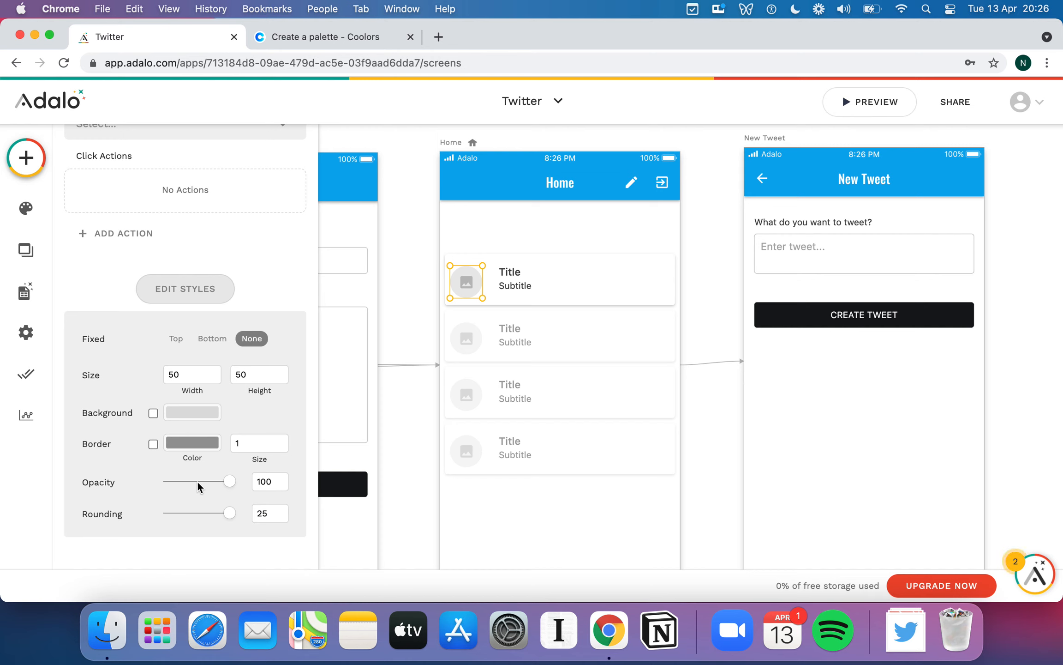
click(584, 273)
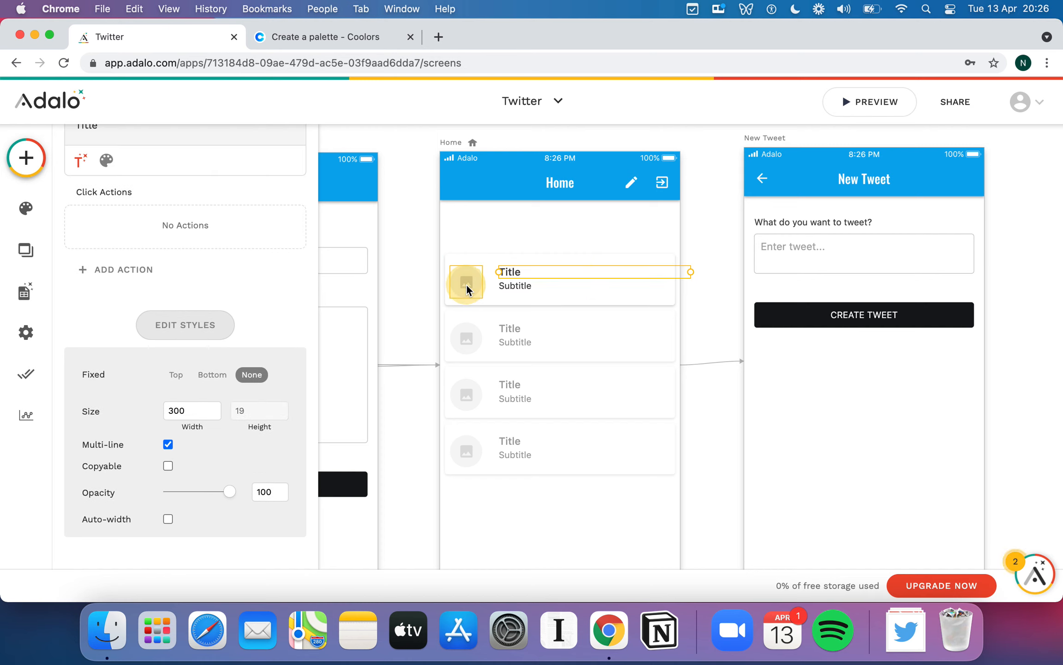
click(467, 284)
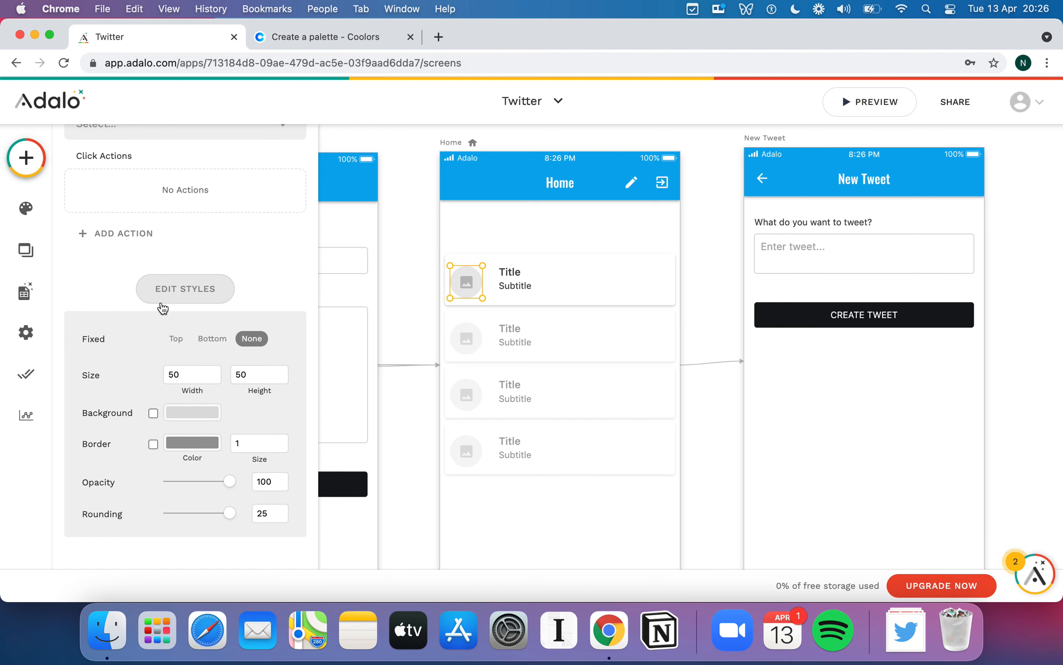
scroll(159, 301, up, 3)
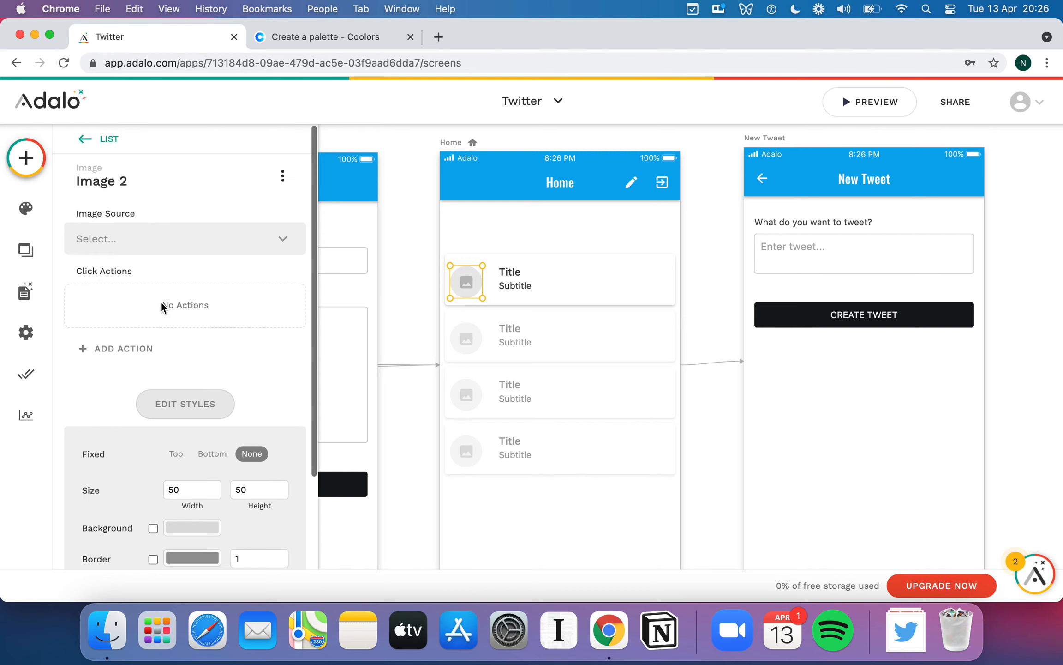
- Set the row image's source to Current Tweet > User > Profile Photo
click(196, 237)
mouse_move(171, 307)
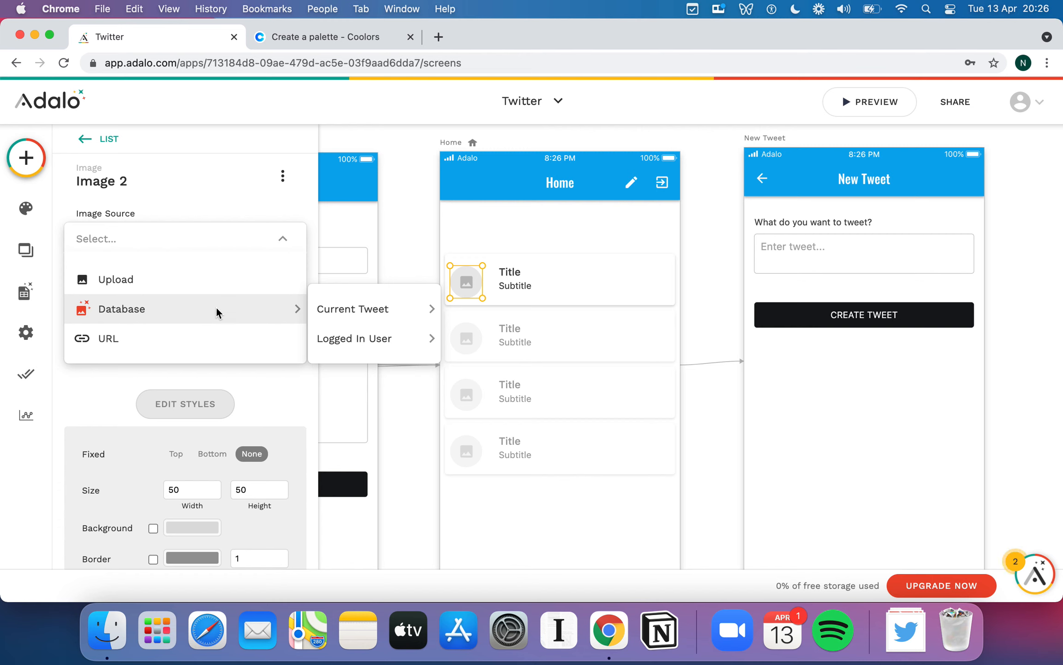
mouse_move(356, 337)
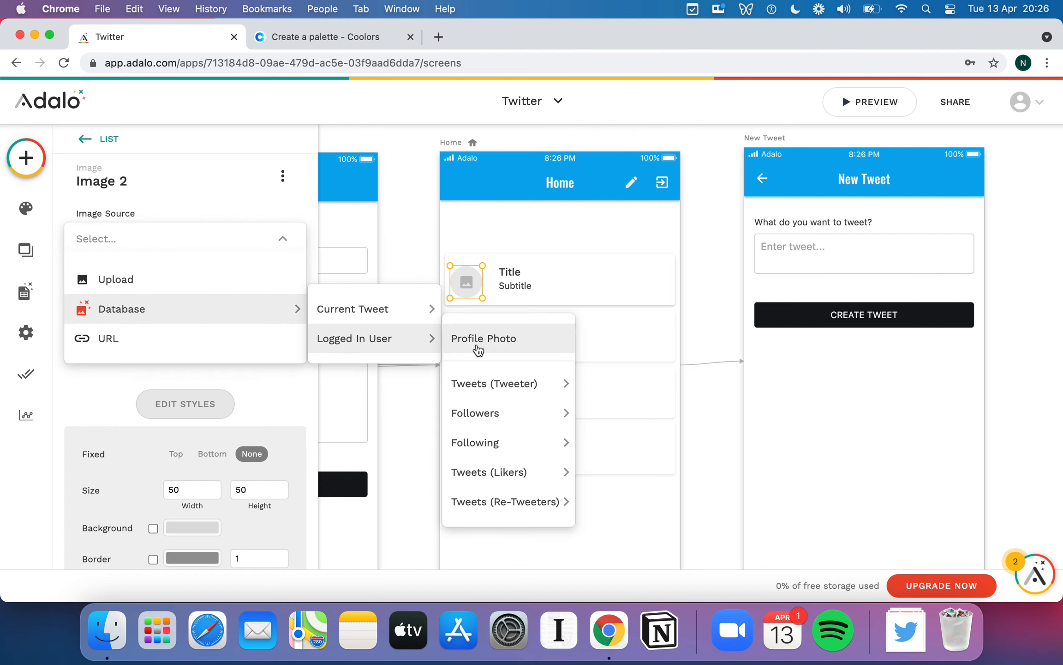
mouse_move(386, 313)
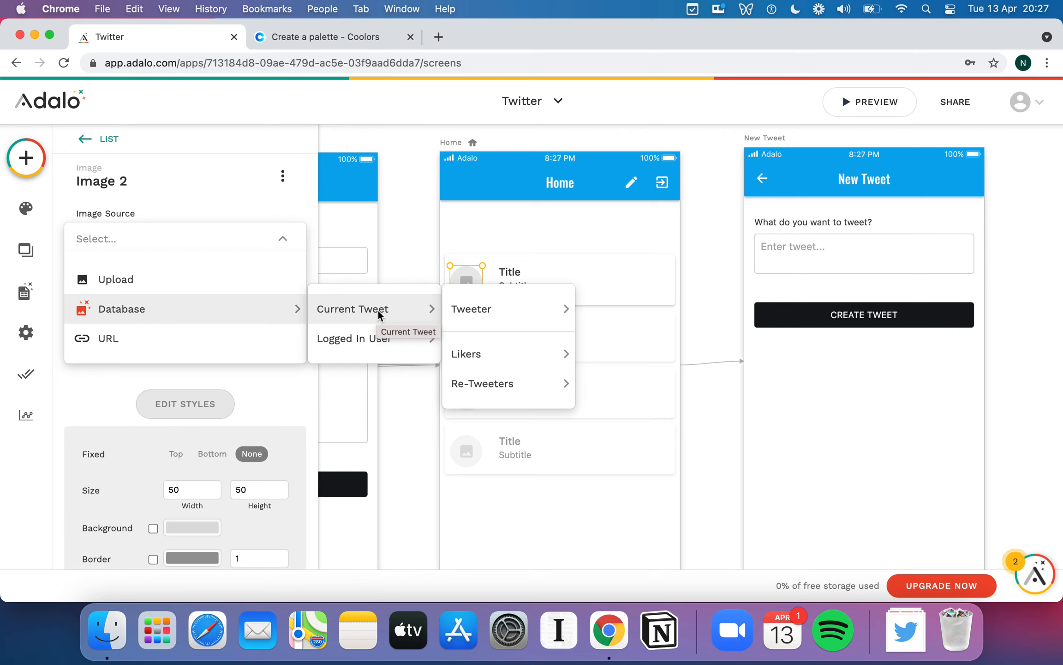
mouse_move(501, 311)
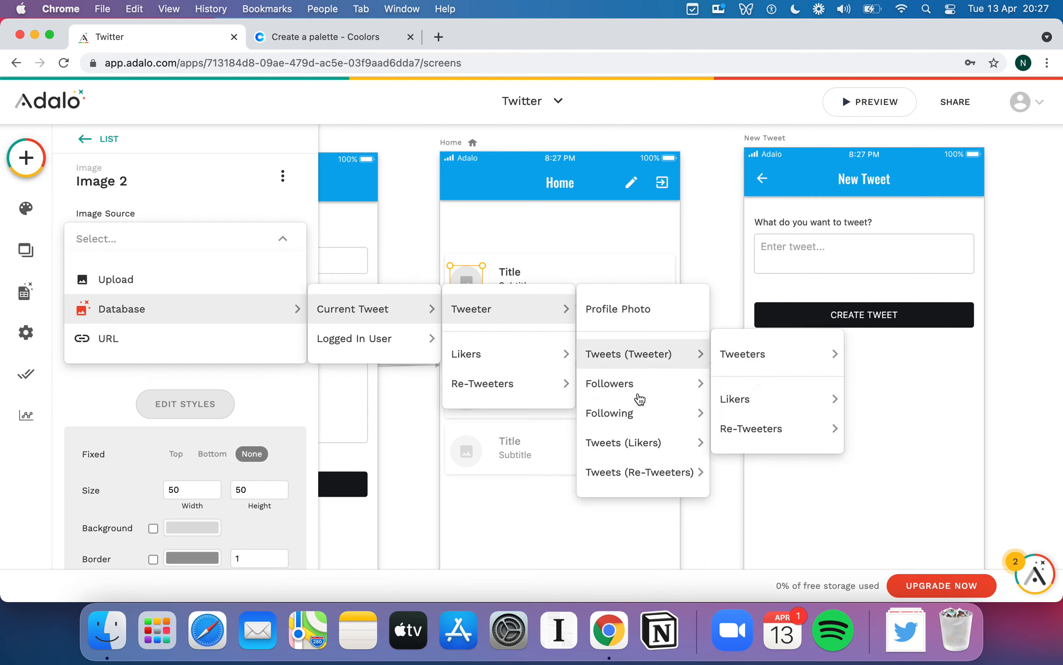
click(629, 319)
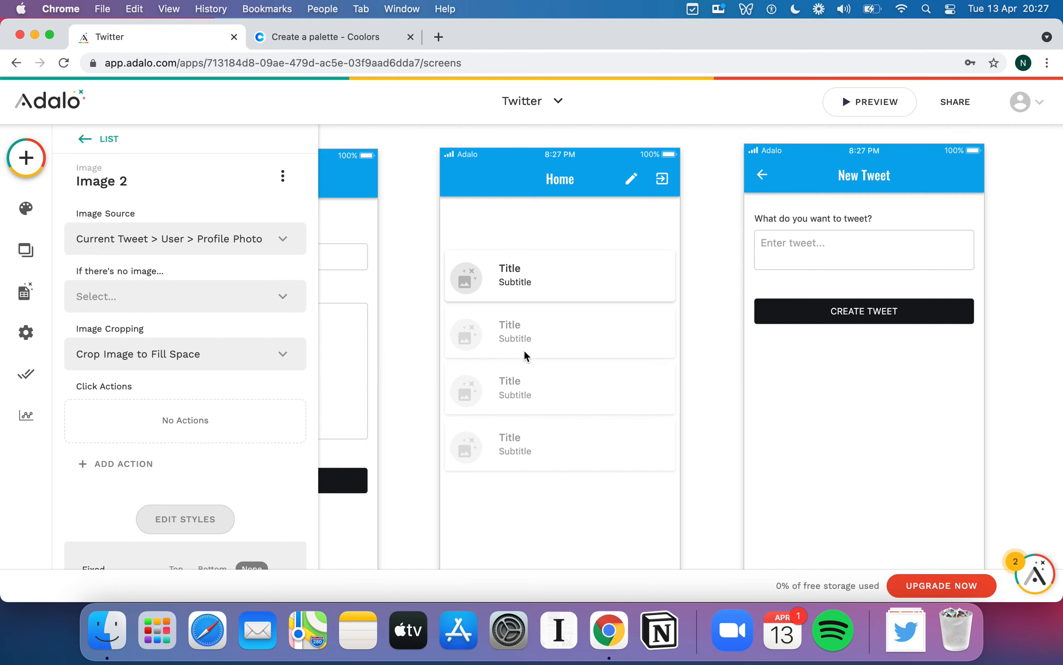
scroll(524, 350, up, 2)
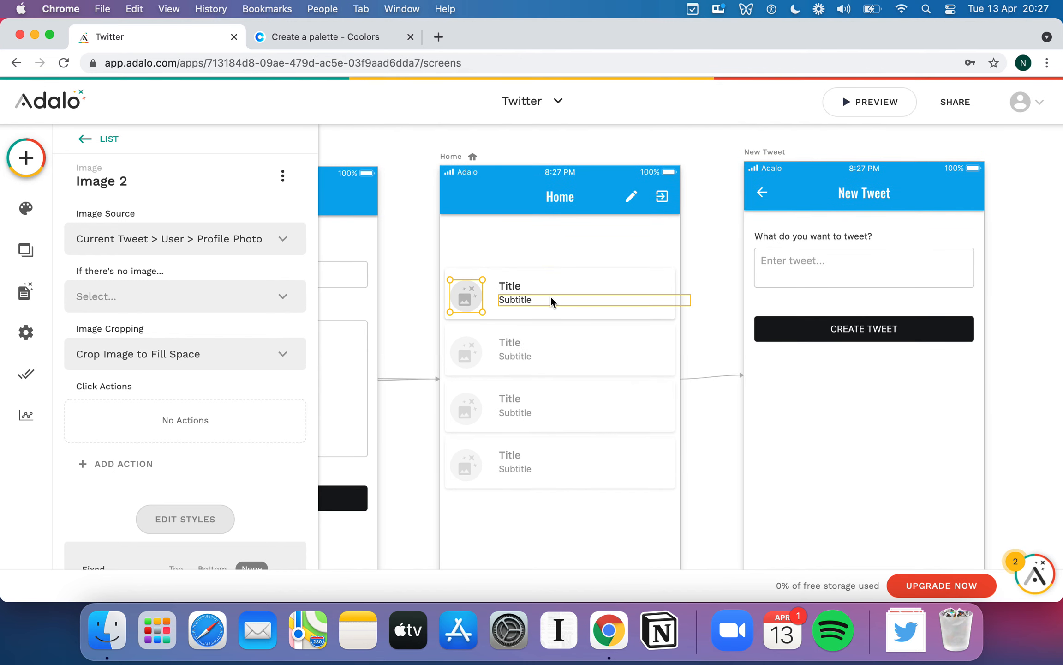
scroll(550, 296, down, 2)
scroll(551, 296, up, 2)
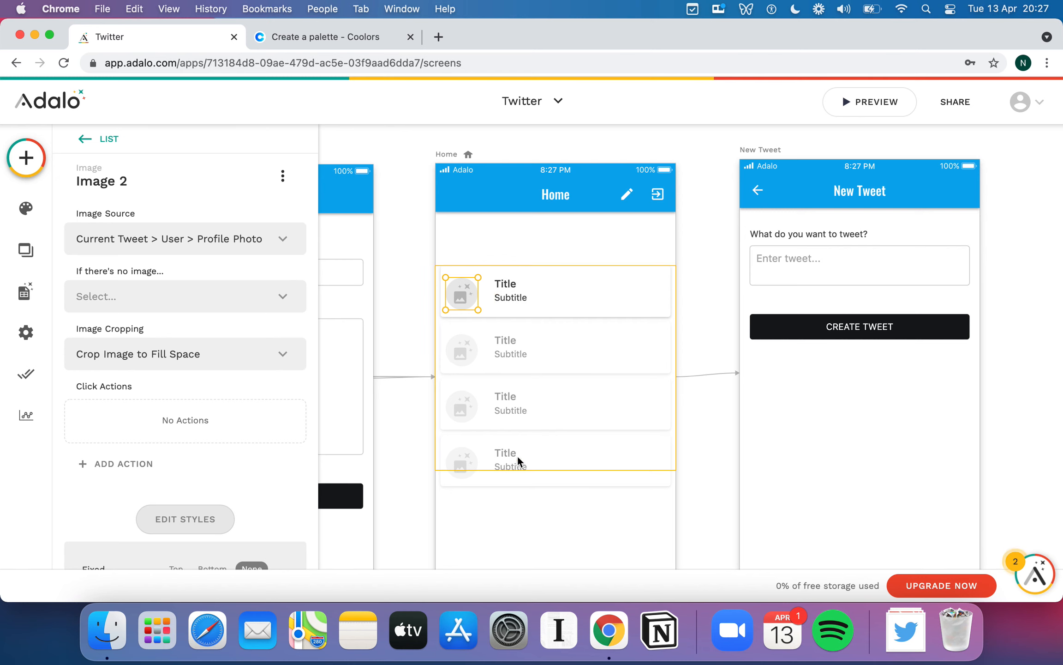
- Set 'If there's no image...' to 'Don't show anything'
click(213, 295)
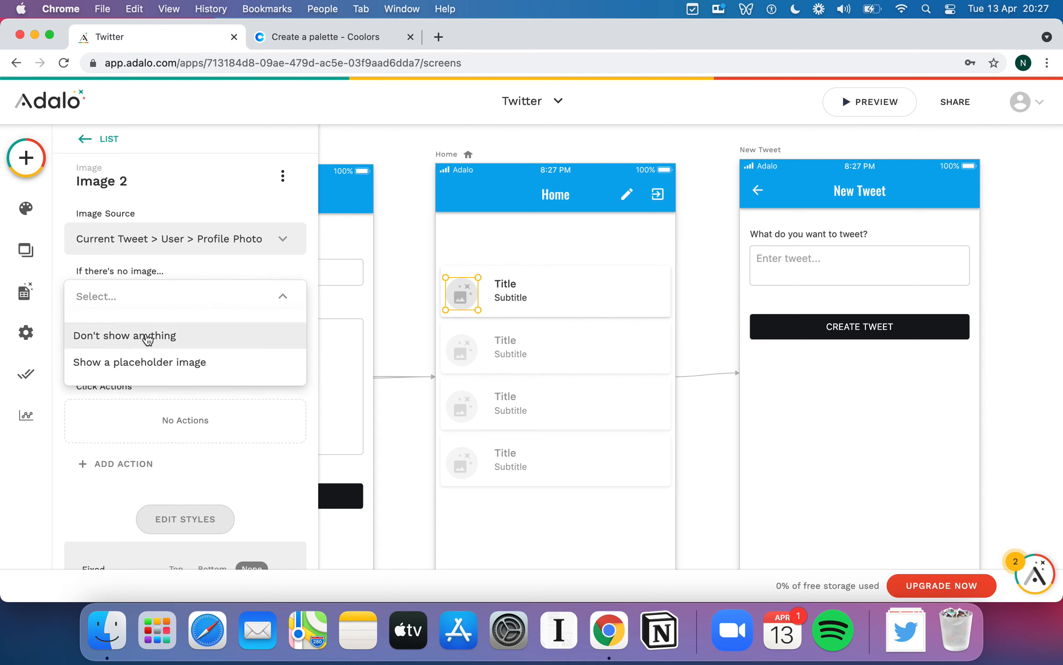
click(214, 346)
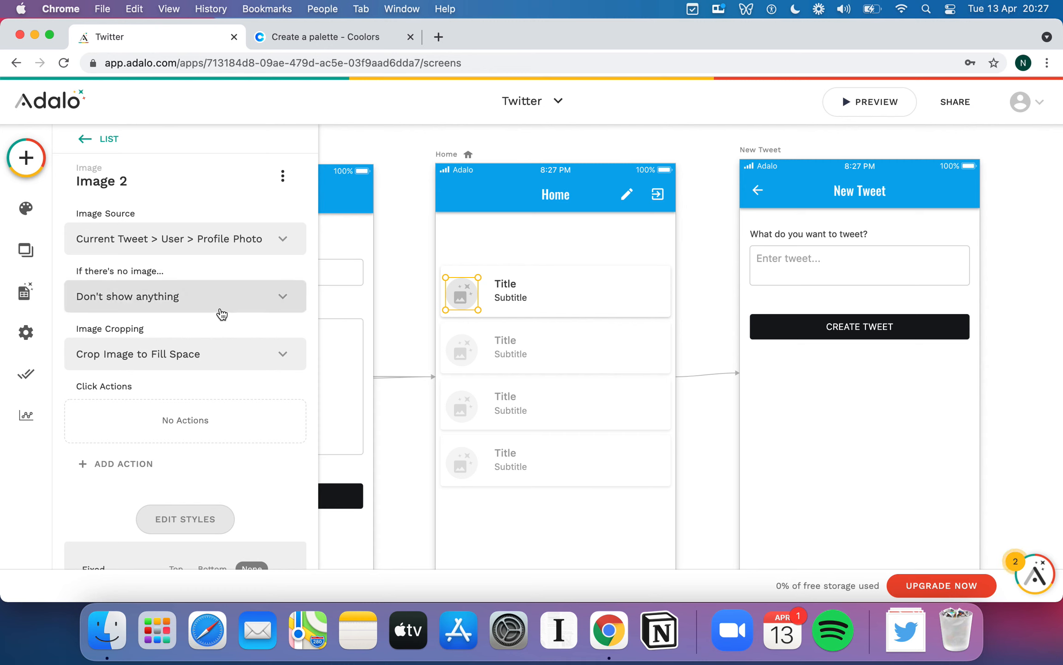
scroll(222, 314, down, 5)
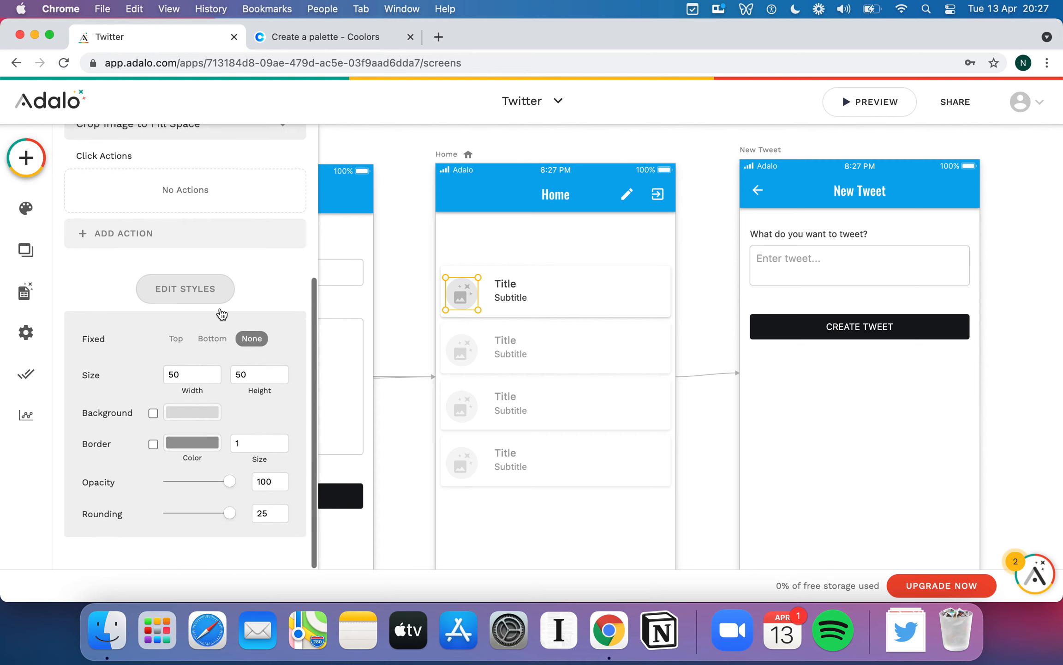
scroll(222, 314, up, 8)
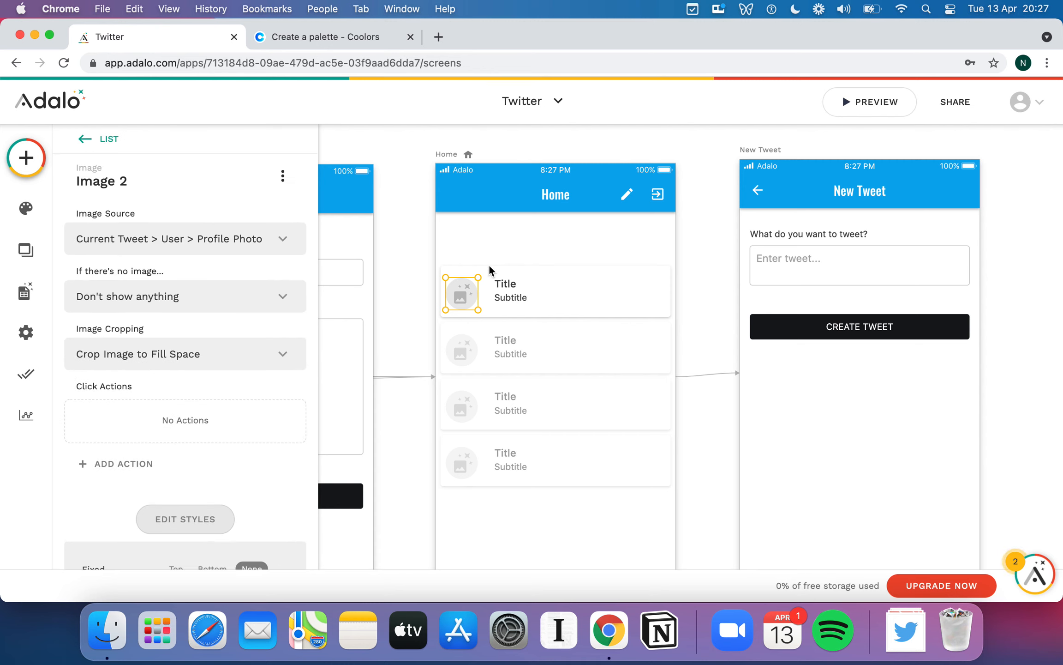
- Replace the row Title text with '@' plus the tweeter's Handle
click(518, 287)
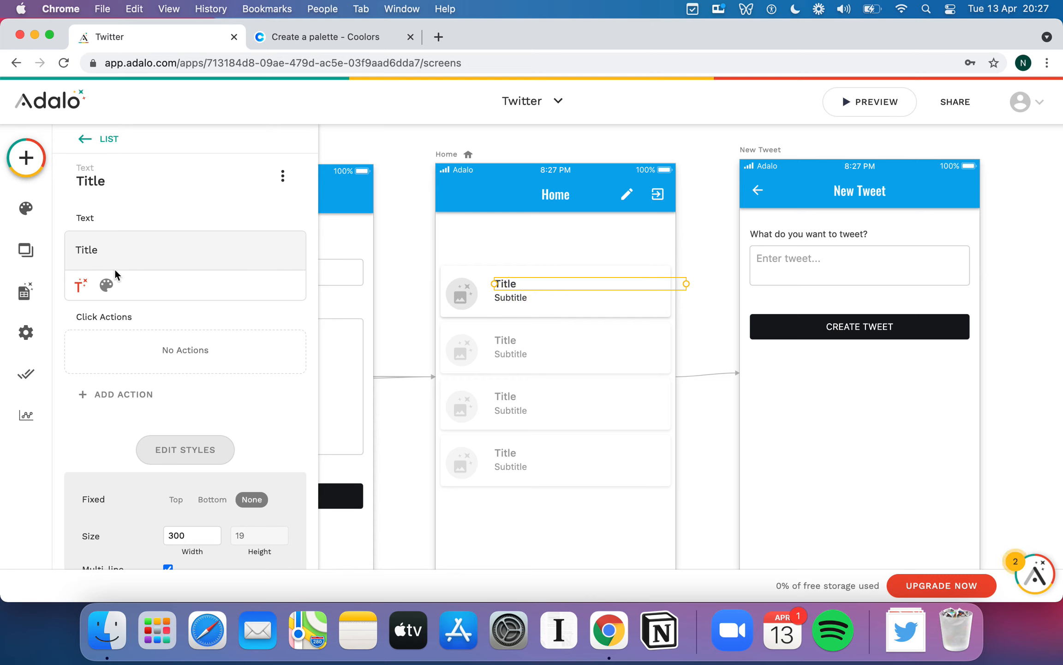
click(110, 250)
key(super+a)
key(BackSpace)
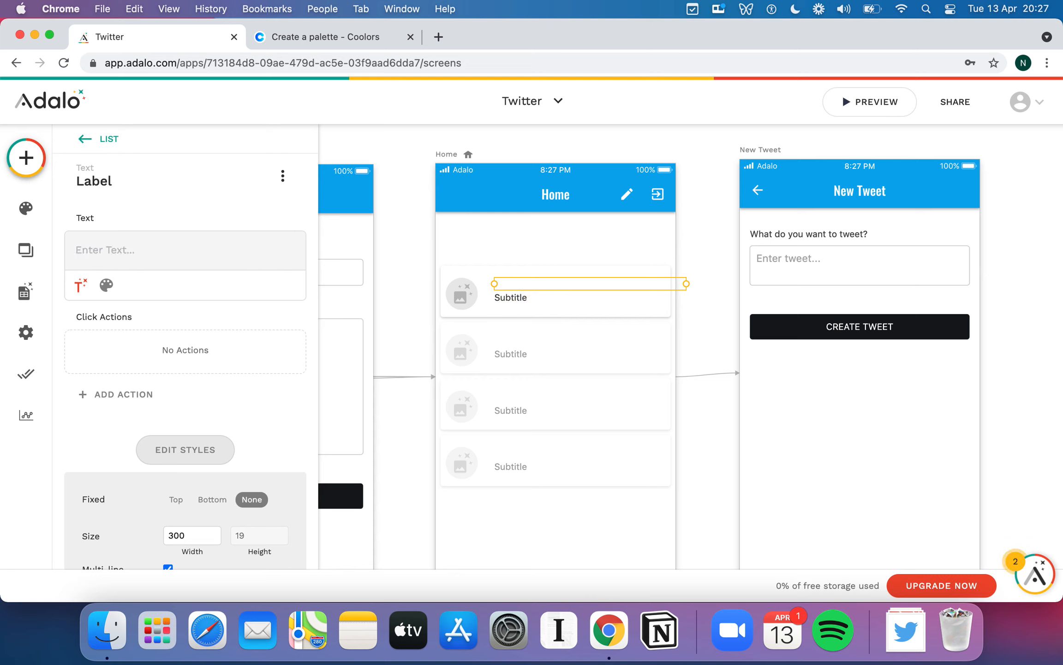
click(80, 285)
mouse_move(150, 327)
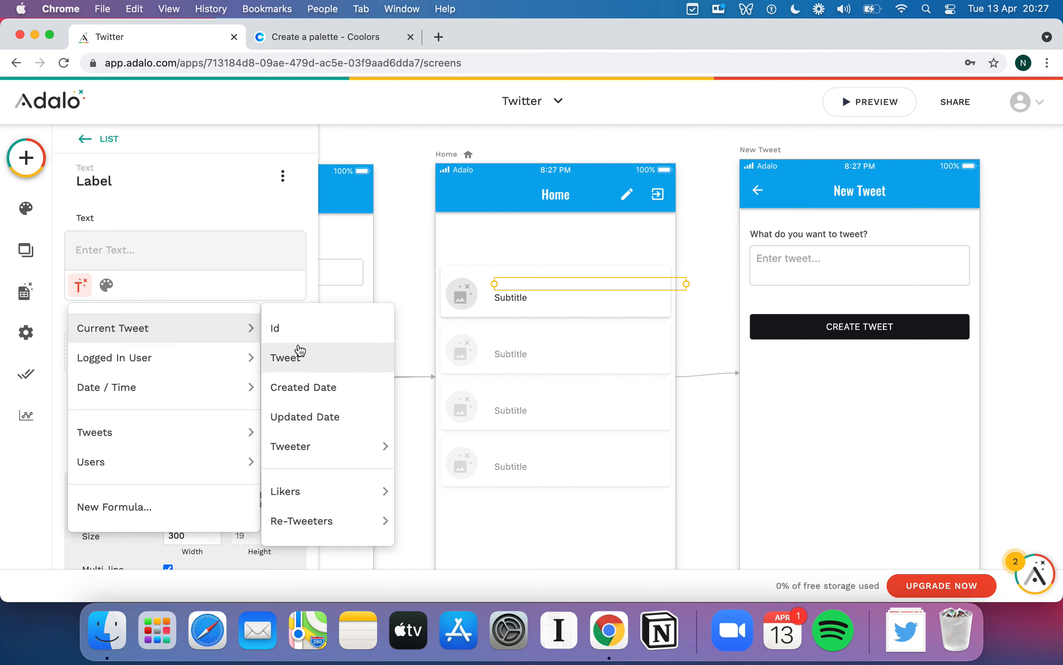
mouse_move(324, 442)
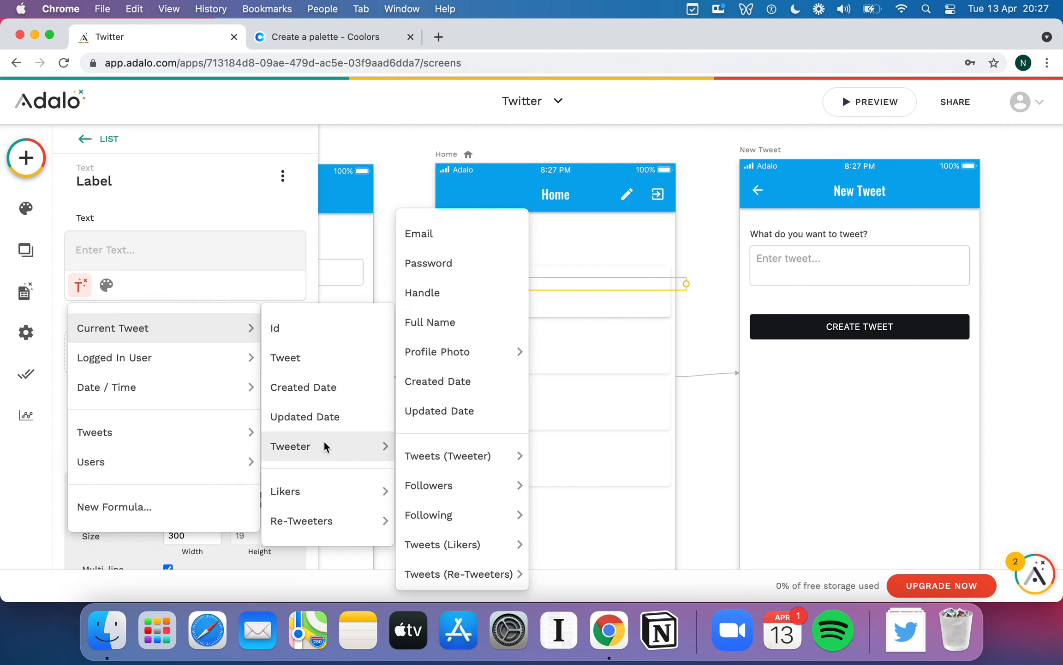
click(469, 294)
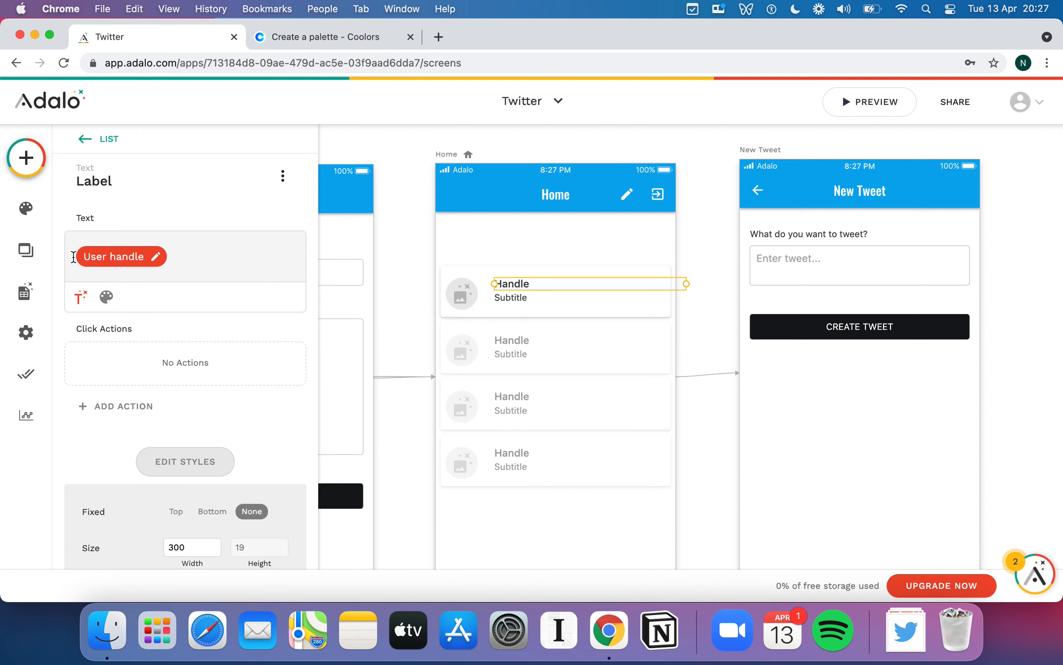
text(@)
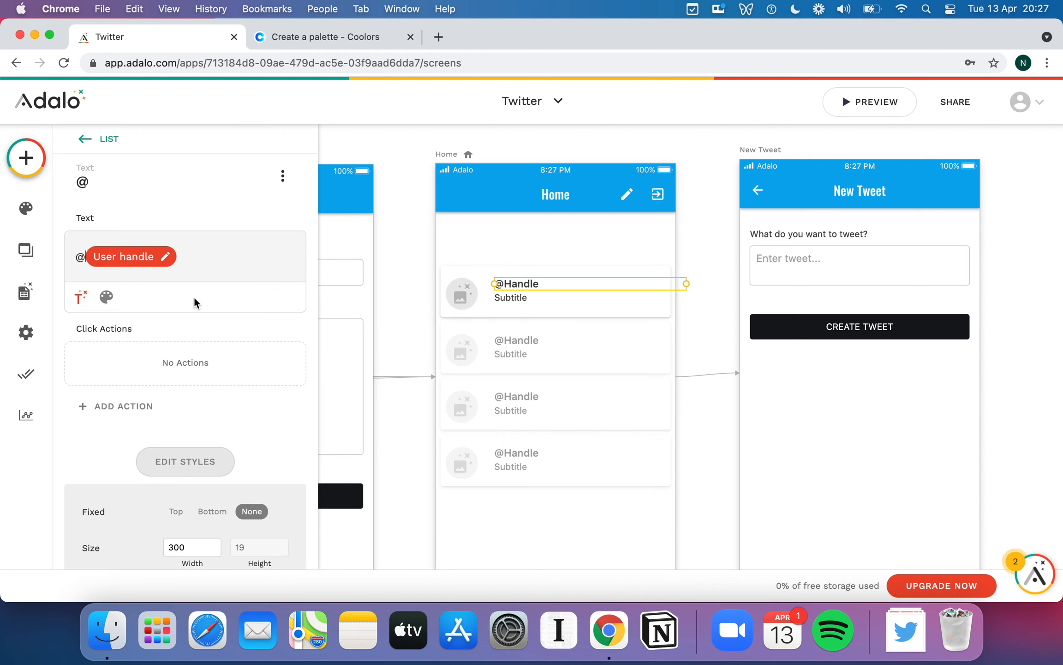
click(215, 263)
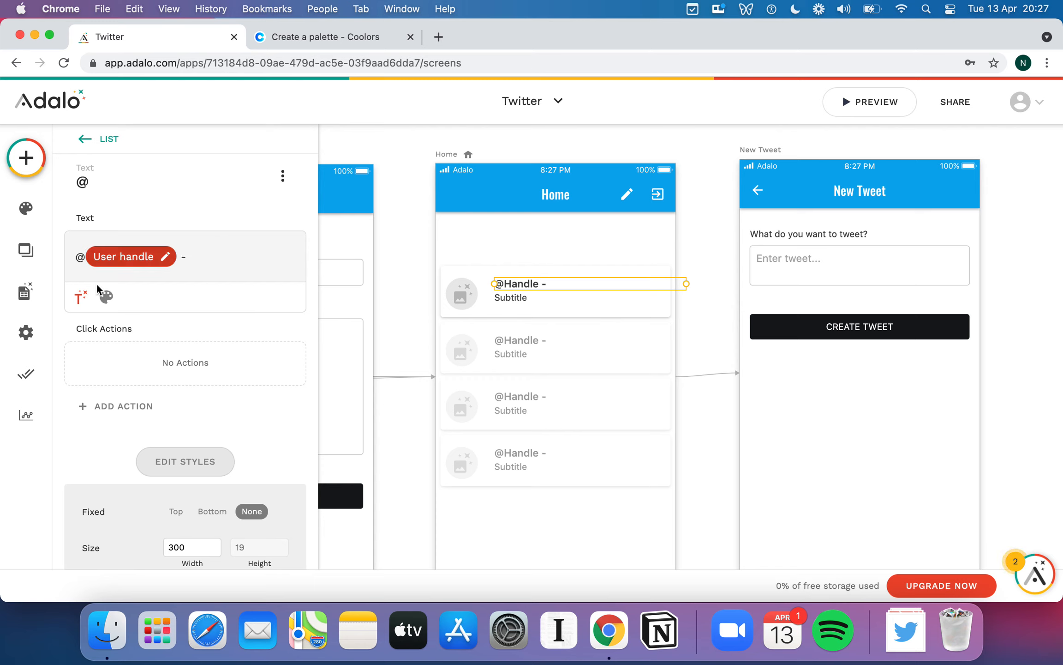
- Append the tweet's Created Date to the Title, keeping the Relative date format
click(80, 297)
mouse_move(141, 341)
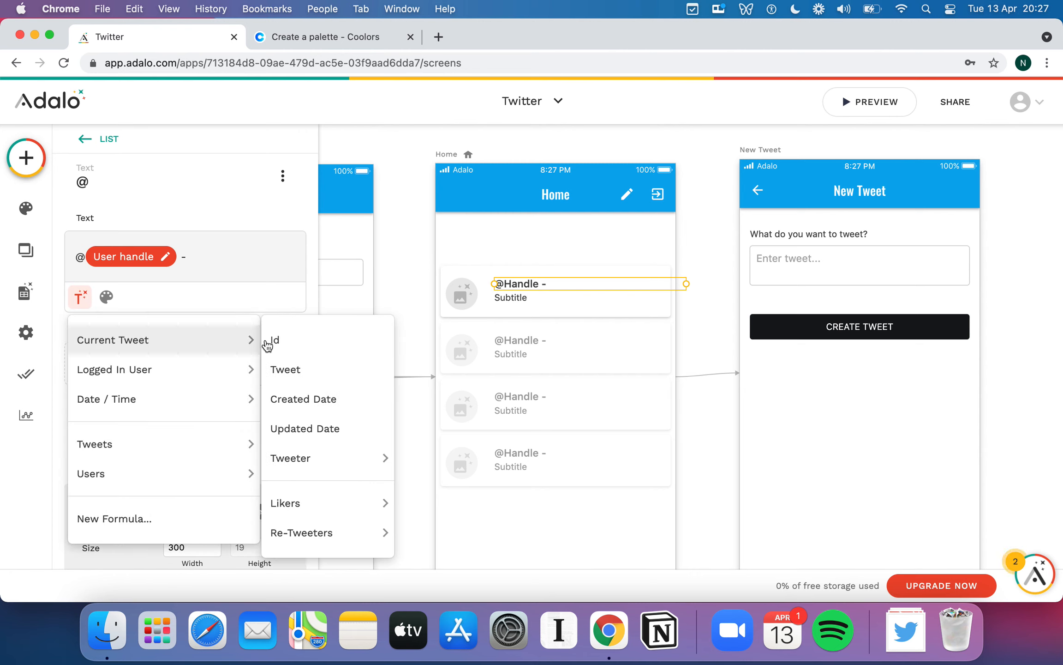
click(337, 396)
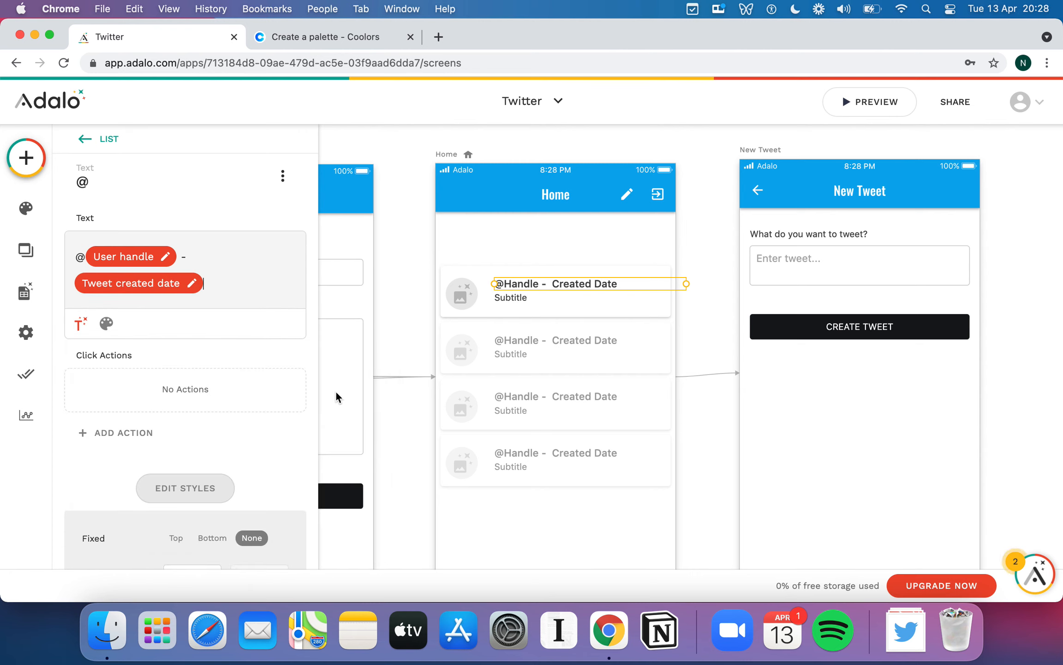
click(149, 285)
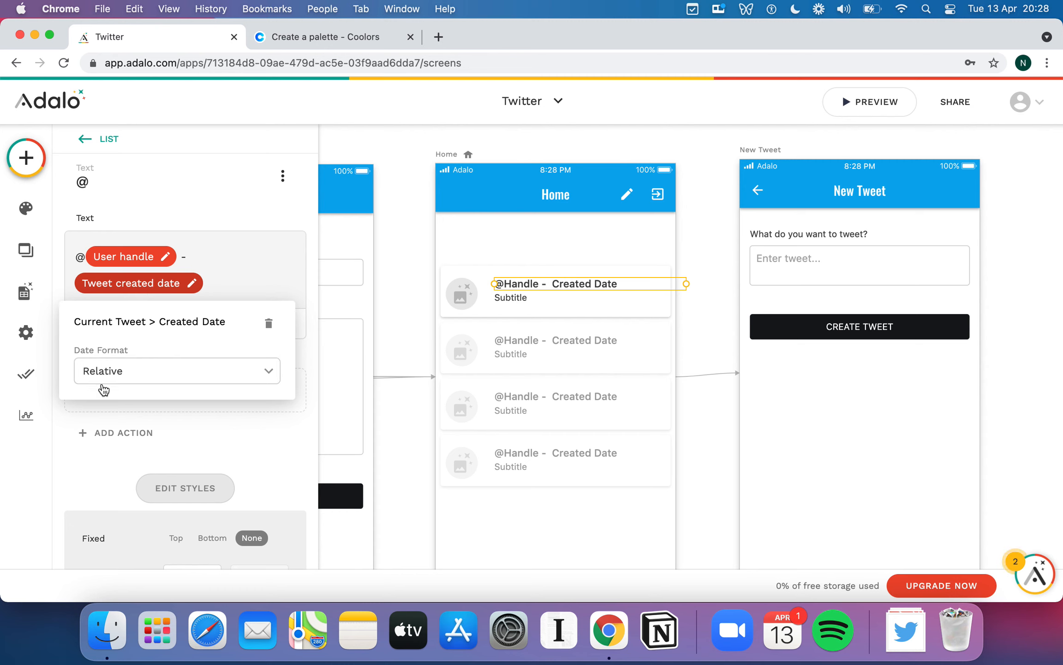
click(175, 371)
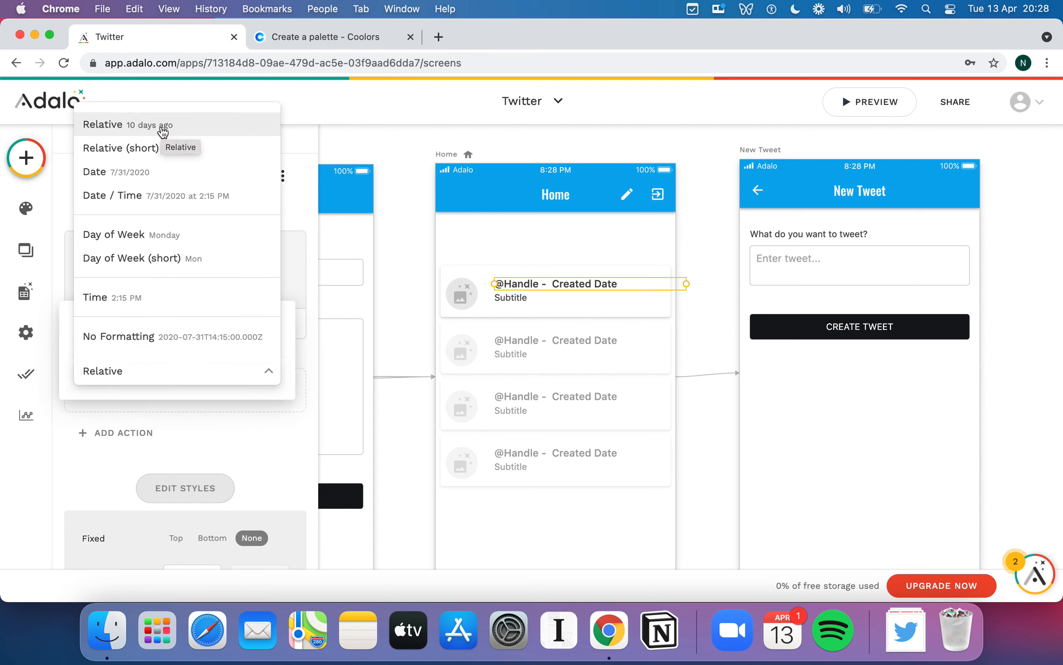
click(295, 313)
click(304, 296)
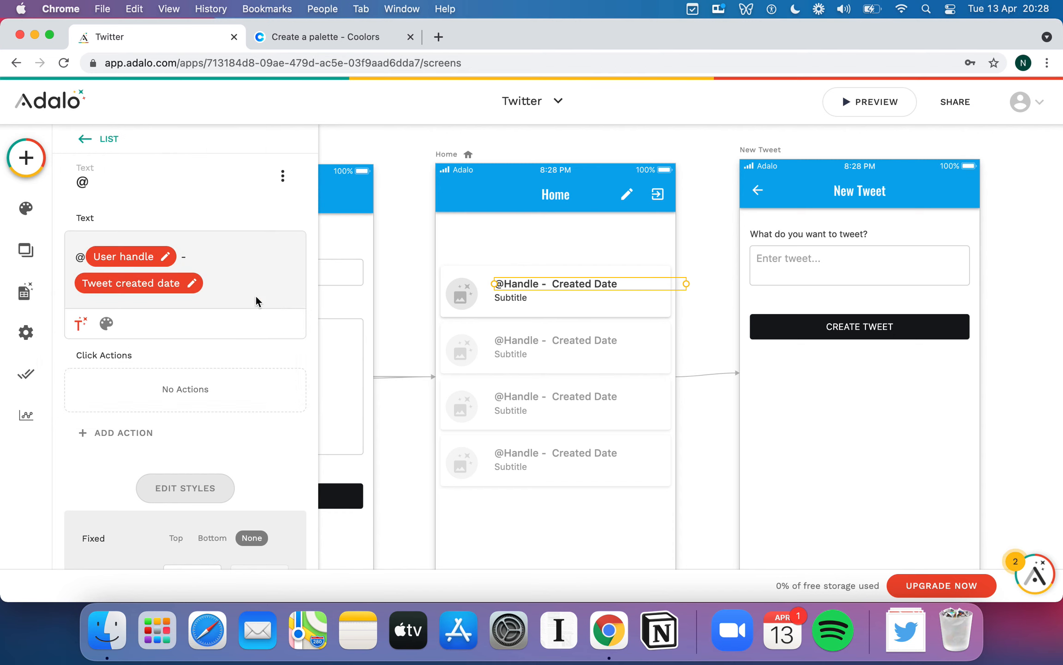
click(221, 281)
click(106, 323)
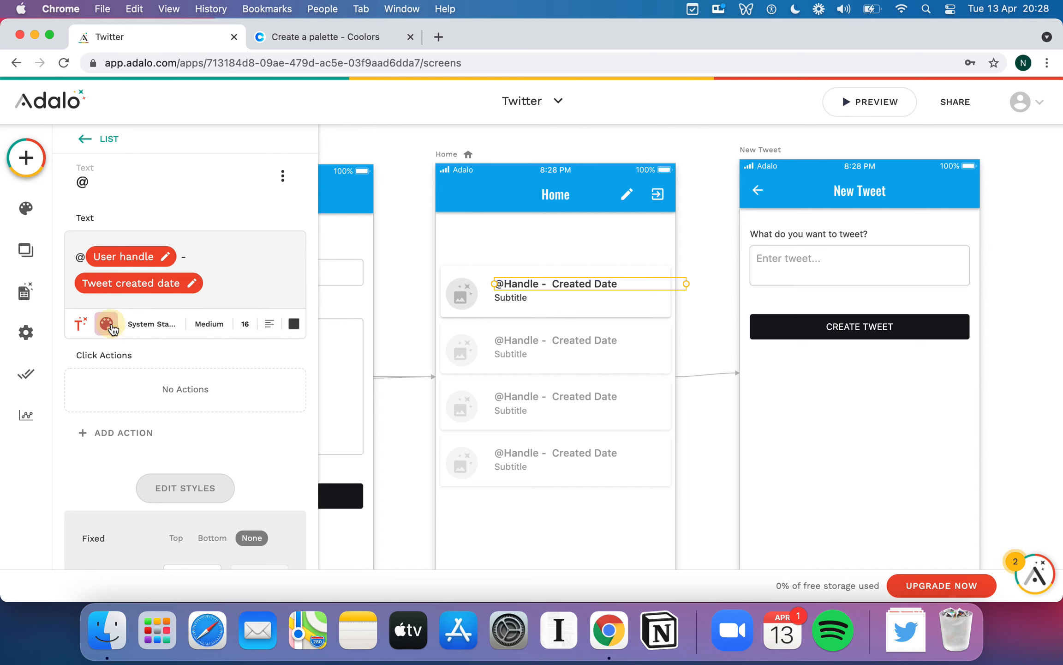
click(292, 323)
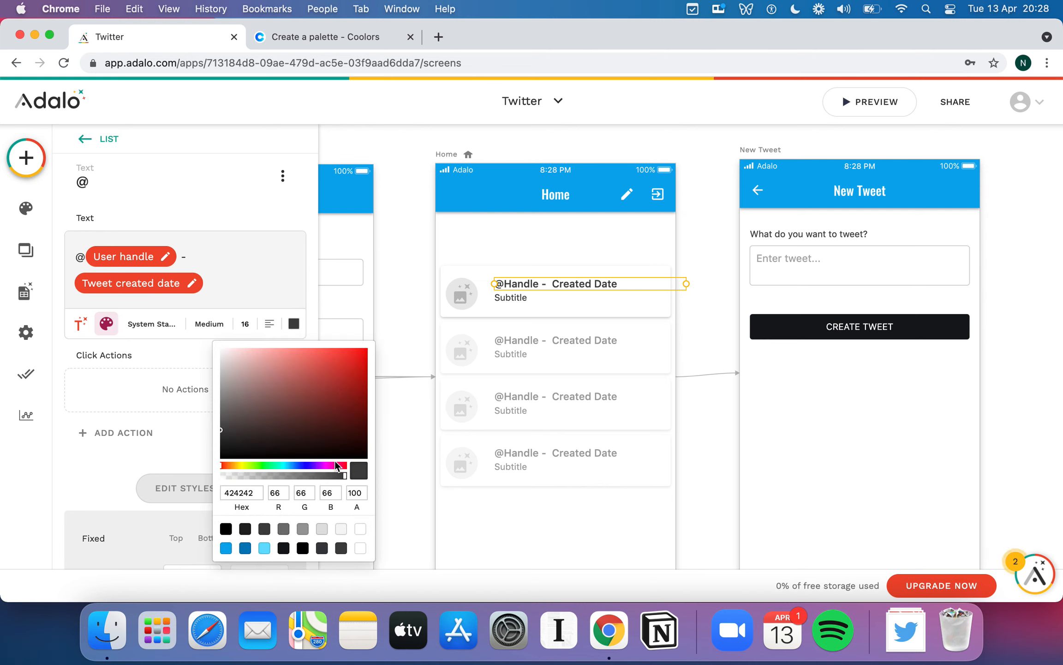
click(321, 528)
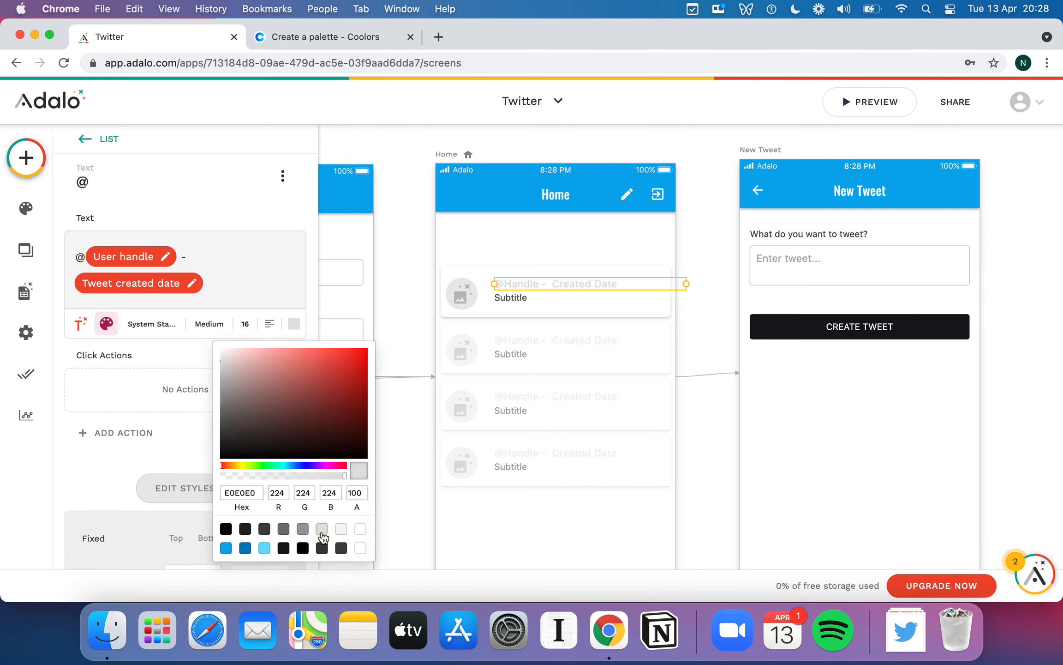
click(248, 324)
key(BackSpace)
text(2)
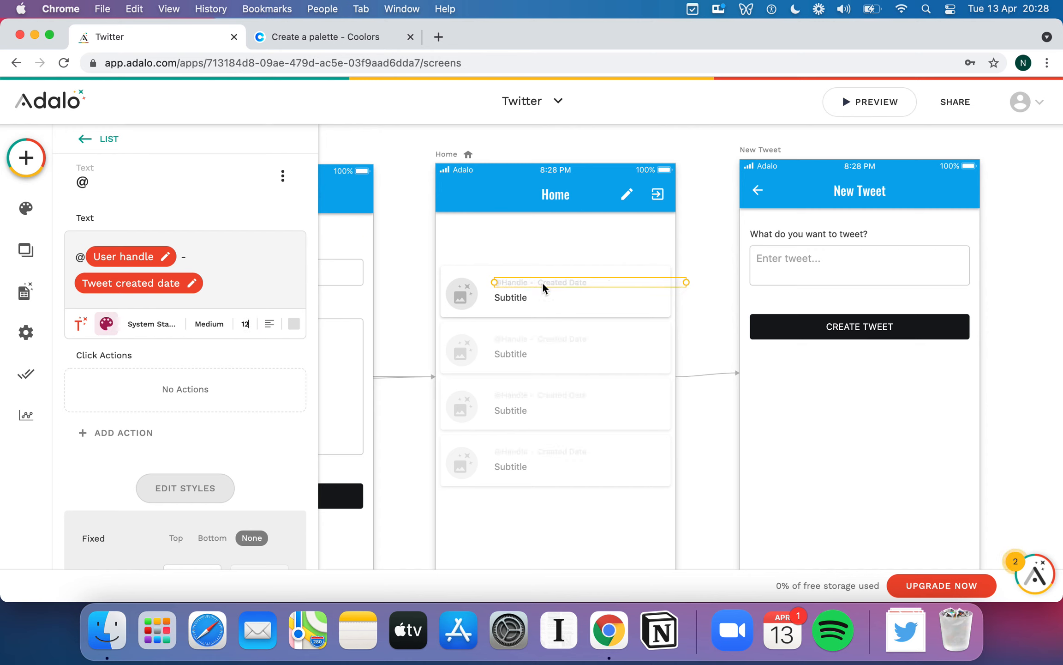
mouse_move(540, 283)
mouse_down()
mouse_move(541, 274)
mouse_move(521, 286)
mouse_up()
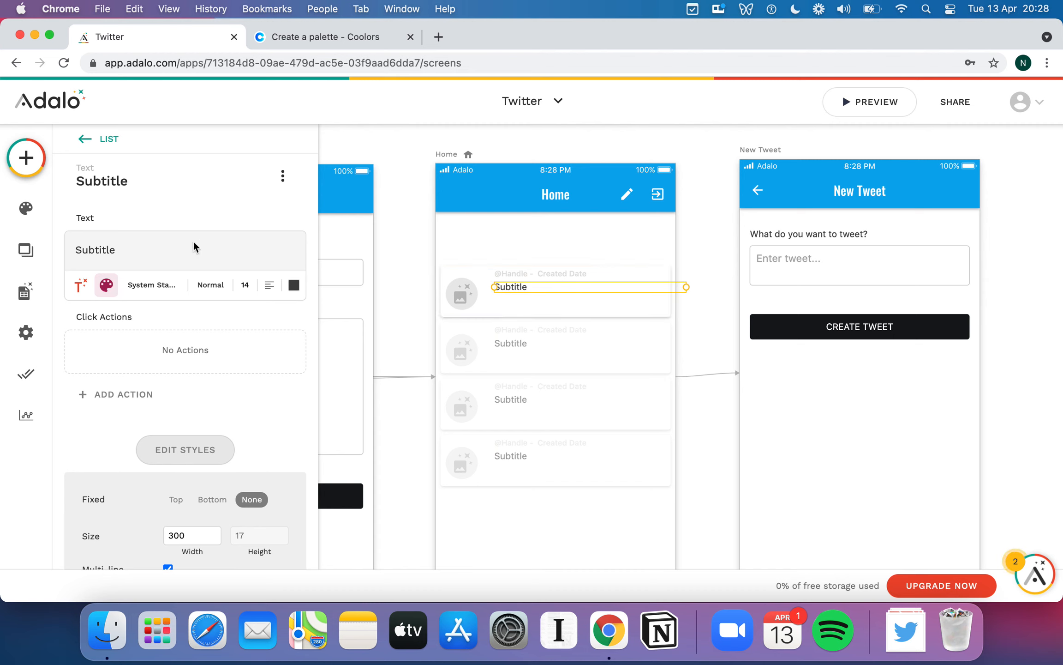
- Replace the Subtitle placeholder with Magic Text Current Tweet > Tweet, then preview on iPhone 11 Pro
double_click(113, 261)
key(BackSpace)
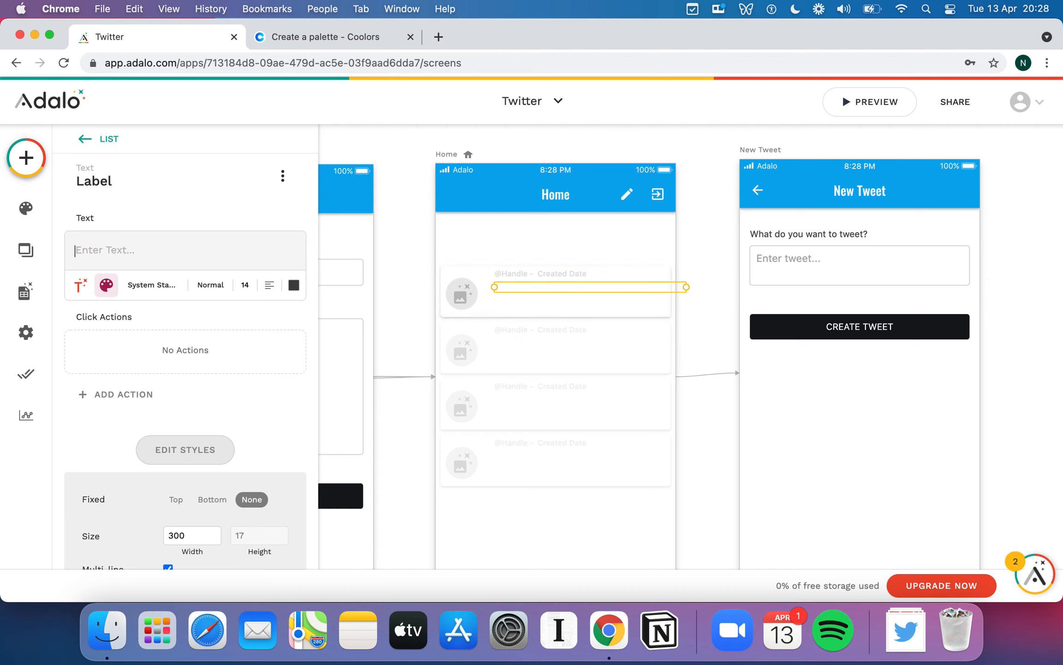
click(79, 284)
mouse_move(103, 323)
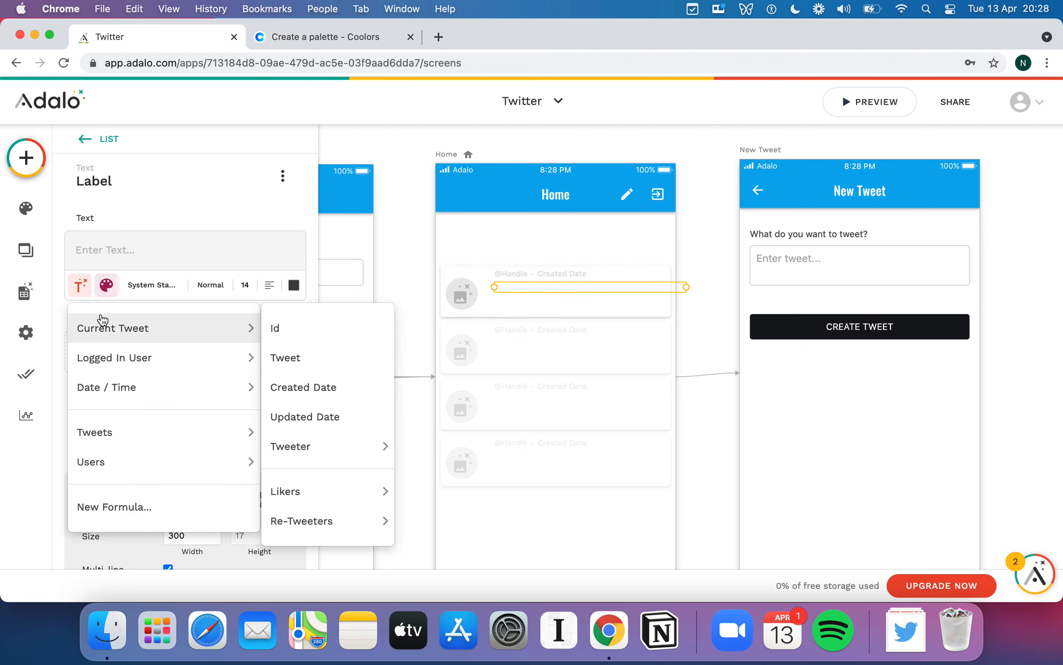
click(316, 358)
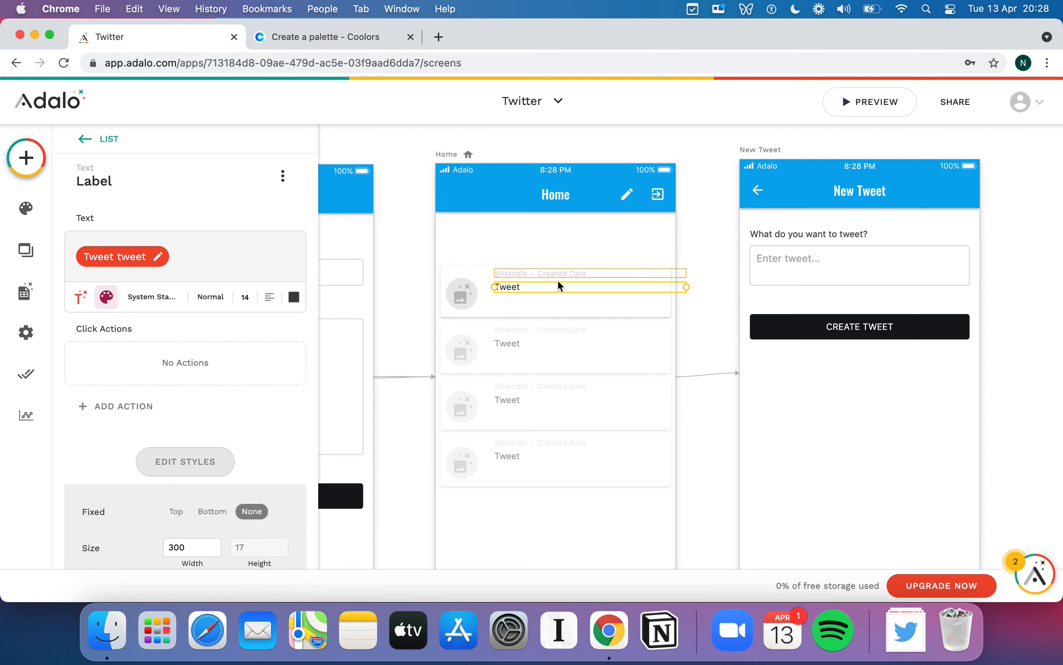
click(891, 102)
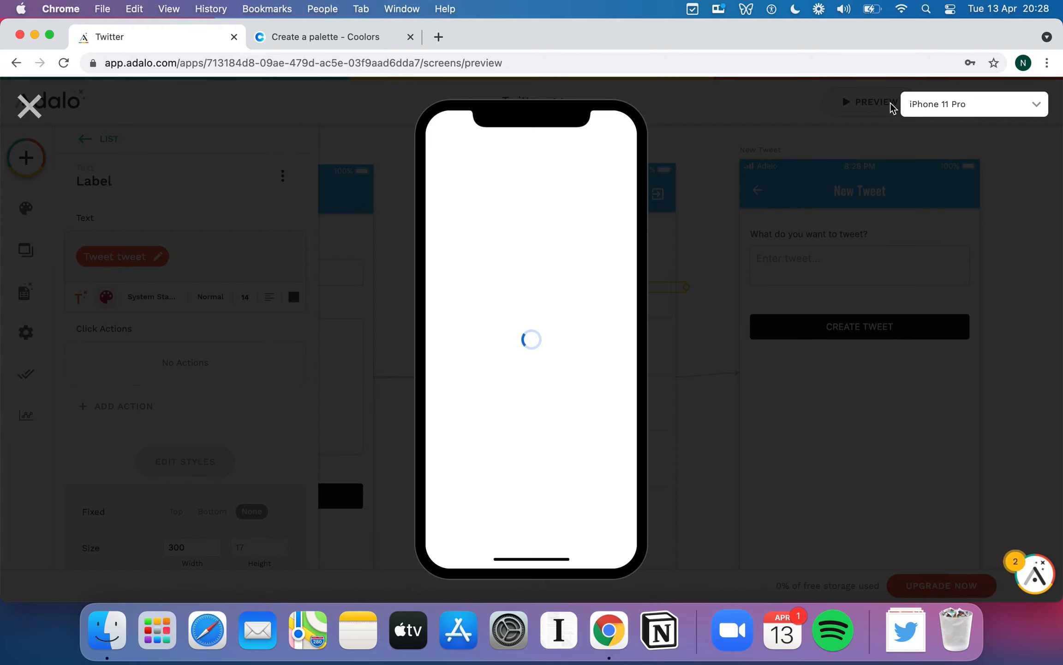
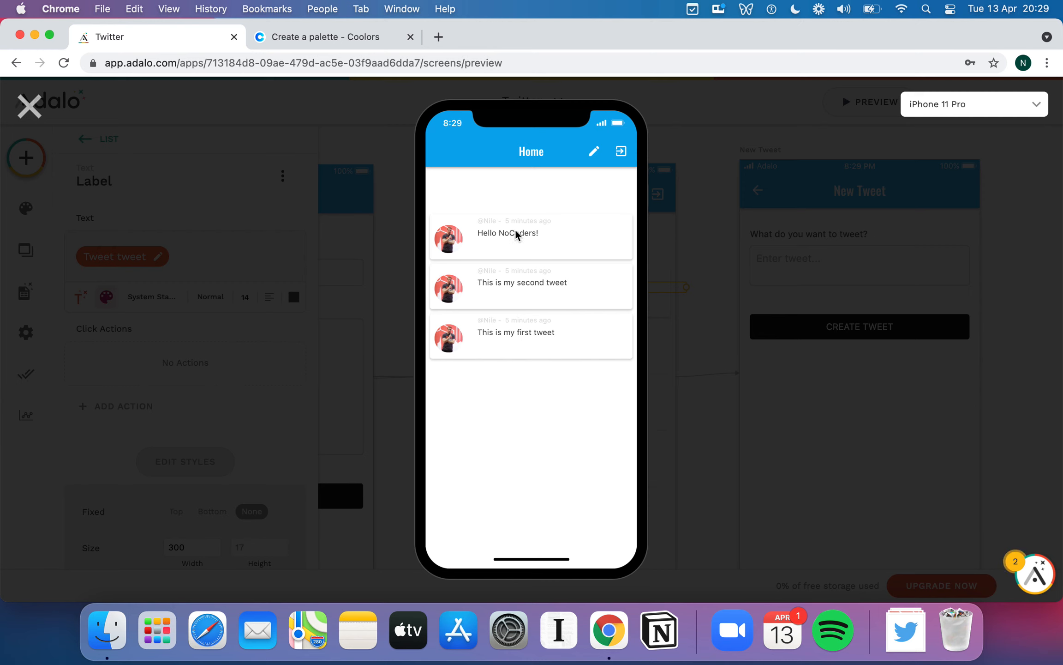
- Close the preview of the three-tweet Home feed and return to the screens editor
click(48, 113)
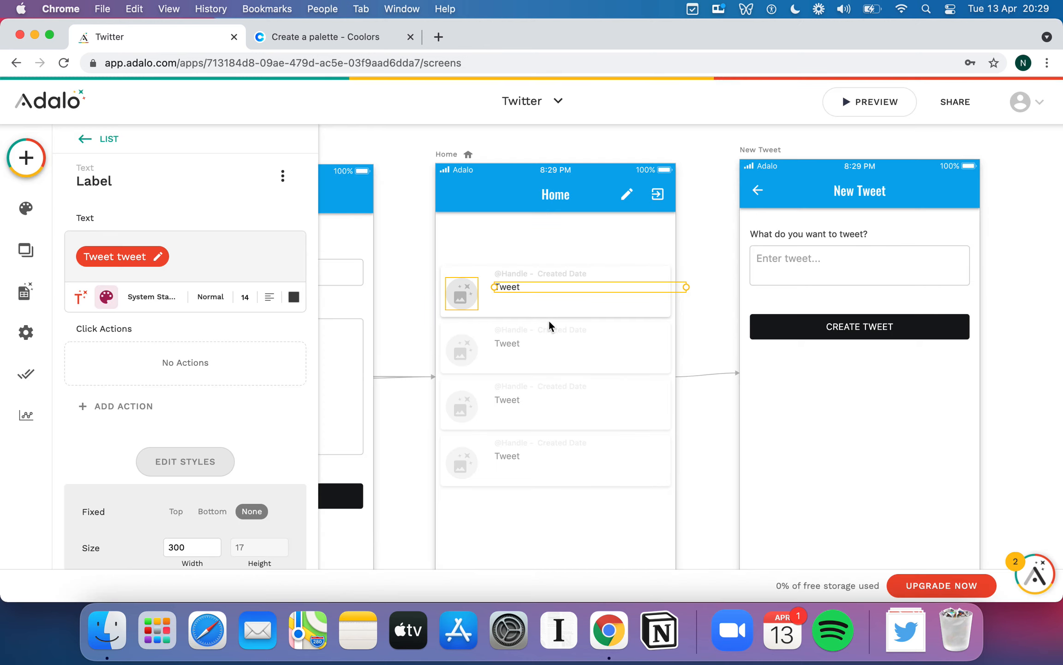
- Select the whole tweet list on the Home screen instead of the card background
click(546, 312)
scroll(493, 276, down, 1)
scroll(494, 276, up, 1)
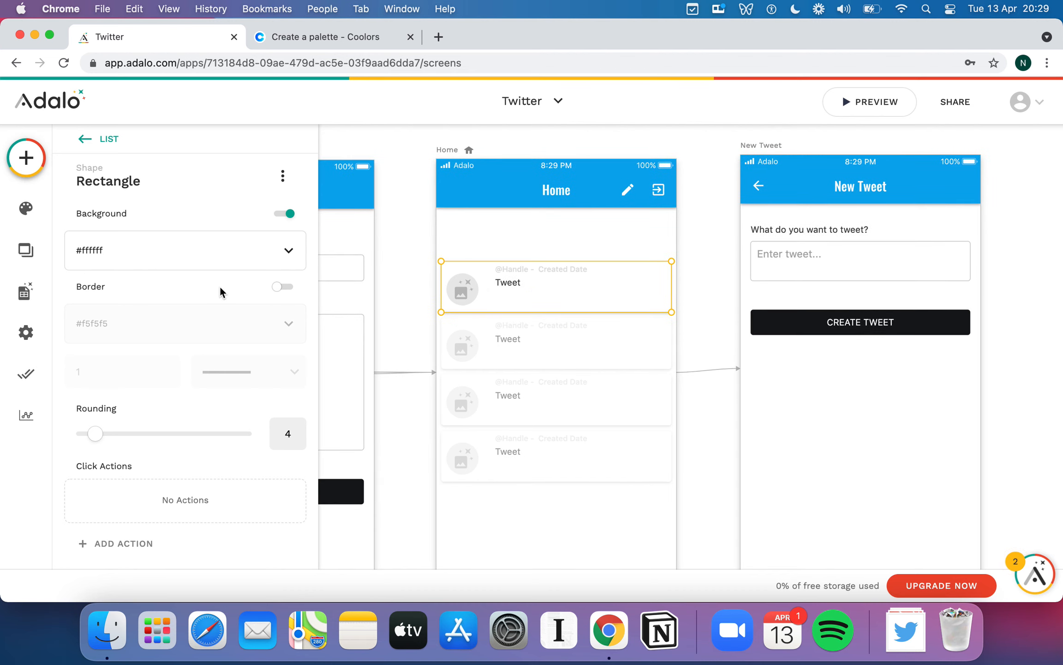
scroll(221, 291, down, 2)
scroll(220, 290, up, 2)
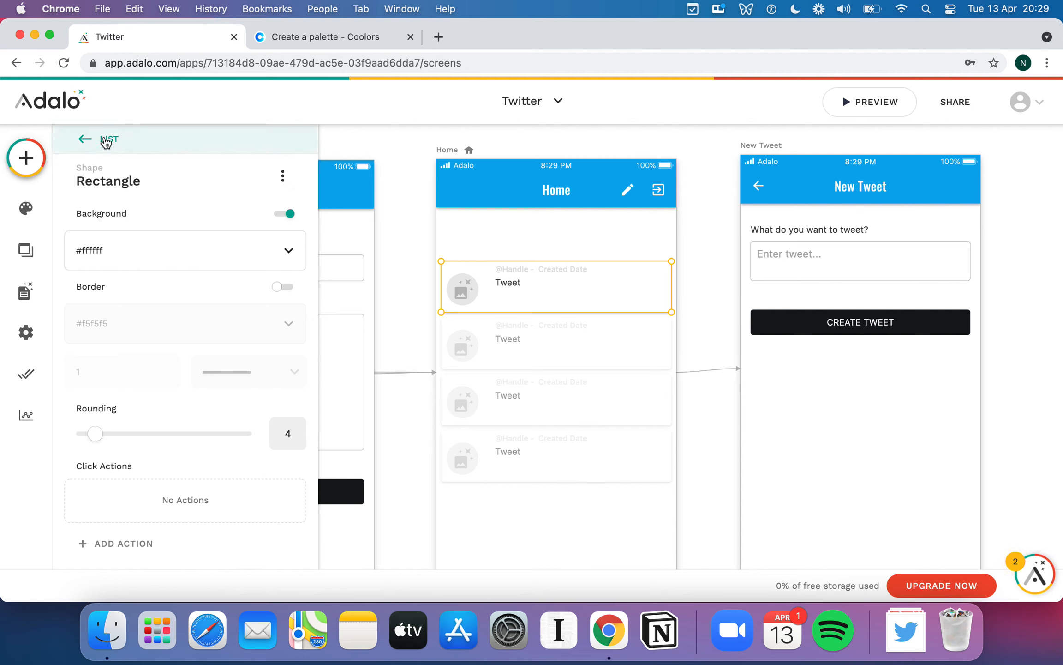
click(106, 141)
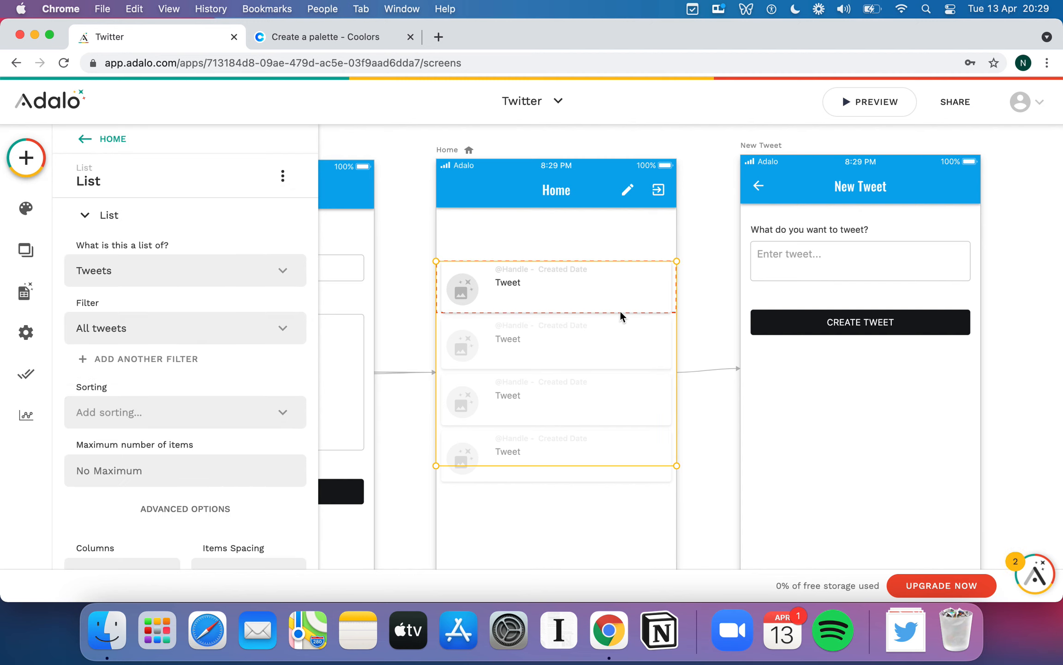
scroll(231, 351, down, 10)
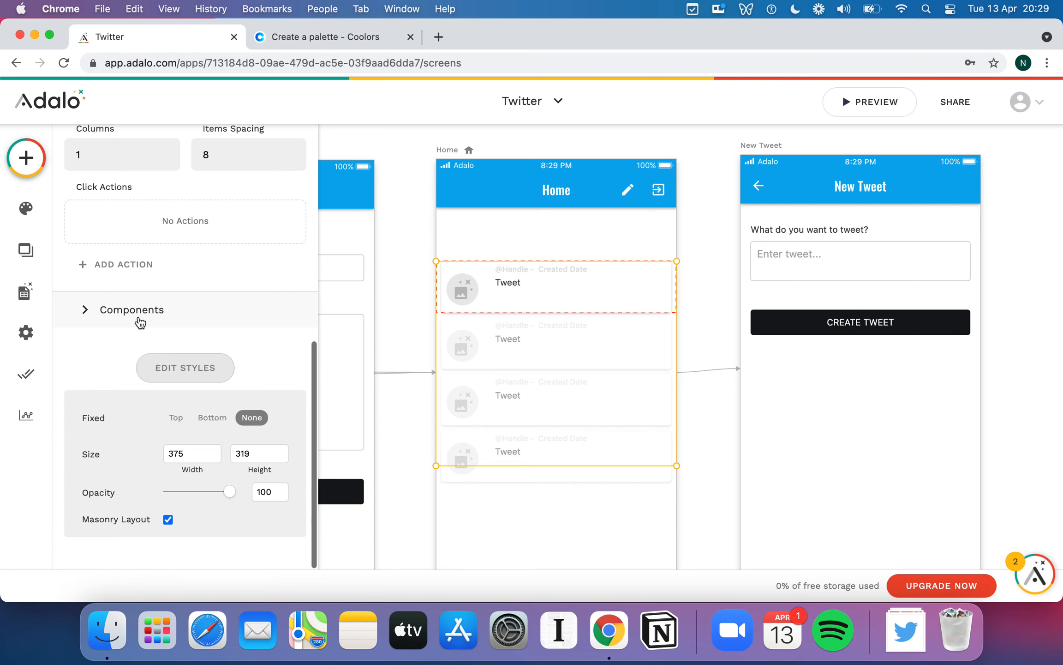
- Expand the list item's components, then add a component from the Buttons category
click(140, 322)
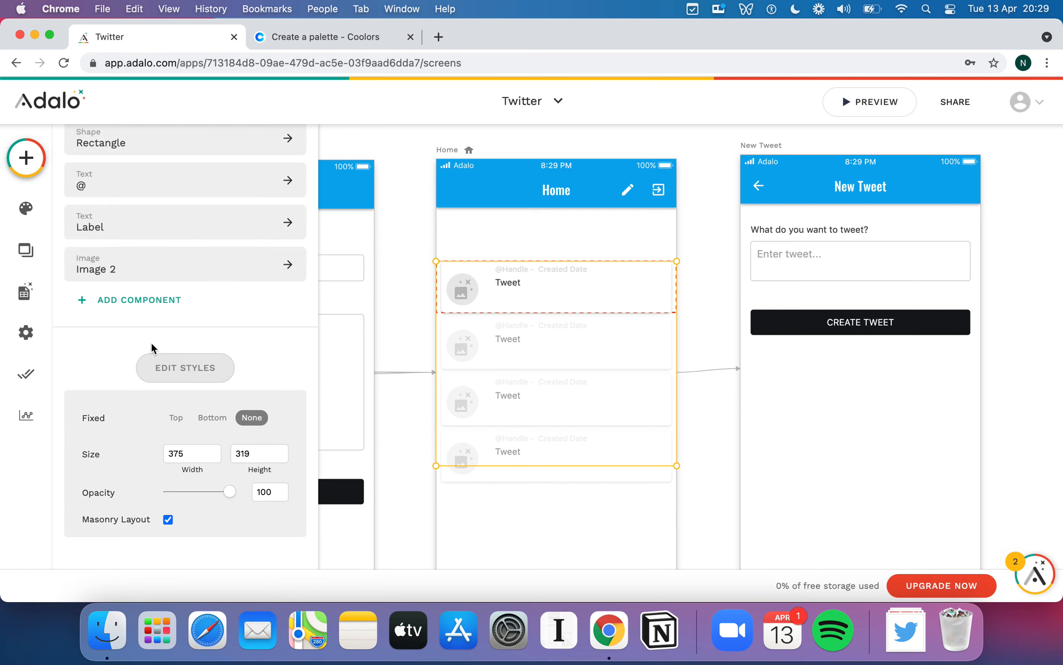
click(157, 300)
scroll(146, 351, down, 2)
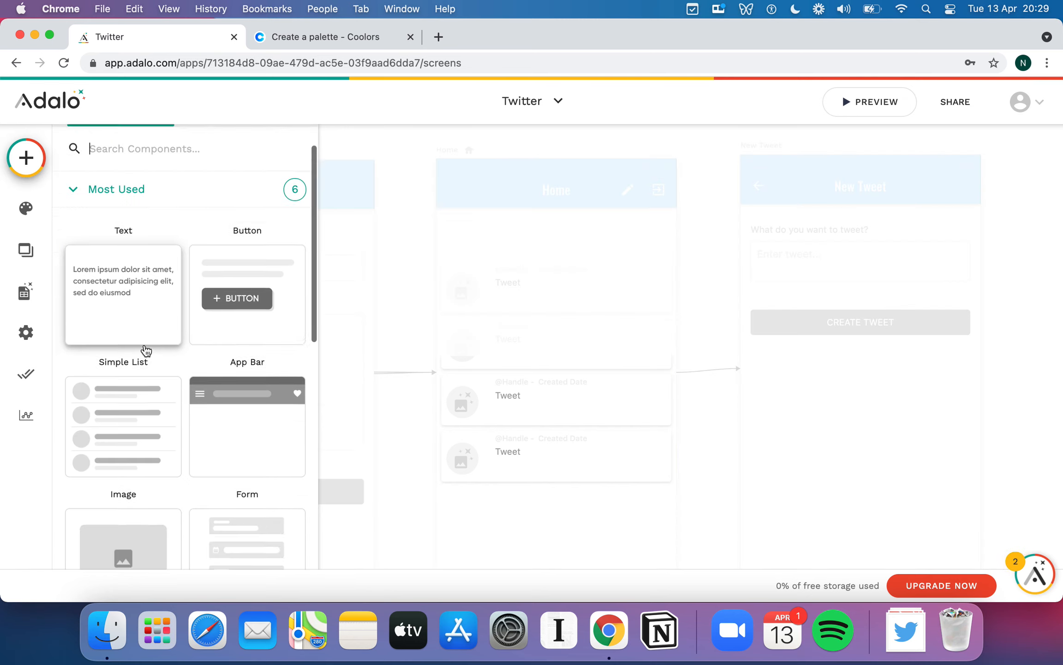
scroll(146, 350, down, 8)
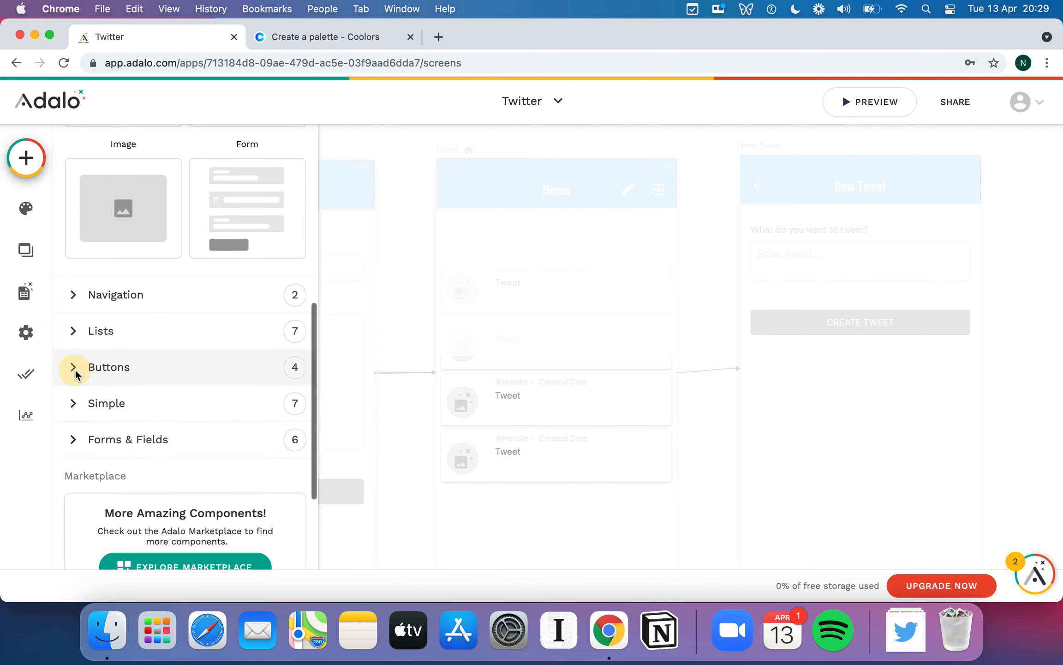
click(76, 369)
scroll(149, 380, down, 6)
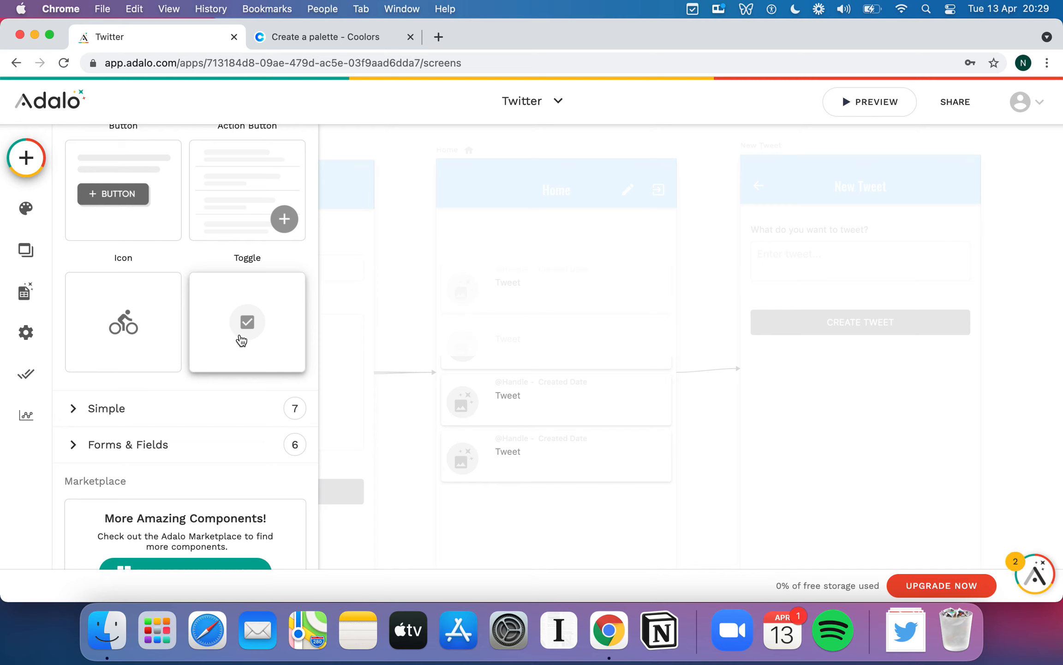
- Place a Toggle in the first tweet row, just under the Tweet text
drag(242, 341, 500, 304)
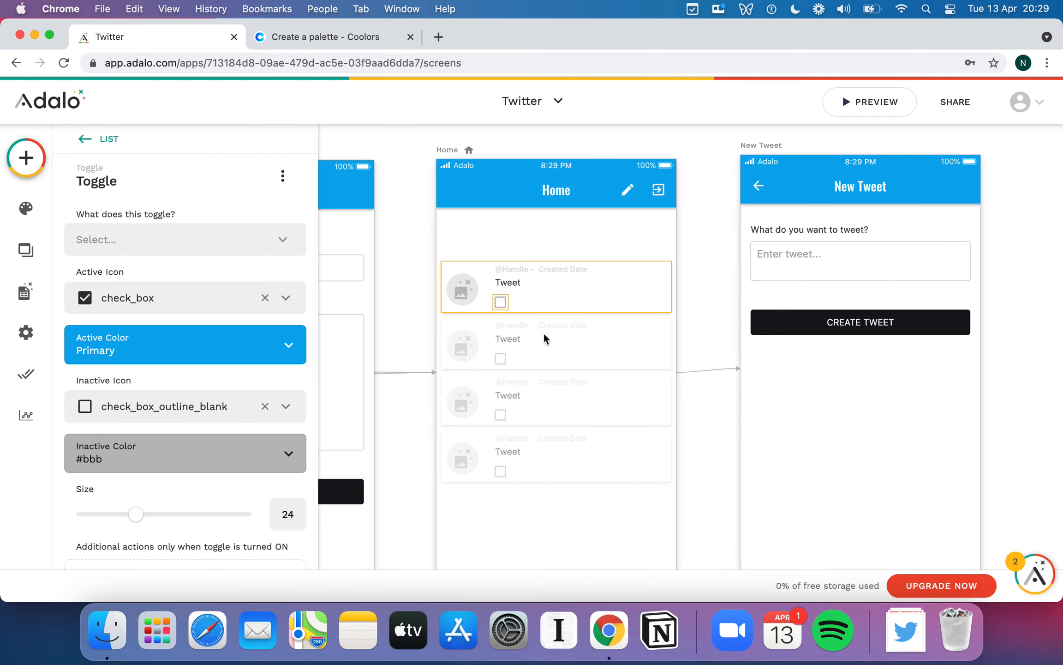
click(501, 303)
drag(501, 304, 503, 297)
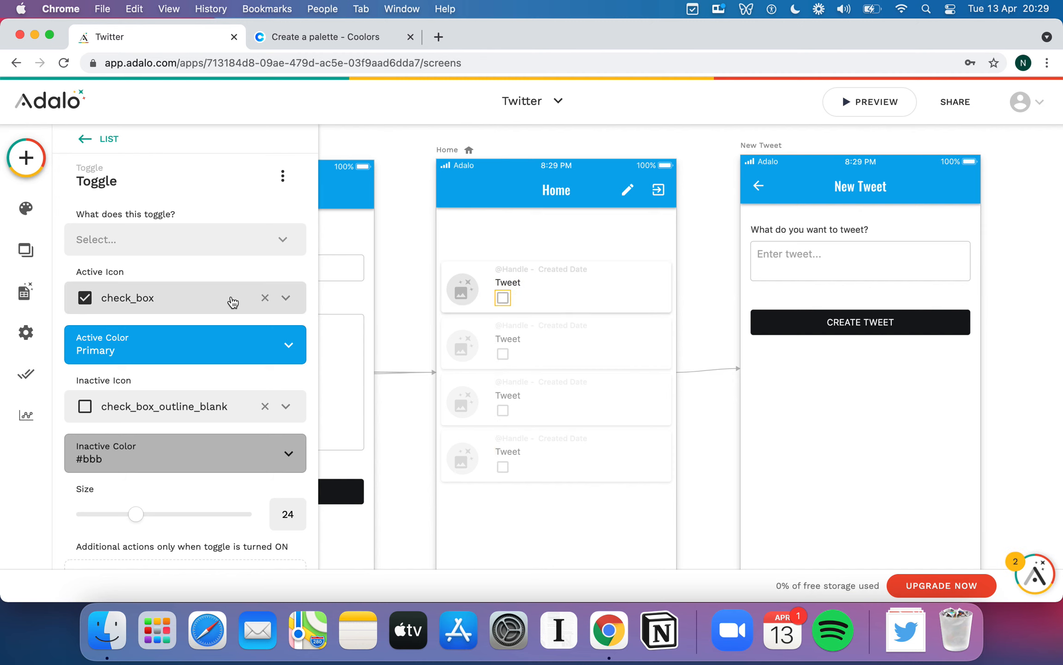
- Change the toggle's active icon from check_box to repeat_one
click(230, 298)
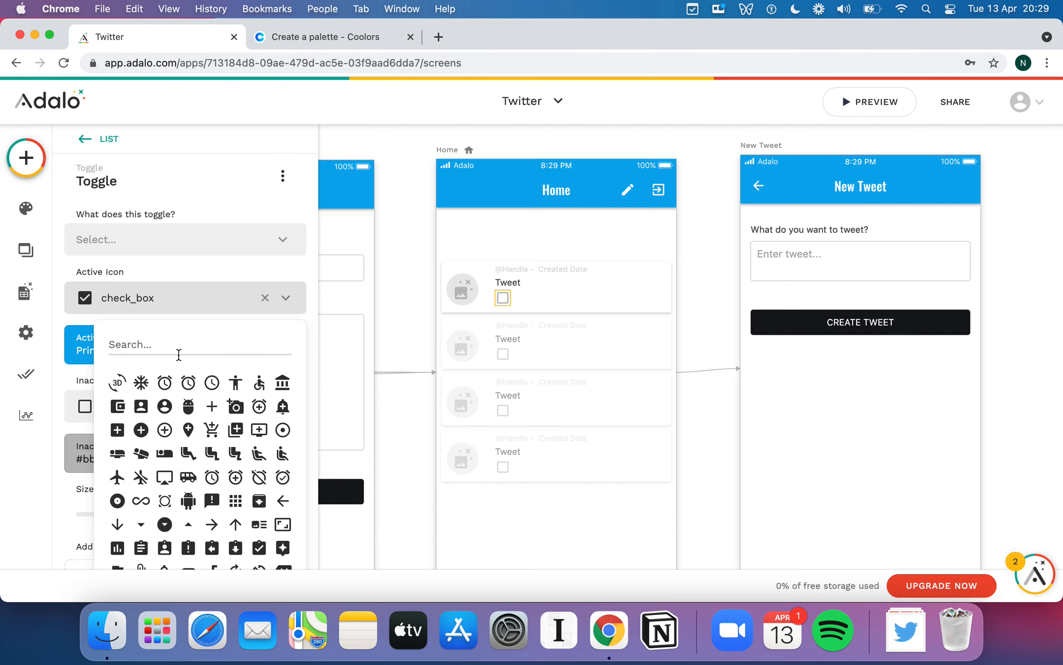
click(179, 354)
text(H)
key(BackSpace)
scroll(194, 411, down, 3)
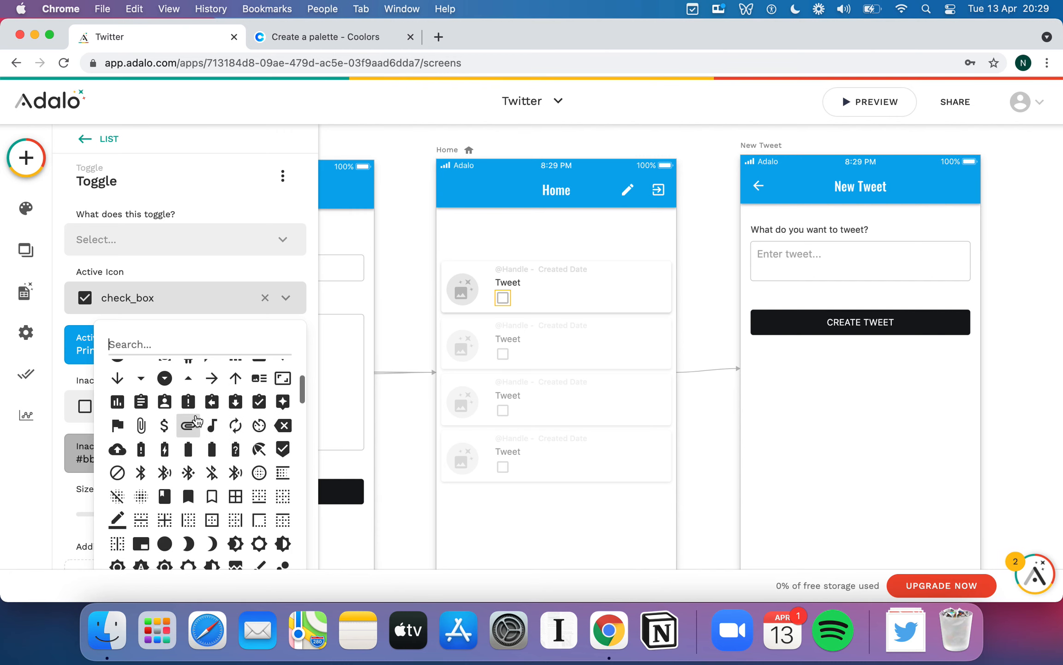
scroll(196, 420, down, 10)
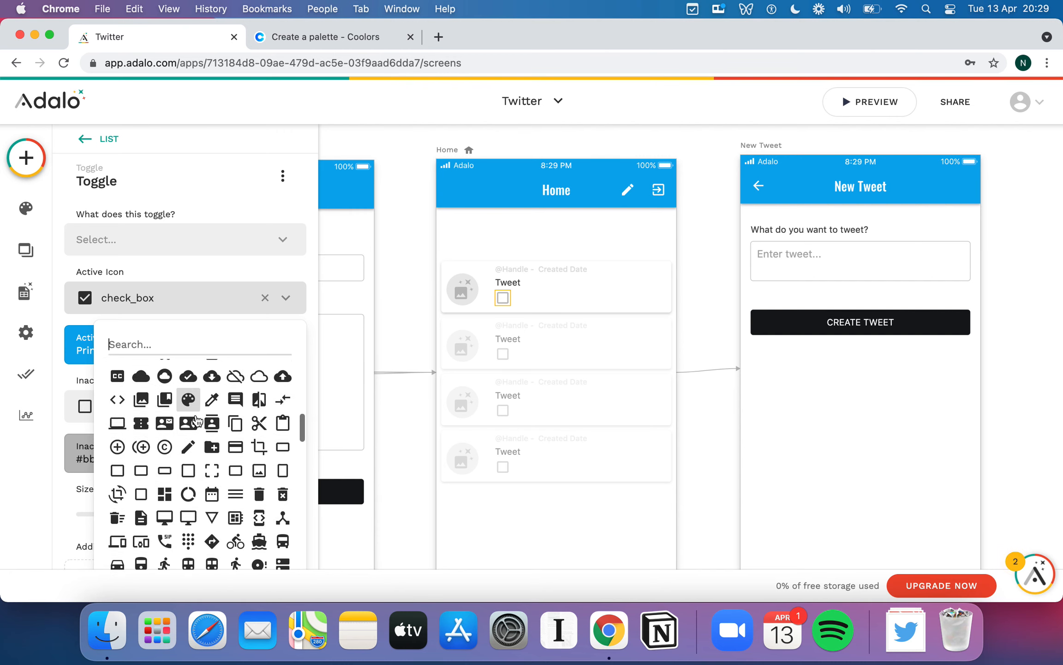
scroll(196, 420, down, 1)
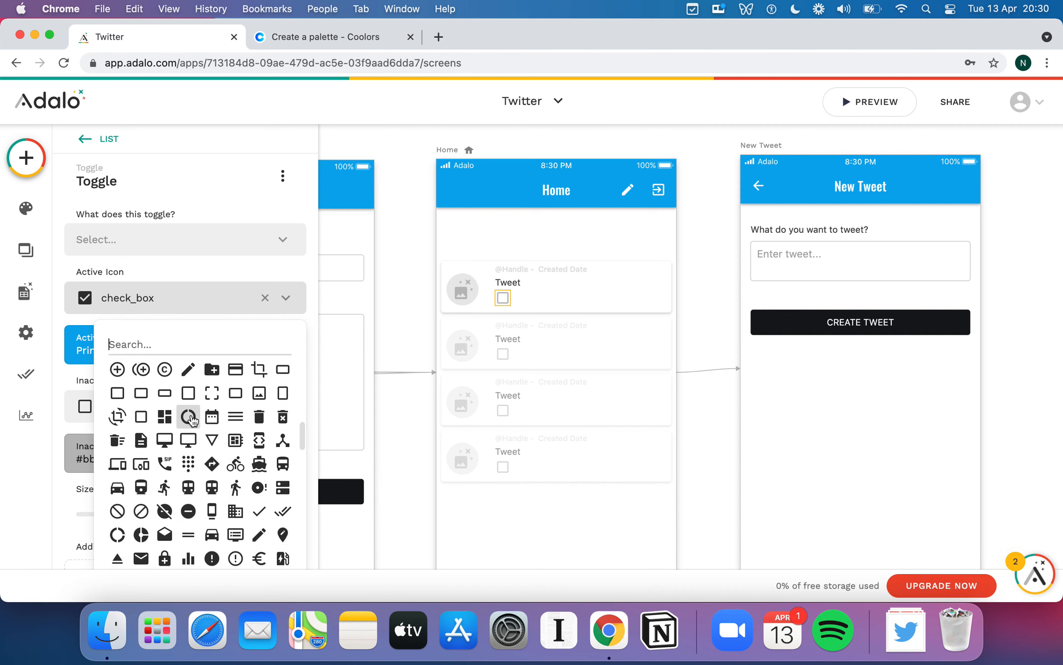
scroll(198, 448, down, 2)
scroll(197, 448, down, 3)
scroll(197, 448, down, 2)
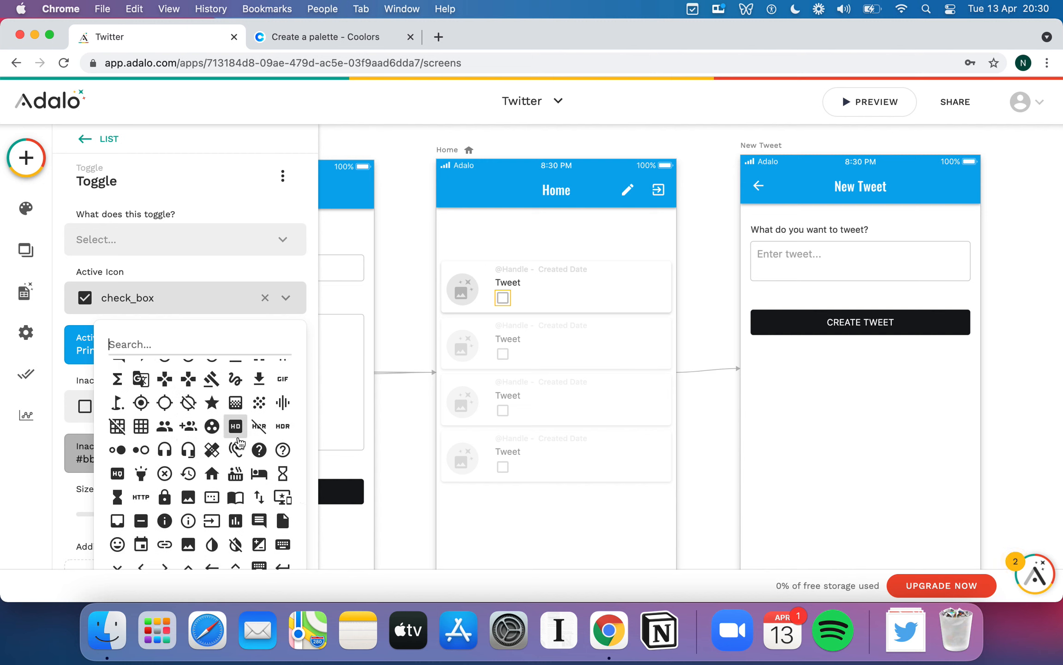
scroll(235, 478, down, 1)
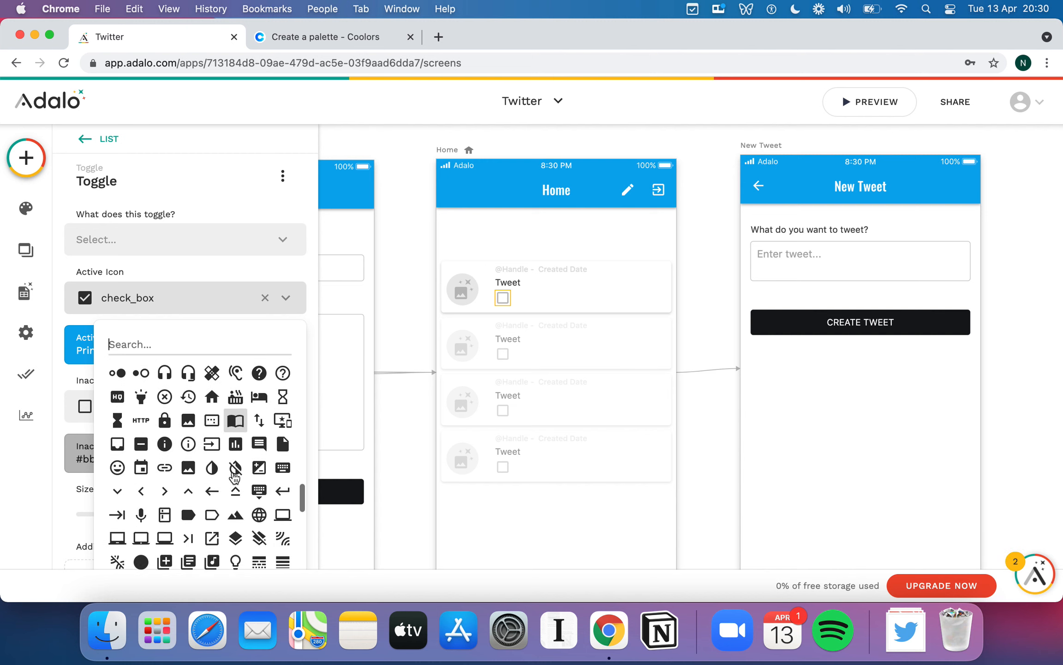
scroll(235, 478, down, 1)
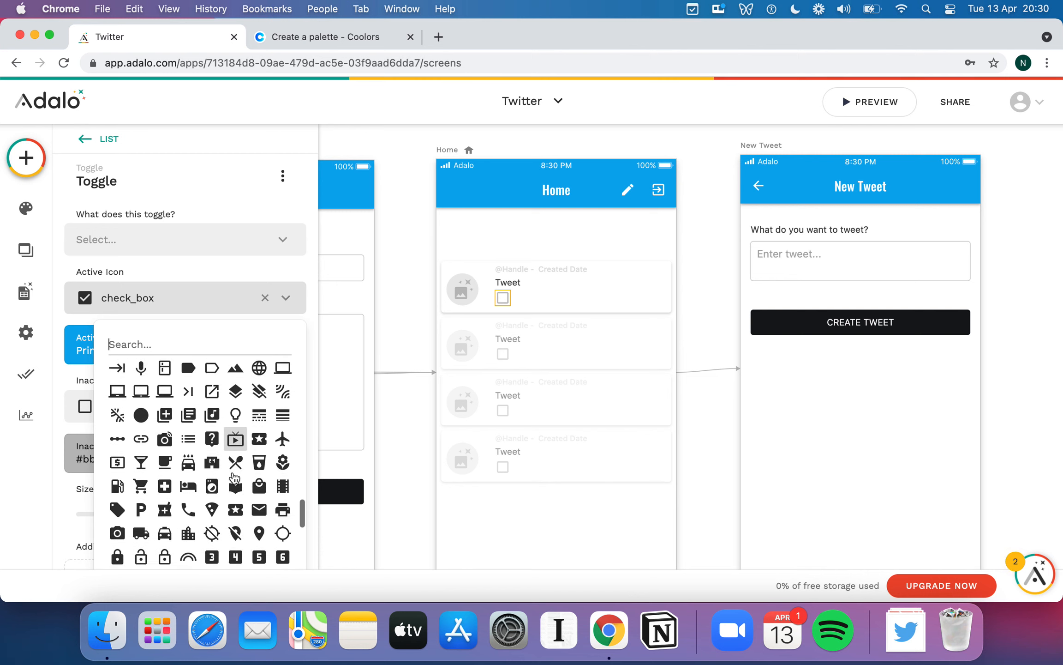
scroll(235, 477, down, 2)
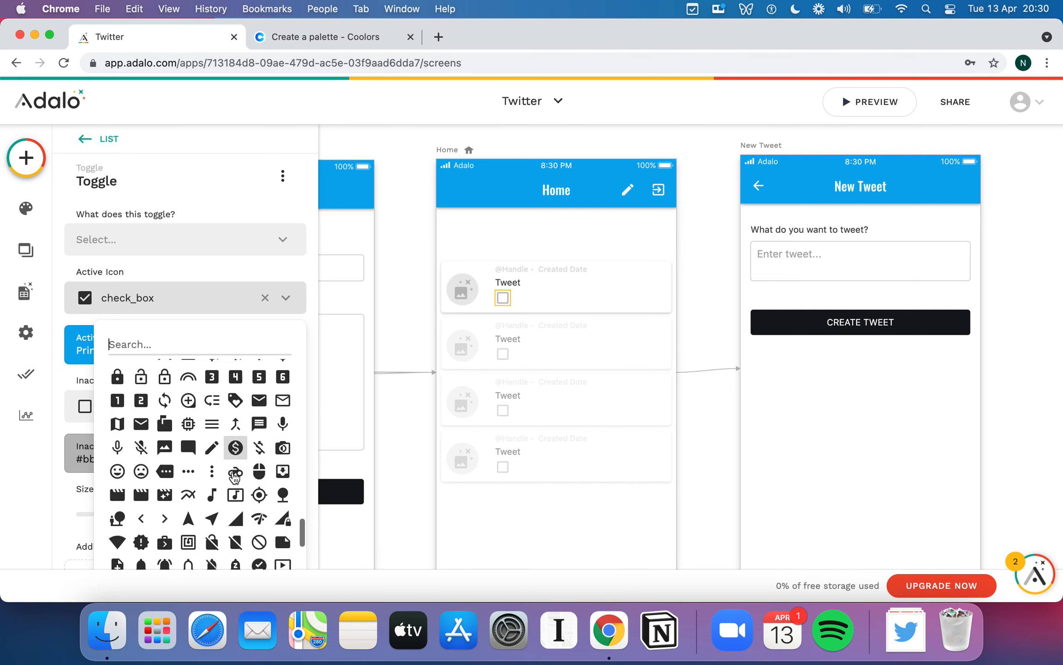
scroll(235, 478, down, 6)
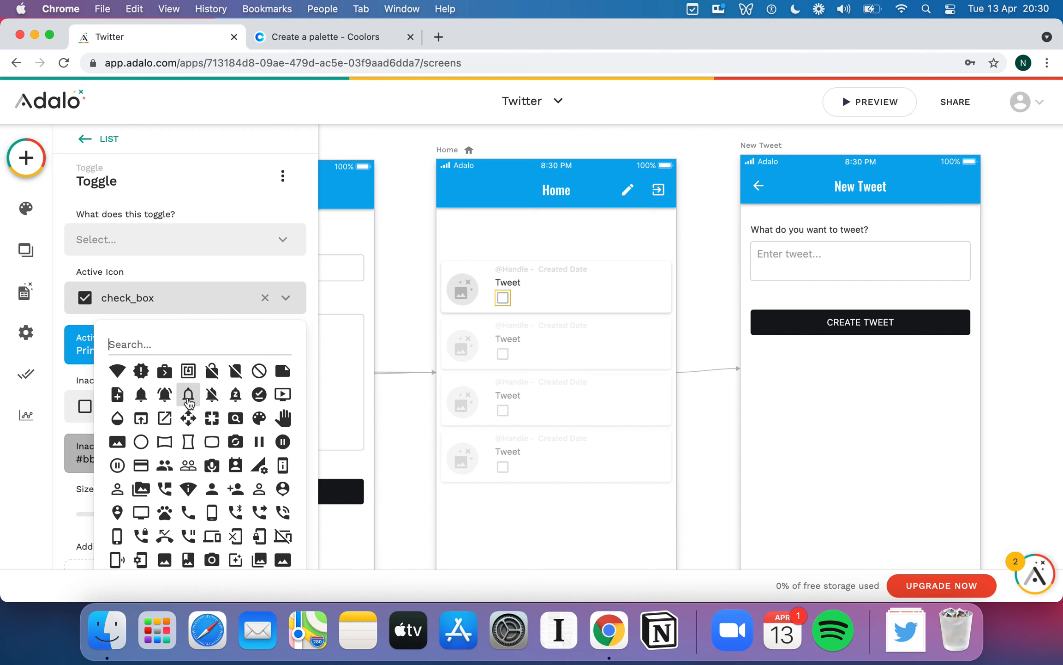
scroll(198, 406, down, 5)
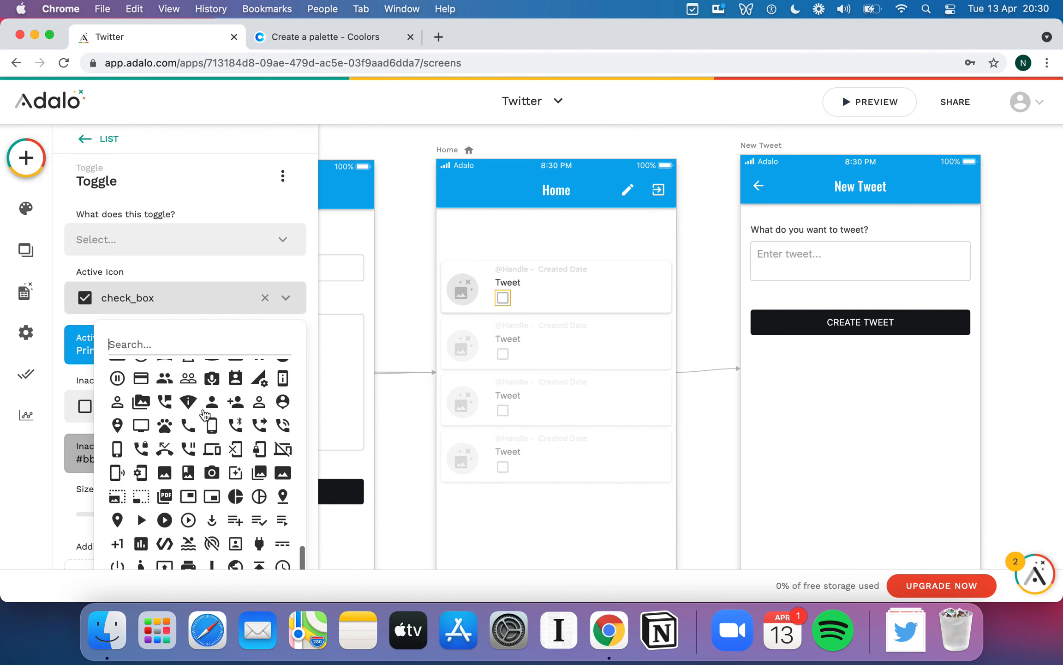
scroll(205, 415, down, 6)
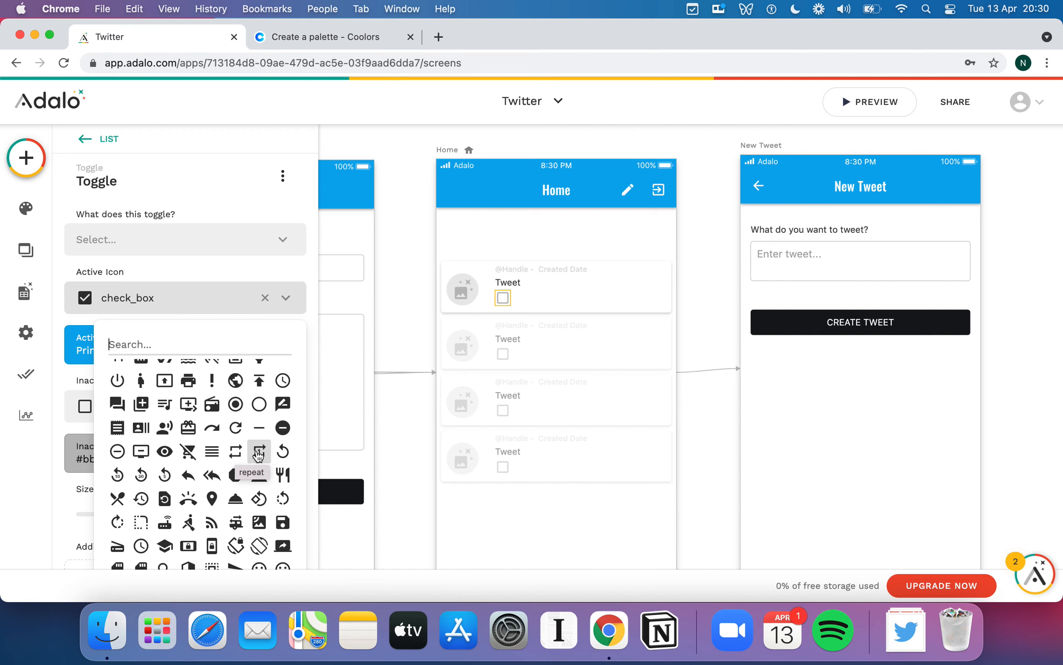
click(260, 453)
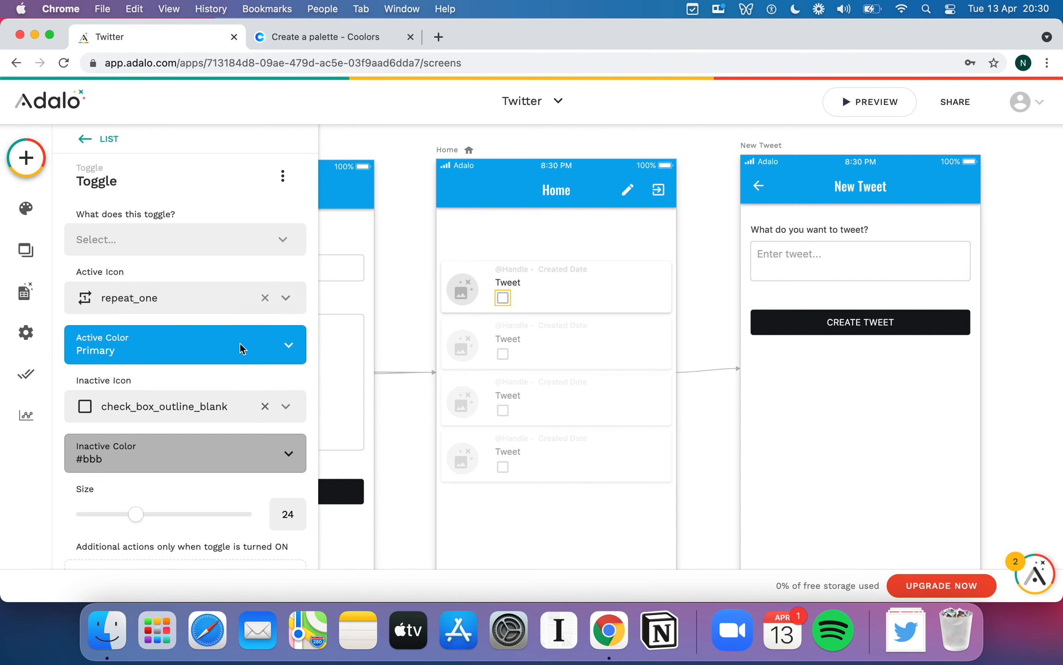
- Set the toggle's inactive icon to 'repeat', found by searching 'rep'
scroll(139, 275, down, 2)
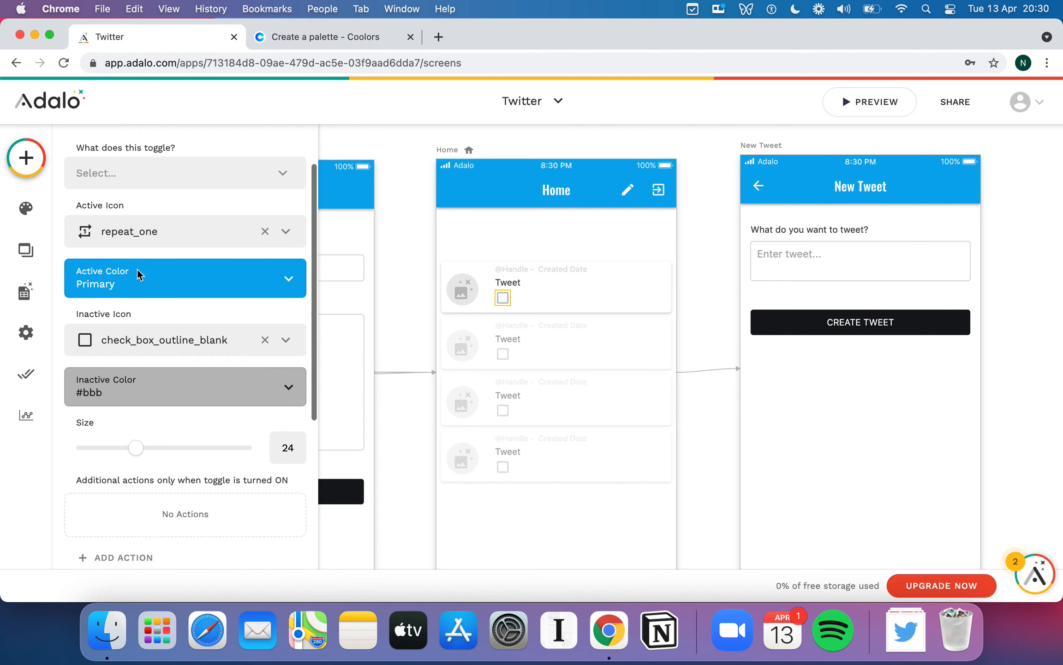
click(125, 346)
text(rep)
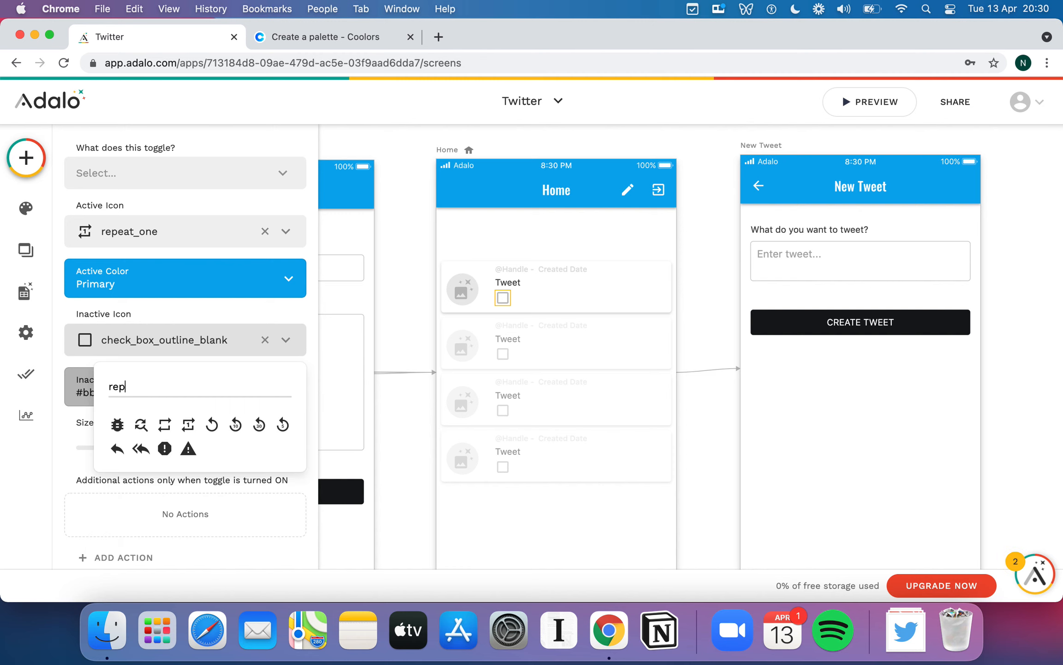
click(168, 431)
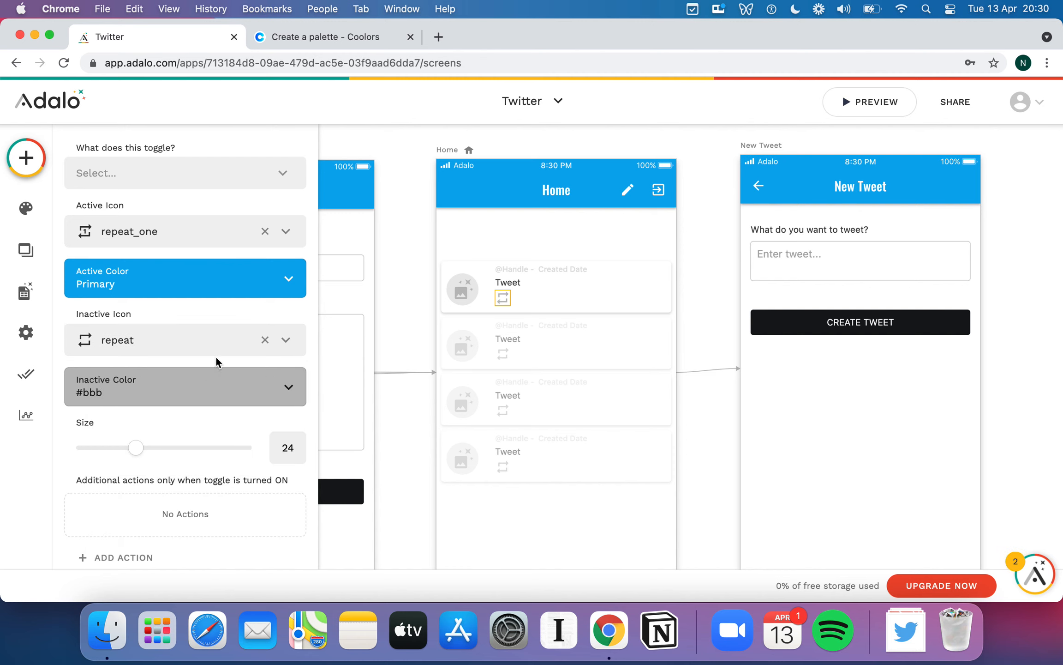
scroll(239, 306, up, 1)
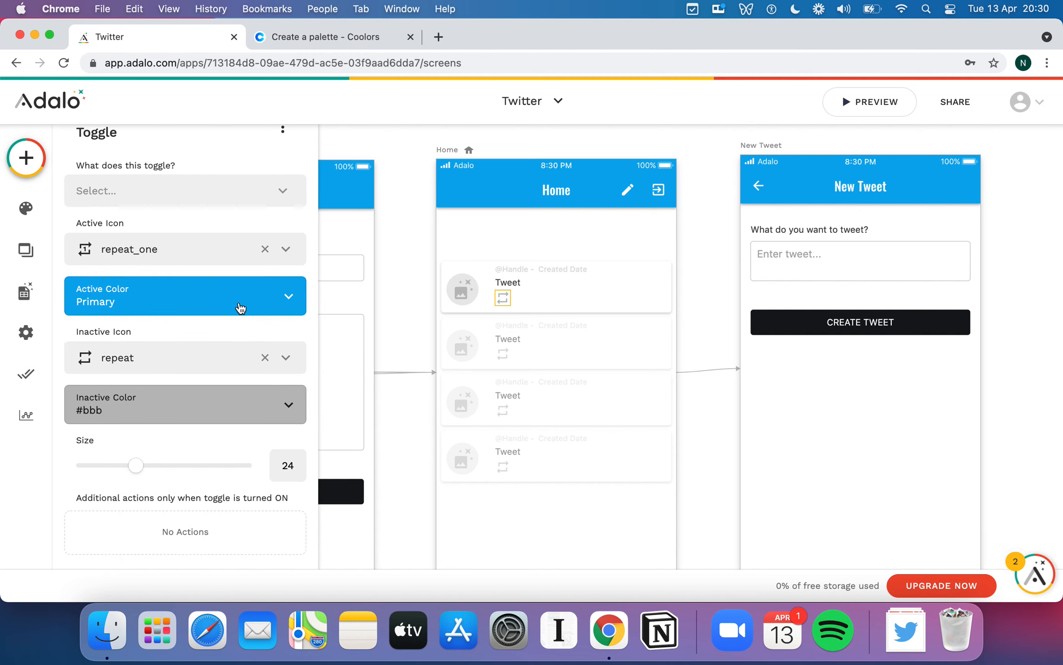
scroll(239, 308, up, 3)
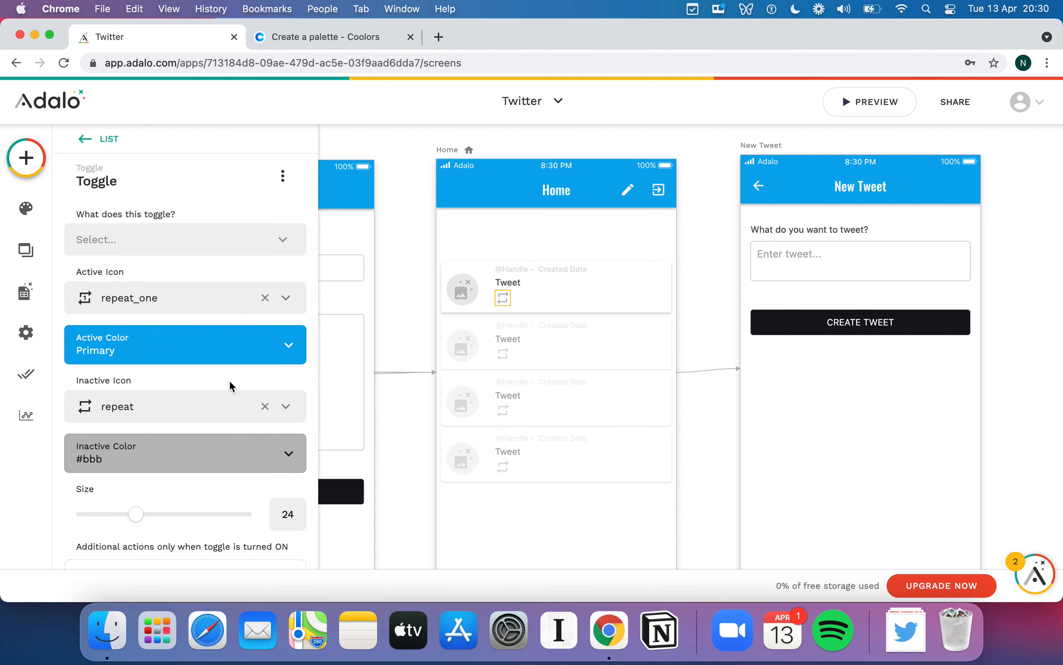
scroll(231, 381, down, 2)
scroll(230, 386, up, 2)
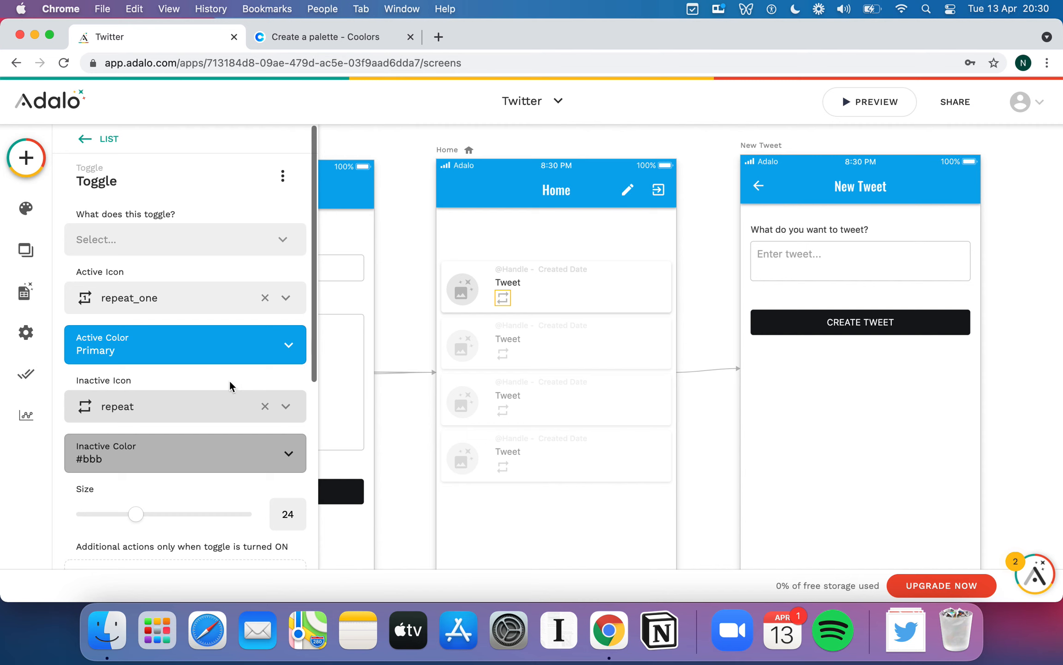
scroll(231, 386, down, 3)
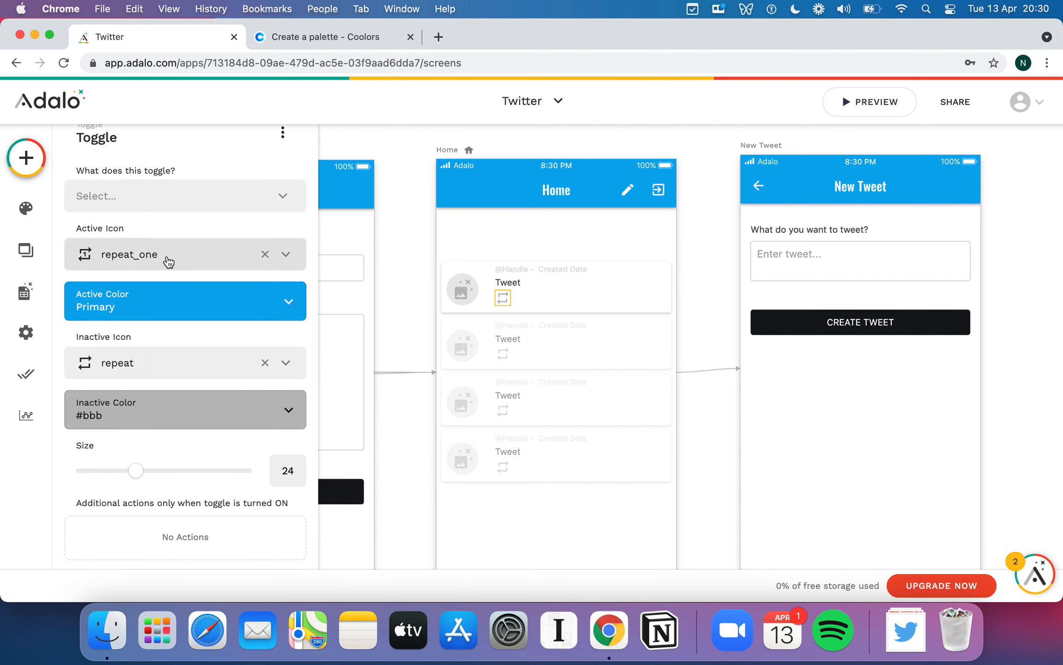
scroll(120, 374, up, 1)
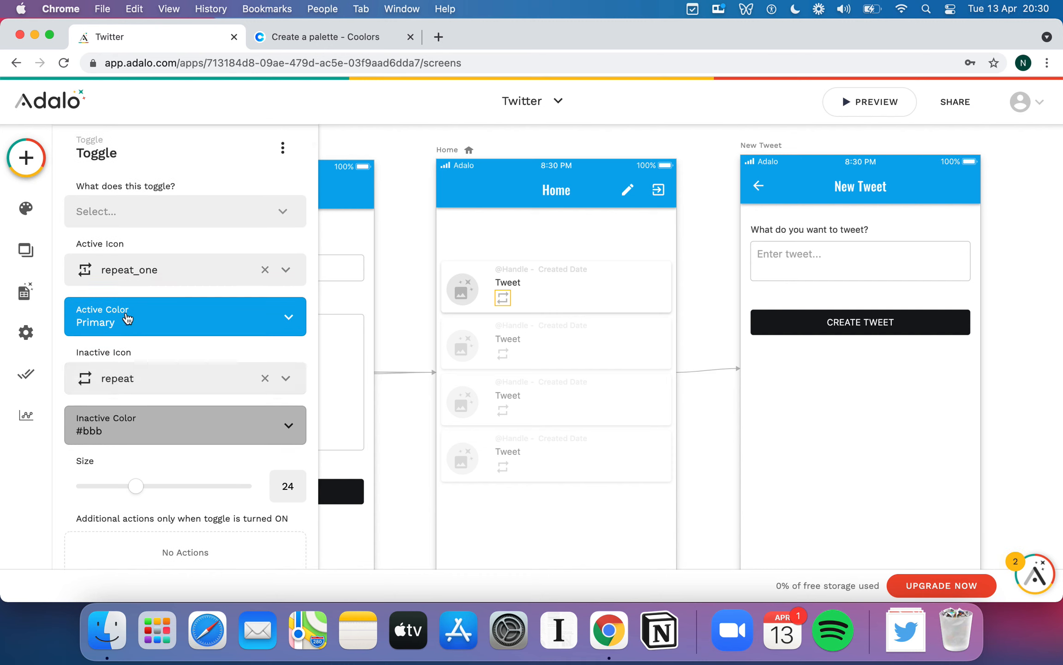
- Change the toggle's active colour from Primary blue to green 13EE00
click(128, 318)
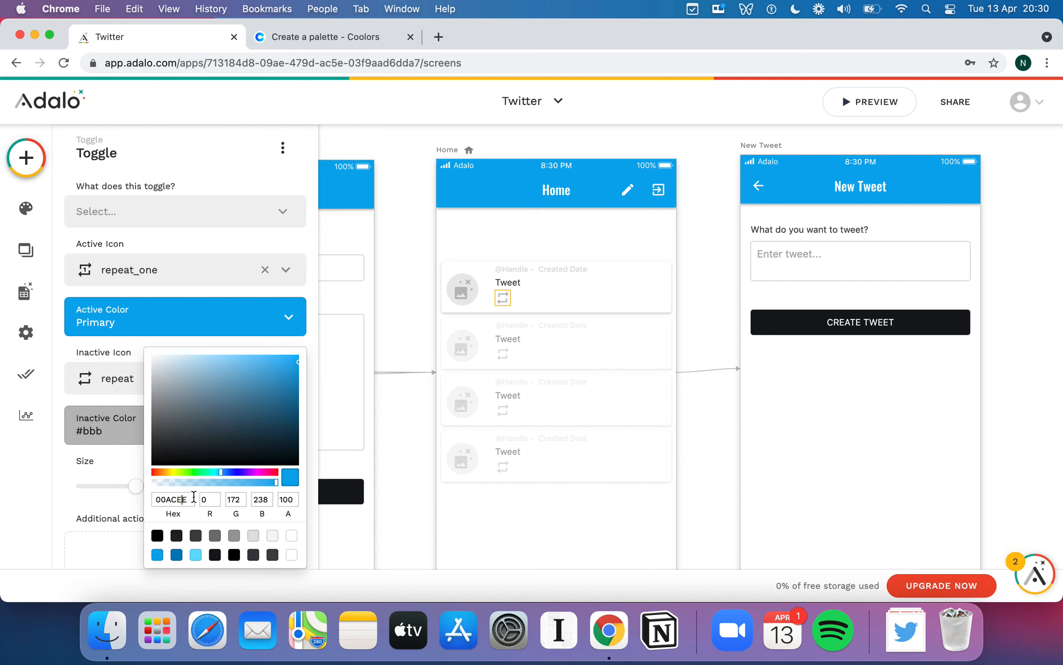
click(198, 473)
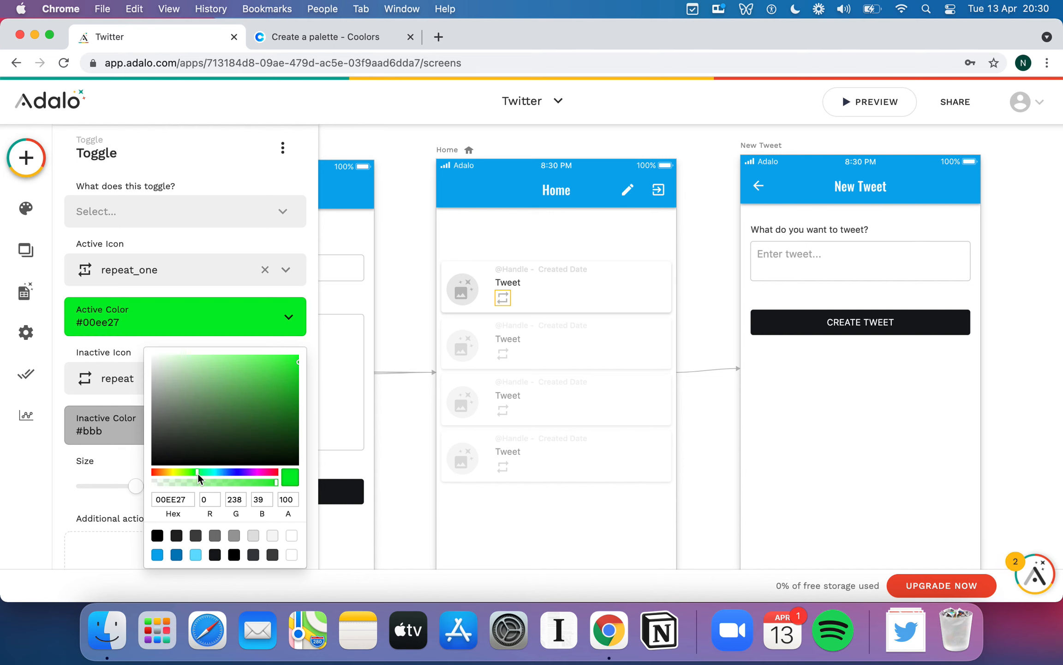
click(192, 472)
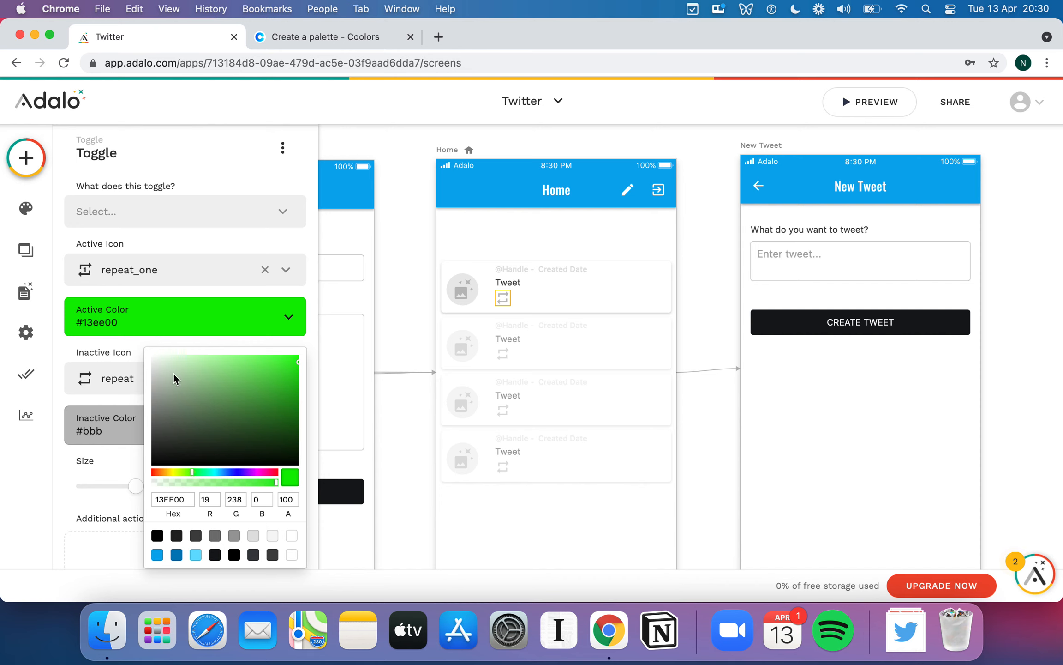
click(138, 347)
scroll(176, 348, up, 1)
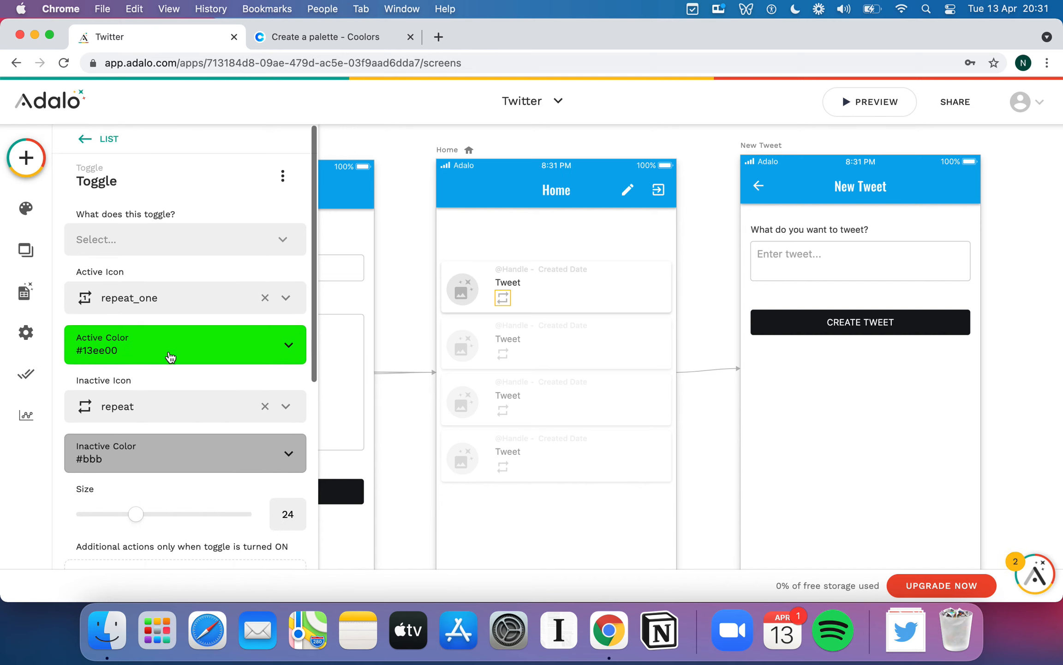
scroll(245, 361, down, 5)
scroll(243, 359, up, 5)
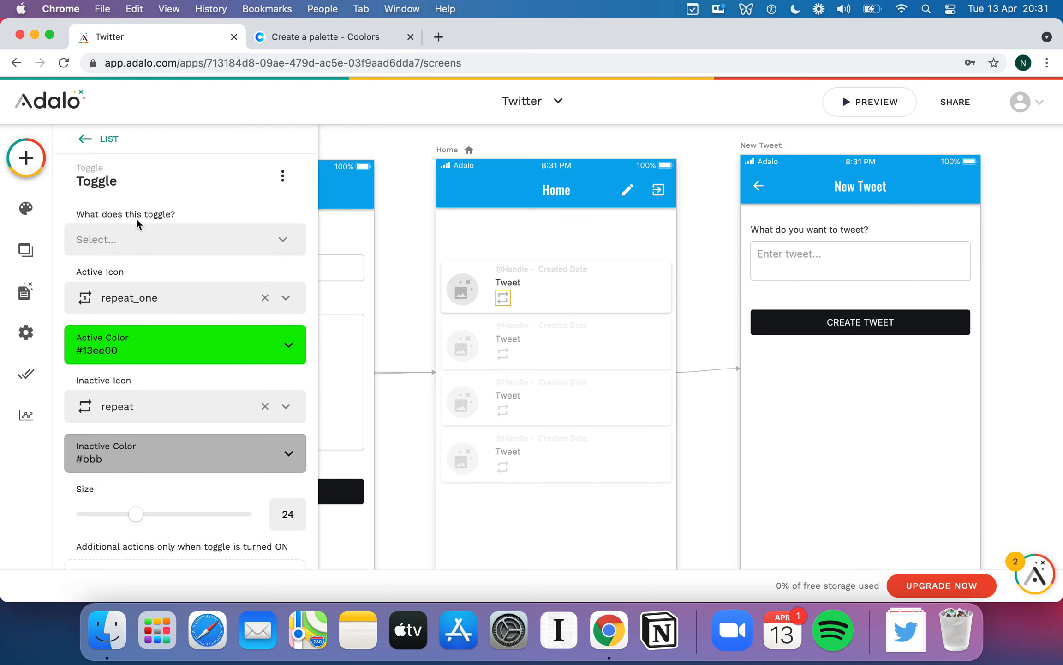
- Bind the toggle to Current Tweet > Re-Tweeters > Includes Logged In User?
click(132, 244)
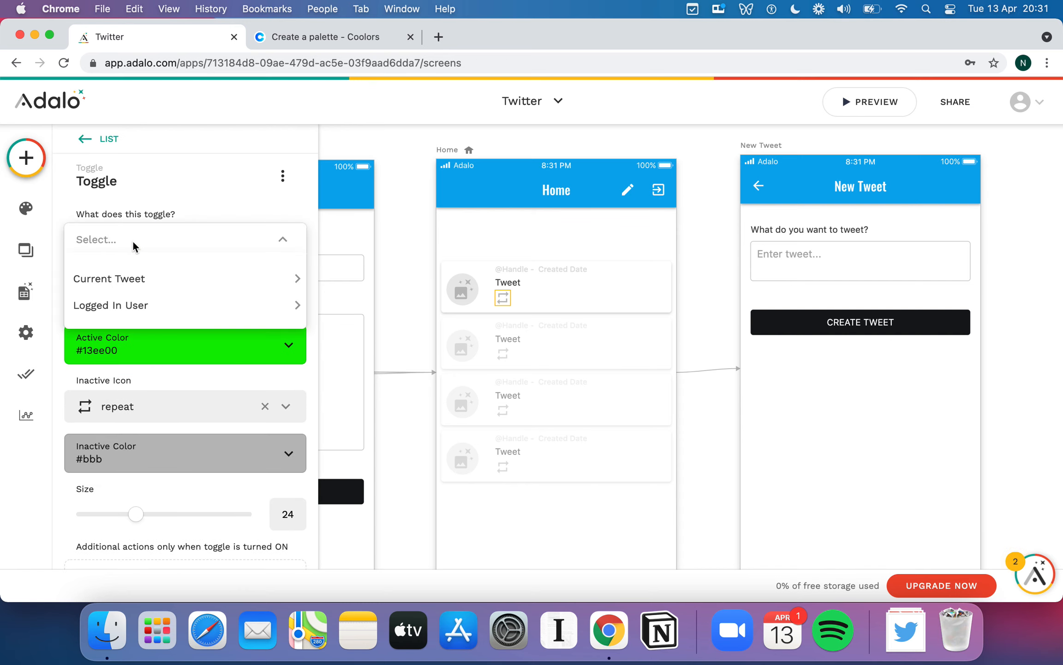
mouse_move(142, 280)
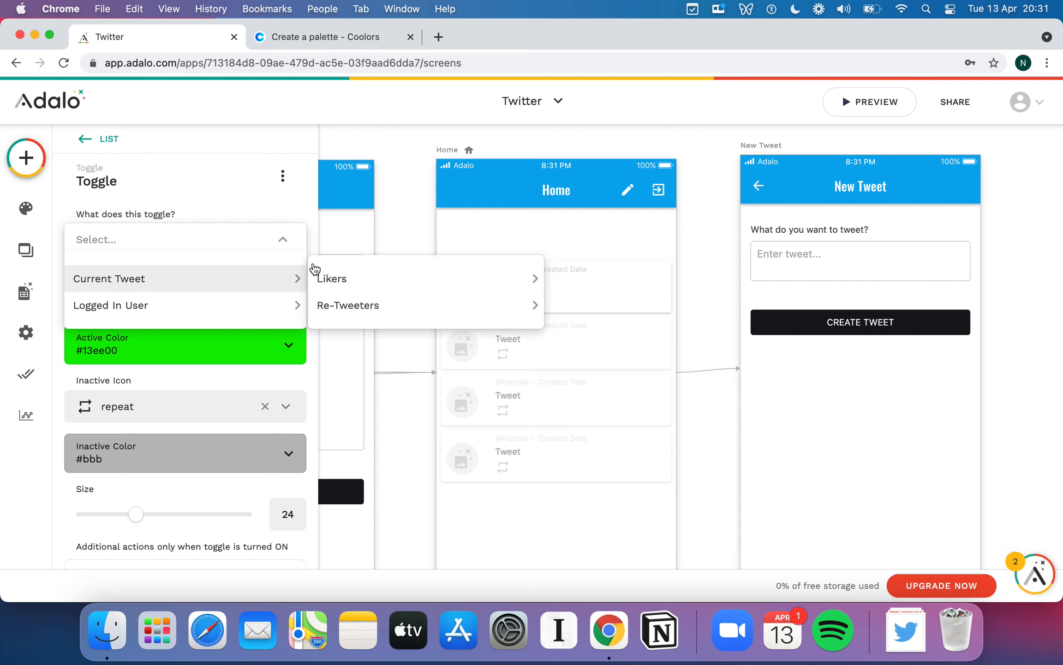
mouse_move(351, 281)
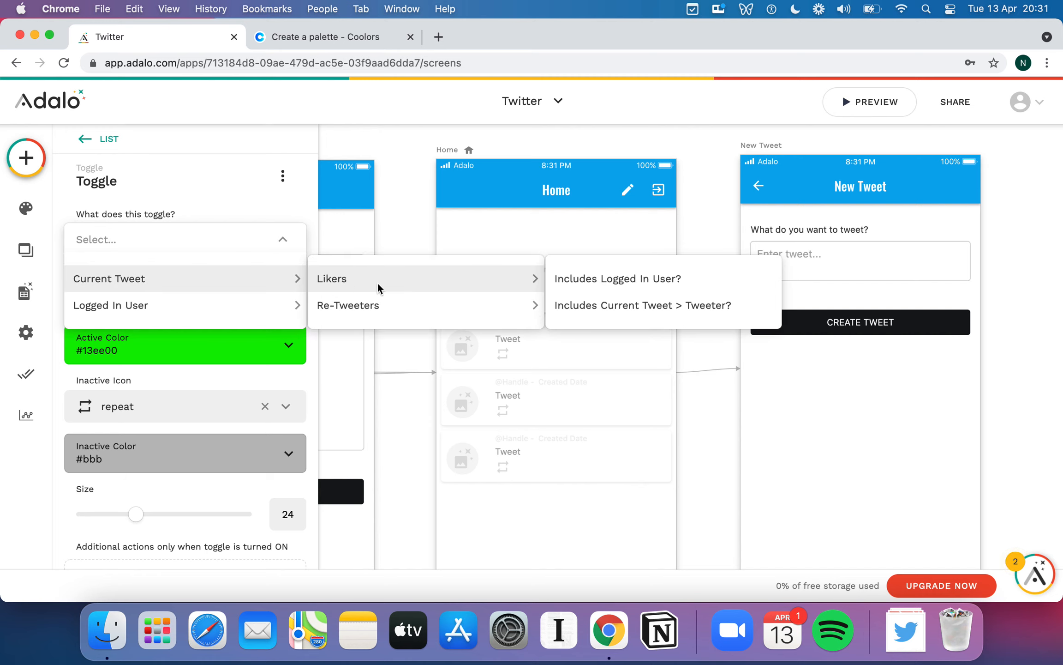
mouse_move(433, 314)
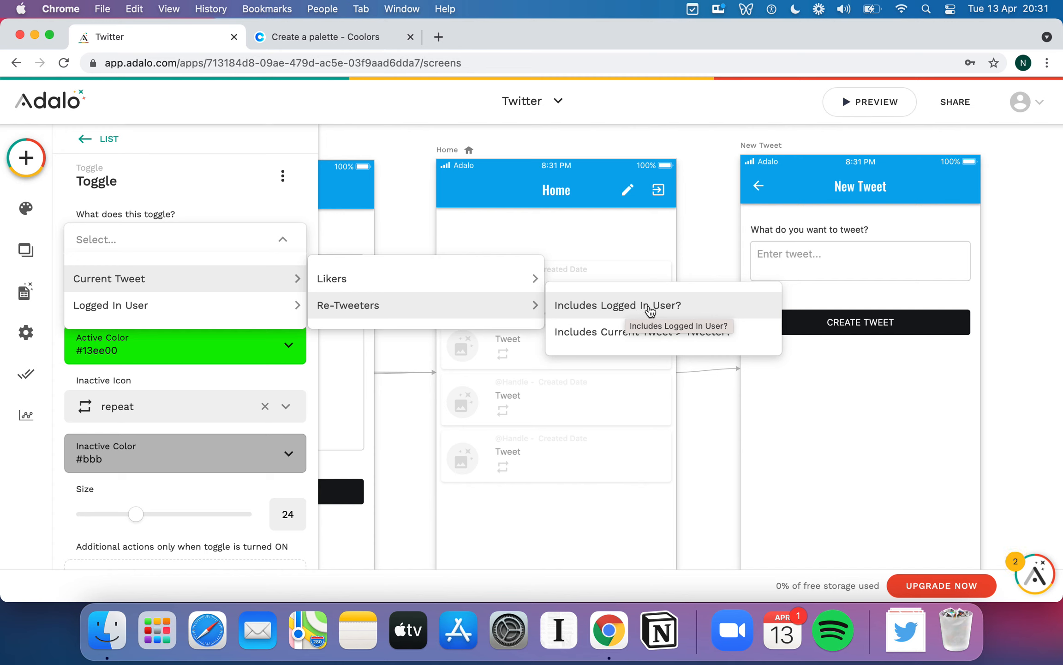
click(650, 310)
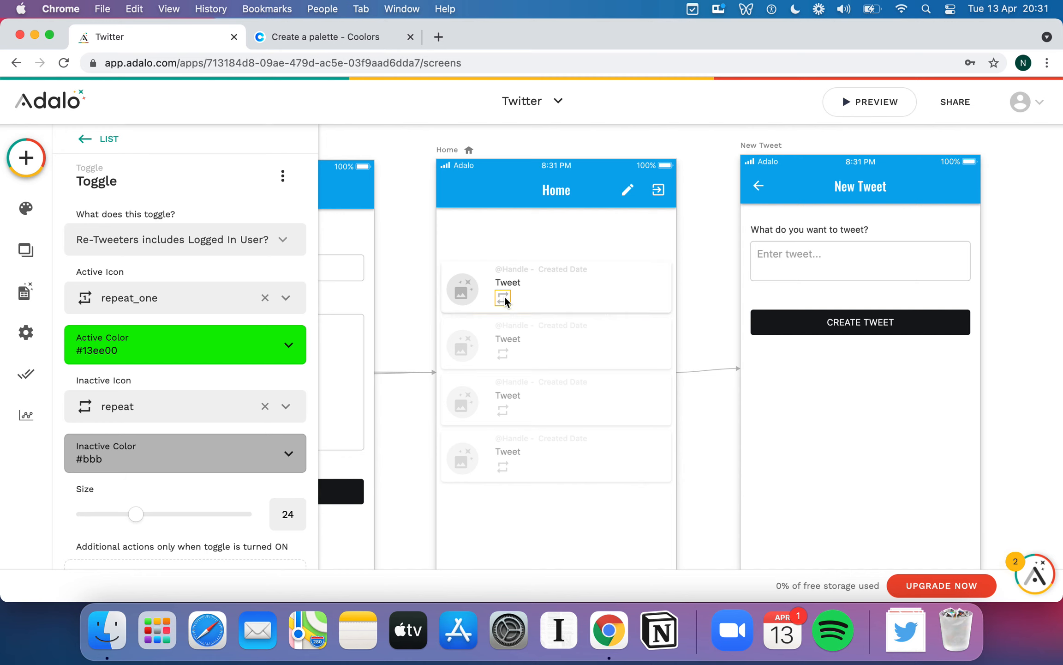
scroll(270, 368, down, 3)
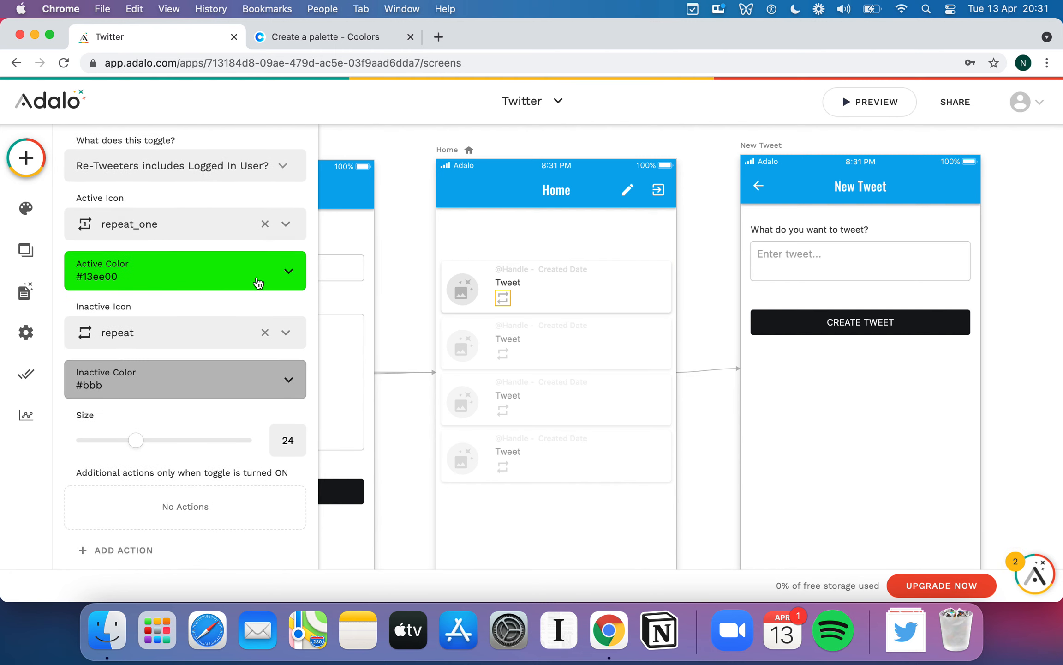
scroll(243, 345, up, 3)
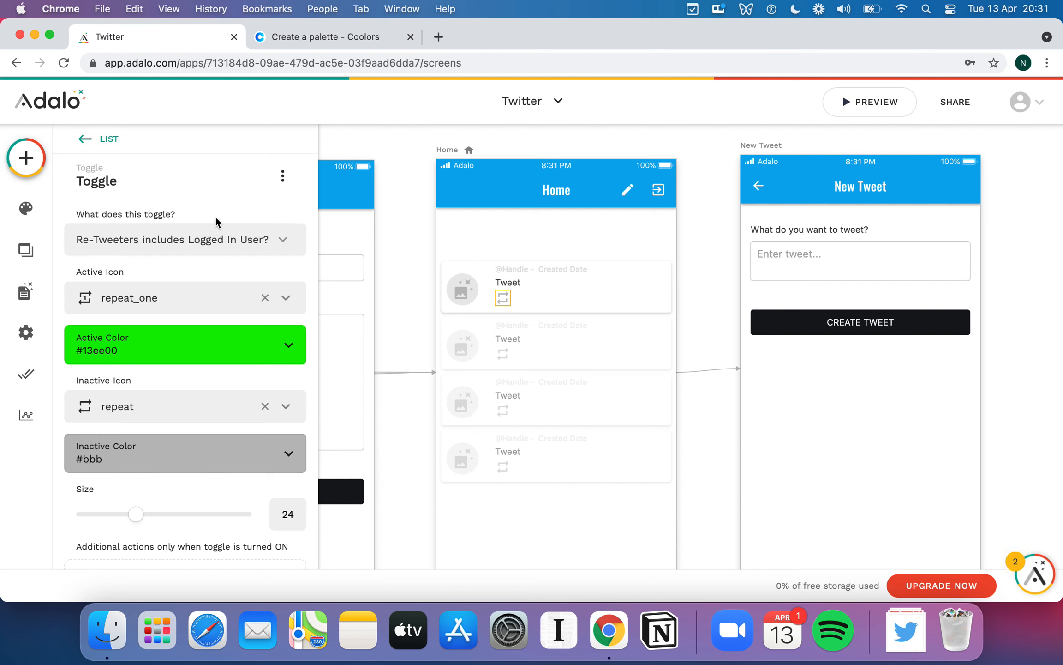
- Rename the toggle from Toggle to 'Retweet Button'
click(135, 179)
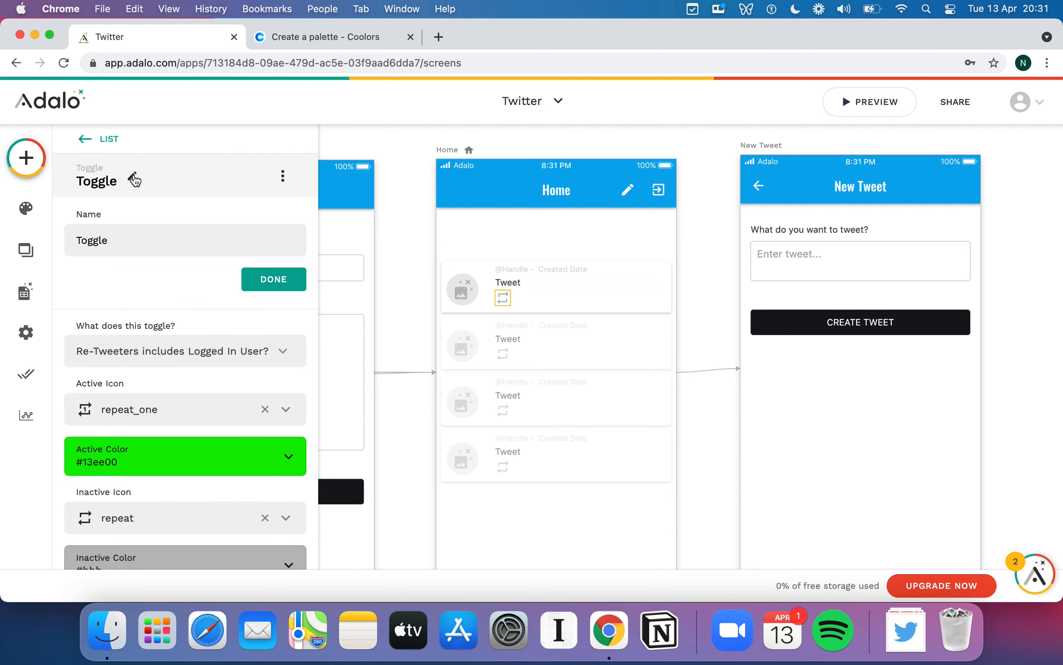
double_click(114, 237)
text(Retwee)
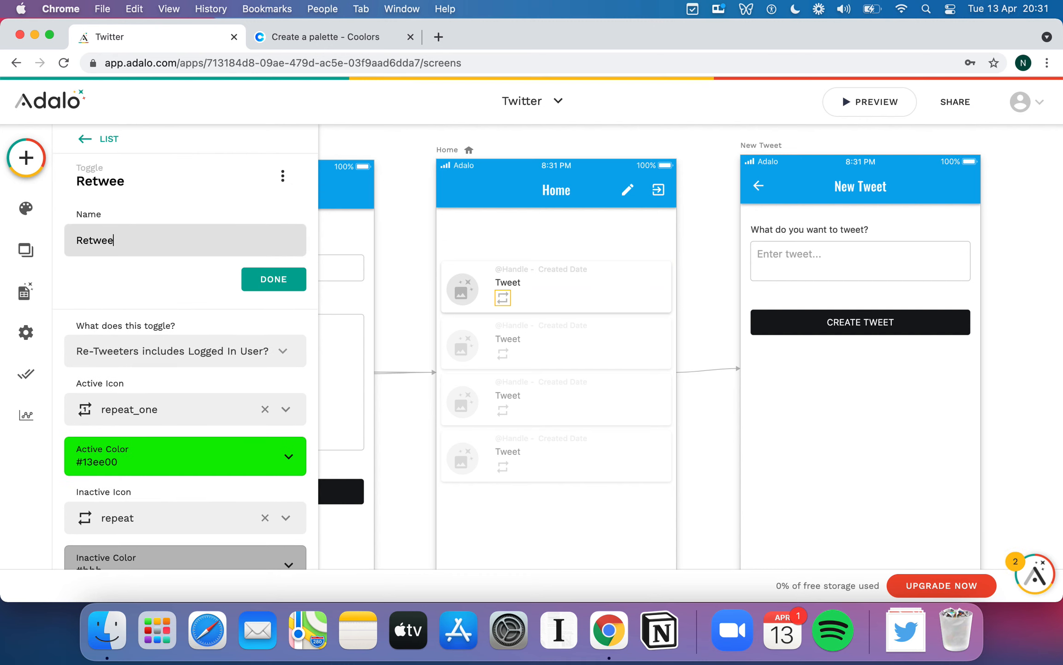
text(t Button)
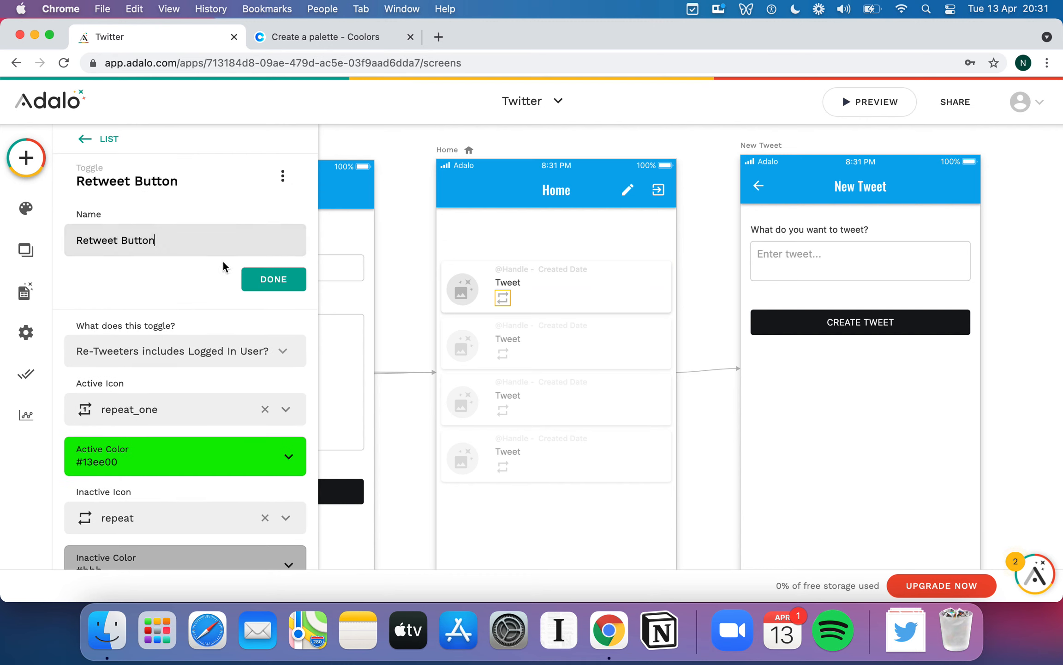
click(269, 279)
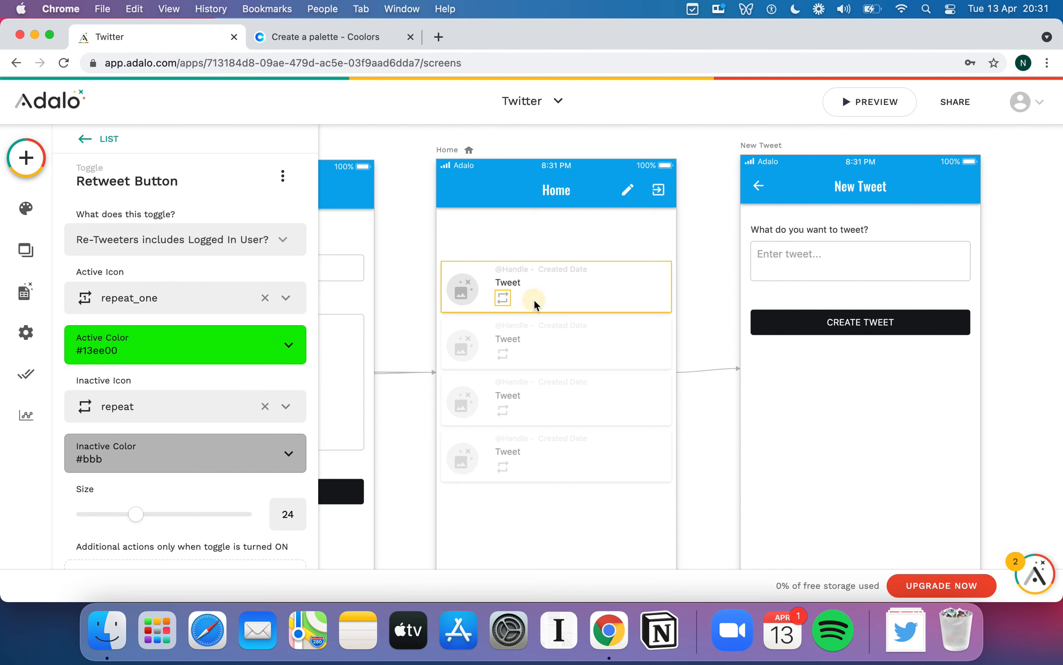
click(504, 302)
- Duplicate the retweet toggle beside the original and name the copy 'Like Button'
click(504, 297)
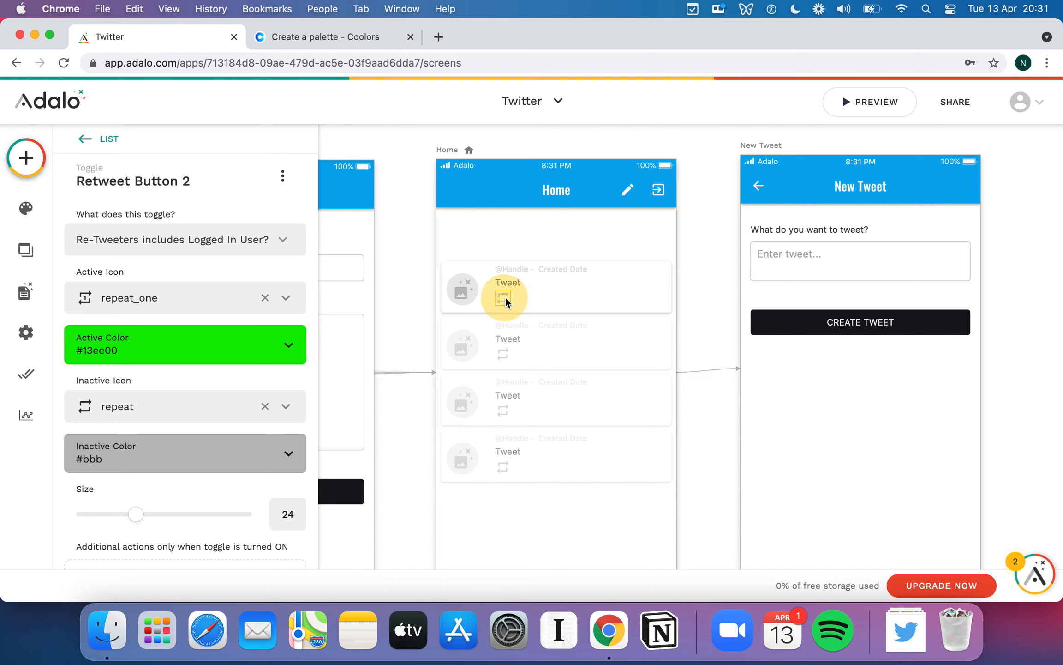
drag(505, 298, 531, 297)
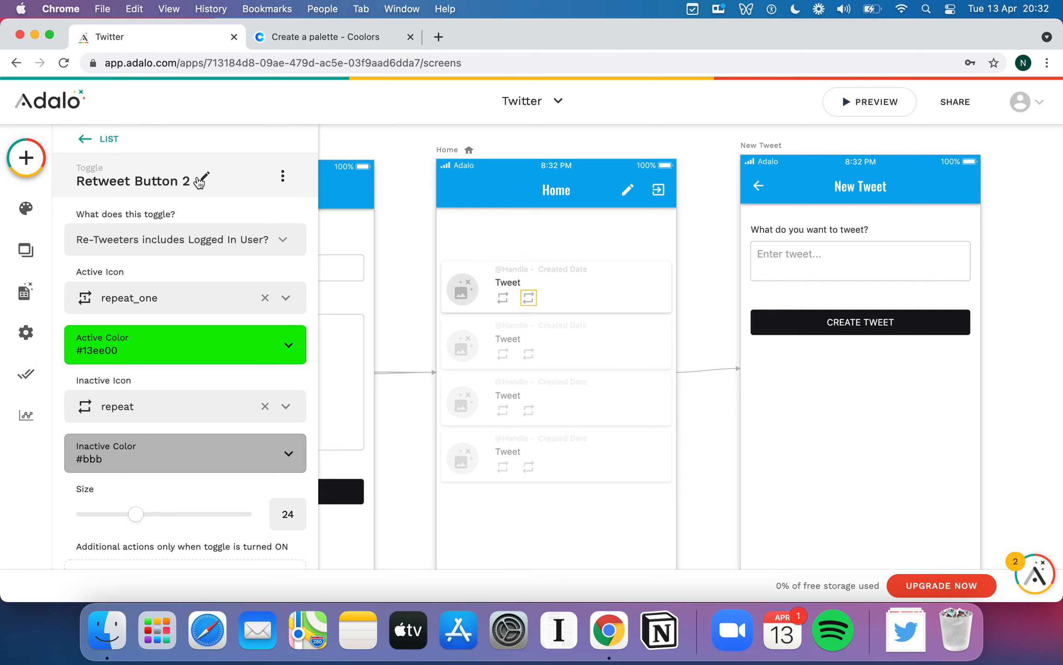
click(199, 182)
click(98, 240)
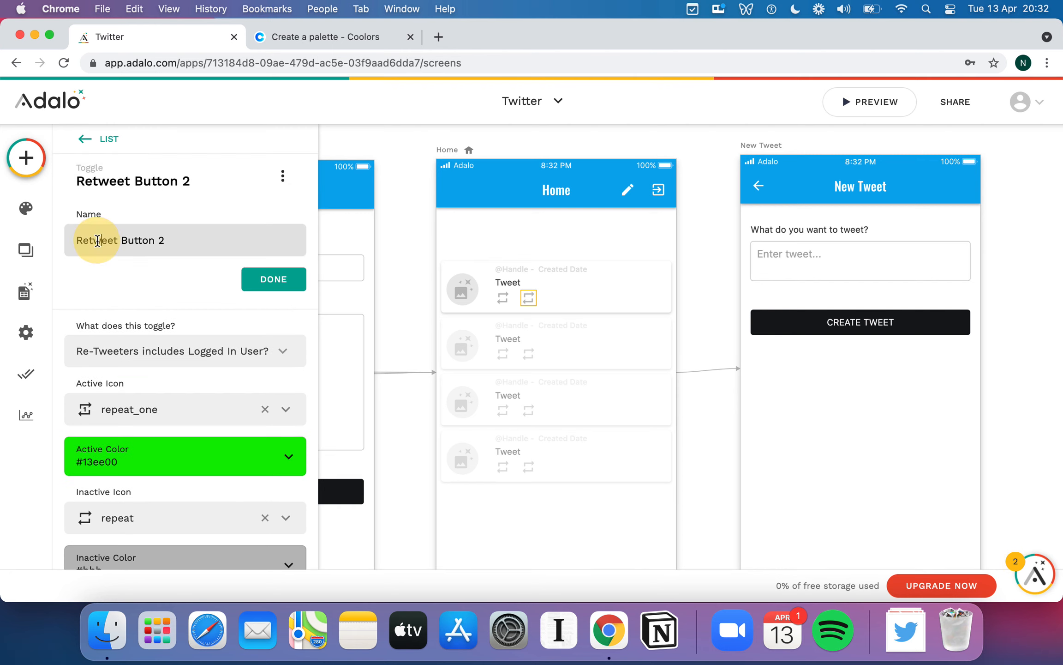
text(Like)
click(157, 239)
key(BackSpace)
key(BackSpace)
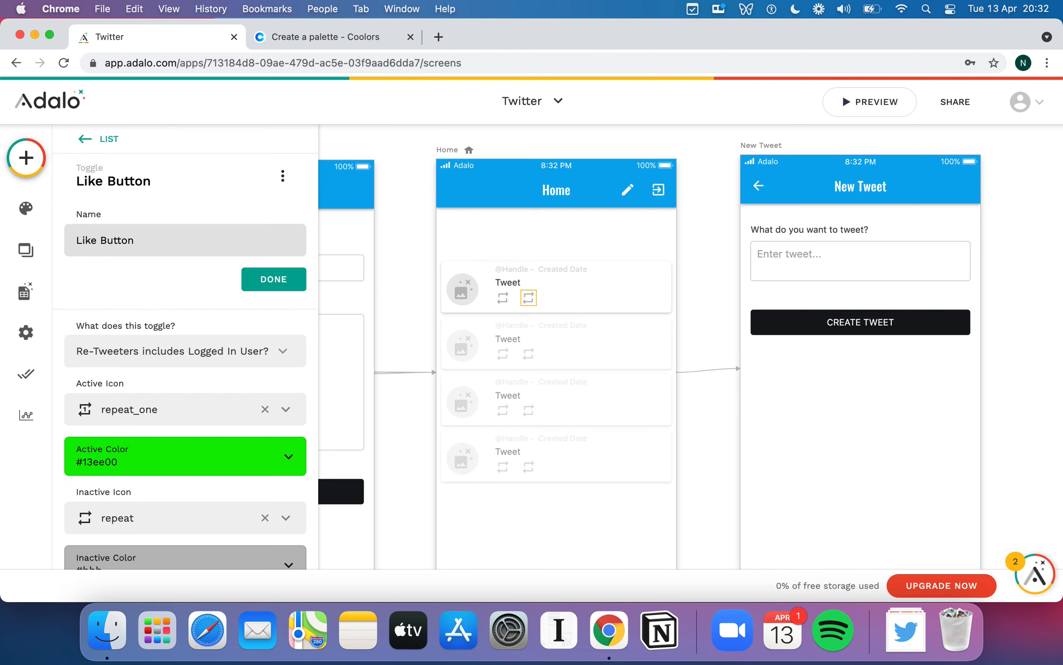
key(BackSpace)
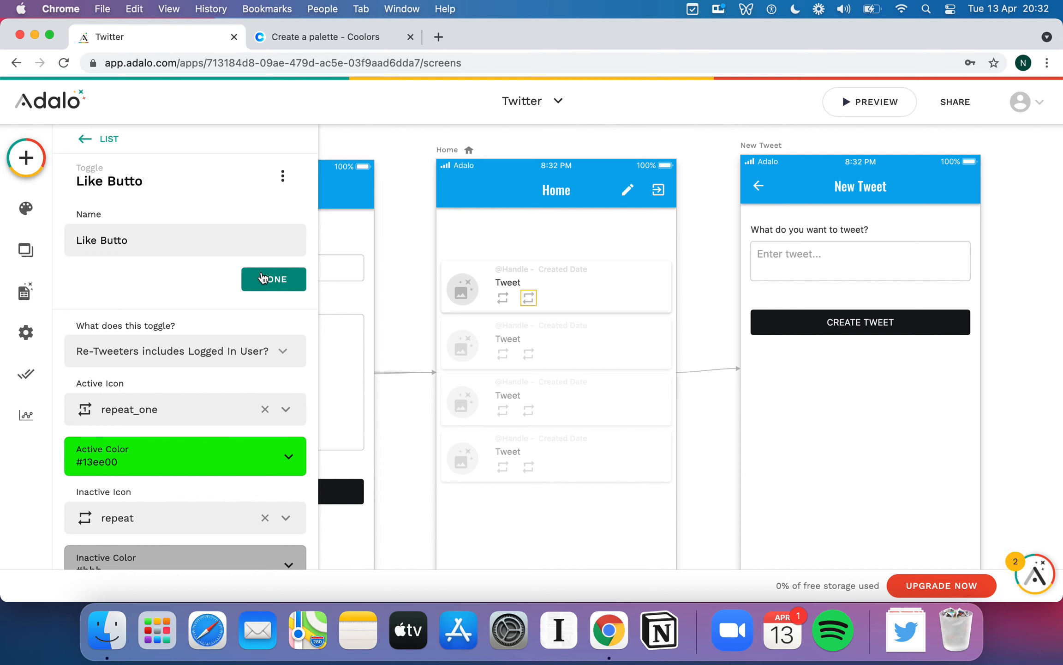
text(n)
click(270, 280)
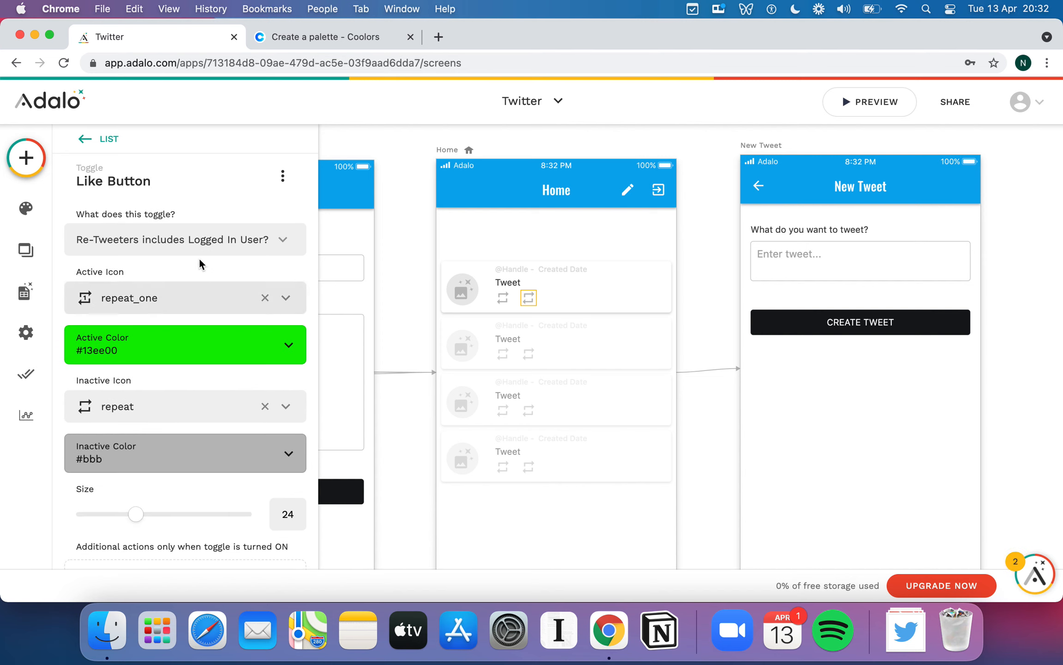
- Bind the Like Button to Current Tweet > Likers > Includes Logged In User?
click(206, 249)
mouse_move(171, 266)
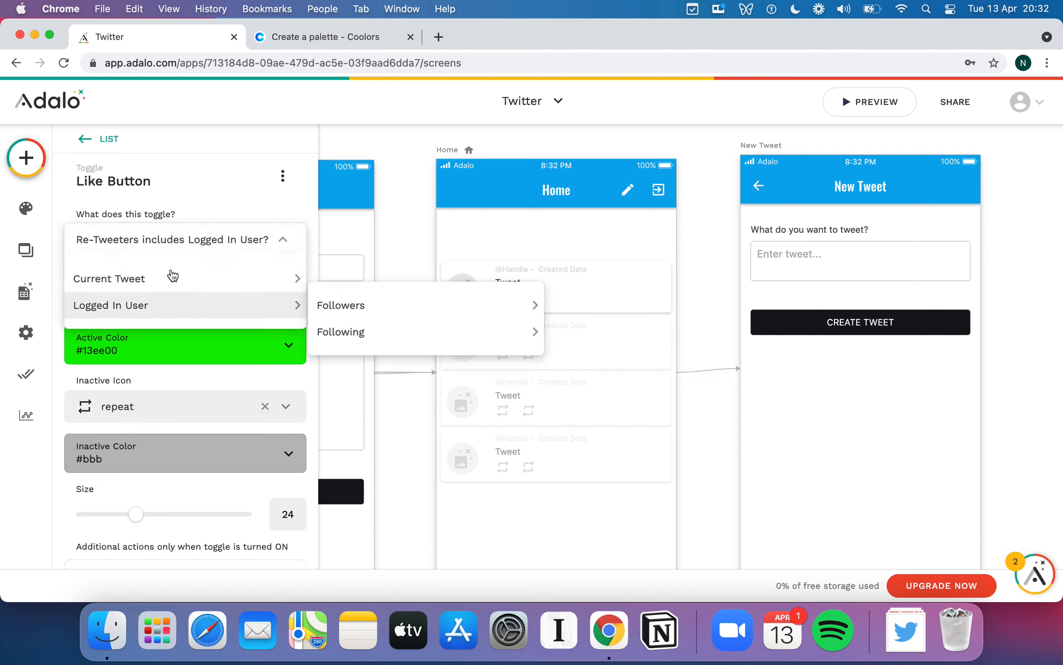
mouse_move(336, 280)
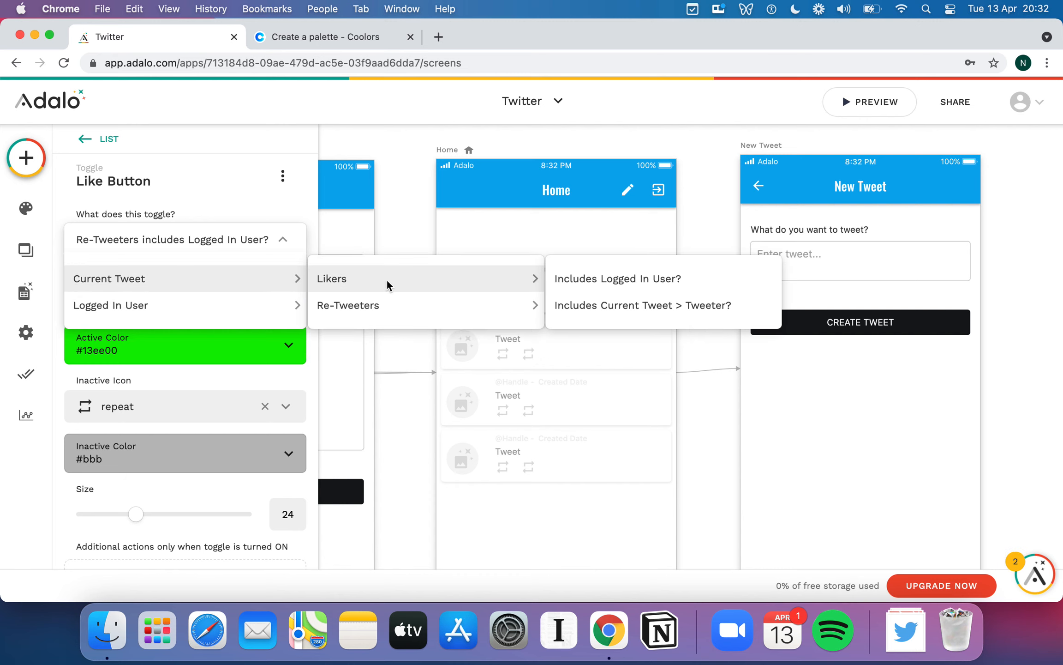
click(619, 282)
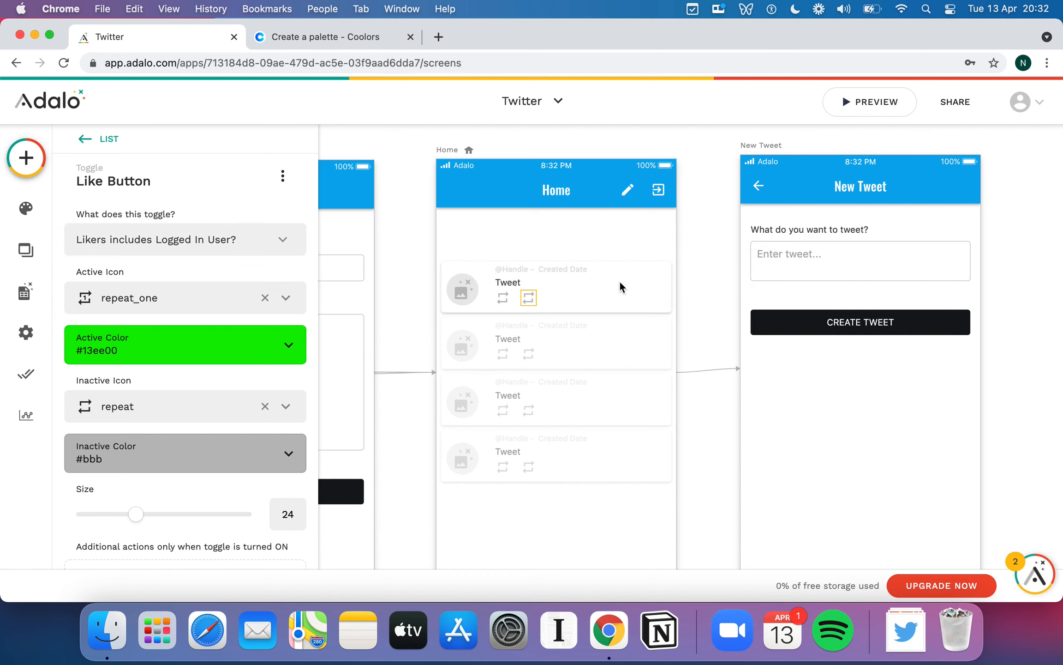
- Set the Like Button's active icon to favorite and active colour to red #ee0053
click(190, 300)
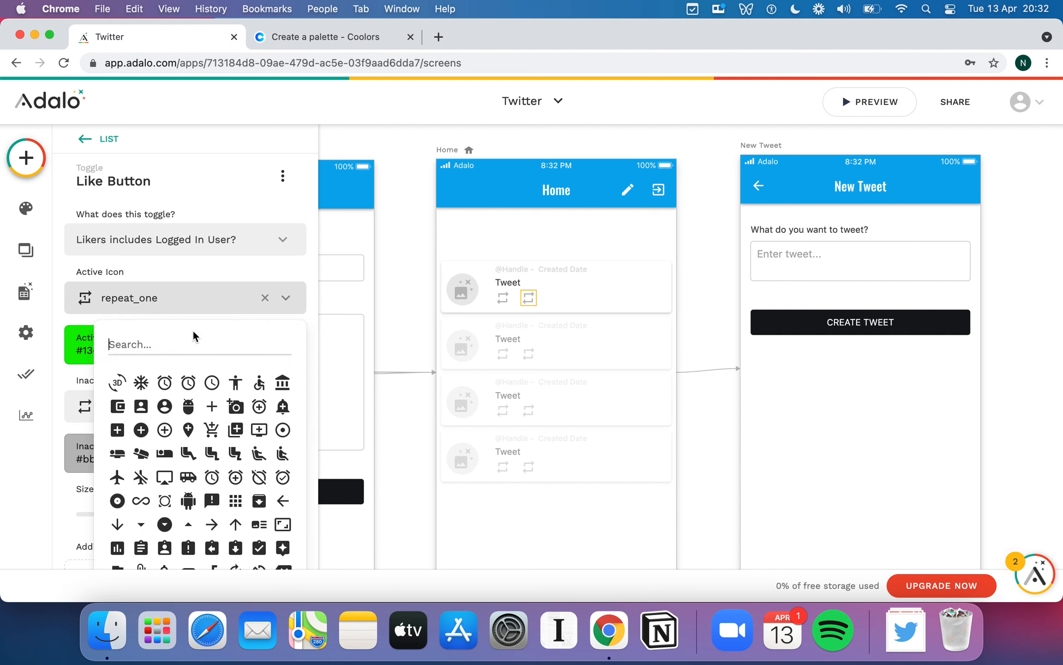
text(favou)
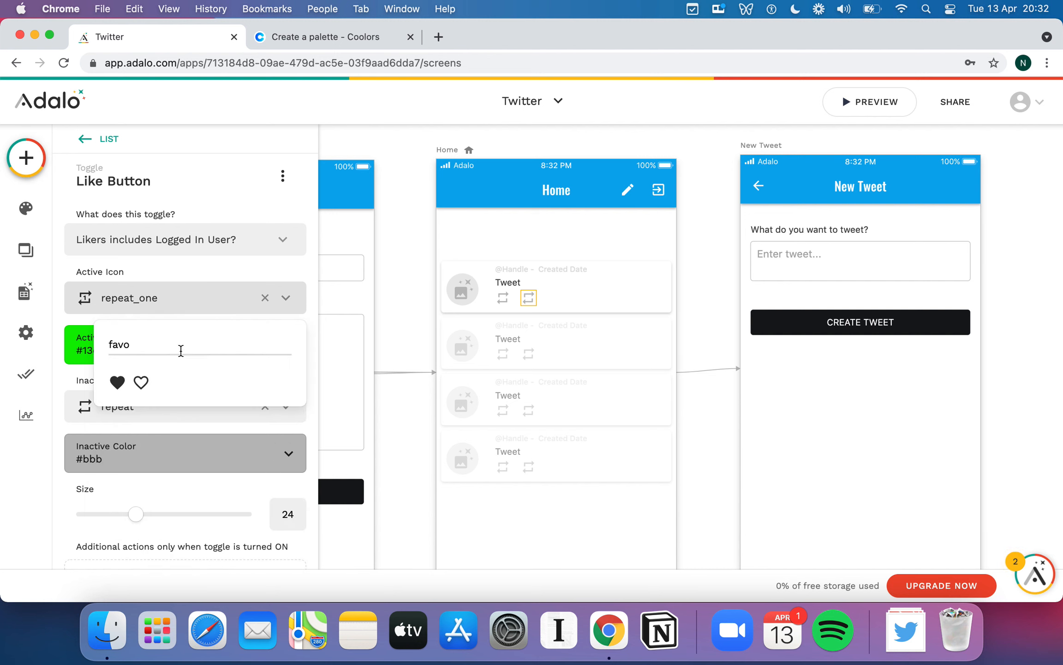
click(117, 383)
click(204, 351)
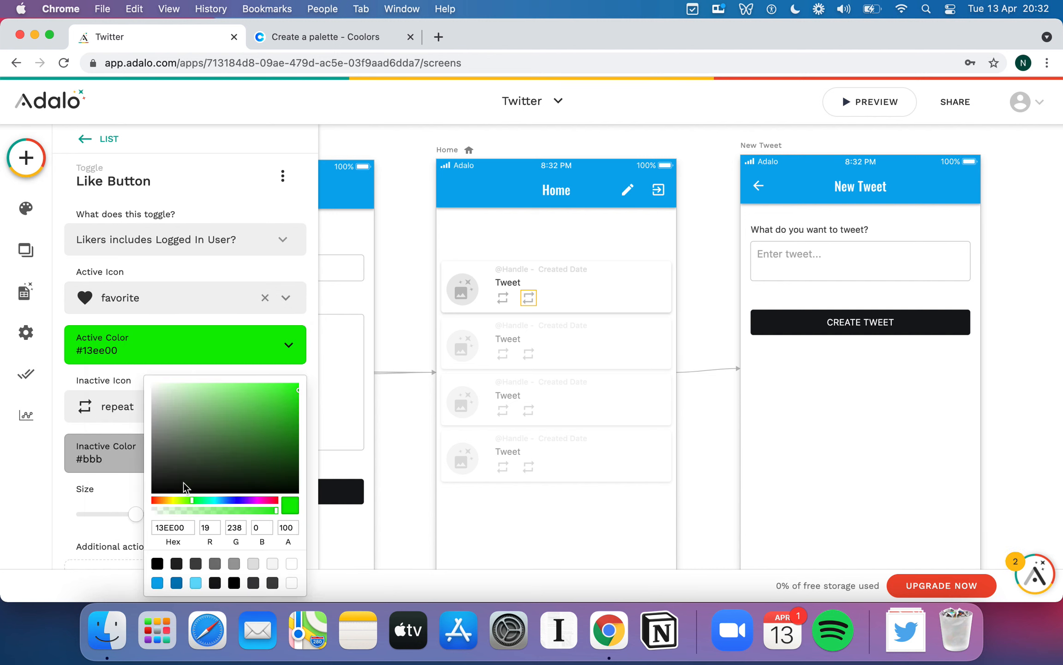
drag(277, 502, 273, 505)
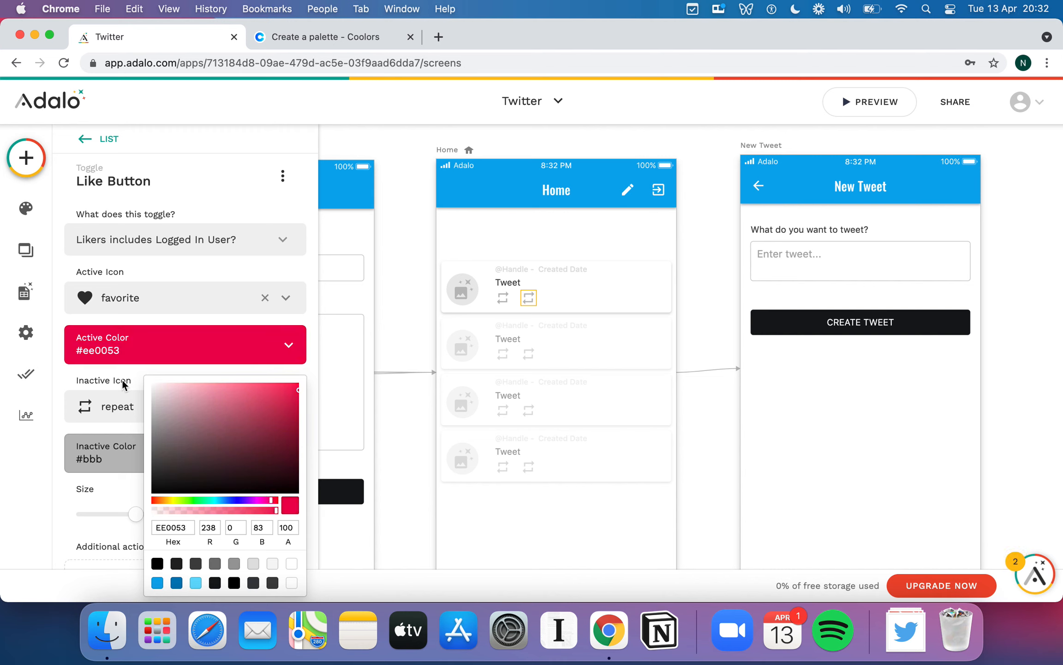
click(143, 367)
- Set the Like Button's inactive icon to favorite_border, then launch the app preview
click(192, 408)
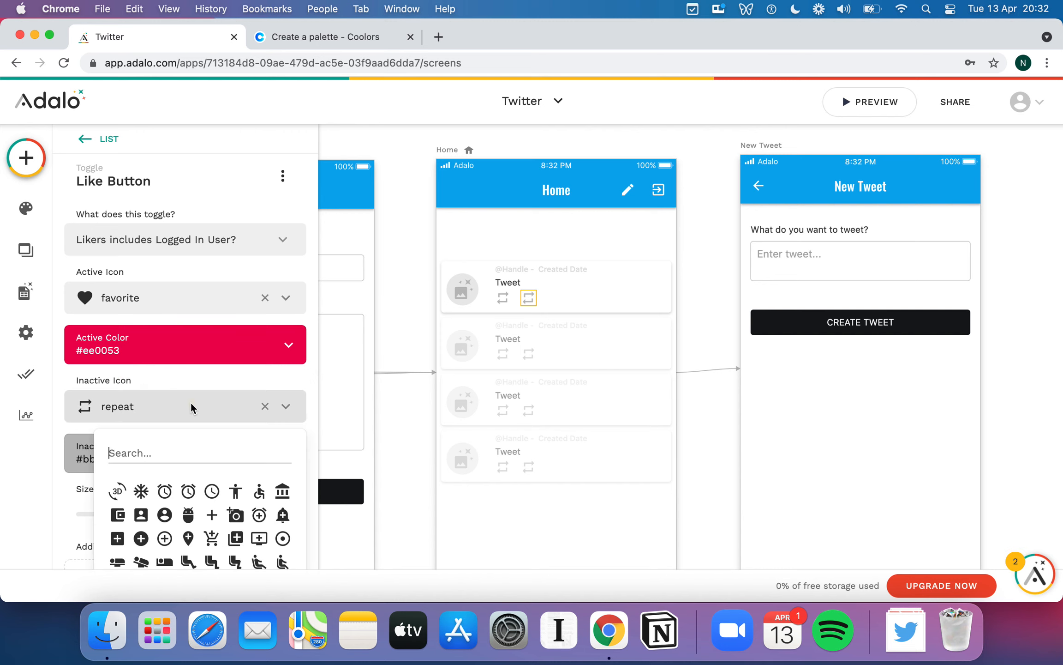
text(fav)
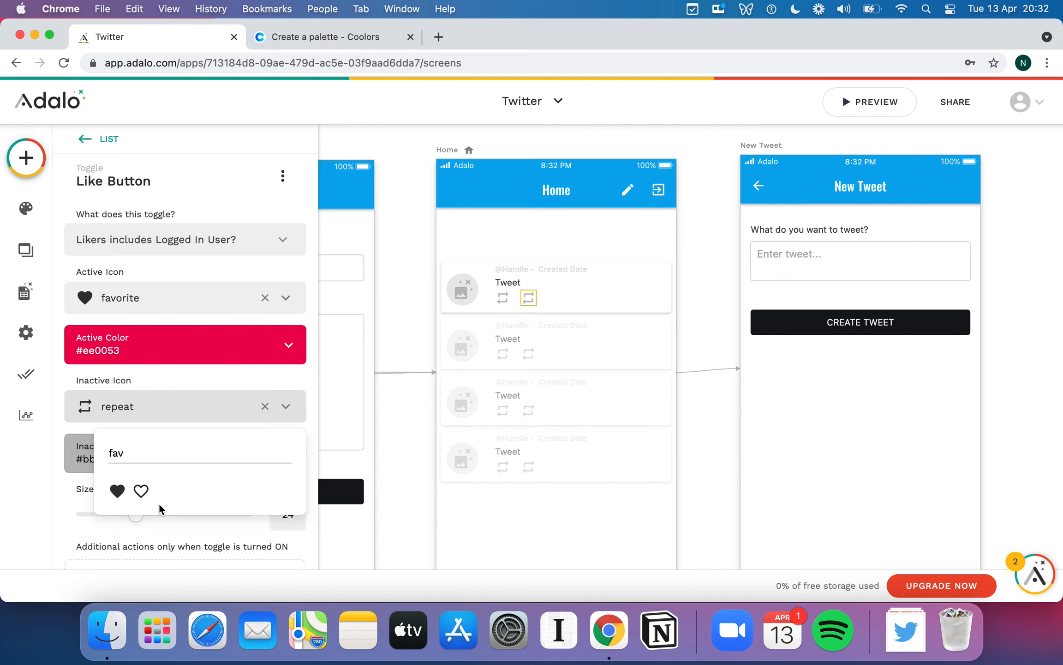
click(141, 492)
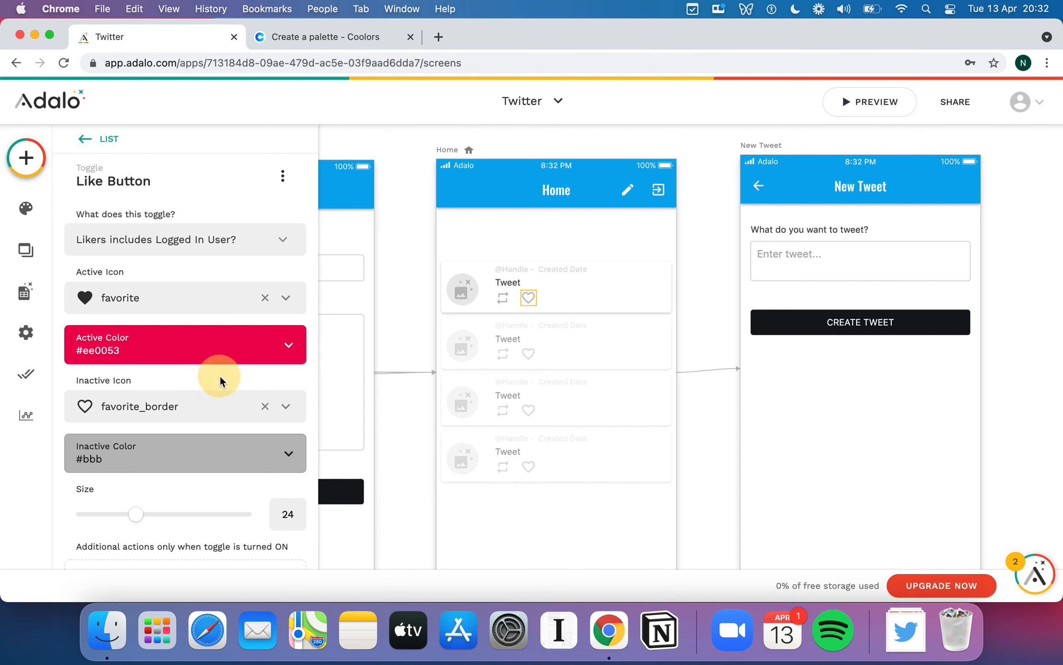
scroll(240, 411, down, 5)
scroll(239, 405, up, 5)
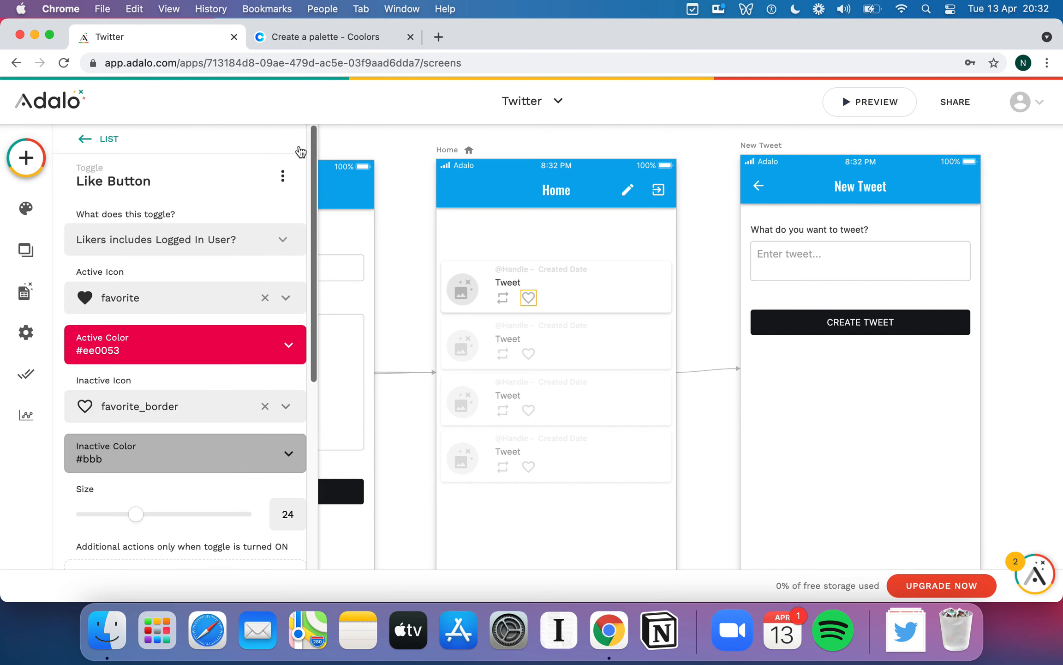
click(877, 102)
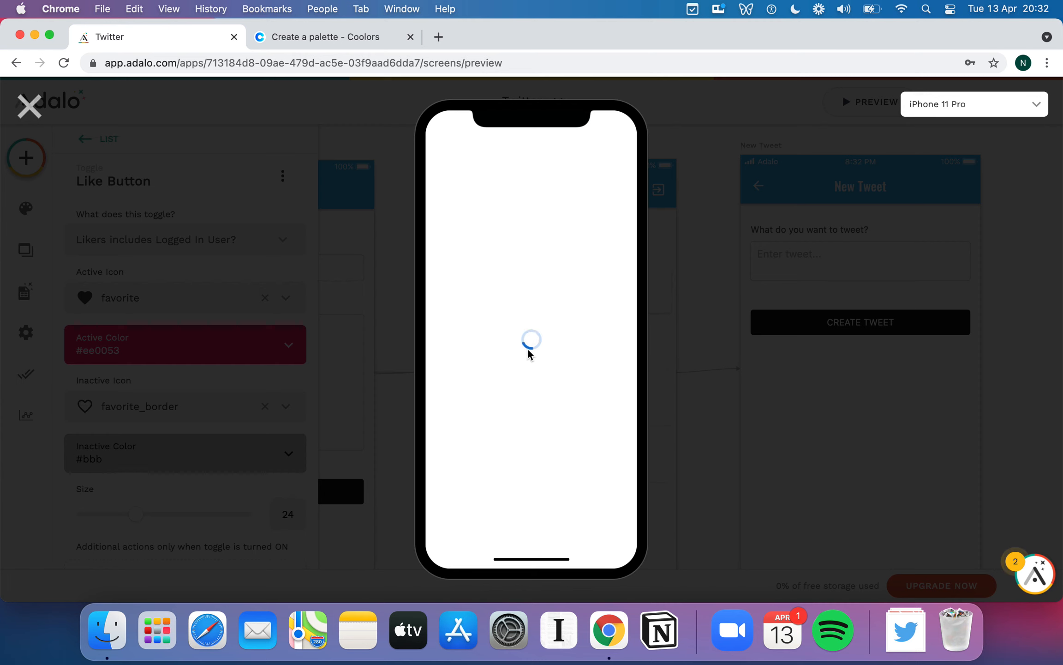
- Retweet 'Hello NoCoders!' and 'This is my first tweet', like 'Hello NoCoders!' and 'This is my second tweet', then exit preview
click(484, 245)
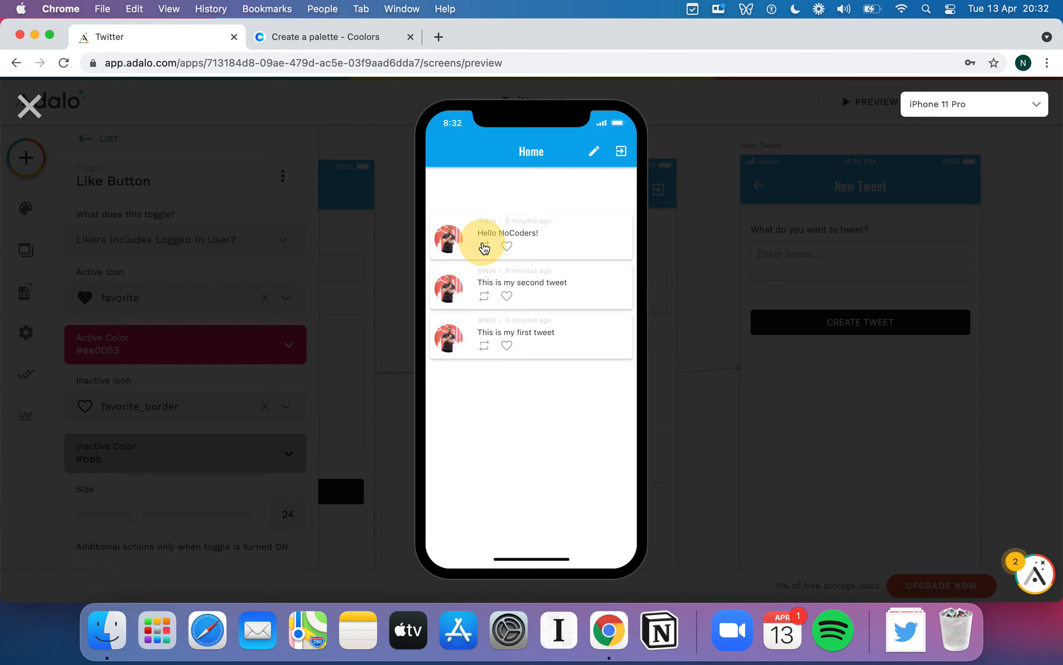
click(506, 249)
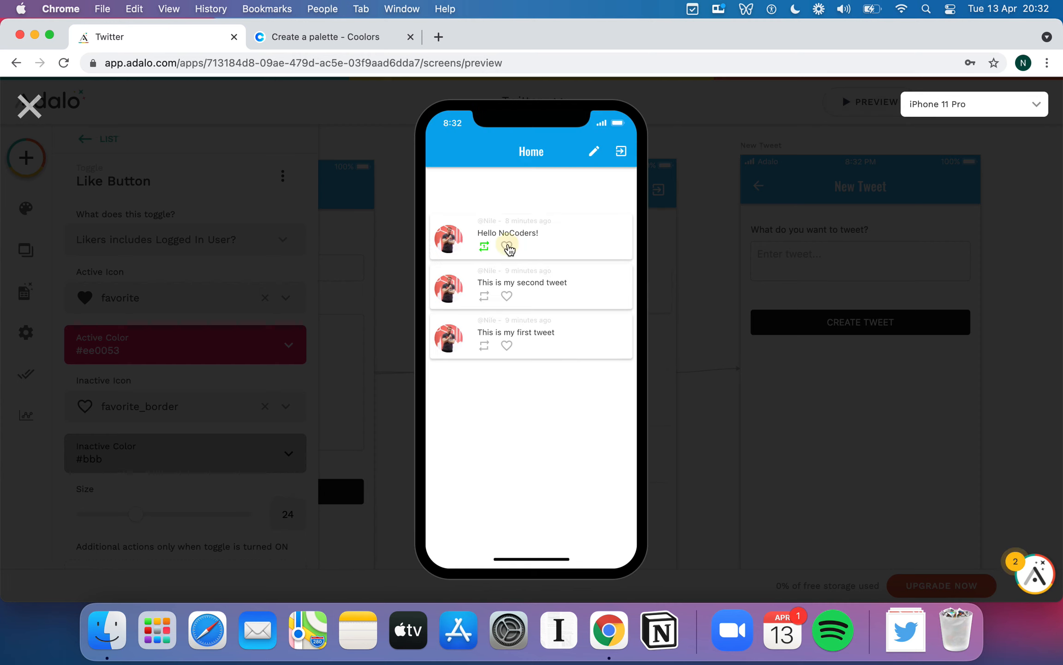
click(484, 345)
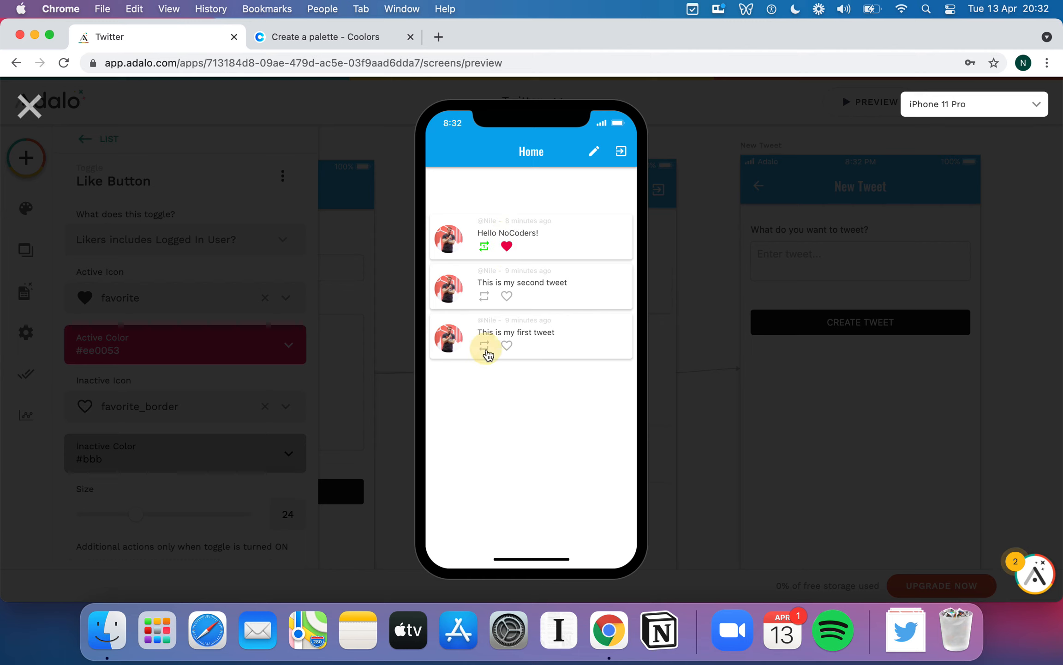
click(507, 297)
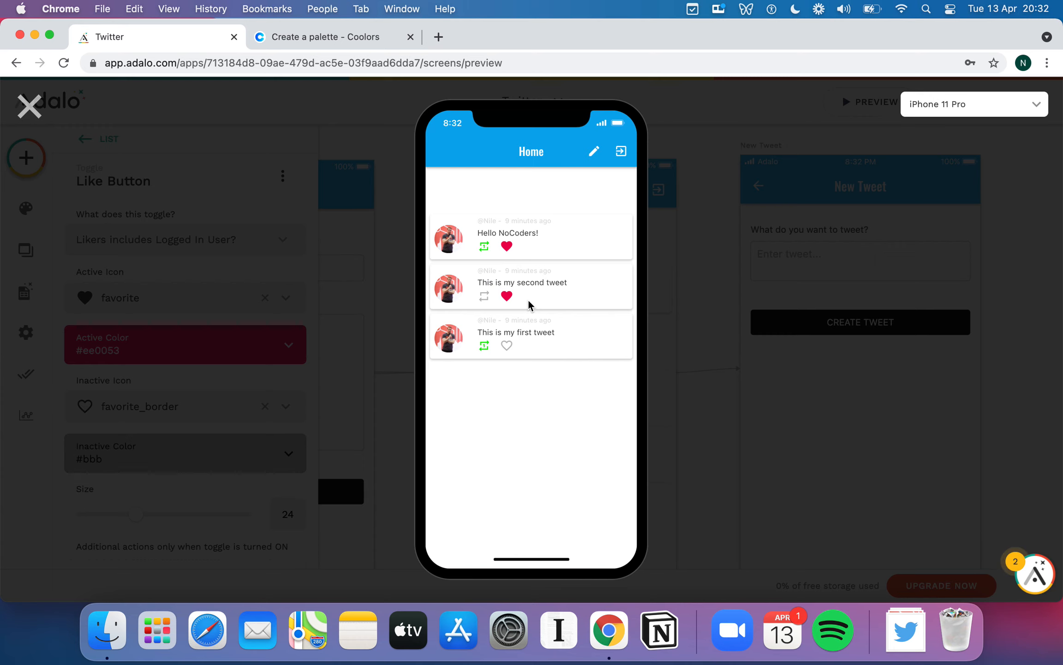
click(29, 106)
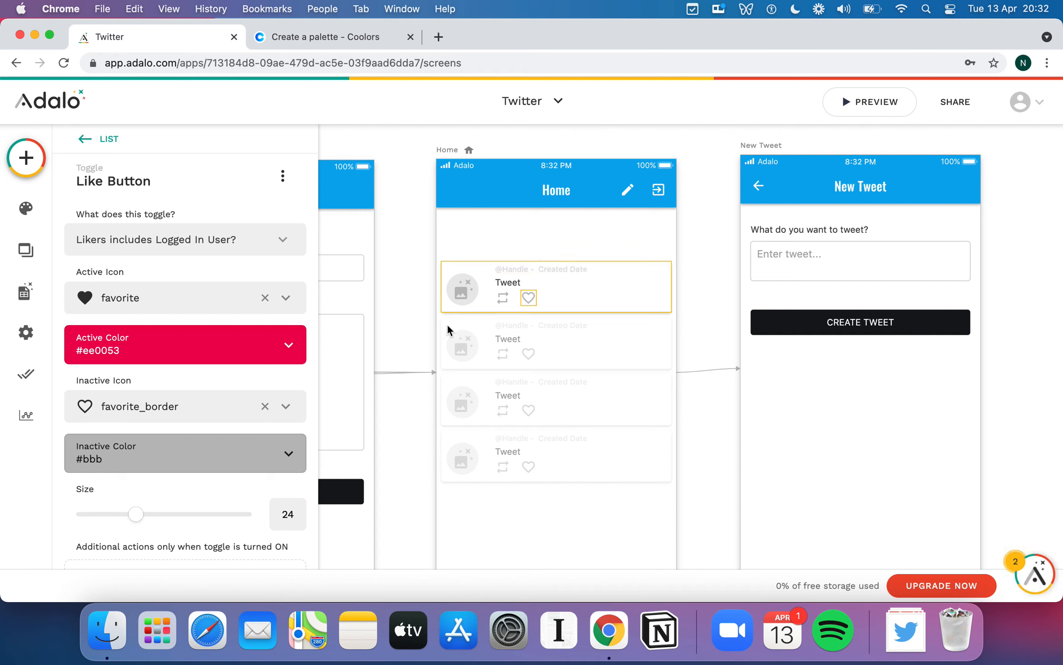
- Open the Tweets collection's 3 records and inspect the Hello NoCoders! record's re-tweeters and likers
click(25, 292)
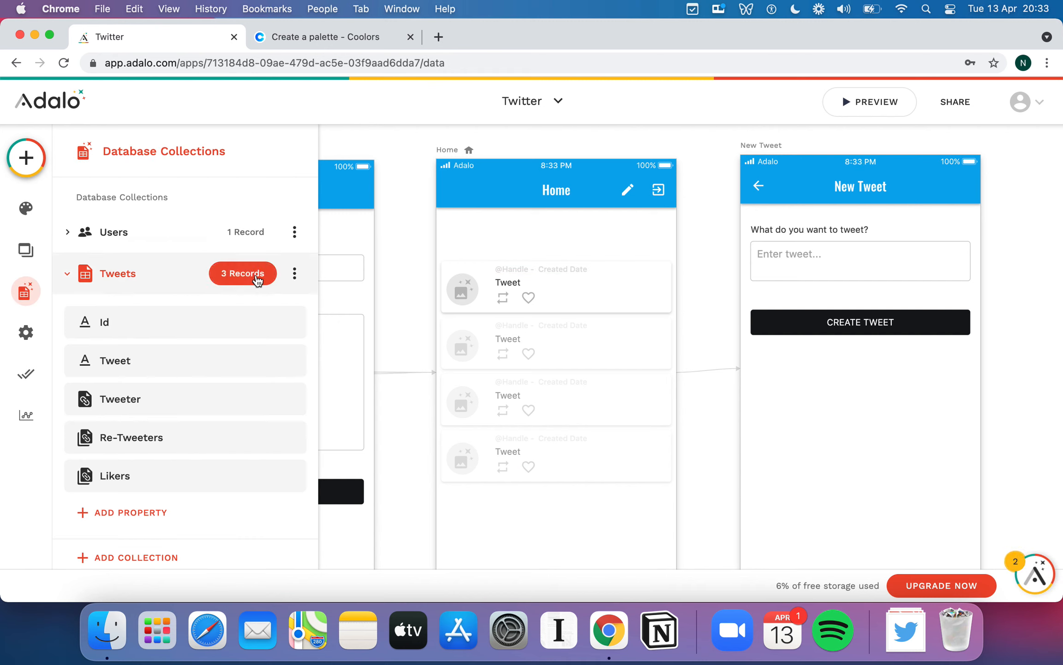
click(258, 281)
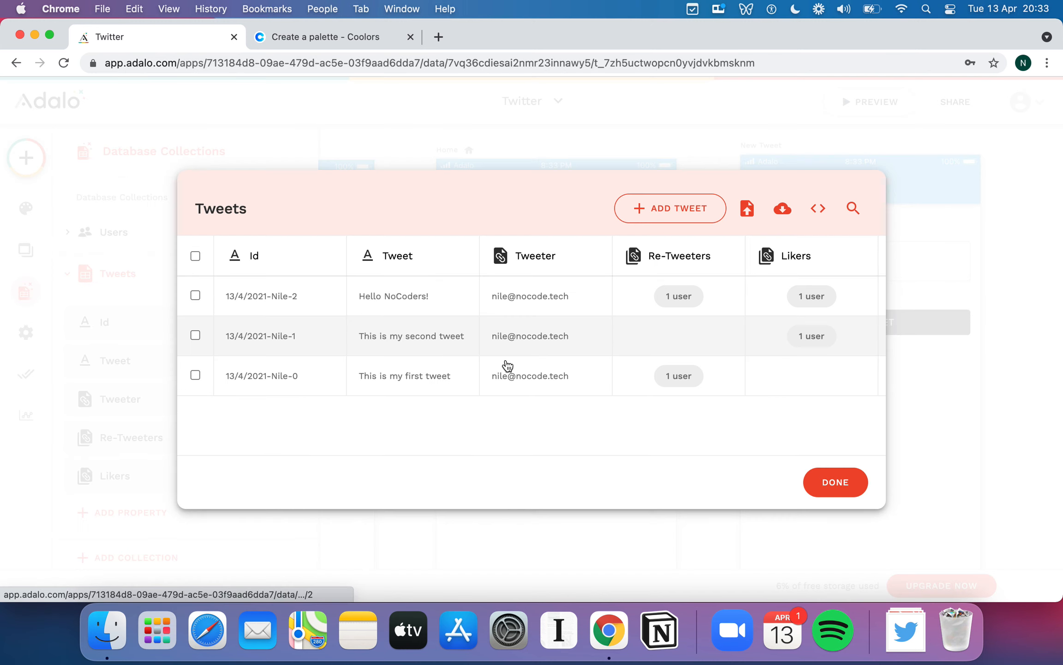
click(654, 295)
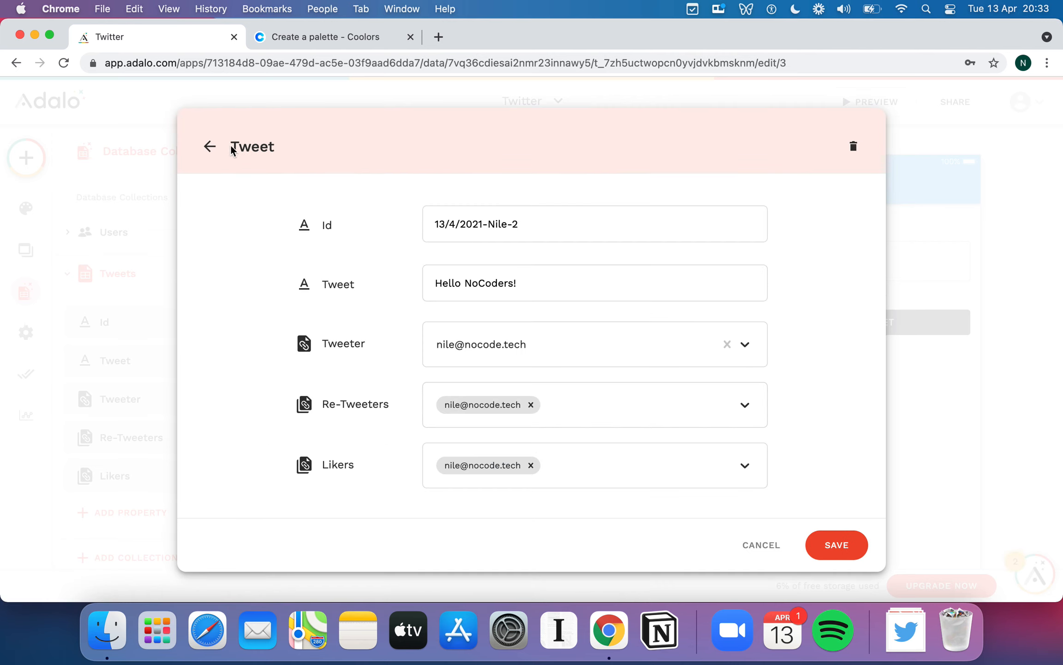
click(210, 146)
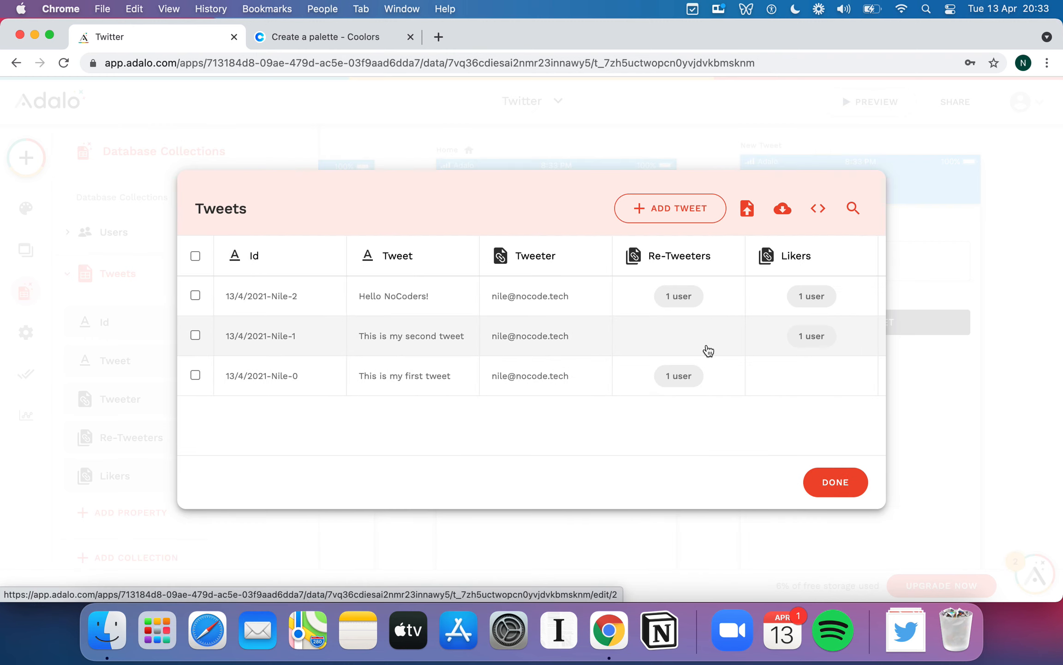
scroll(705, 348, right, 5)
scroll(614, 347, right, 5)
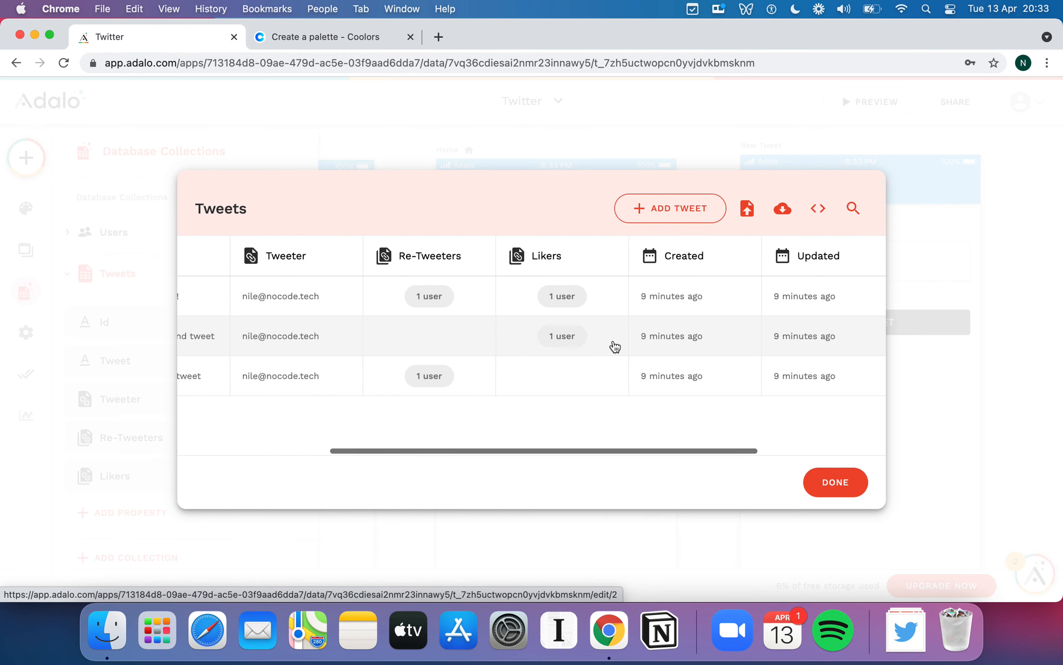
scroll(613, 346, left, 10)
- Close the Tweets table and database panel, then reopen the app preview
click(834, 478)
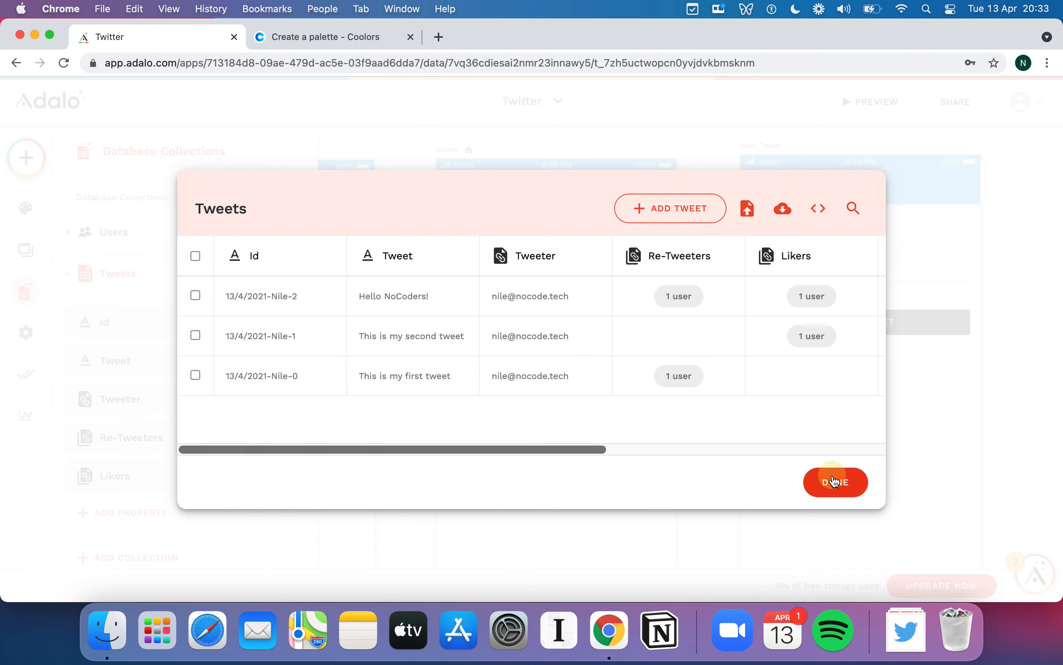
click(712, 322)
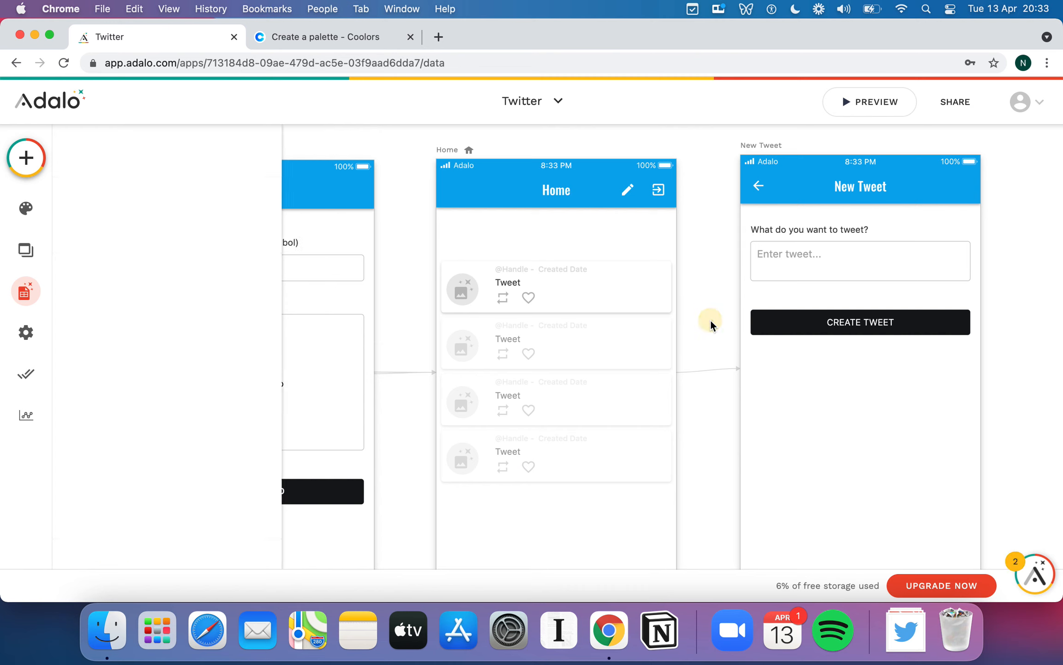
click(890, 101)
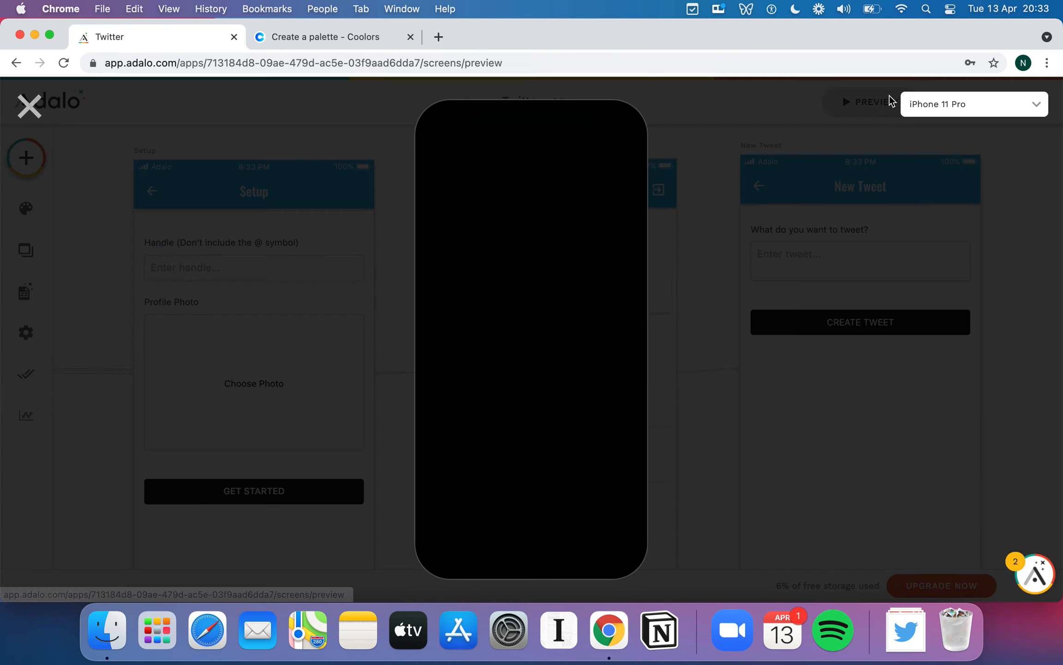